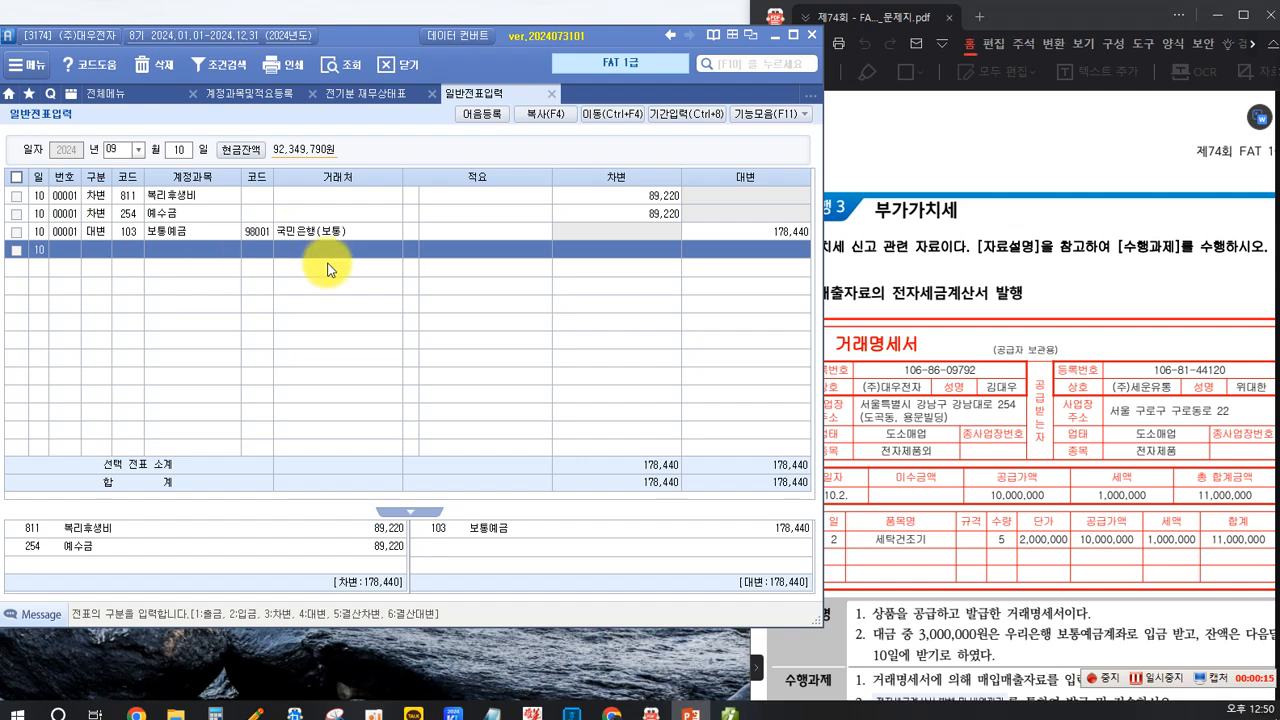
Examine the 과세매출자료의 전자세금계산서 발행 exercise in the PDF, including its 거래명세서 and payment terms.
left_click(950, 130)
scroll(950, 178, "down", 2)
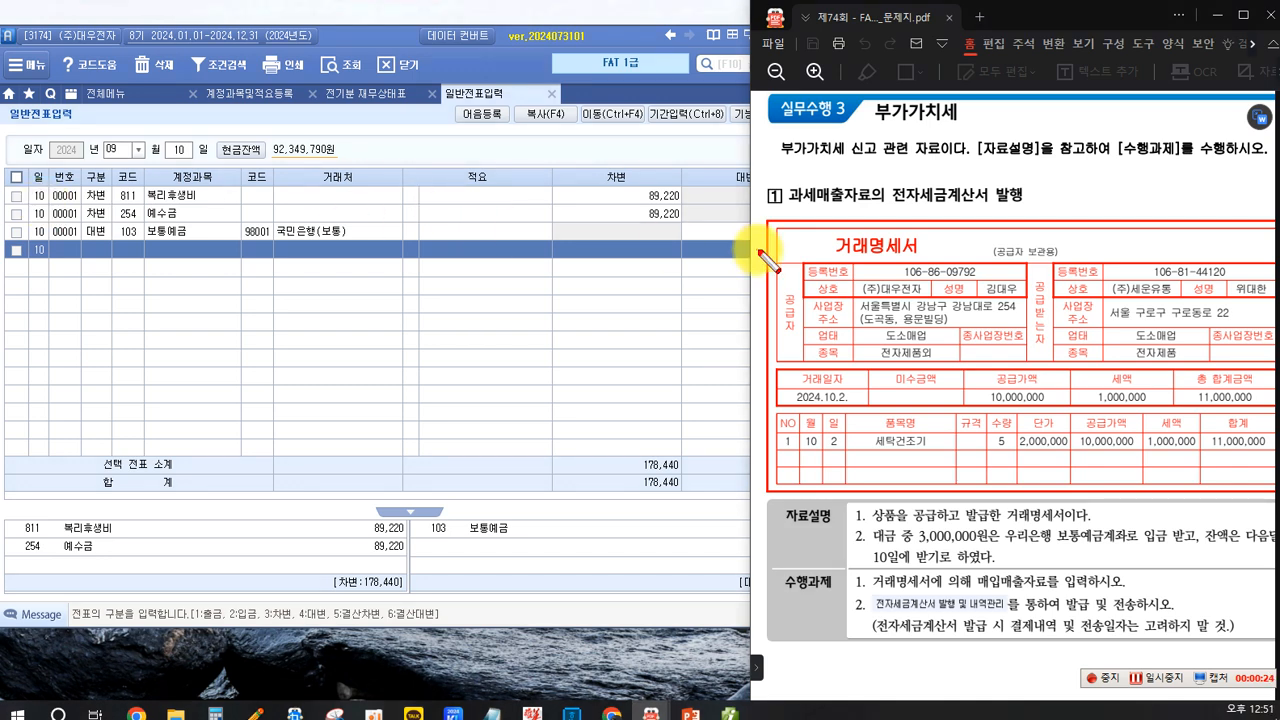
mouse_move(783, 183)
left_mouse_down()
mouse_move(859, 207)
mouse_move(1022, 204)
left_mouse_up()
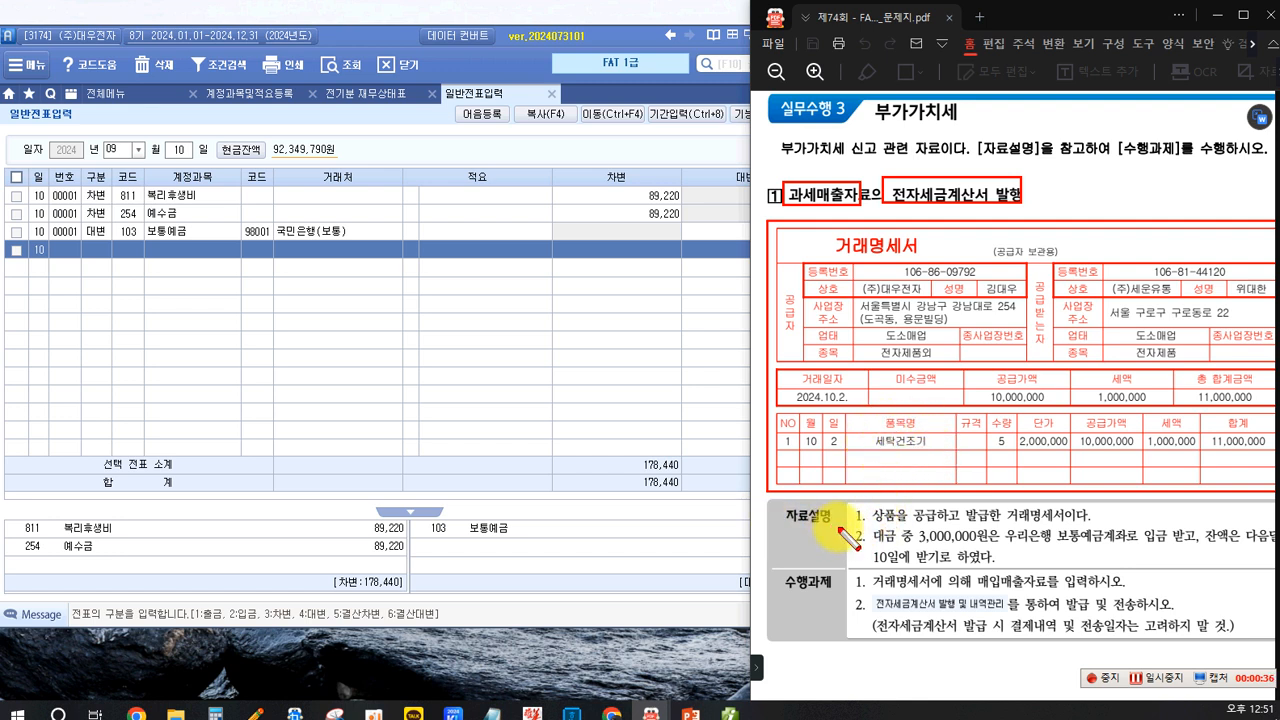
left_click_drag(865, 502, 938, 526)
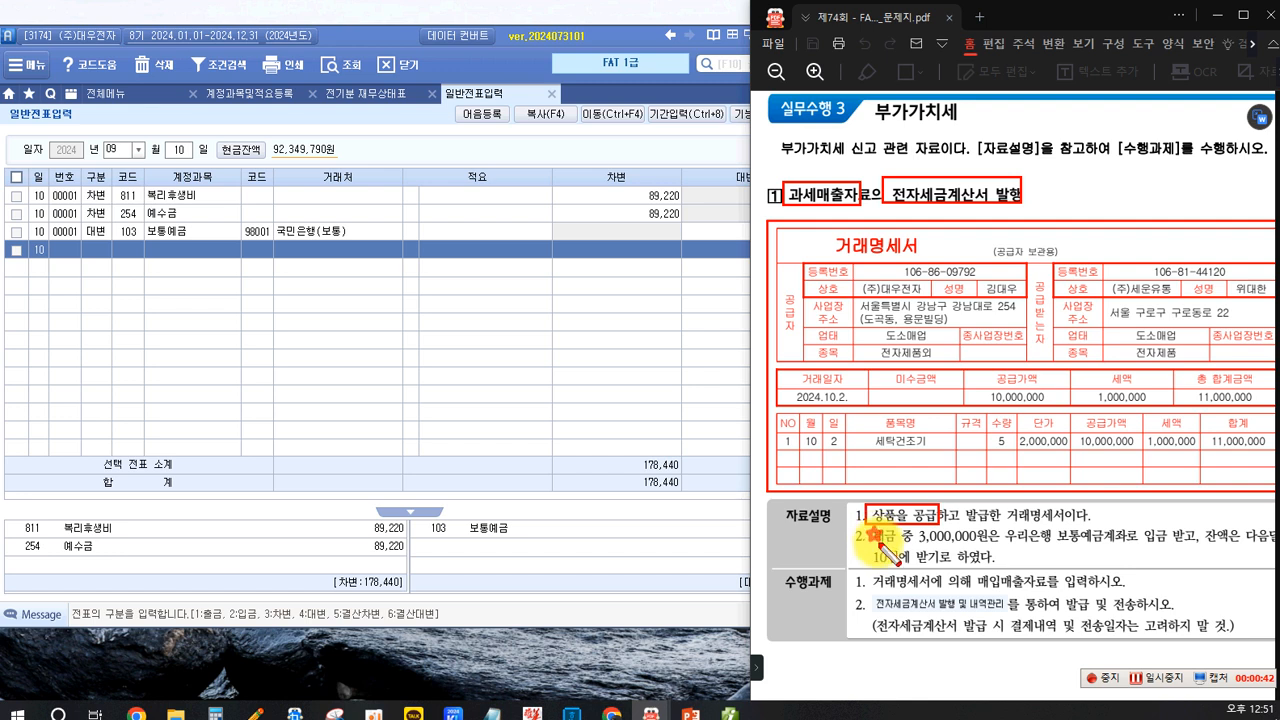
left_click_drag(874, 533, 990, 550)
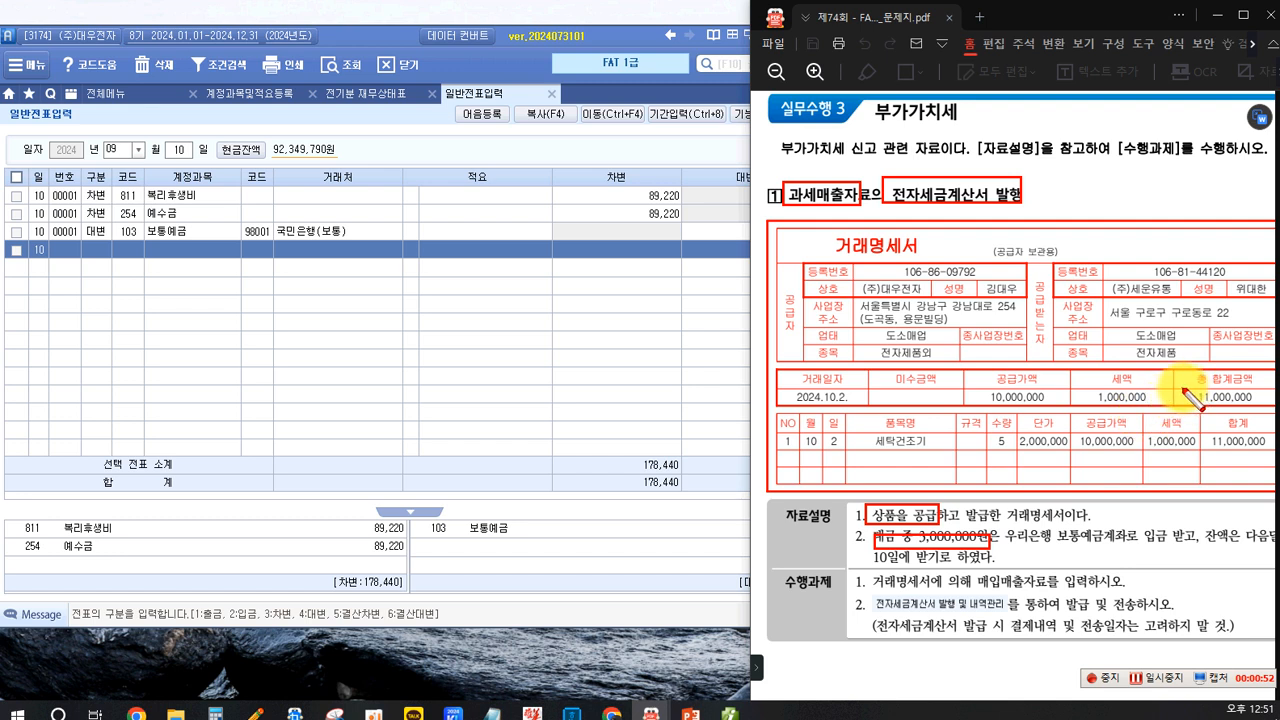
mouse_move(1176, 370)
left_mouse_down()
mouse_move(1231, 414)
mouse_move(1257, 408)
left_mouse_up()
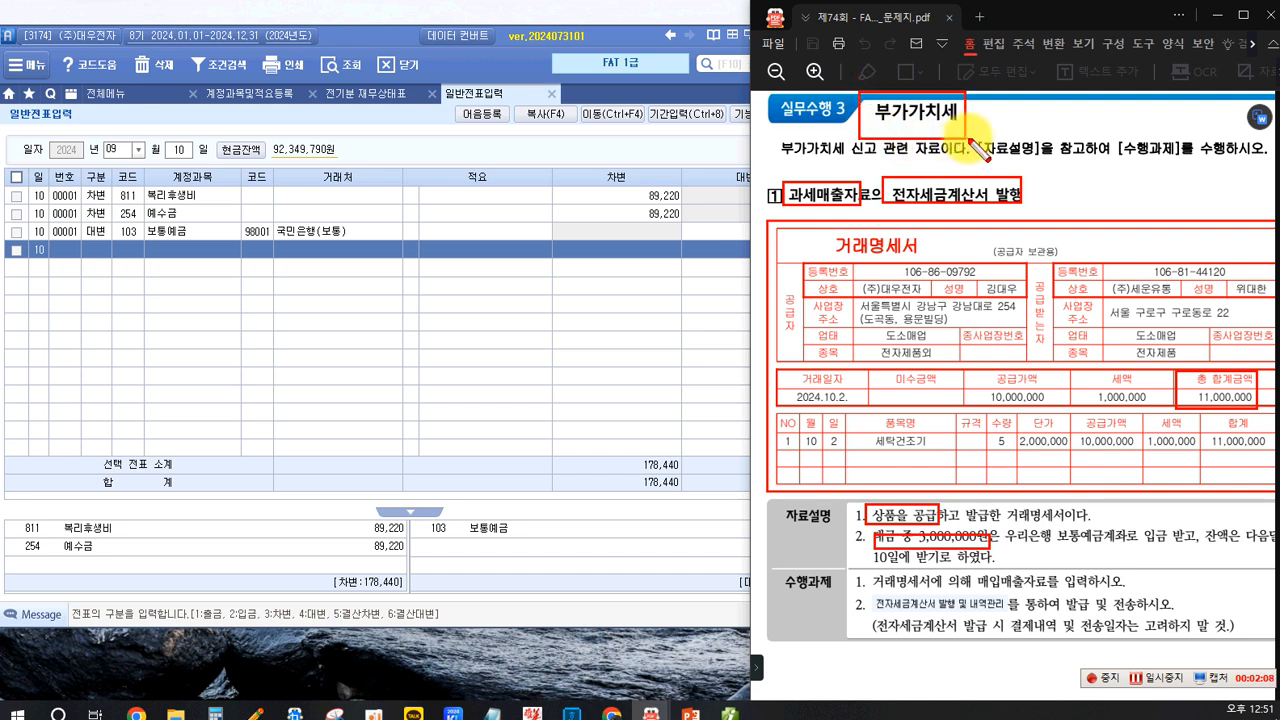
key("Escape")
Open 매입매출전표입력 and set the voucher date to October 2 (month 10, day 02).
left_click(106, 93)
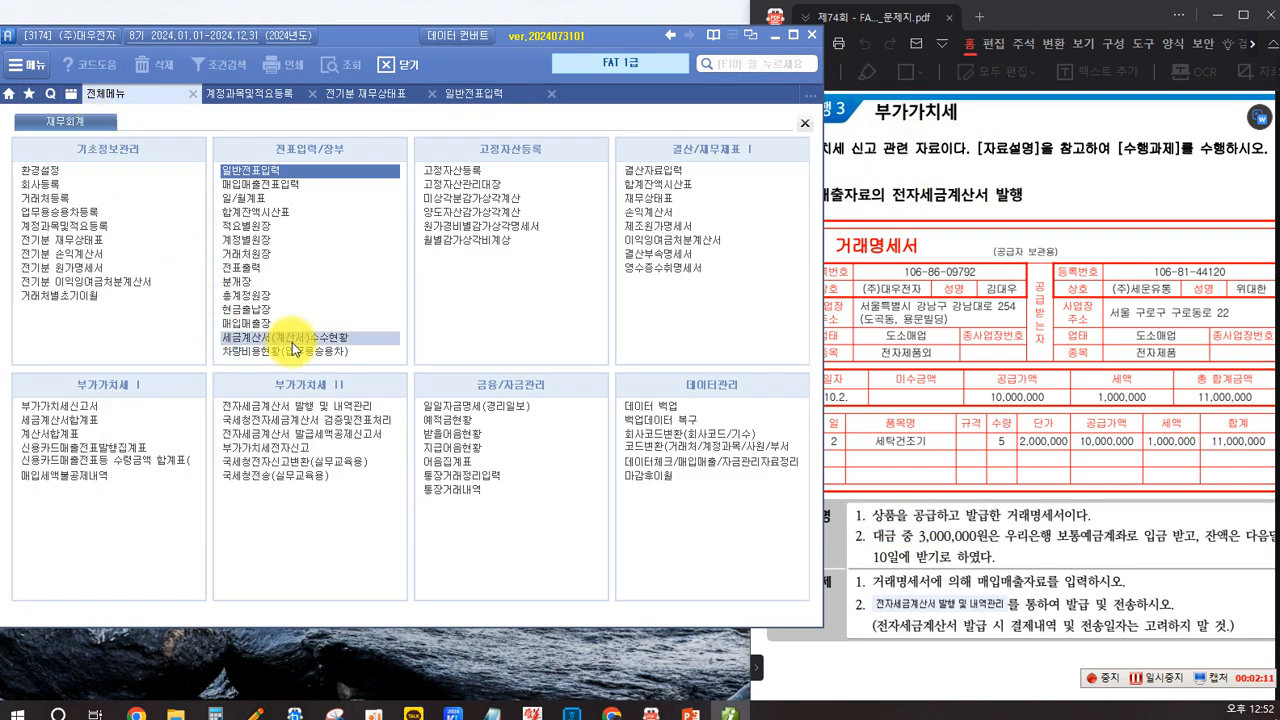
left_click(287, 186)
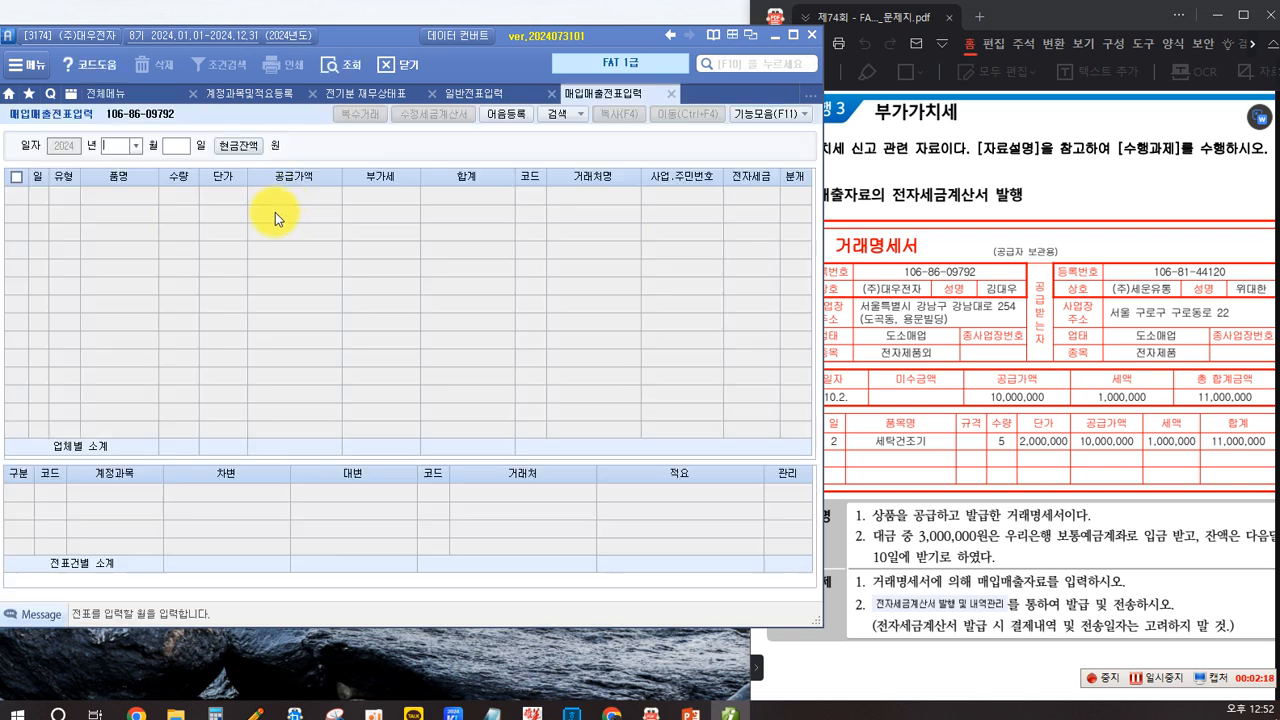
left_click(868, 385)
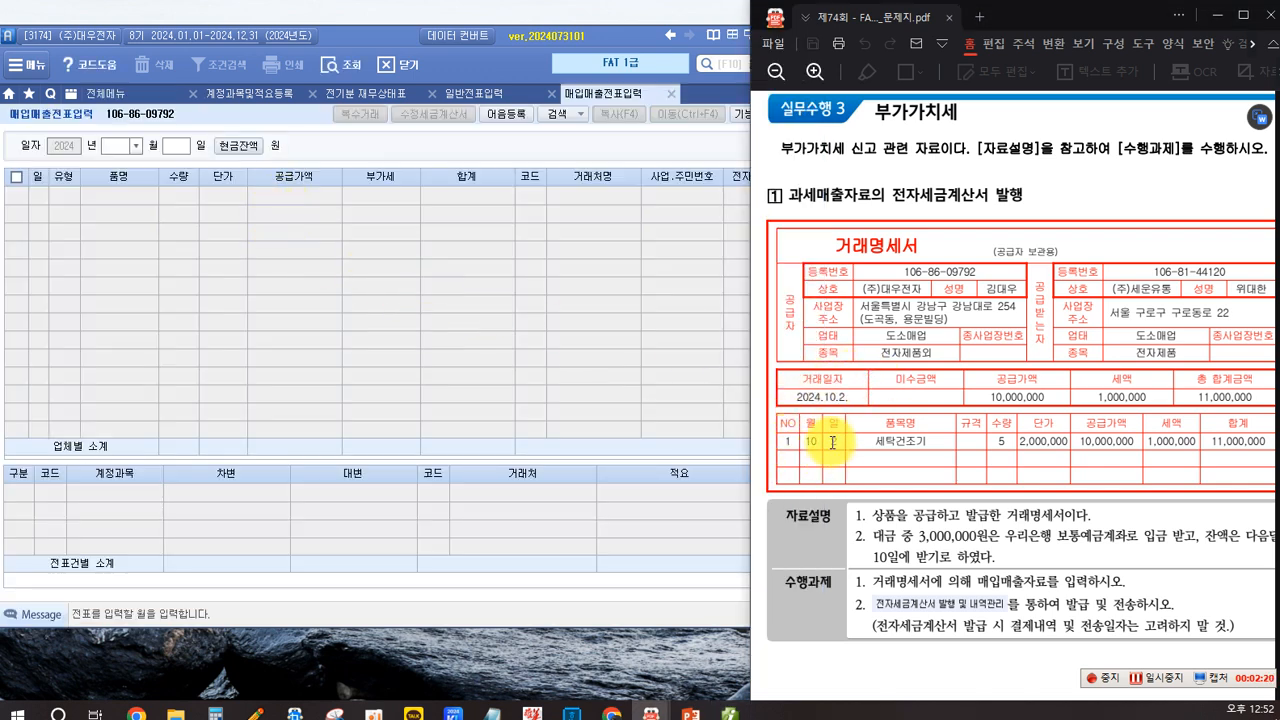
left_click(136, 146)
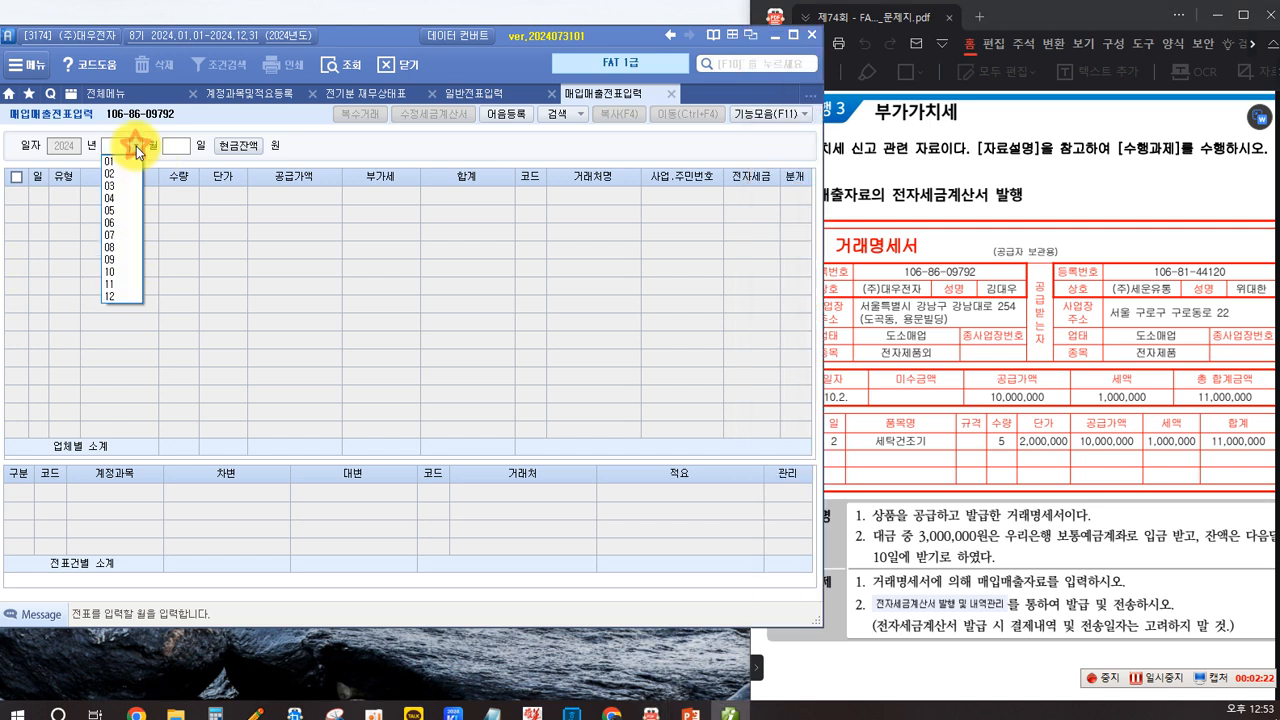
left_click(111, 270)
type("02")
key("Return")
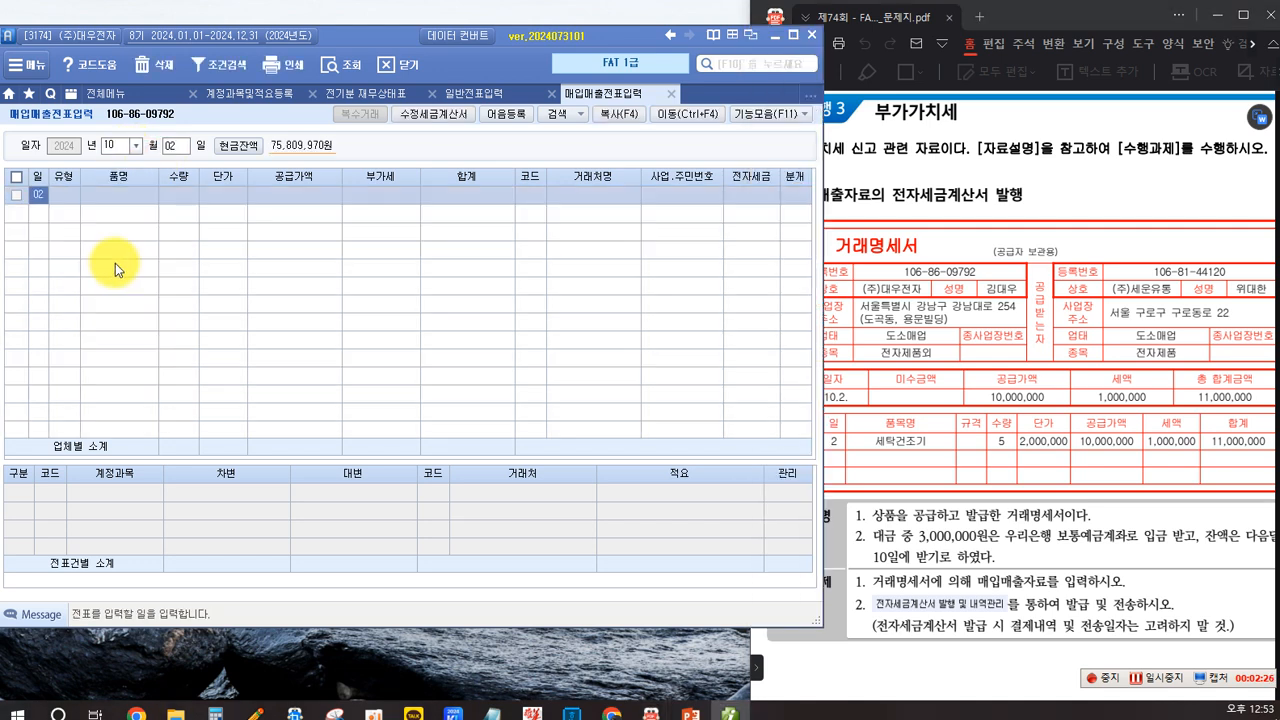
key("Return")
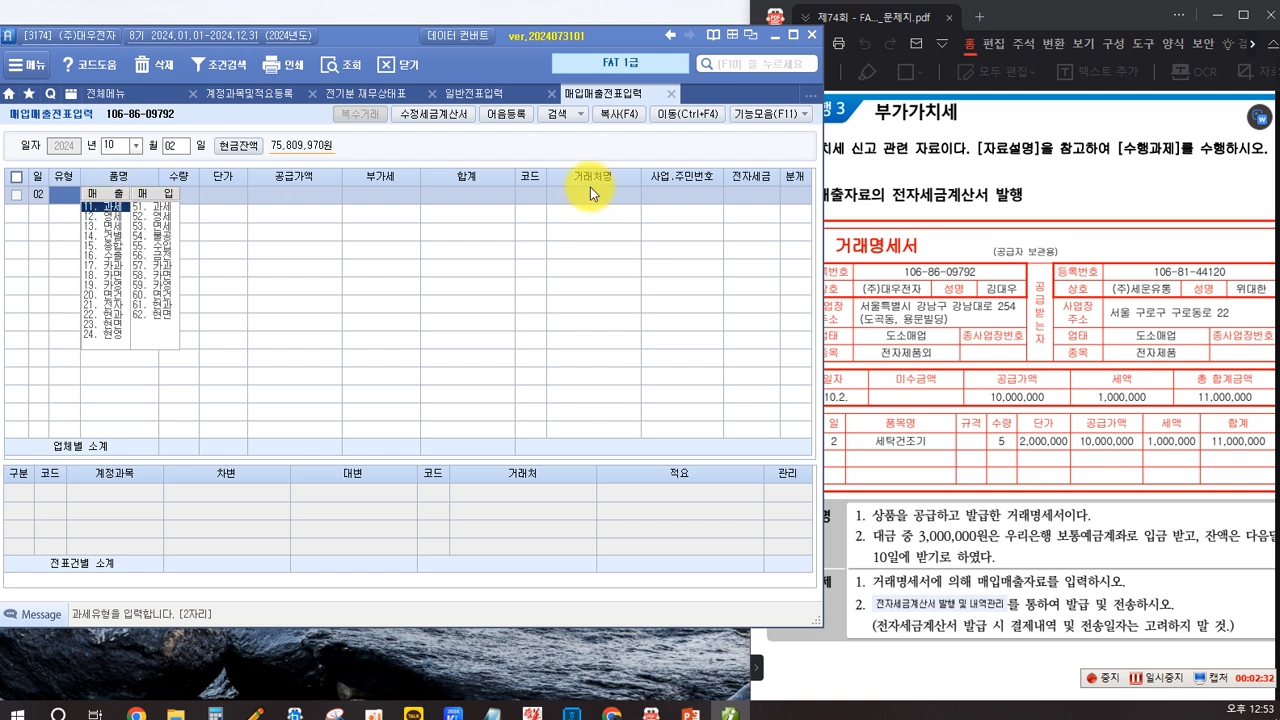
Enter a sales line of type 11.과세 for item 세탁건조기 with quantity 5 and unit price 2,000,000.
left_click(111, 206)
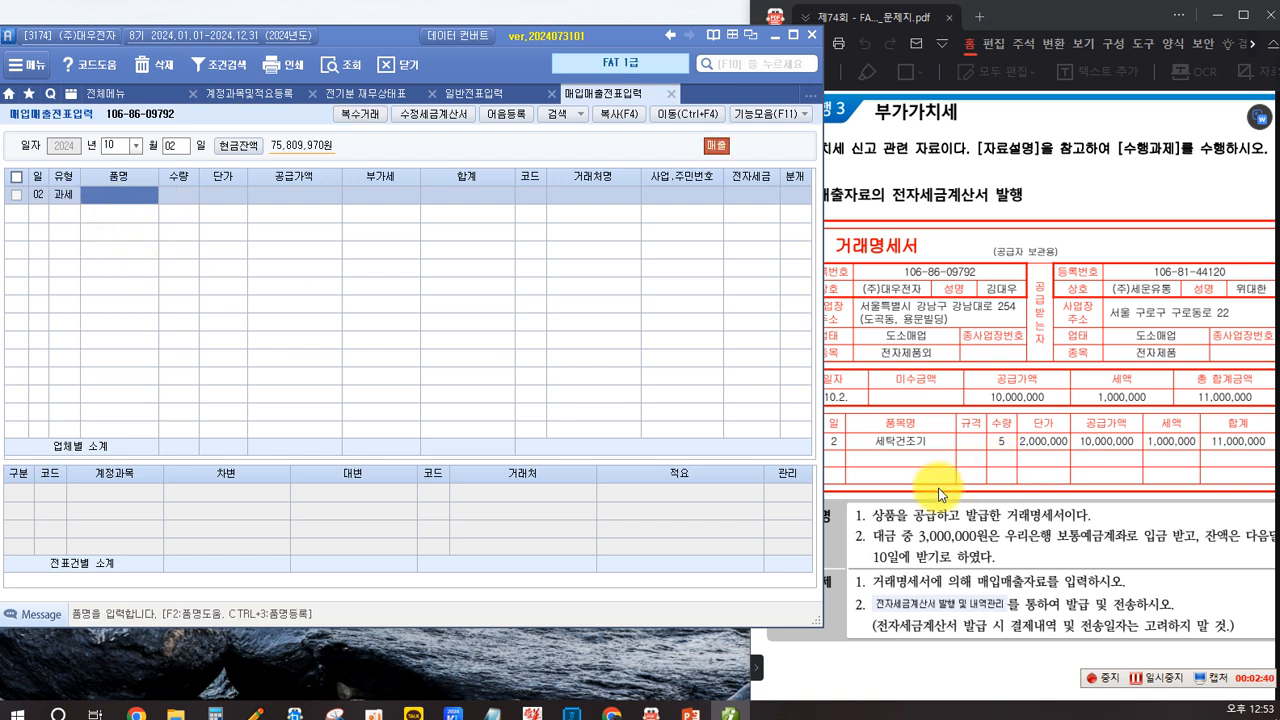
type("세탁건조기")
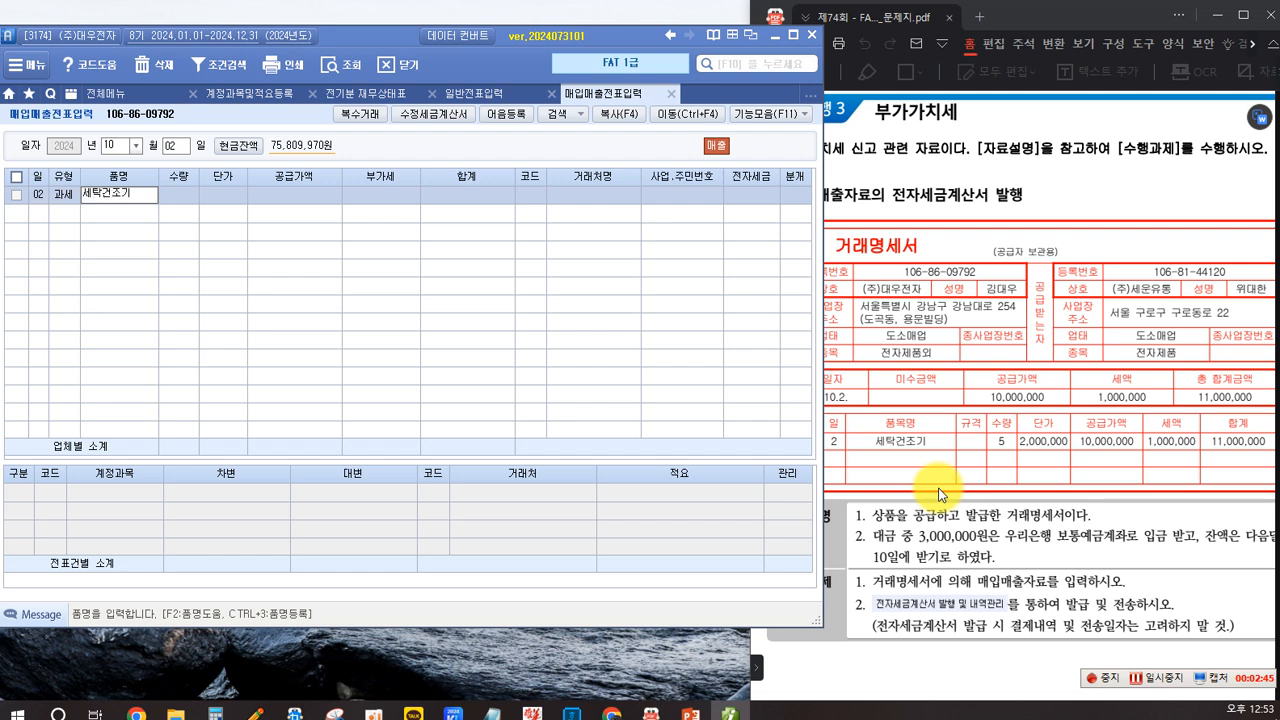
key("Return")
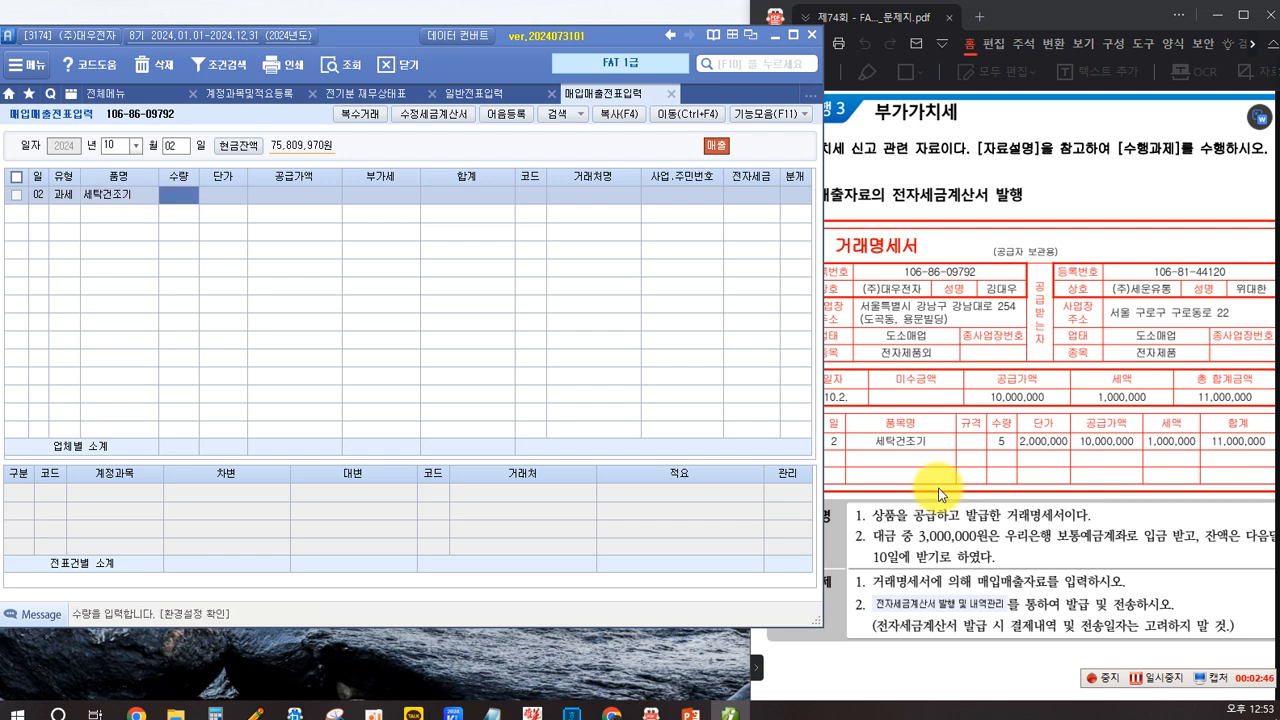
type("5")
key("Return")
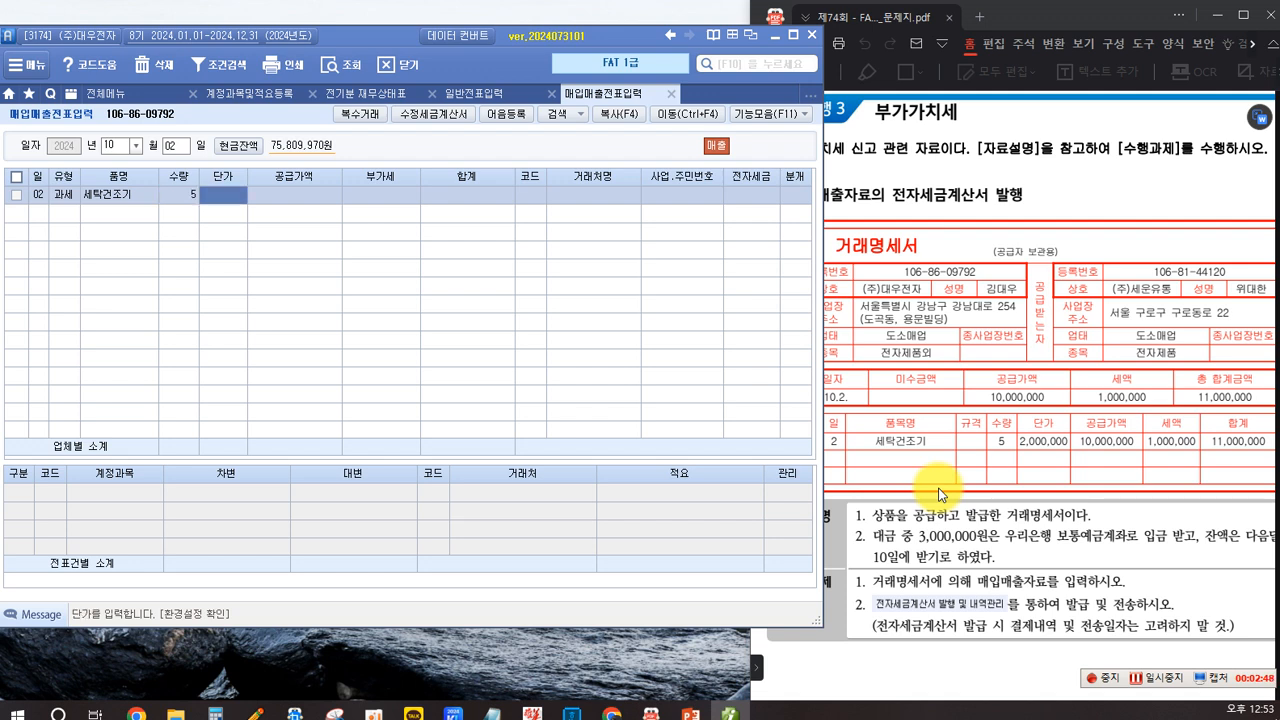
type("2,000,000")
key("Return")
key("Return")
key("Return")
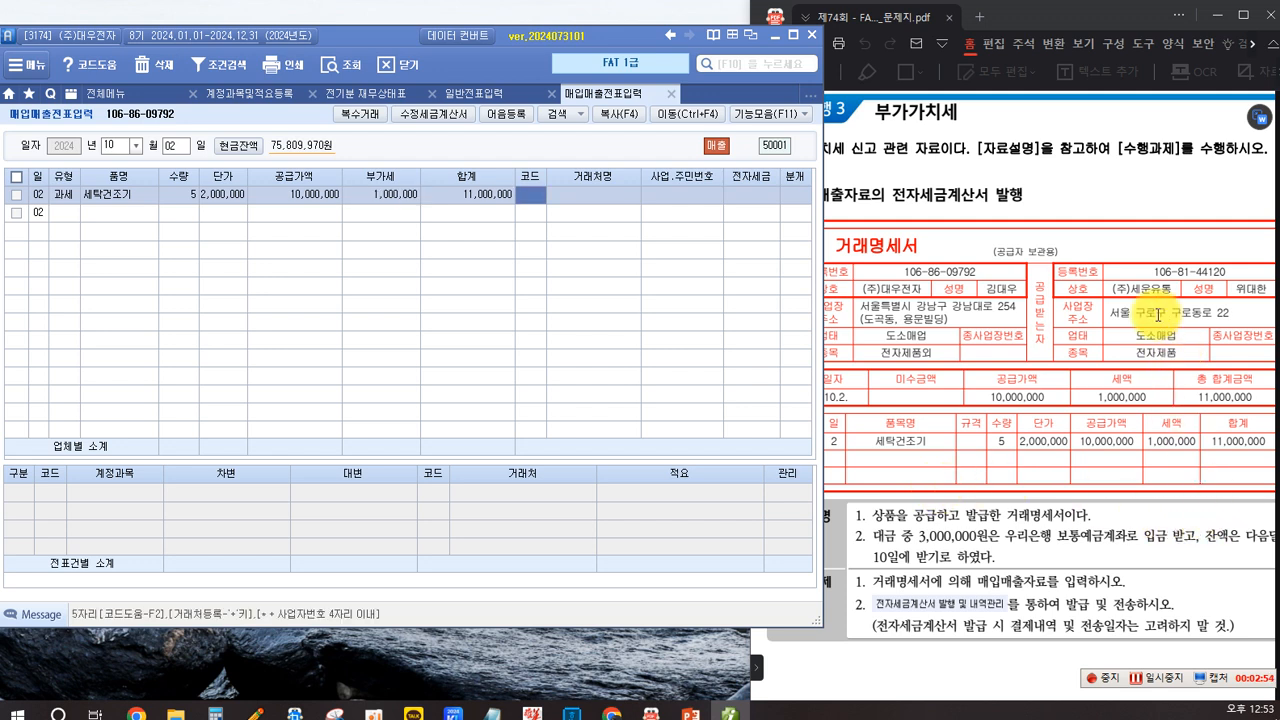
Look up and assign (주)세운유통 as the sales line's 거래처, leaving the 전자세금 field blank.
key("F2")
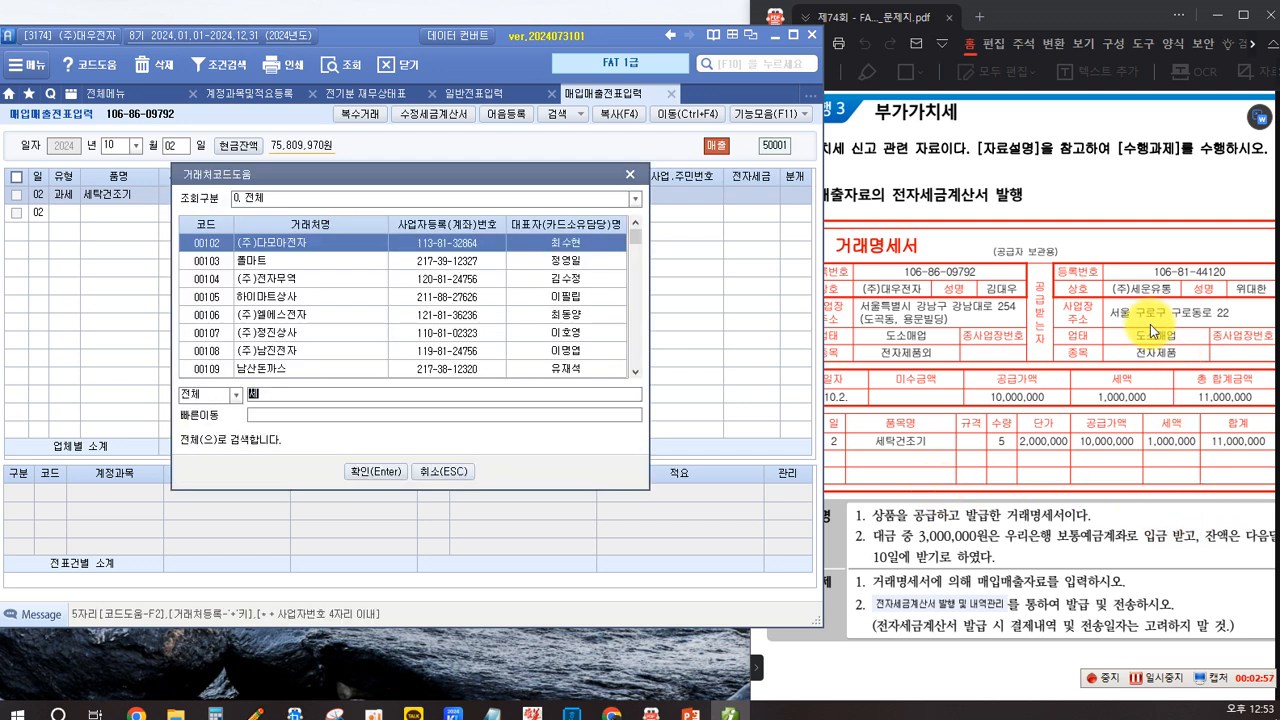
key("Return")
key("Return")
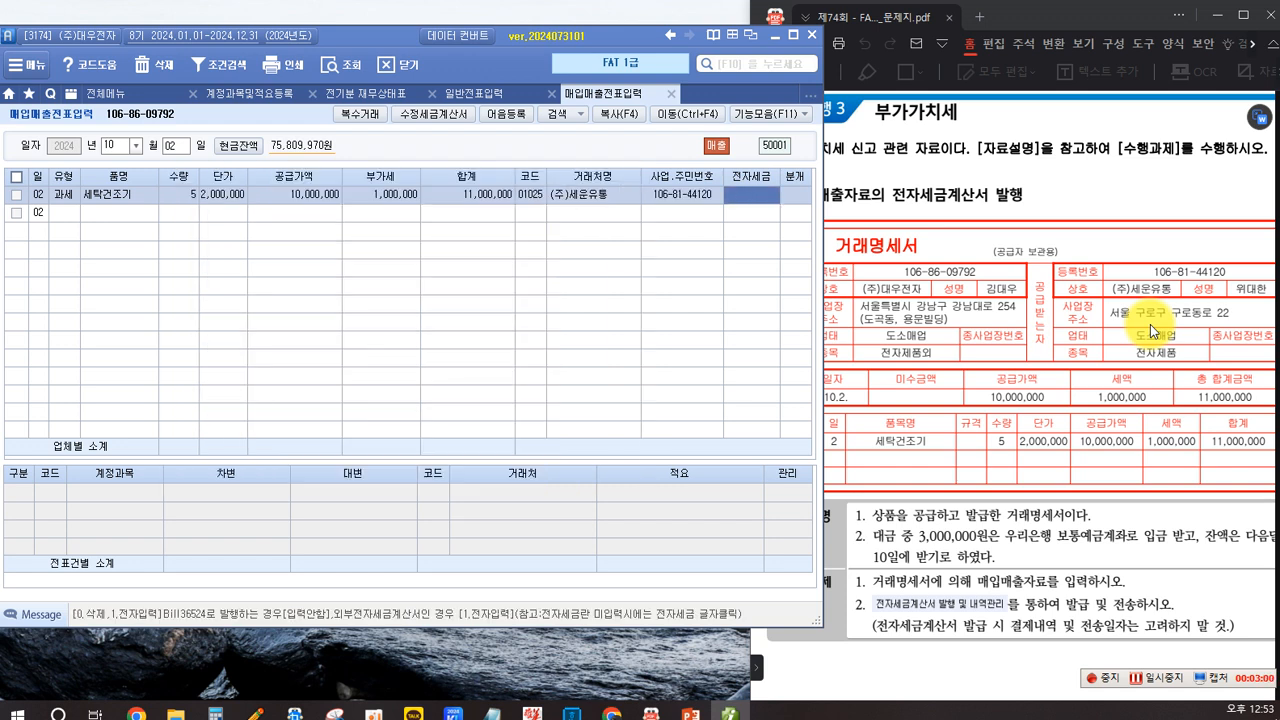
key("Return")
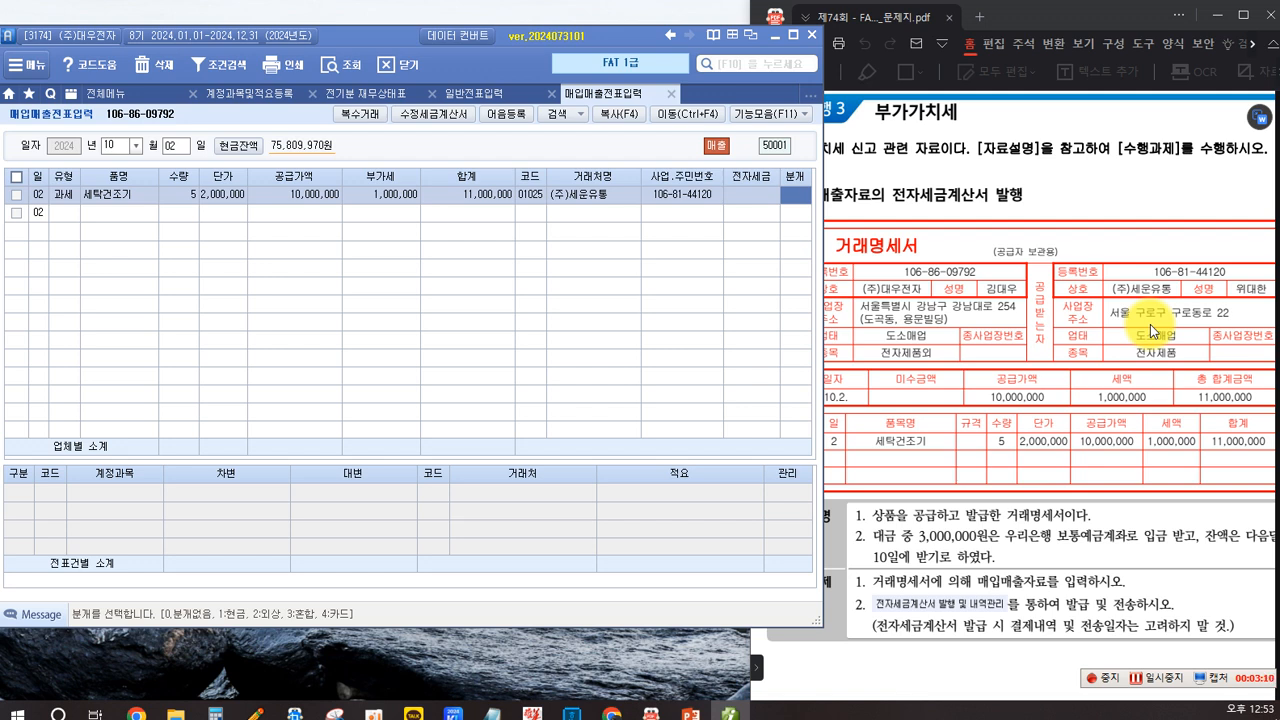
Set the 분개 type to 3 (혼합) and accept the default 부가세예수금 and 상품매출 credit lines.
type("3")
key("Return")
key("Return")
key("Return")
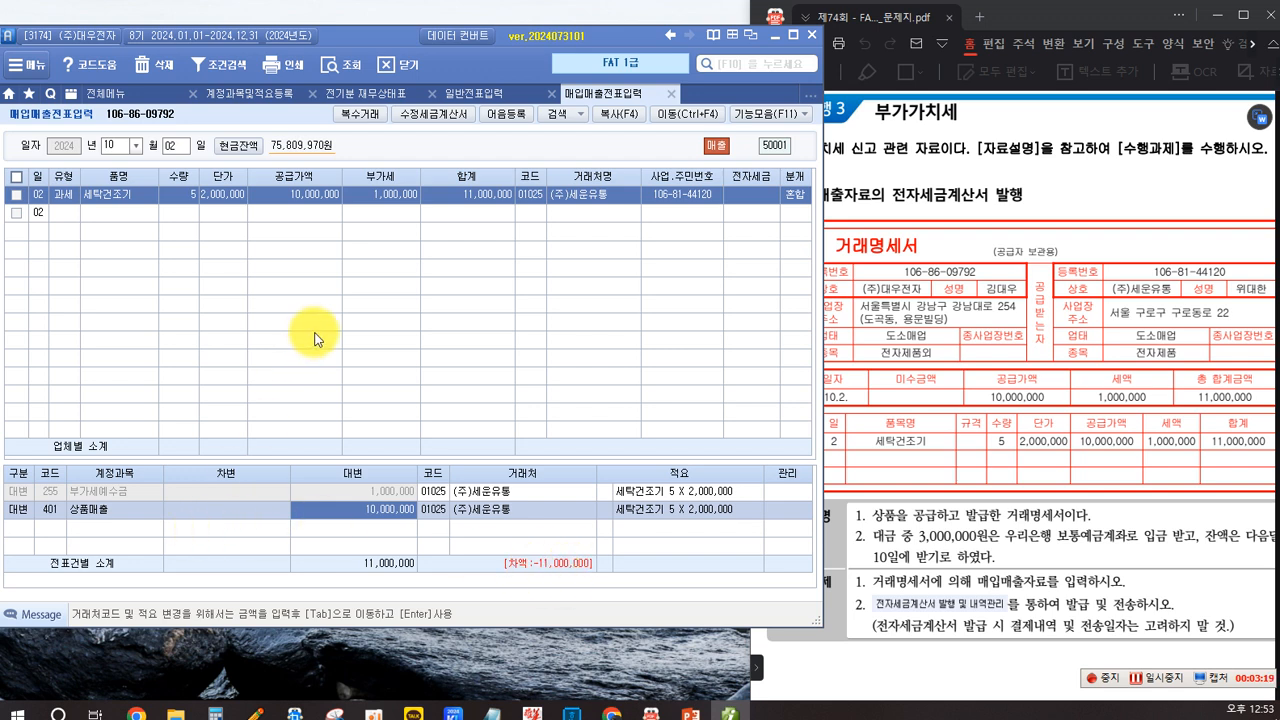
key("Return")
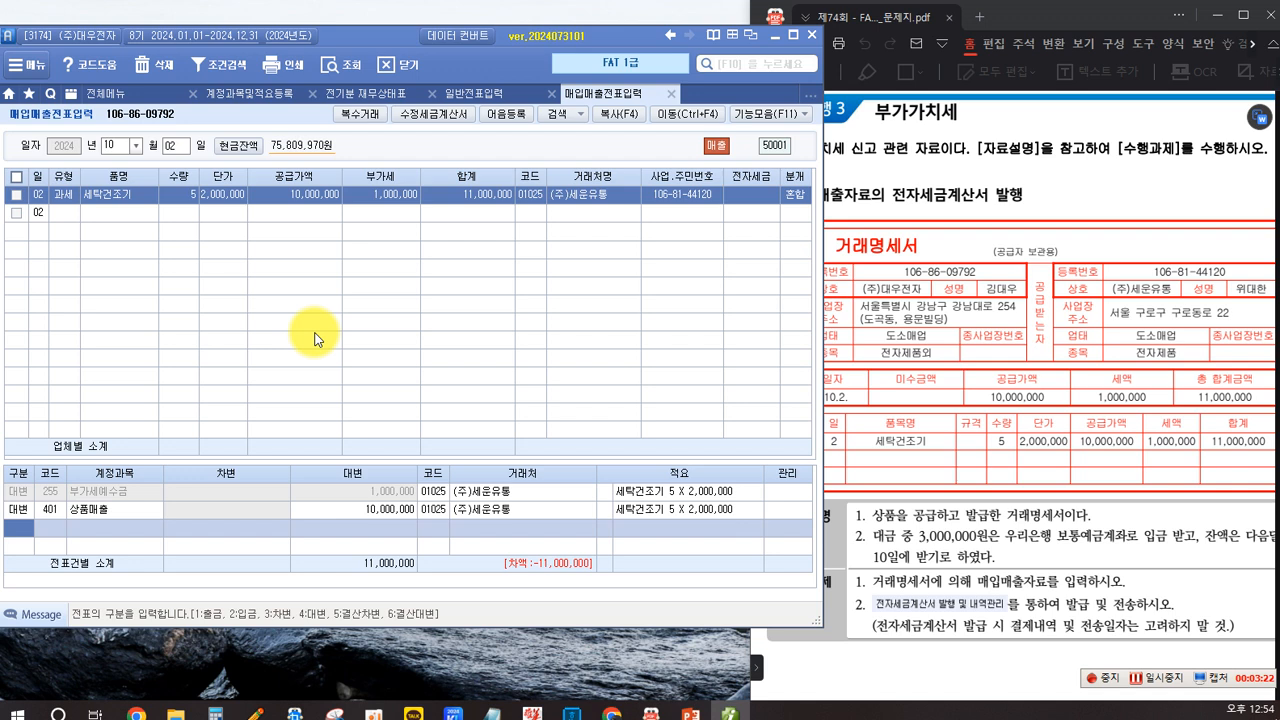
Add a debit line for account 103 보통예금 with an amount of 3,000,000.
type("3103")
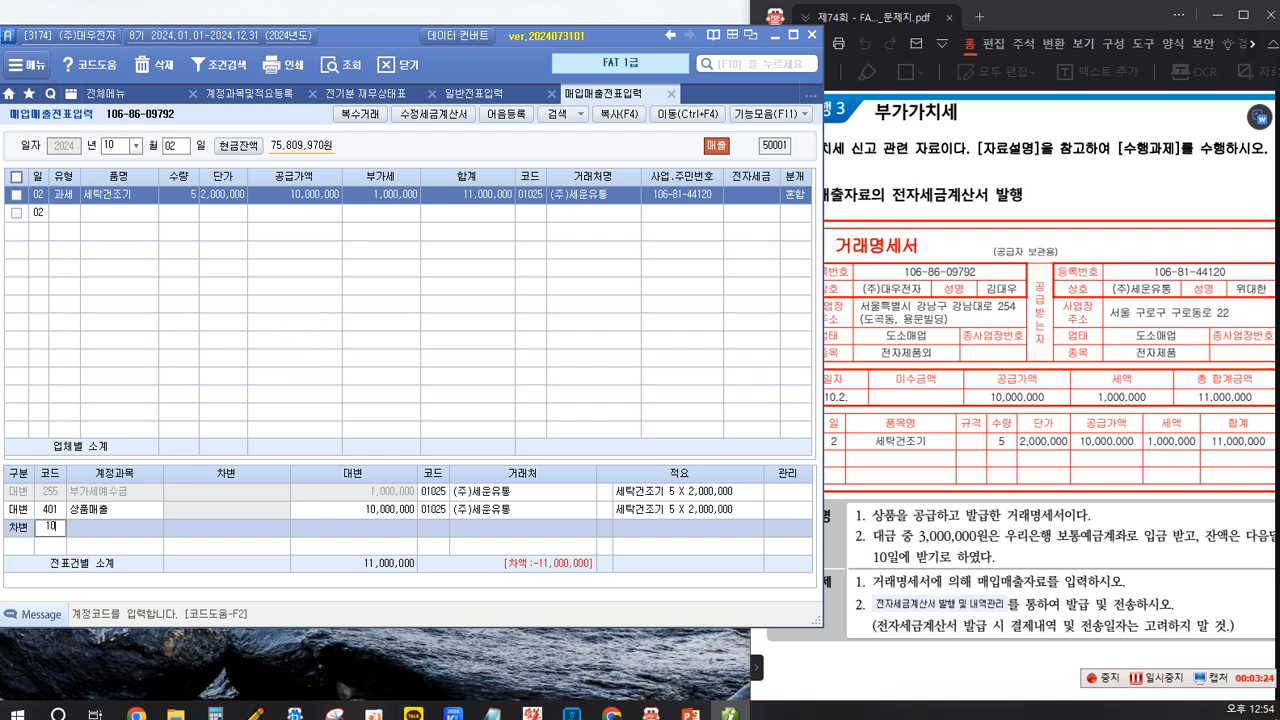
key("Return")
type("3,000")
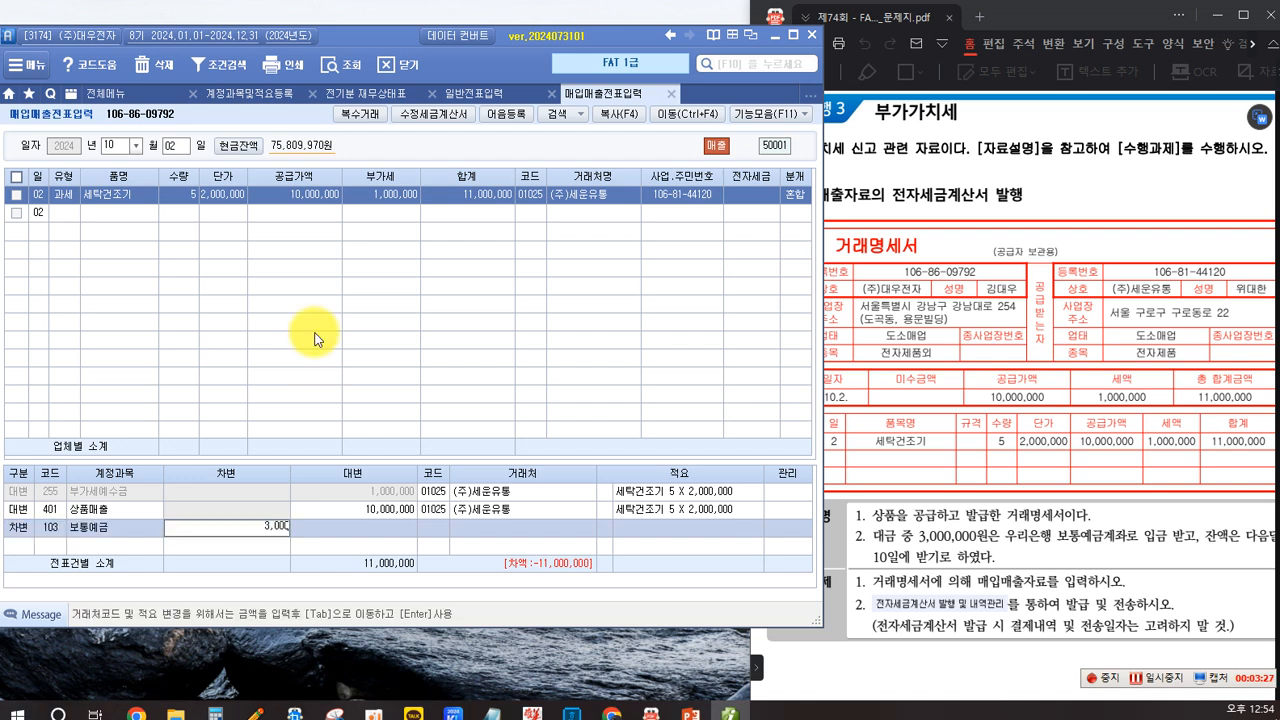
type(",000")
key("Return")
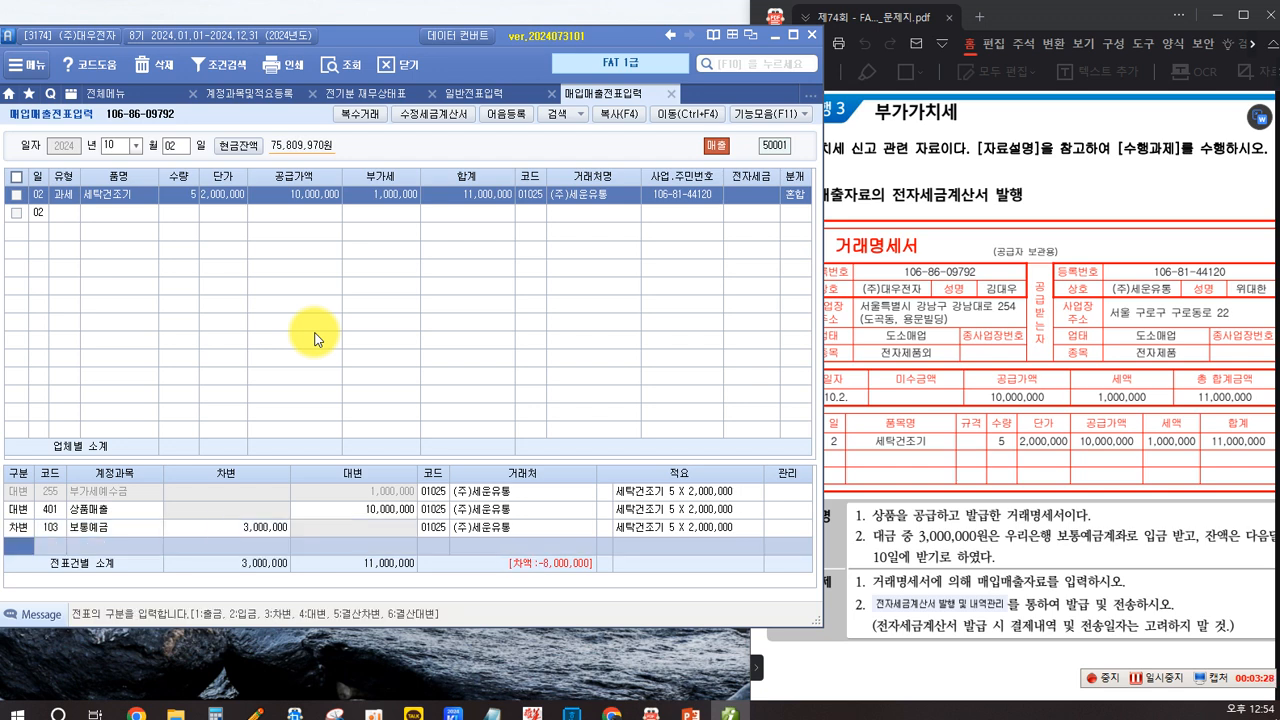
Change the 보통예금 line's 거래처 to 우리은행(보통) by searching for 우리.
left_click(435, 526)
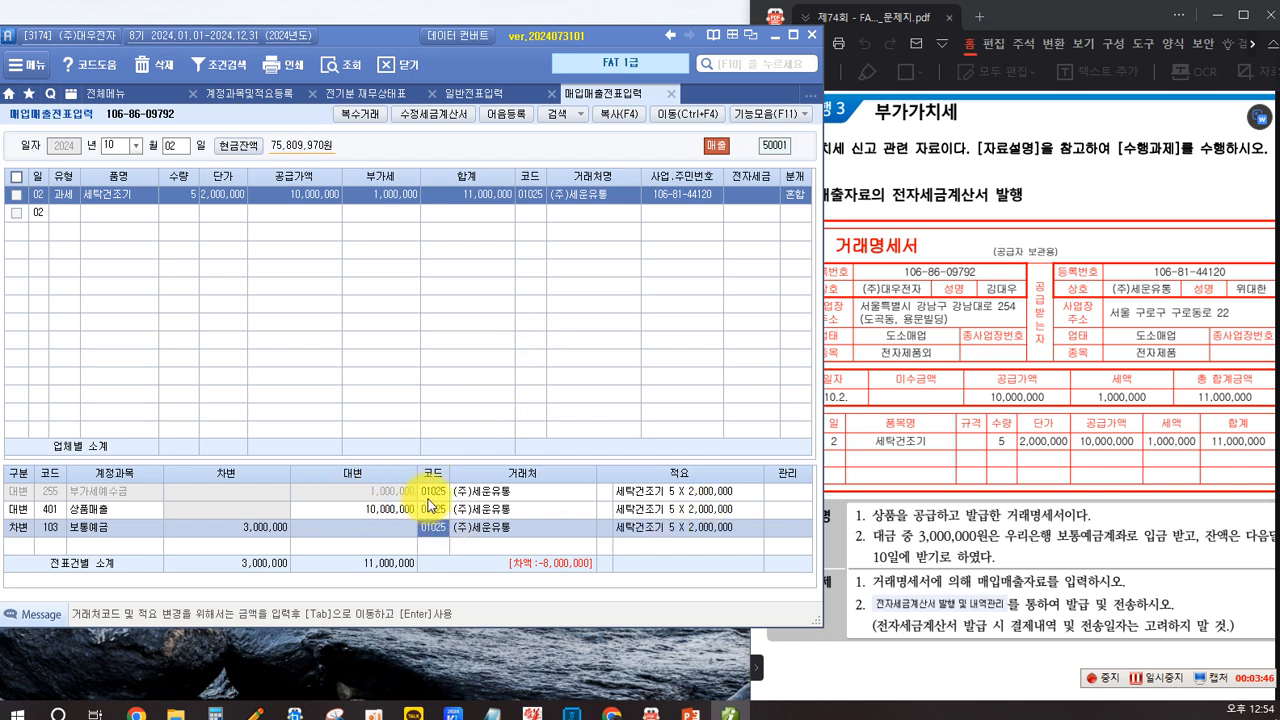
key("F2")
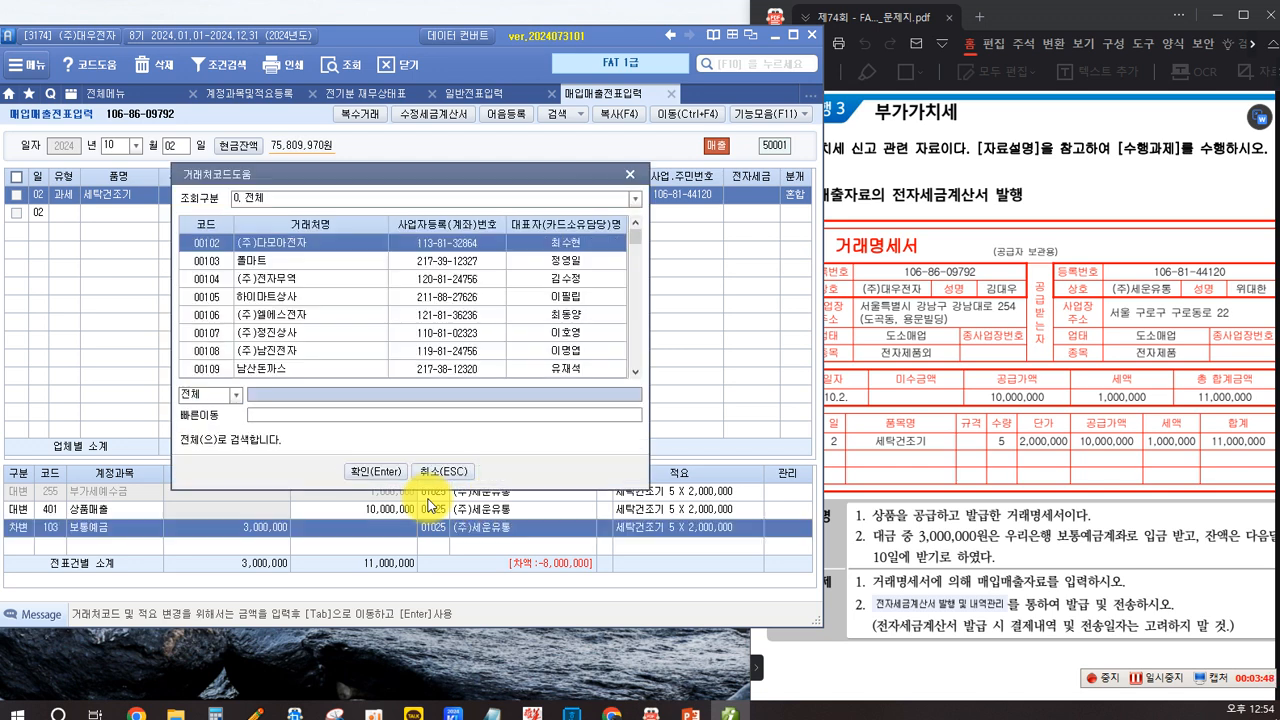
type("우리")
key("Return")
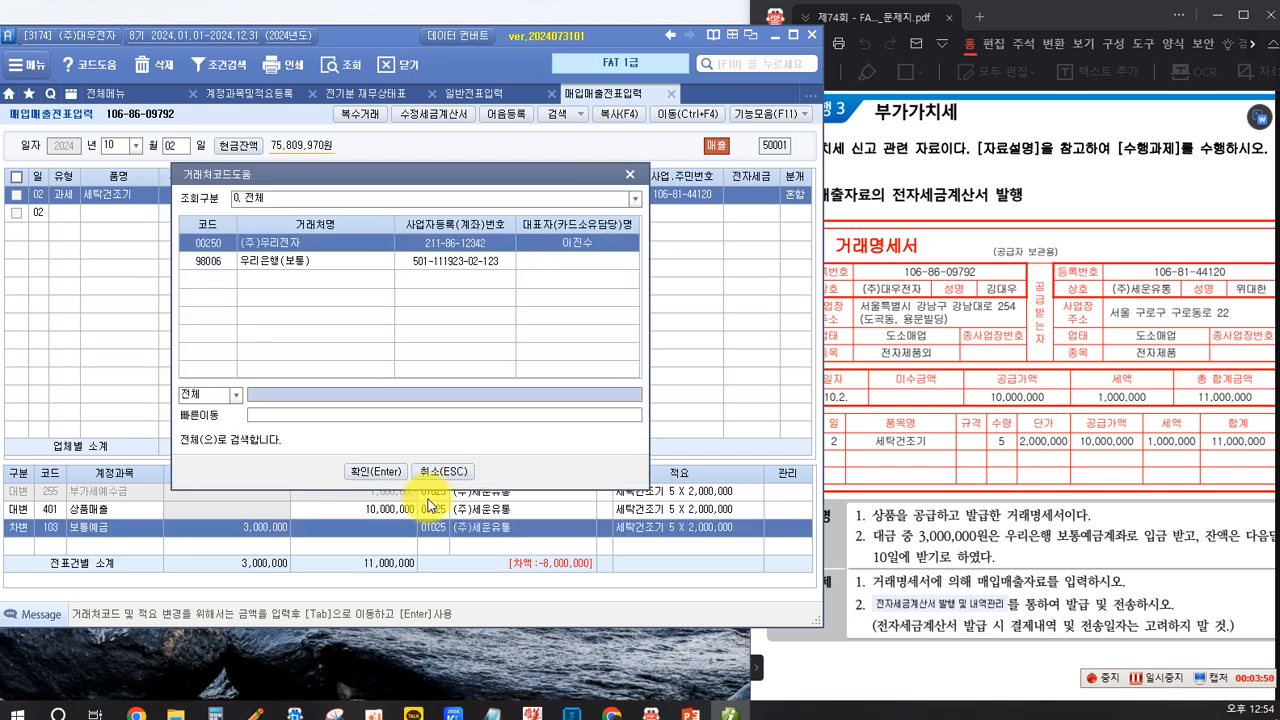
key("Down")
key("Return")
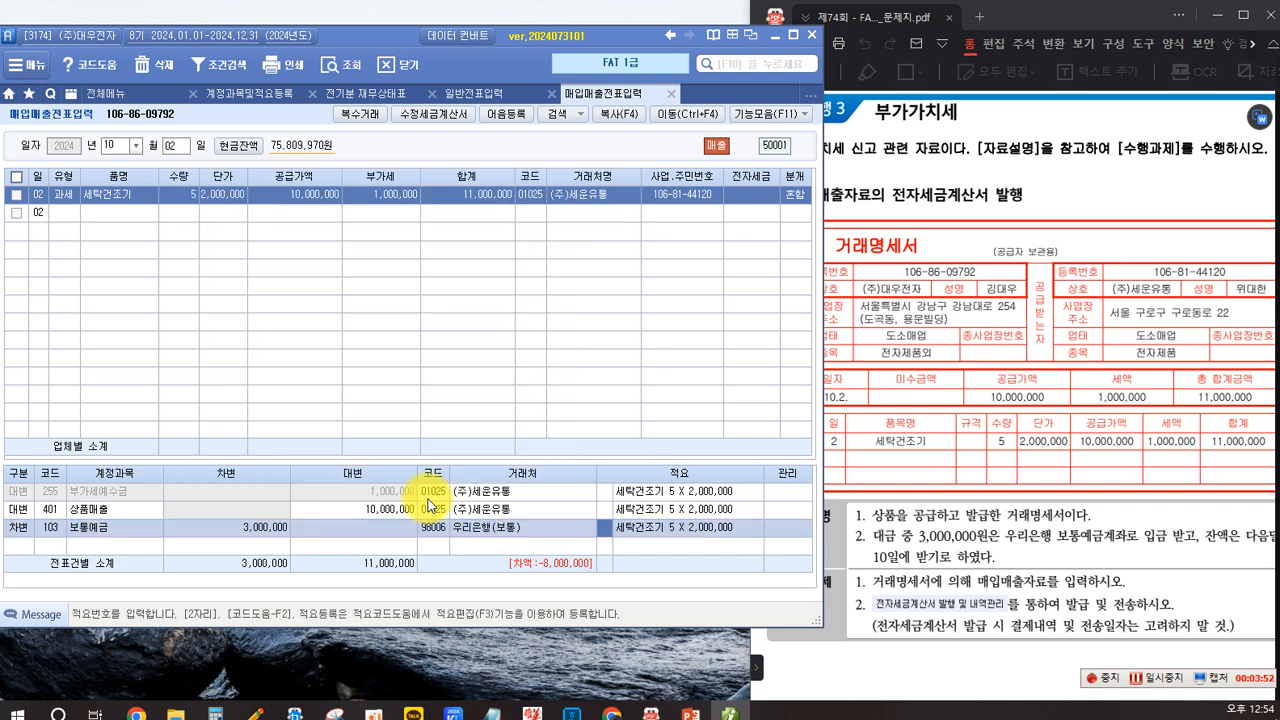
key("Return")
key("Return")
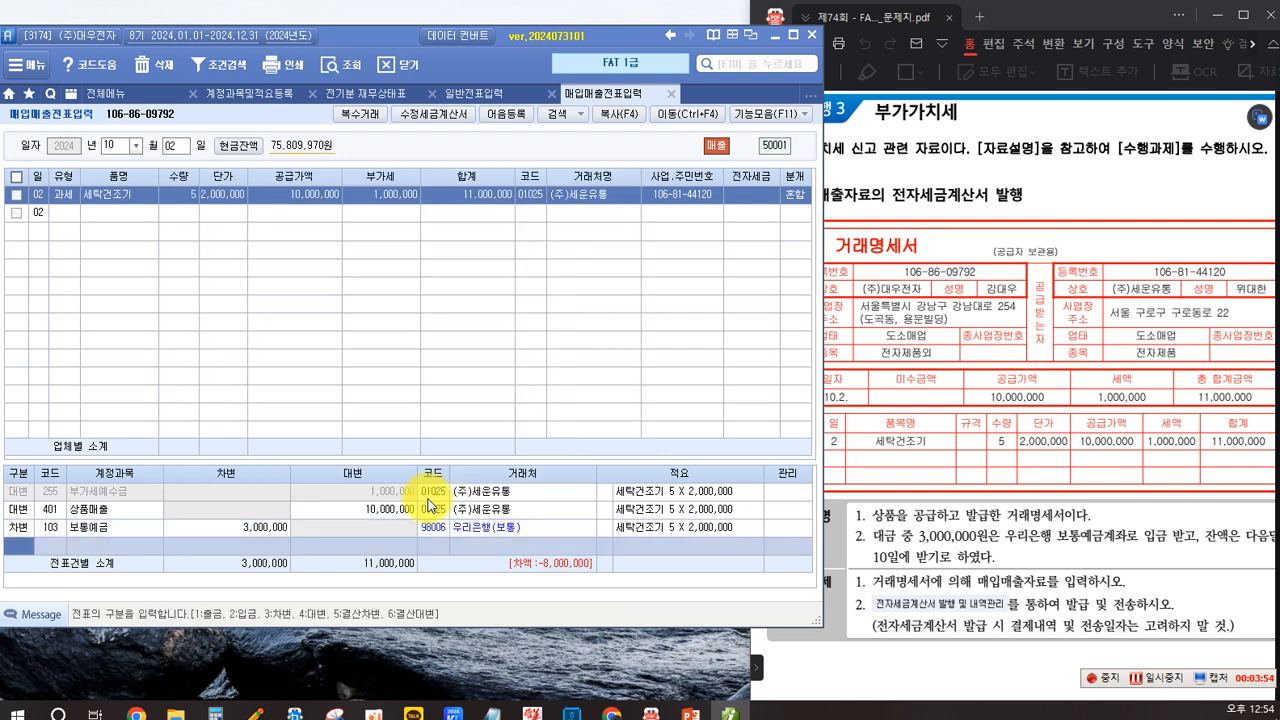
Add a debit line for account 108 외상매출금 with an amount of 8,000,000 and complete the voucher.
type("3")
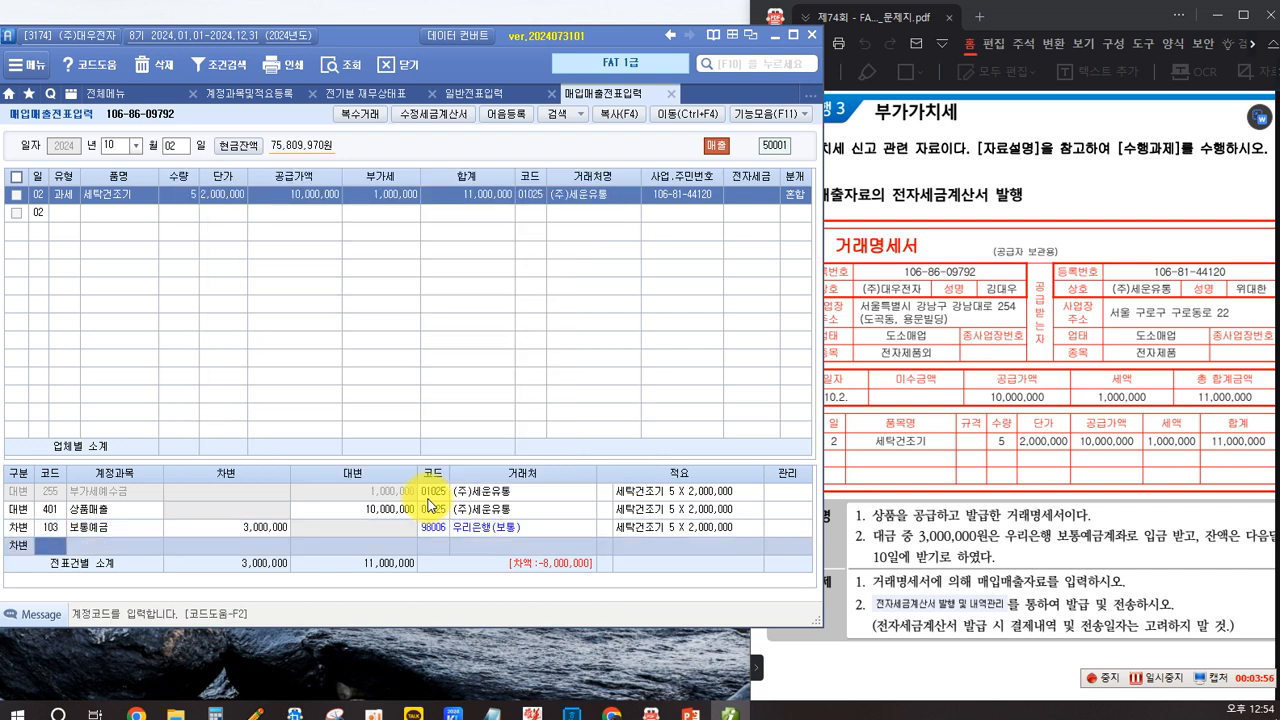
type("108")
key("Return")
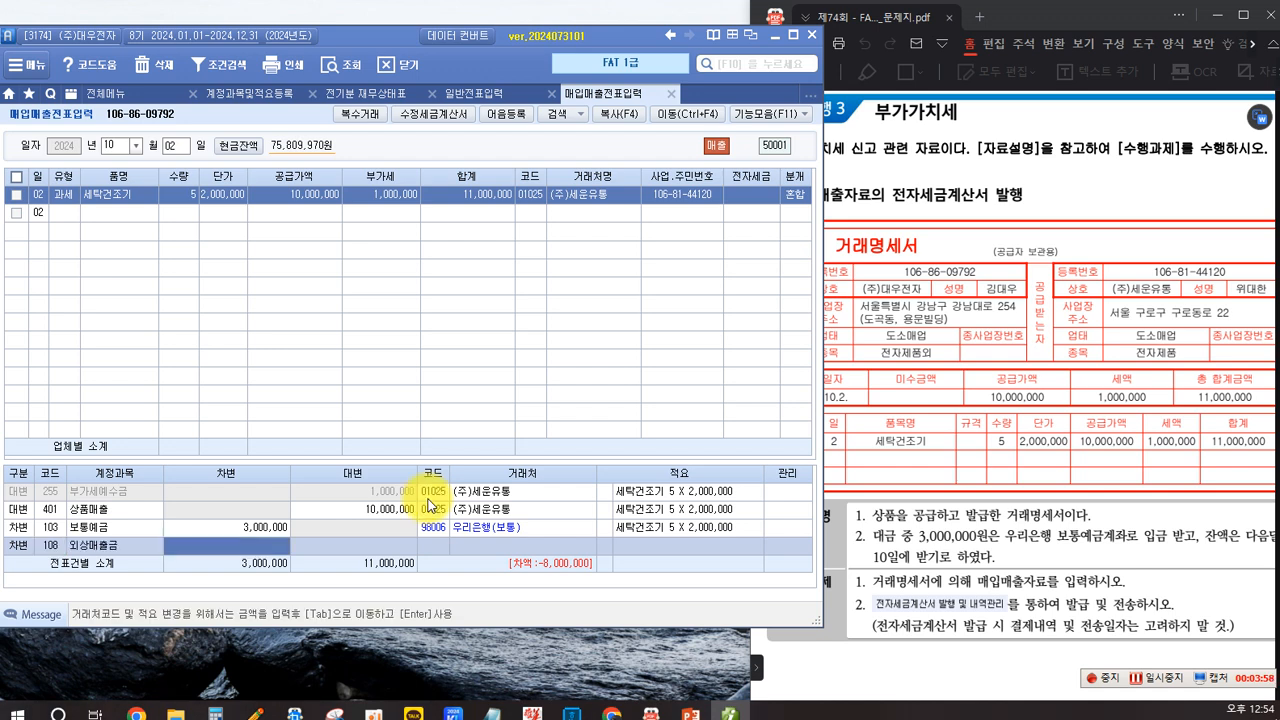
type("8")
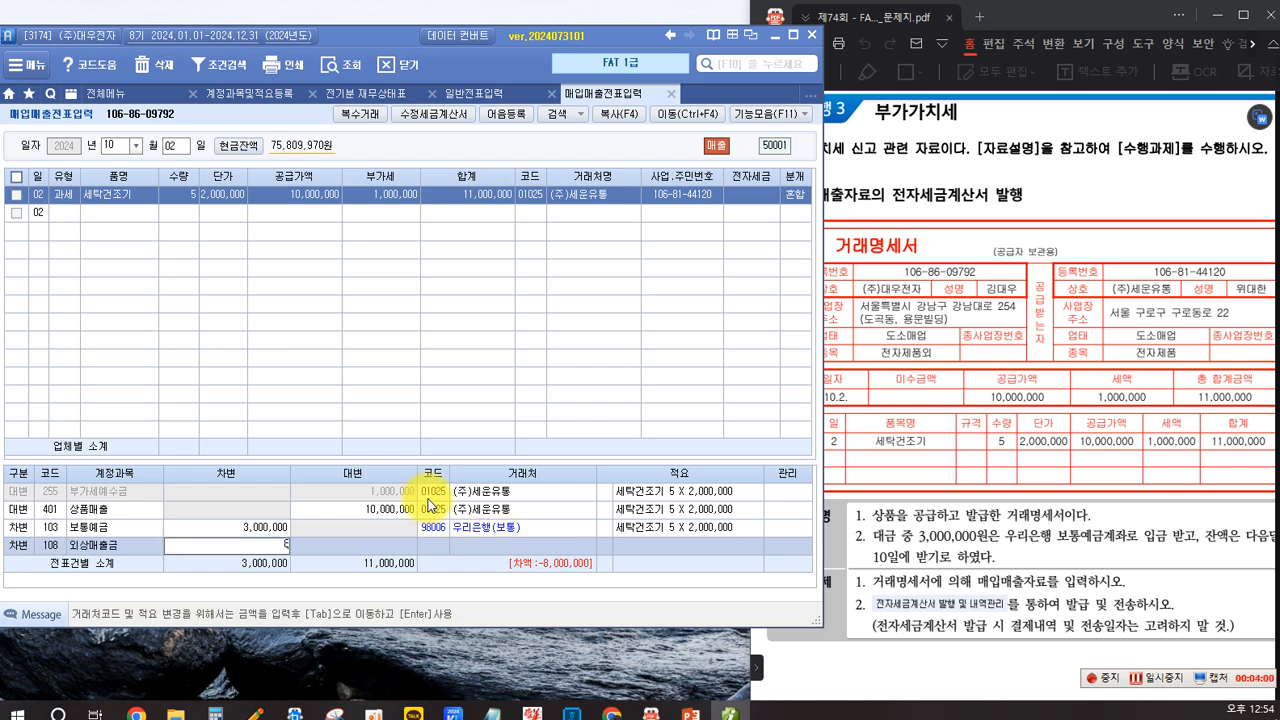
type("0000000")
key("Return")
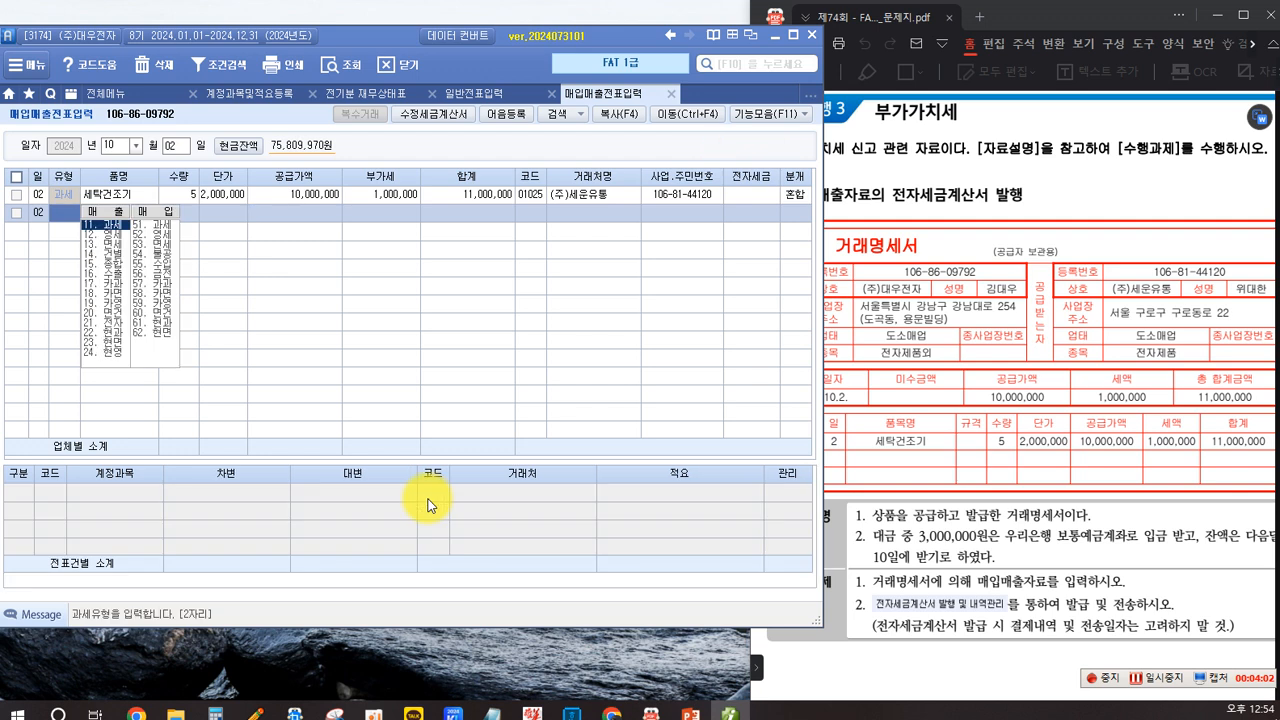
Select the completed 세탁건조기 sales line and review its journal entry against the 거래명세서.
left_click(372, 194)
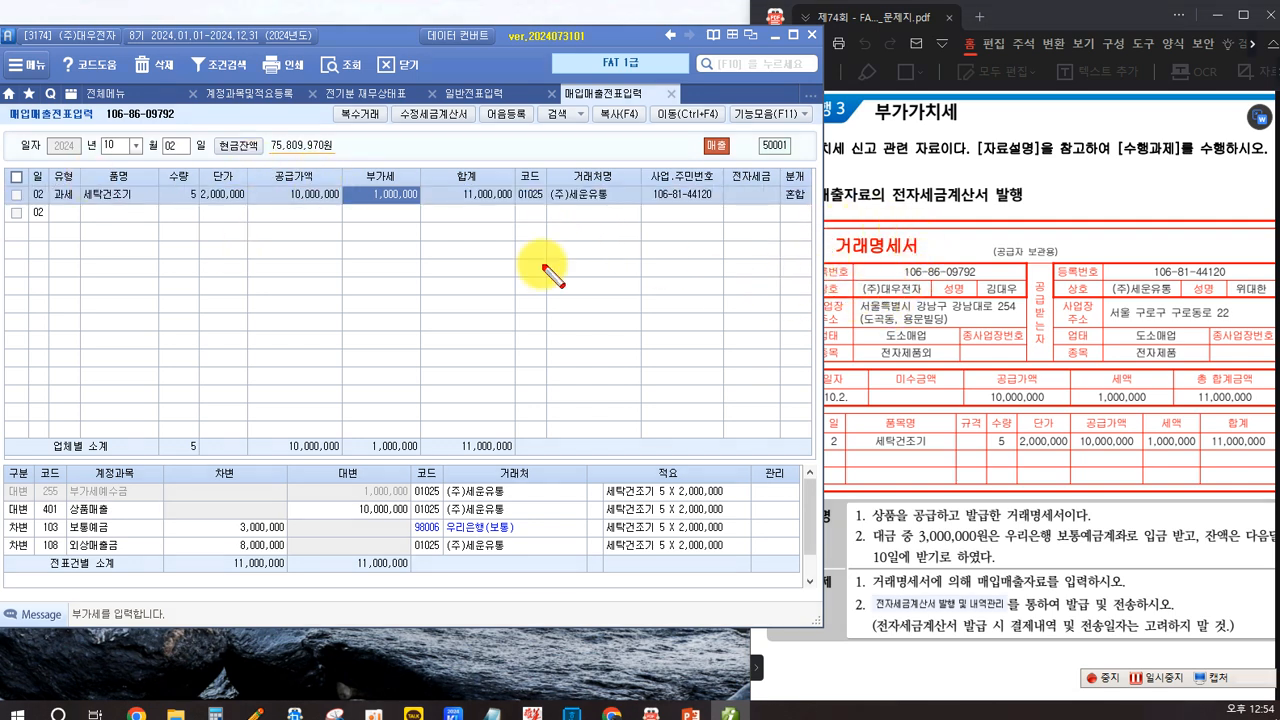
left_click_drag(826, 216, 922, 268)
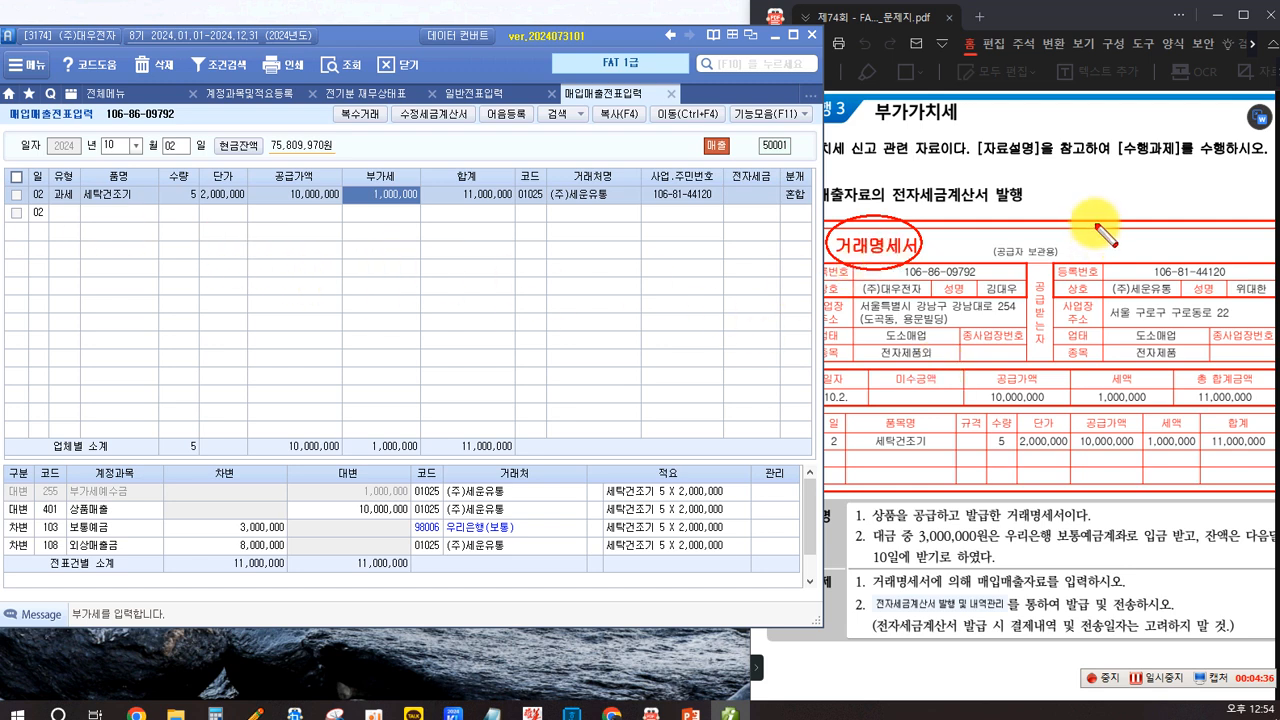
left_click_drag(1142, 268, 1156, 265)
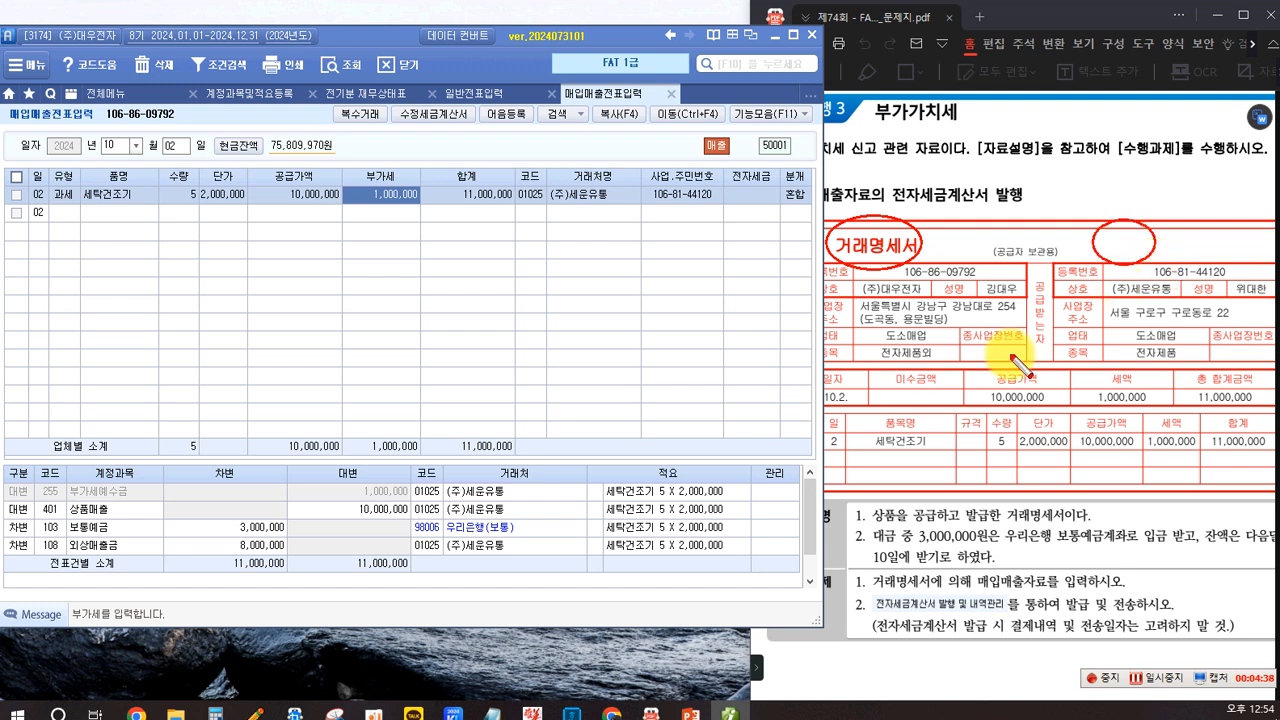
left_click(843, 380)
left_click_drag(899, 425, 914, 428)
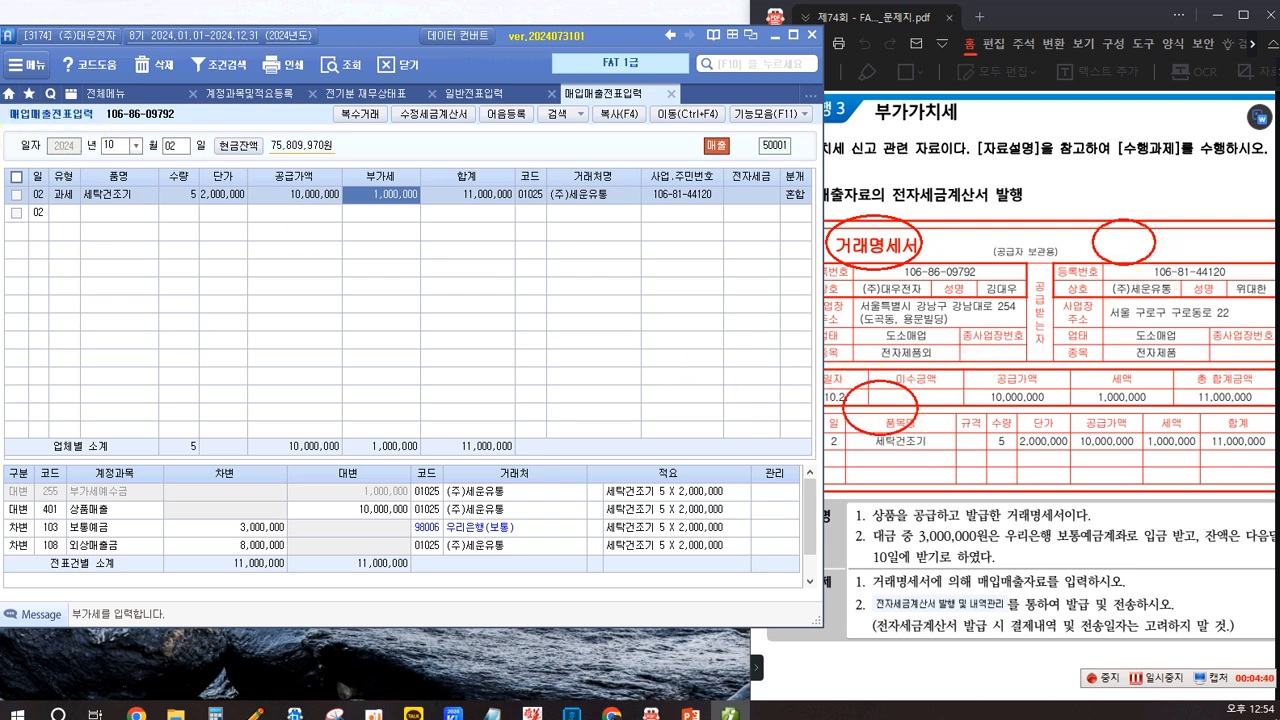
left_click_drag(924, 245, 1094, 243)
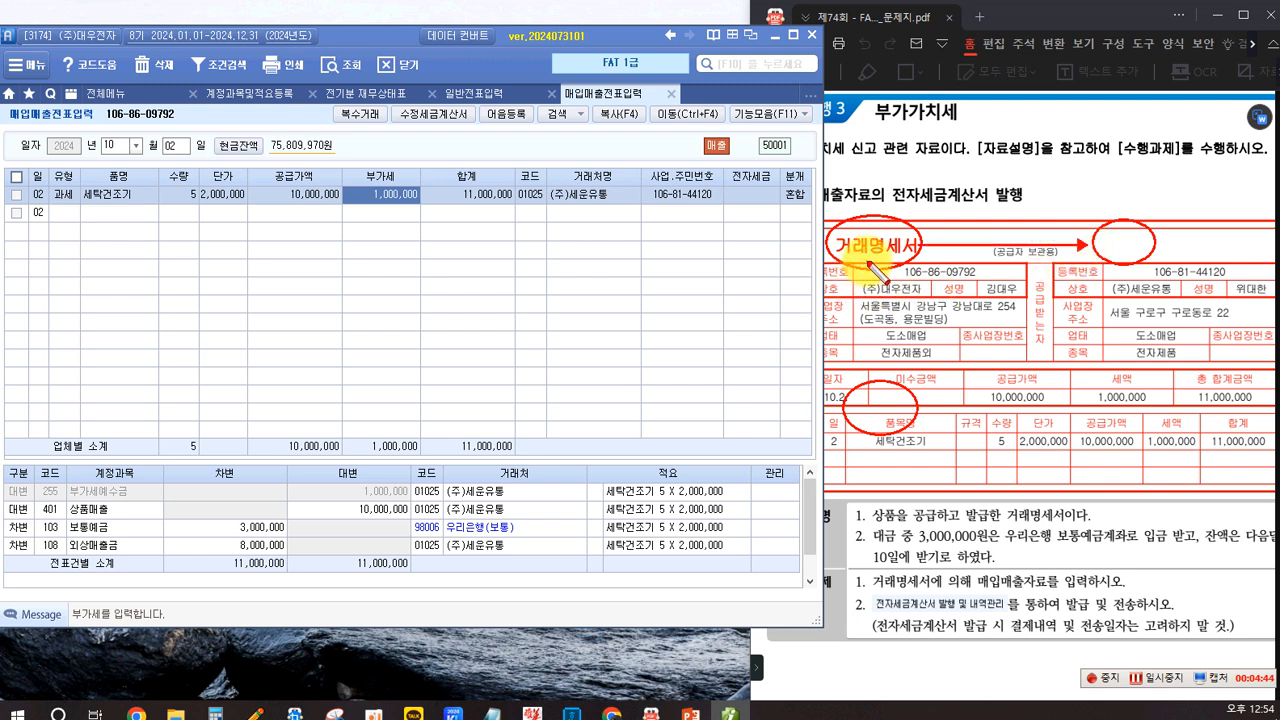
left_click_drag(880, 262, 878, 406)
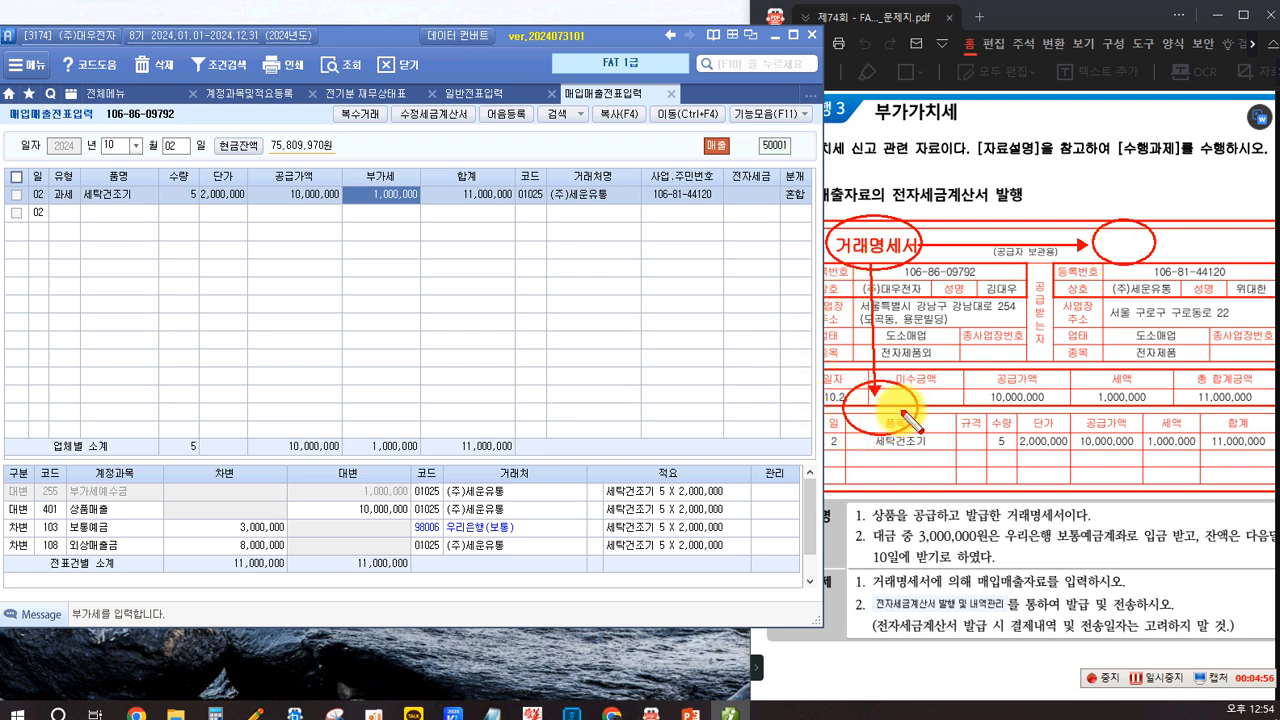
left_click_drag(880, 403, 1105, 255)
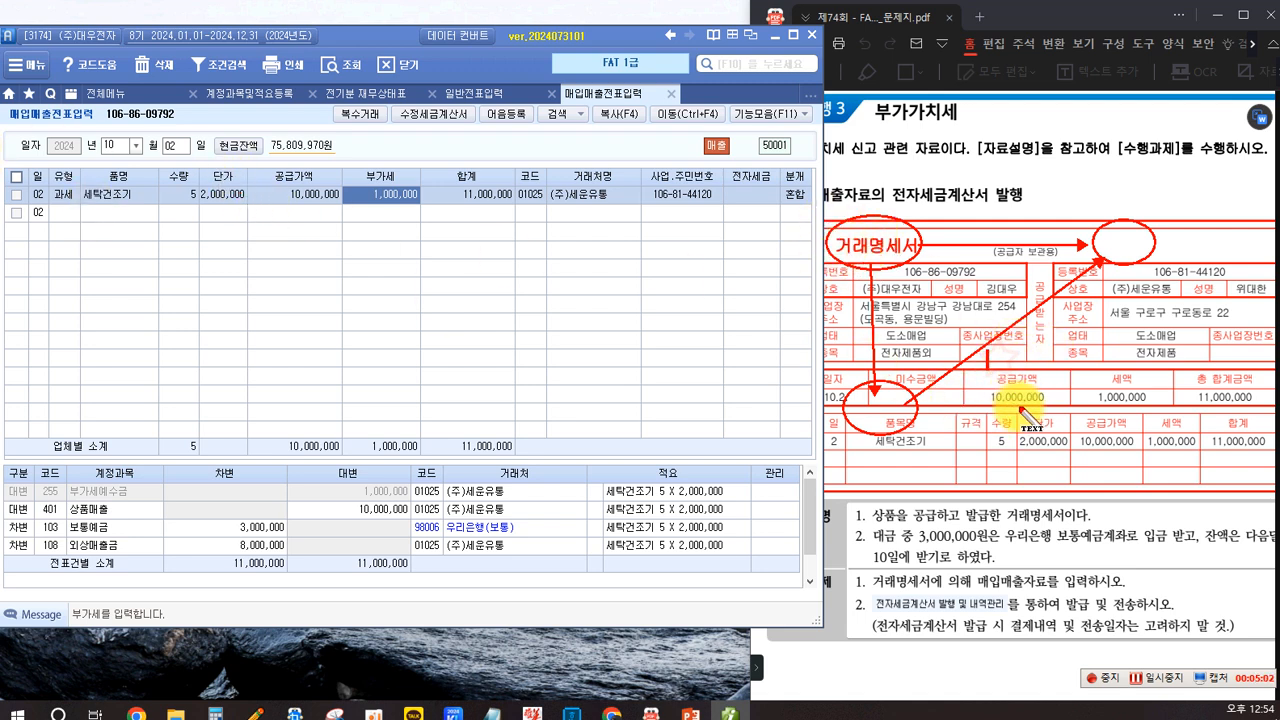
type("세그")
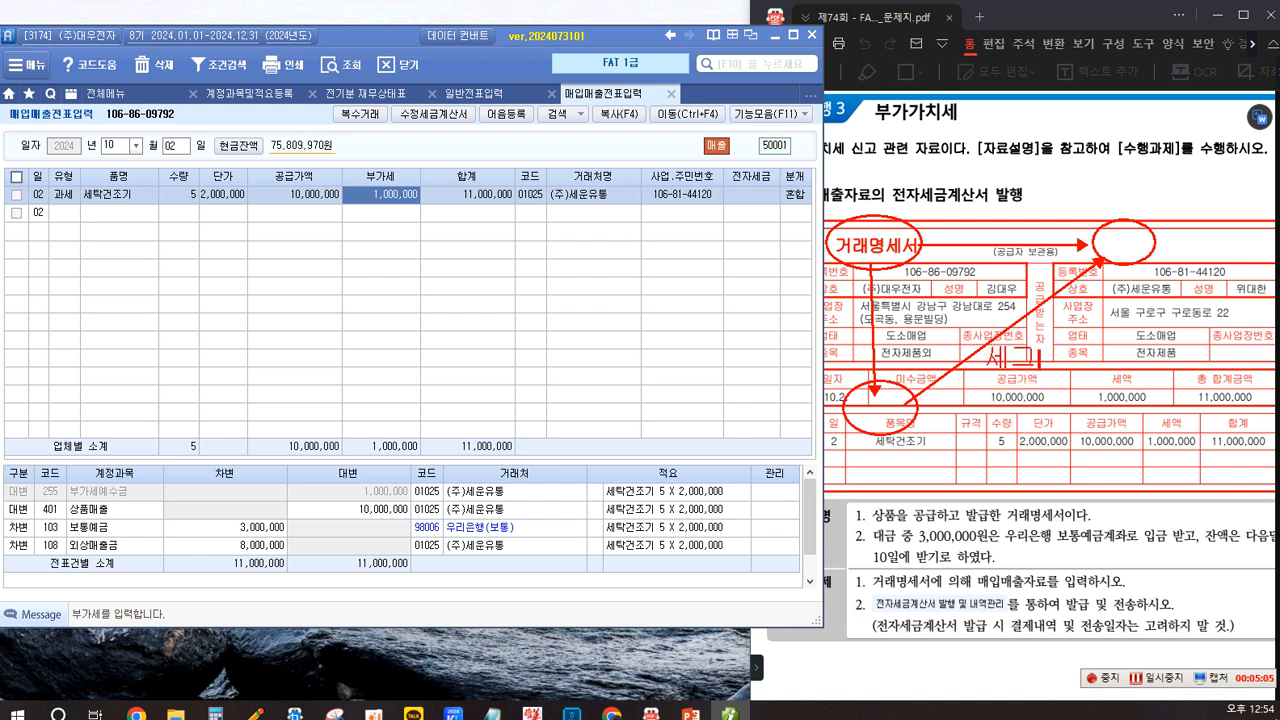
type("계산서")
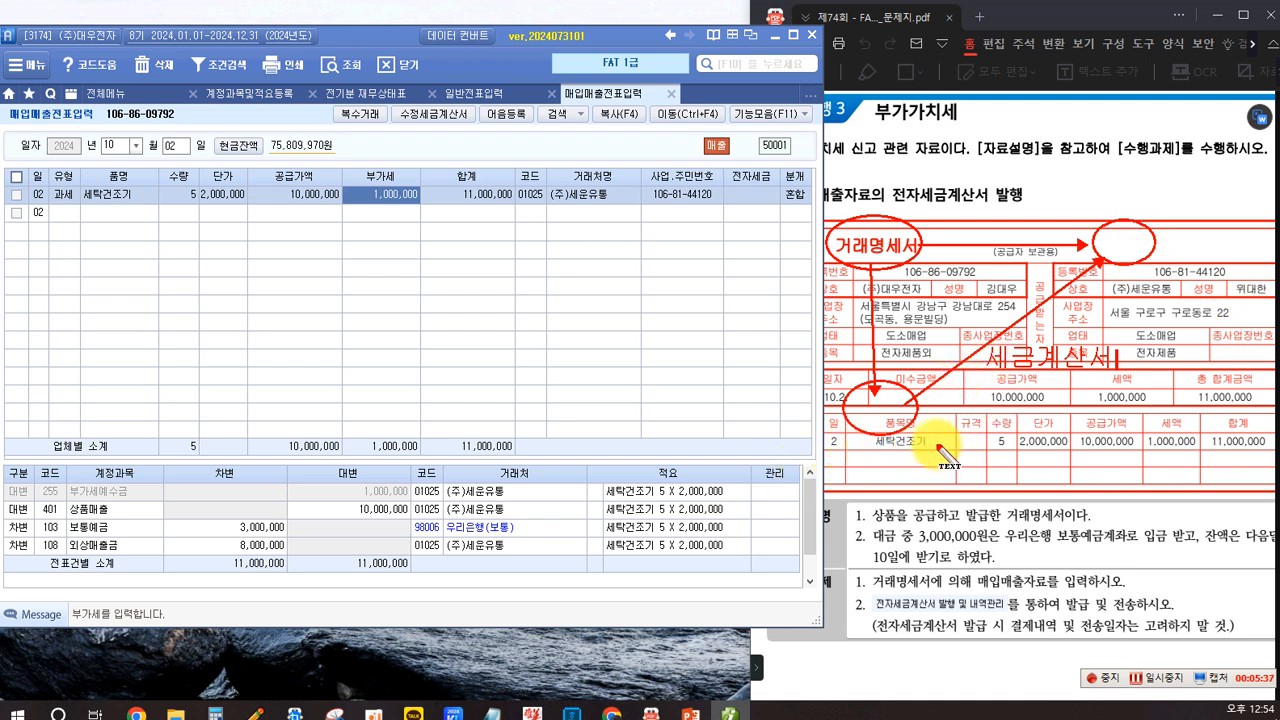
key("Escape")
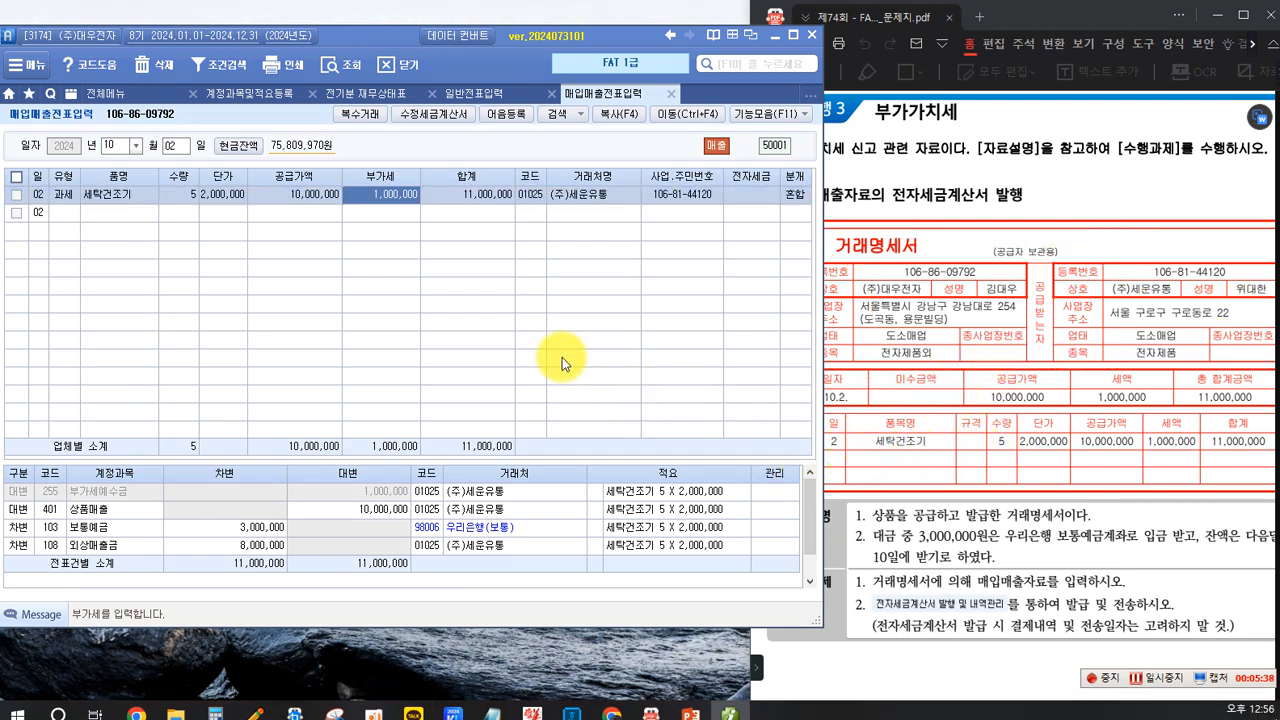
Open 전자세금계산서 발행 및 내역관리 and list the sales invoices of all 거래처 for 2024-10-02 to 2024-10-02.
left_click(106, 95)
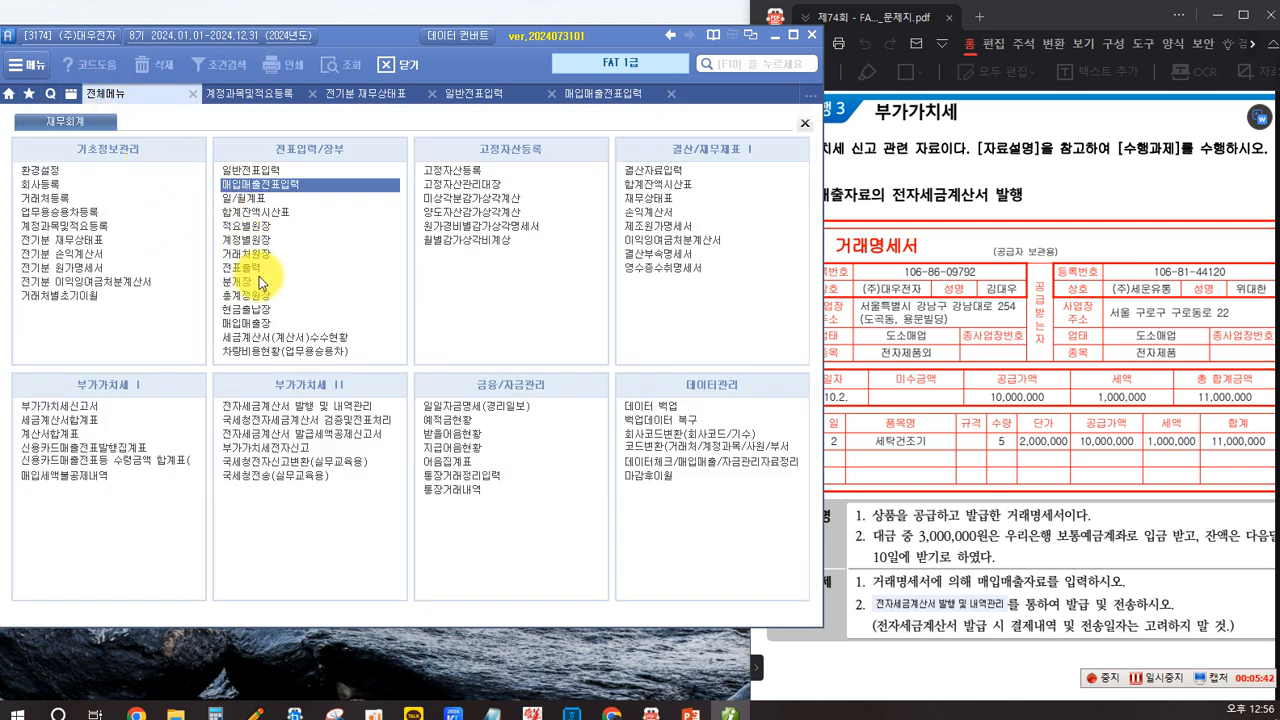
left_click(284, 407)
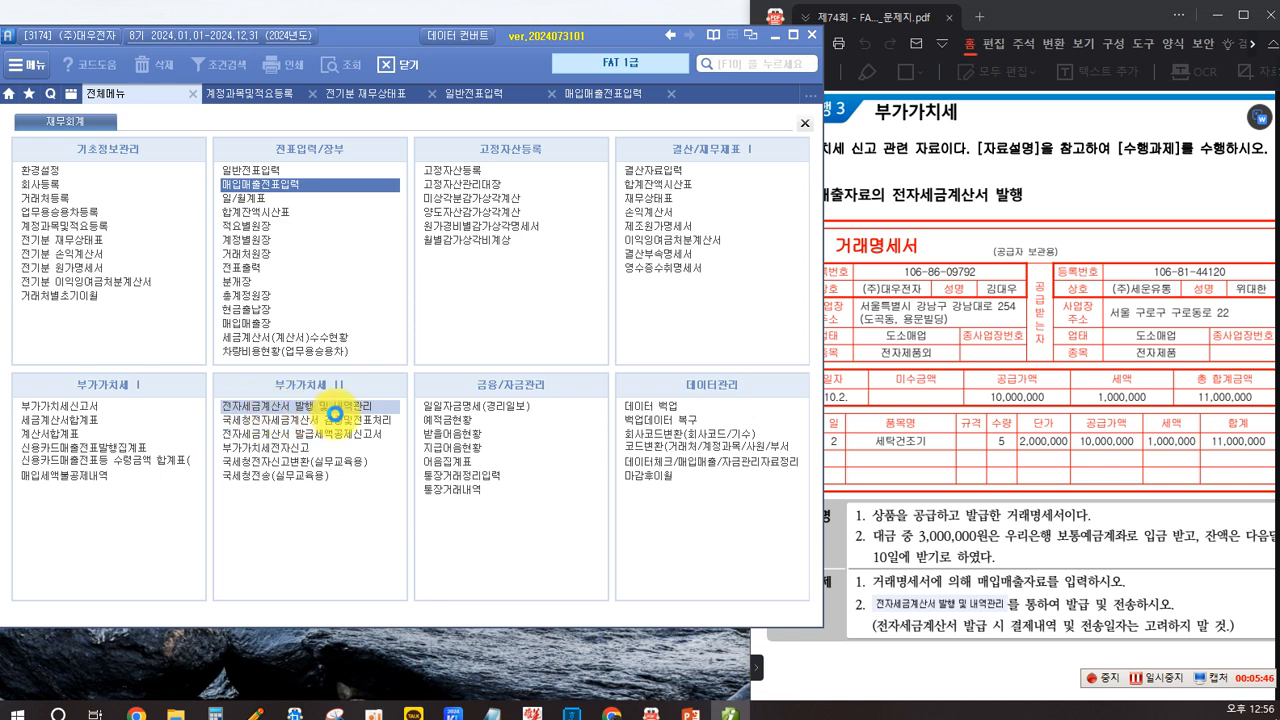
double_click(334, 412)
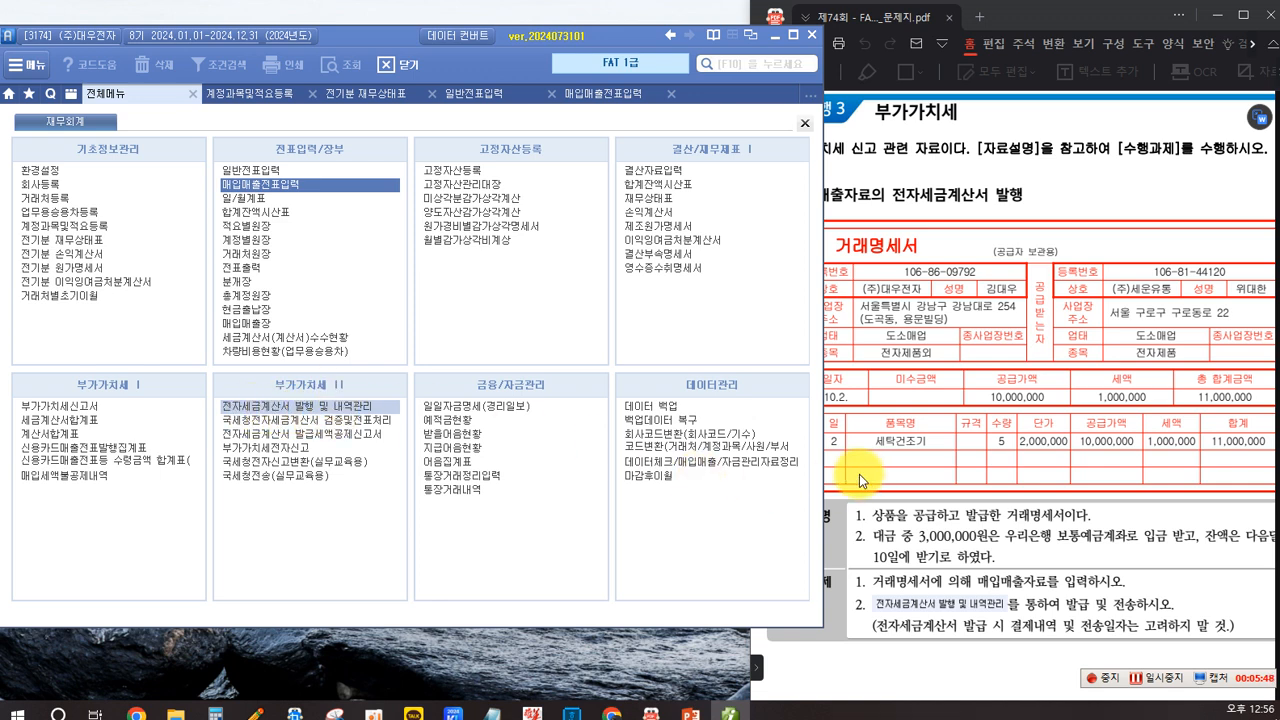
type("10")
type("02")
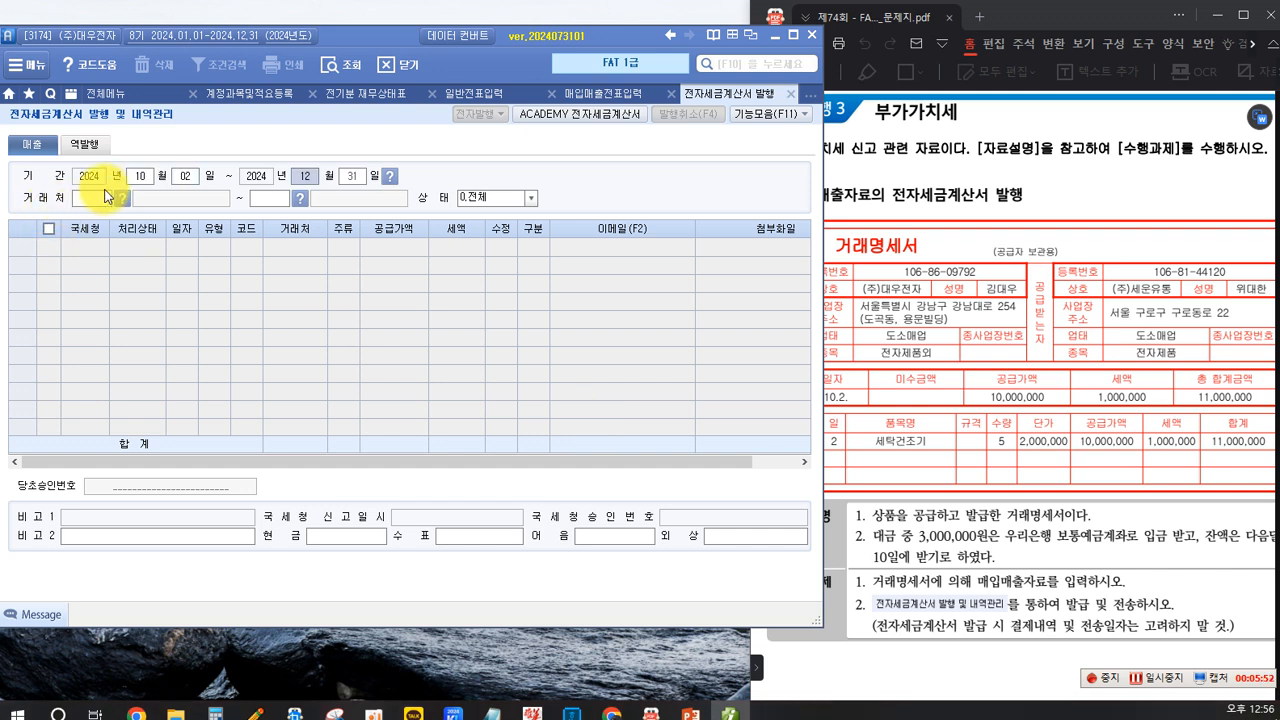
type("1002")
key("Return")
key("Return")
key("Return")
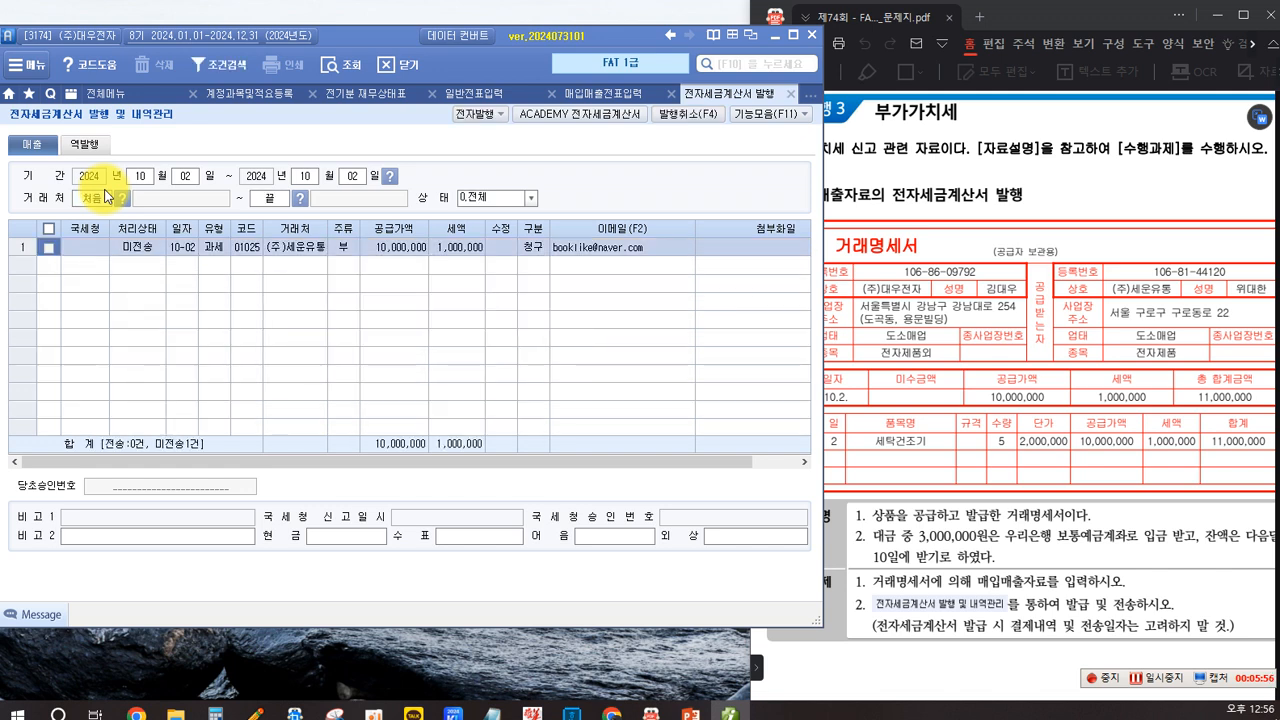
Select the October 2 (주)세운유통 invoice and issue it as an electronic tax invoice.
left_click(48, 248)
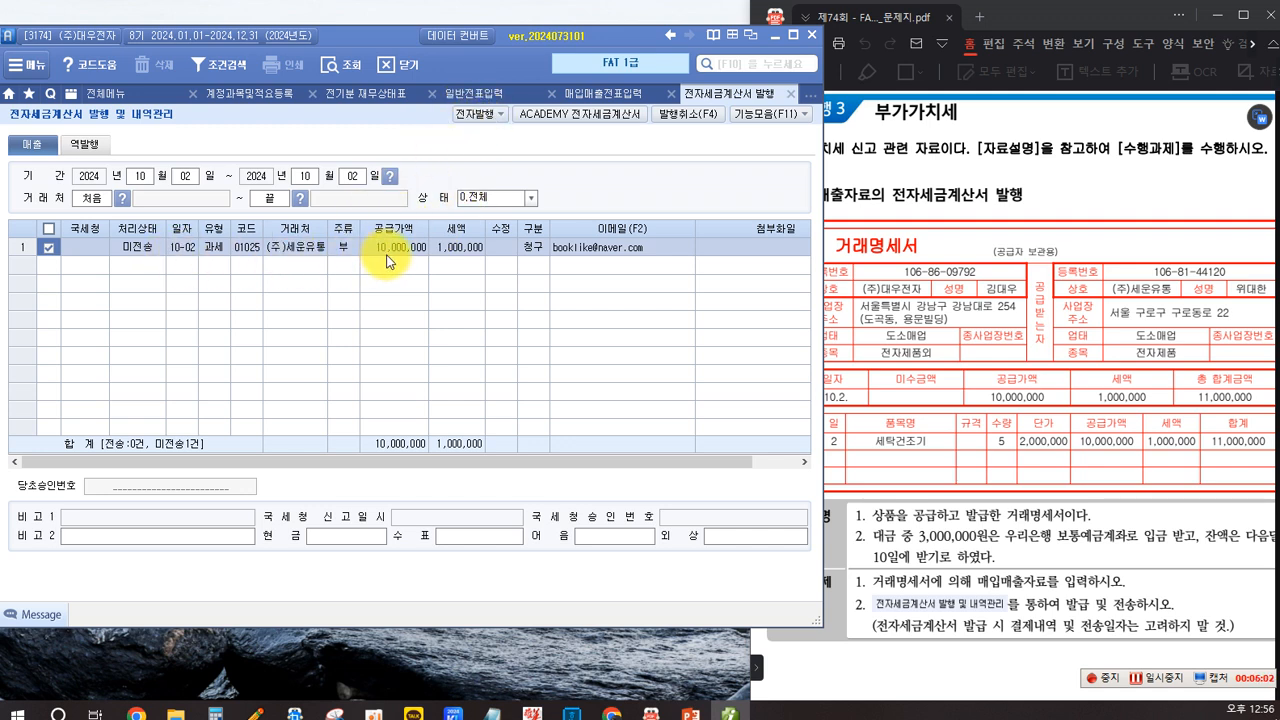
left_click(469, 117)
left_click(360, 414)
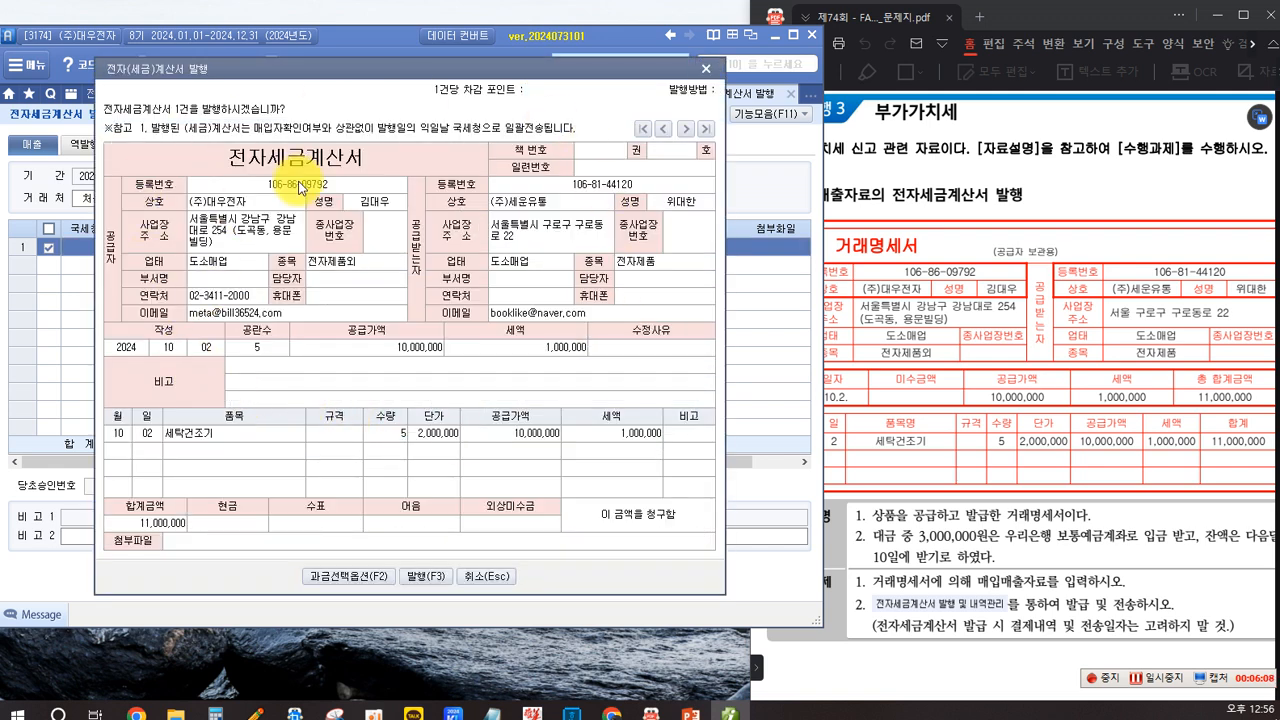
left_click(421, 577)
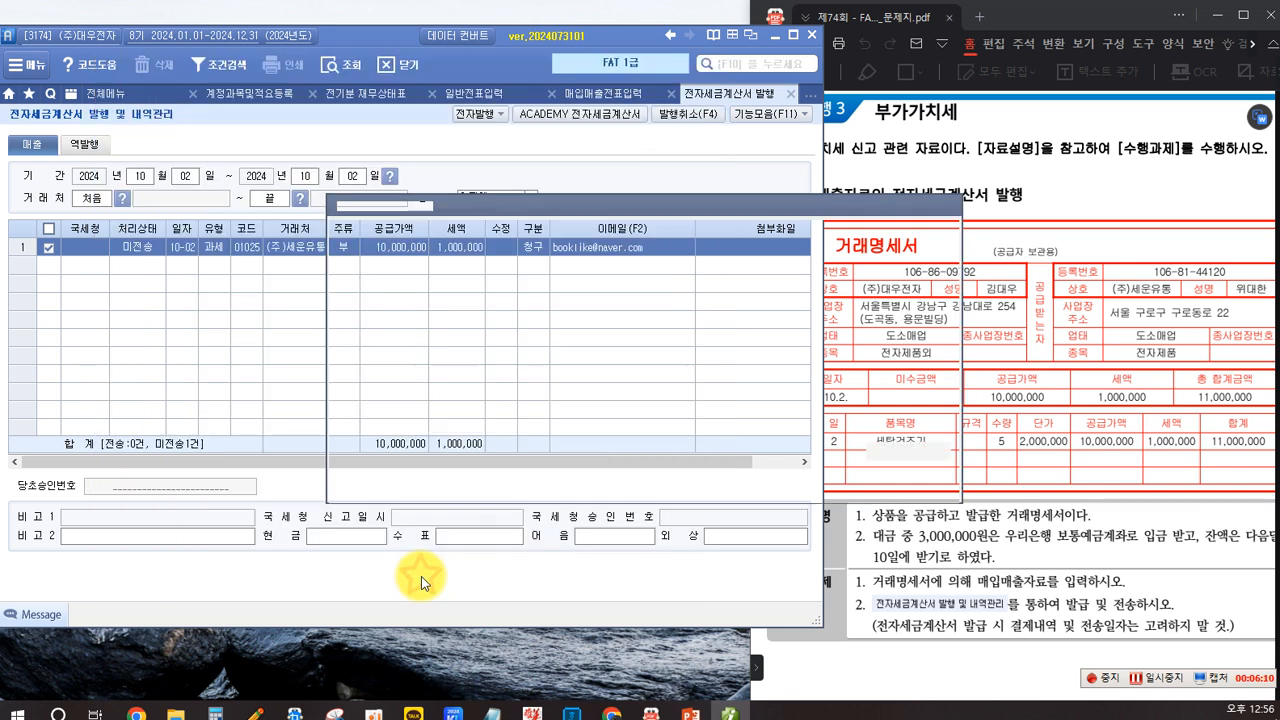
left_click(624, 397)
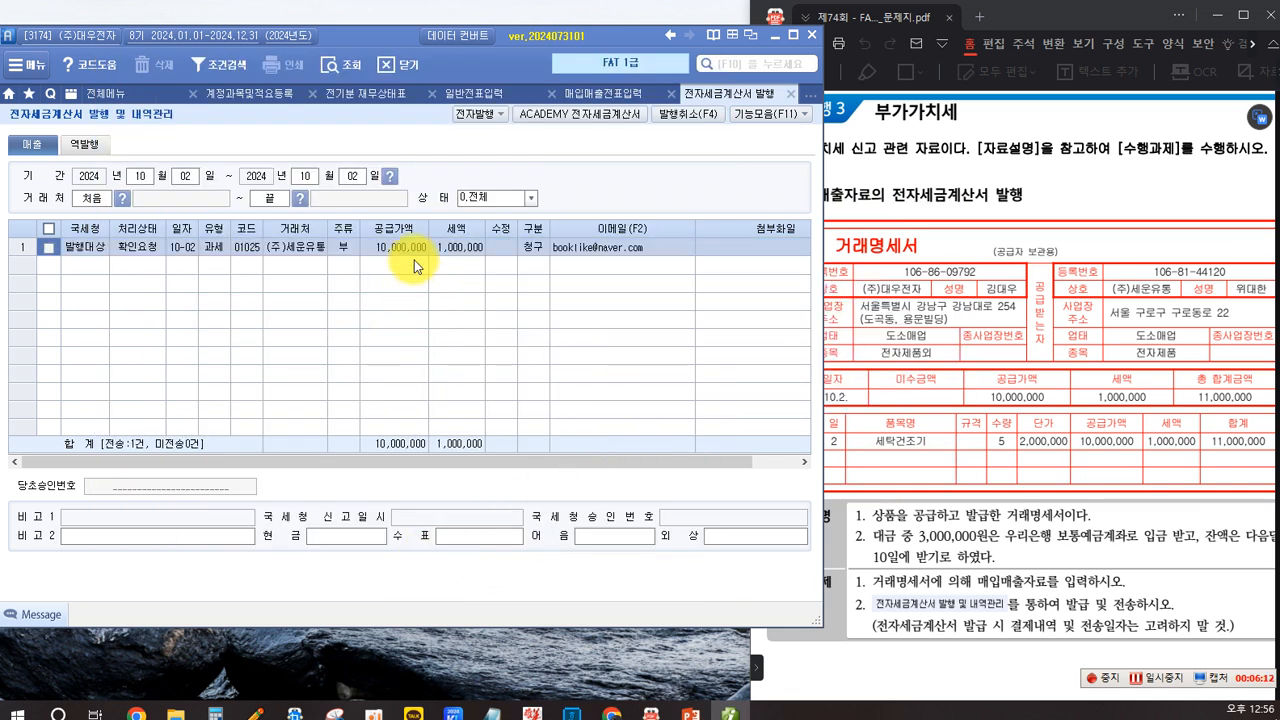
Log in to ACADEMY 전자세금계산서 for the selected invoice, retrieve the 2024-10-02 sales invoice, issue it and close the window.
left_click(48, 248)
left_click(567, 124)
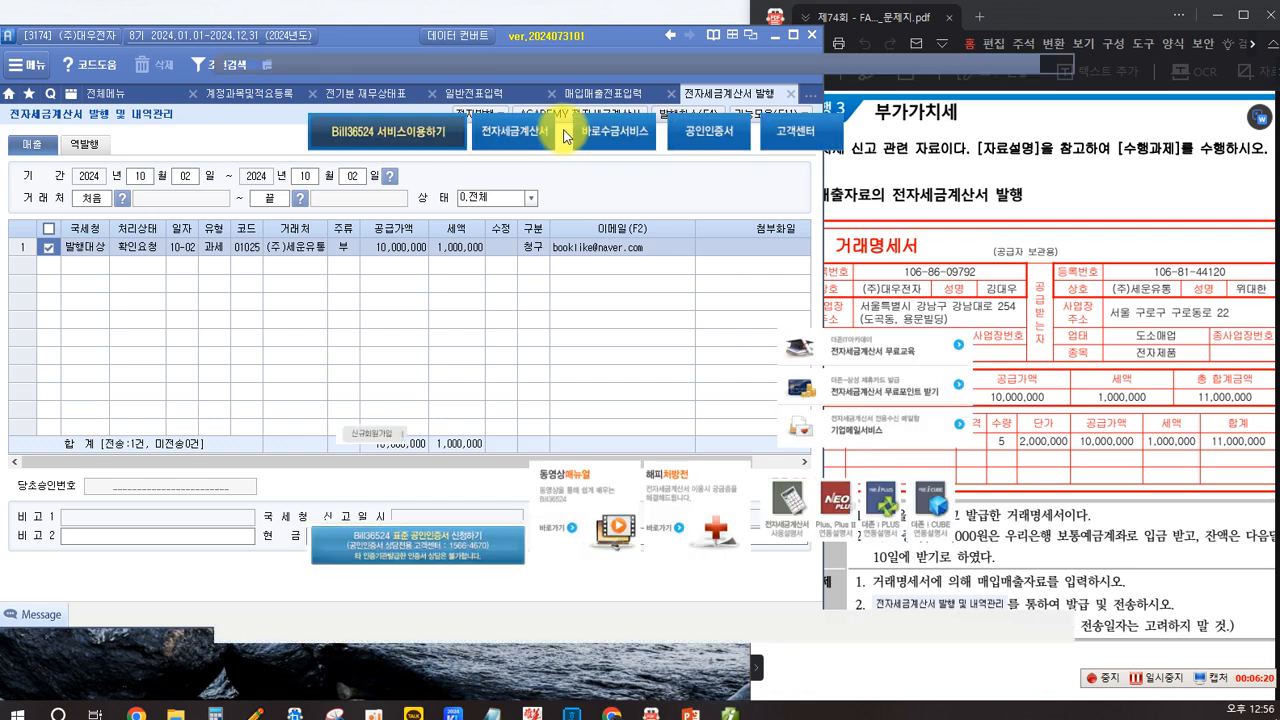
left_click(473, 389)
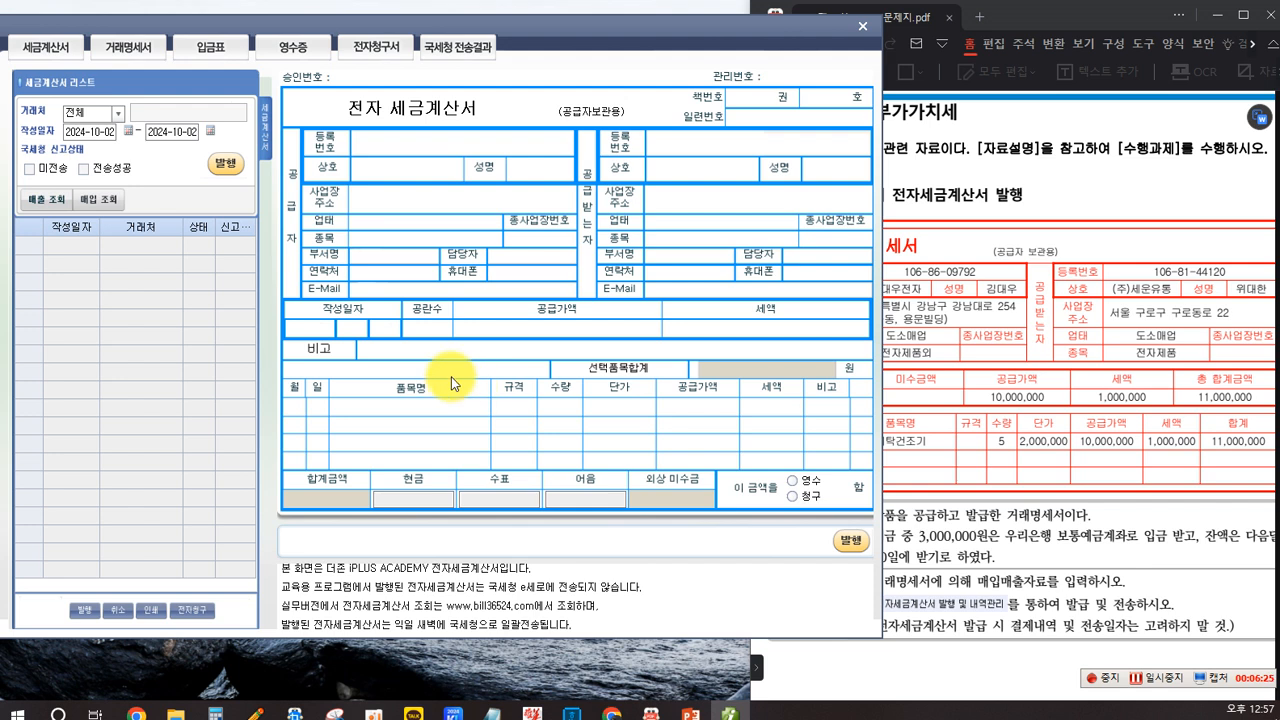
left_click(44, 202)
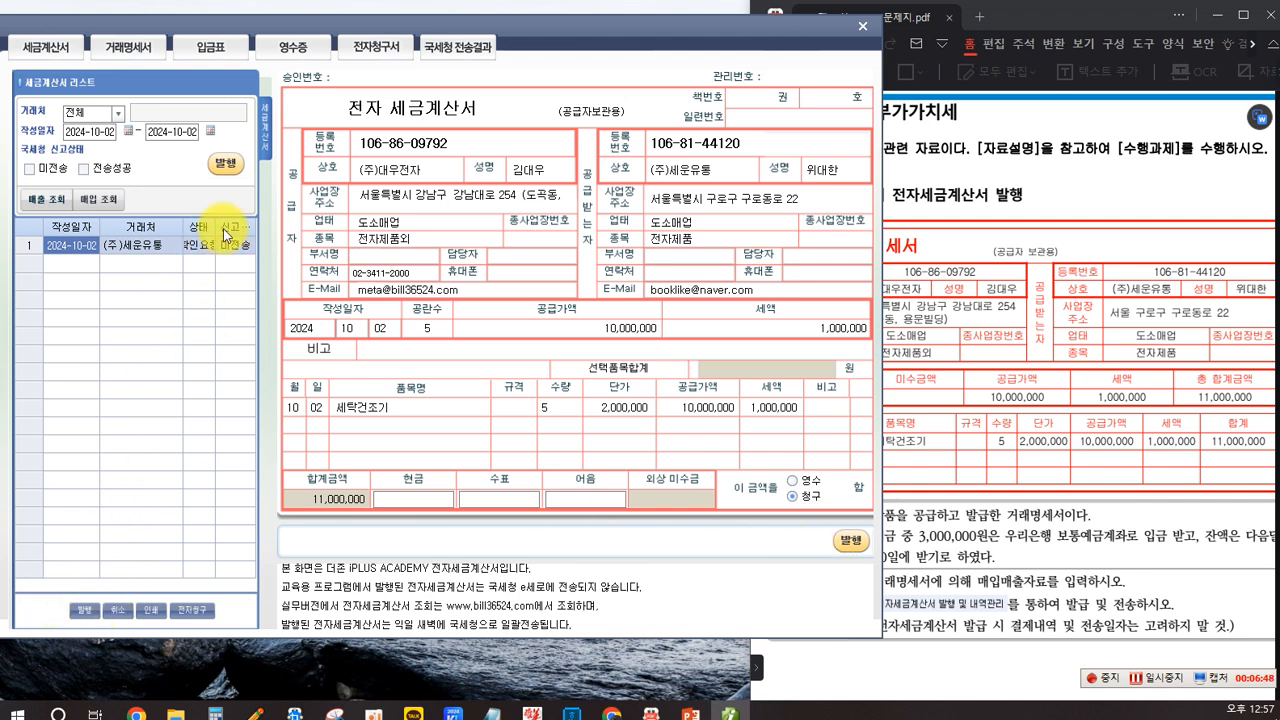
left_click(225, 163)
left_click(607, 396)
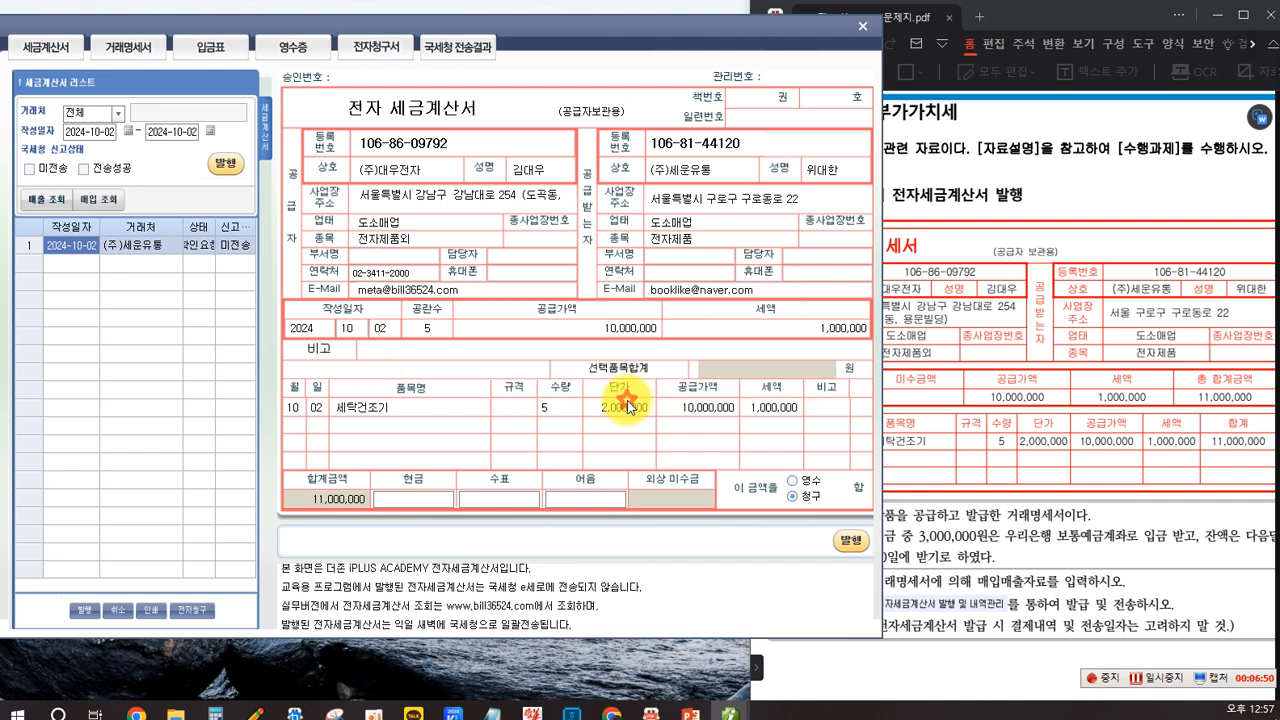
left_click(865, 32)
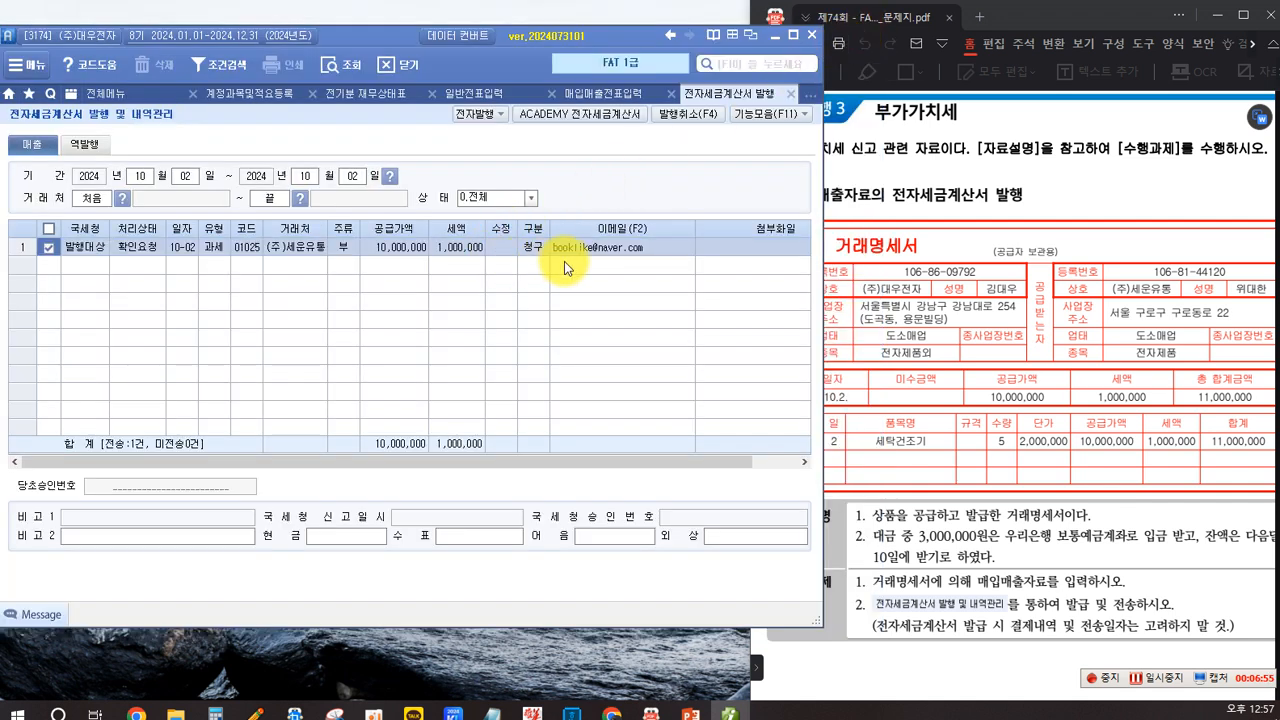
Reload the October 2 vouchers in 매입매출전표입력 and check the 전자세금 status of the 세탁건조기 sale.
left_click(595, 100)
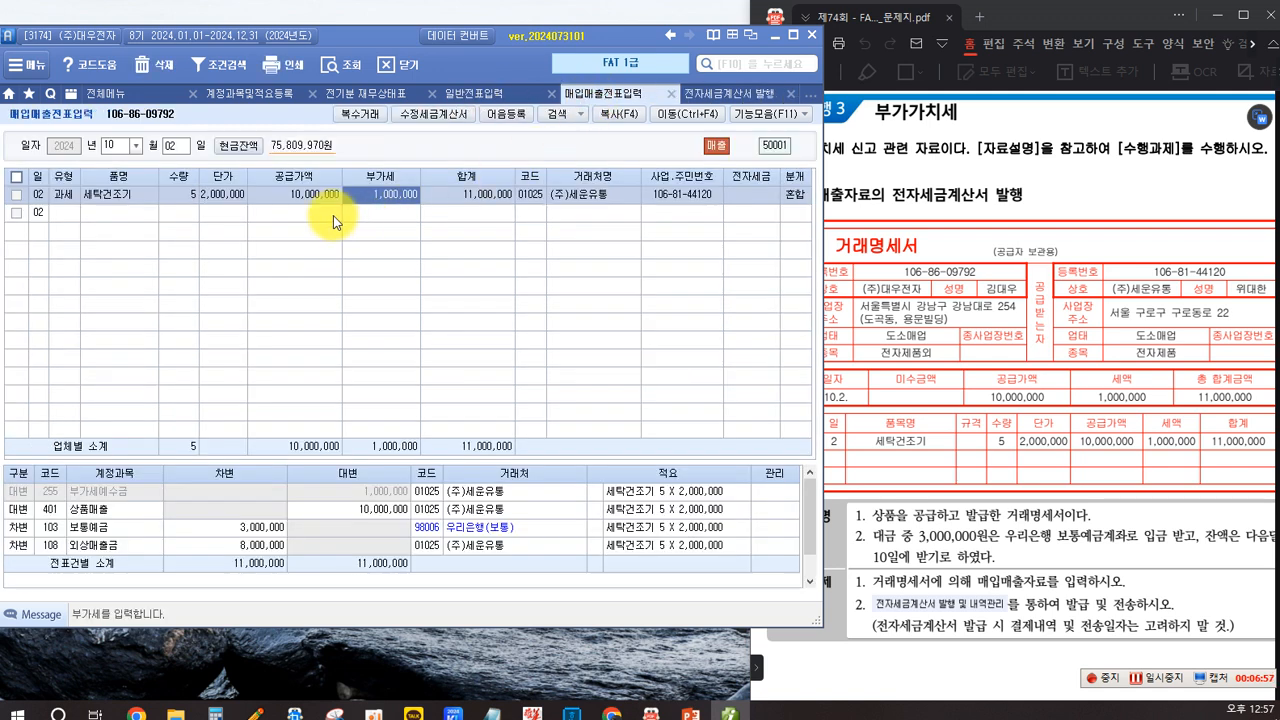
left_click(174, 145)
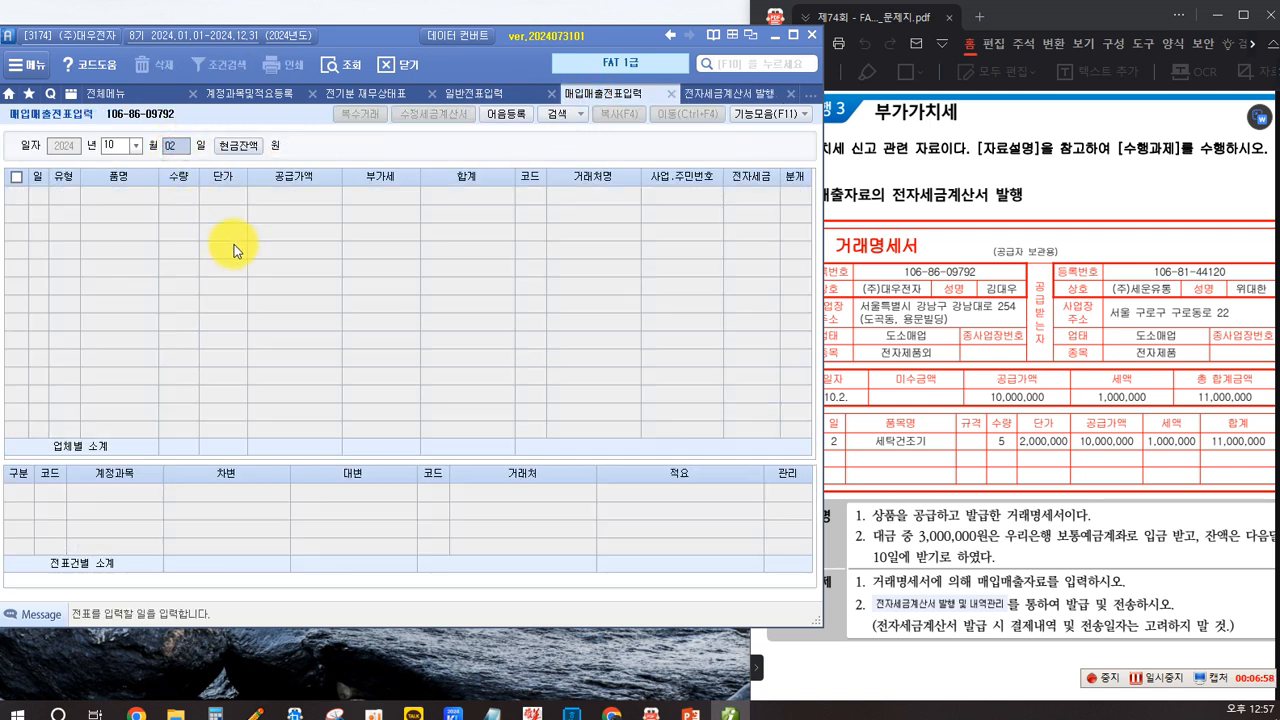
key("Return")
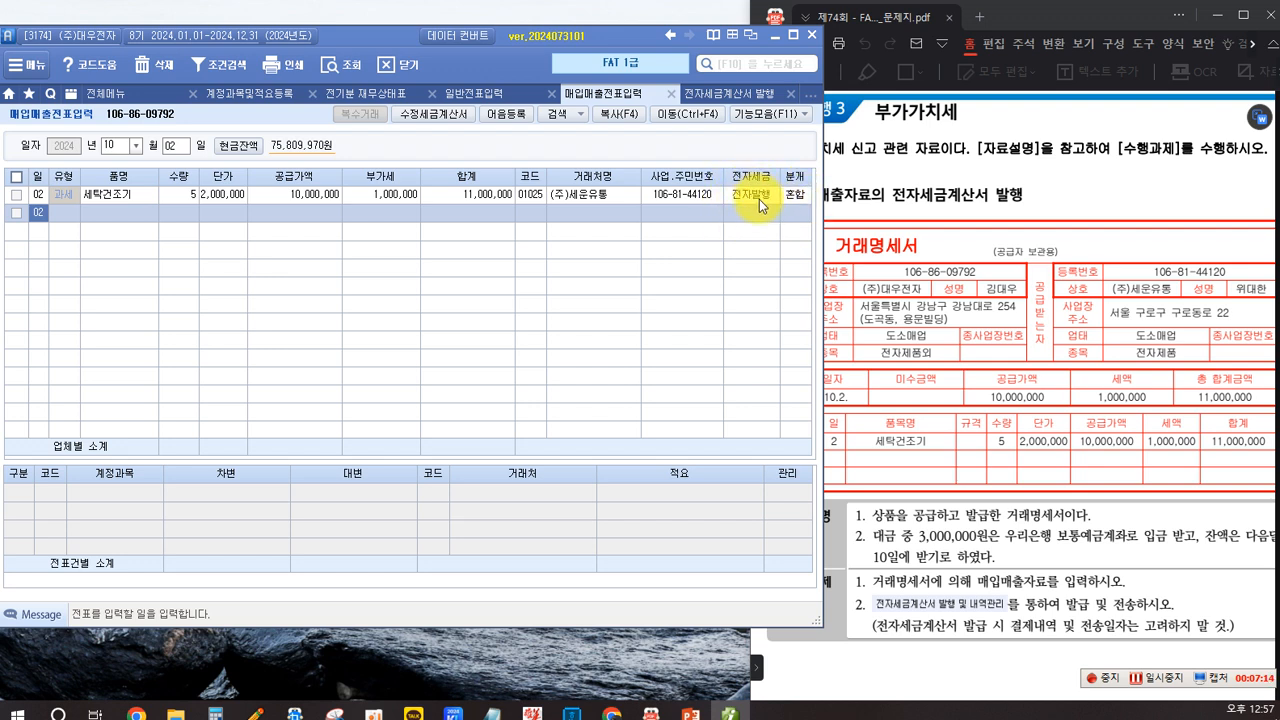
left_click(737, 95)
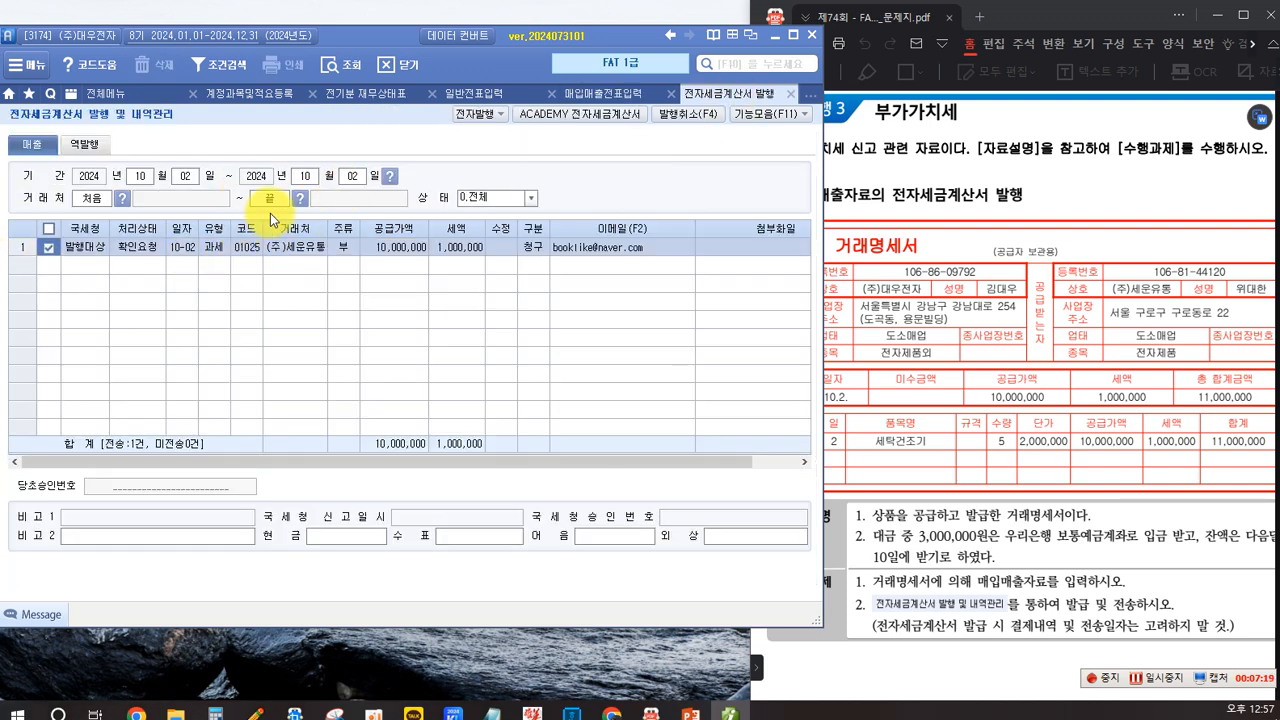
left_click(612, 101)
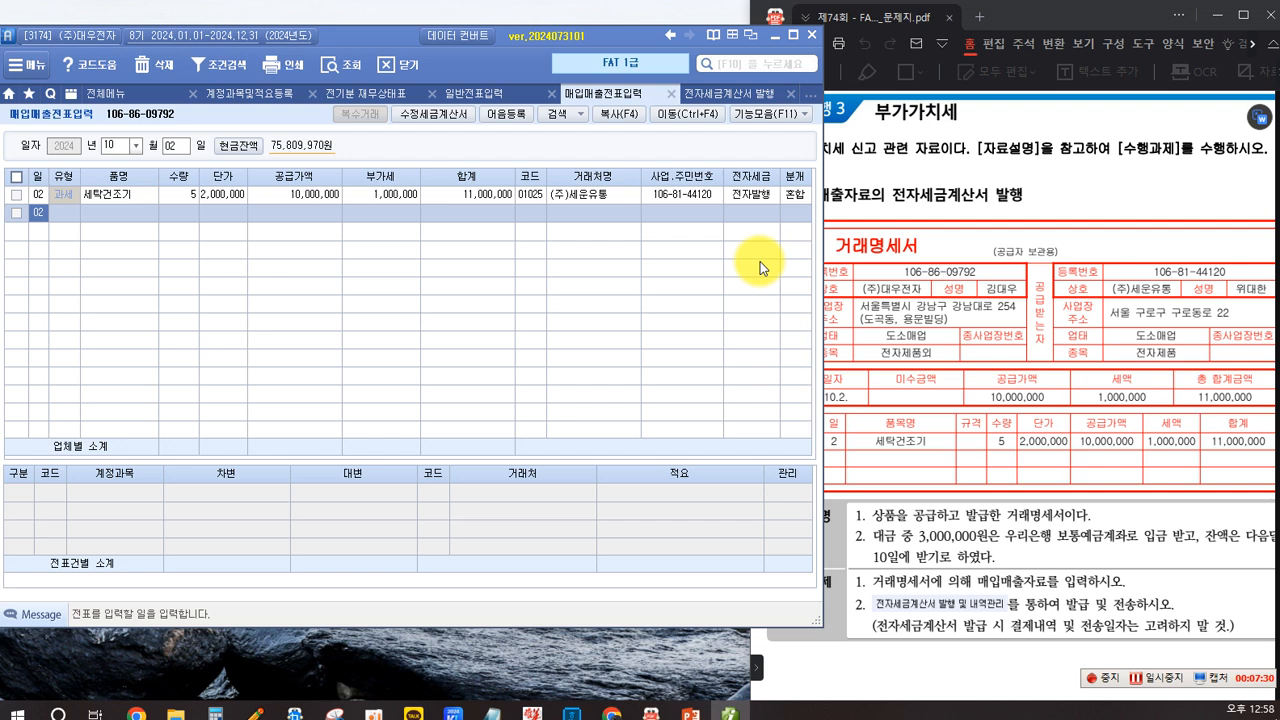
left_click(746, 194)
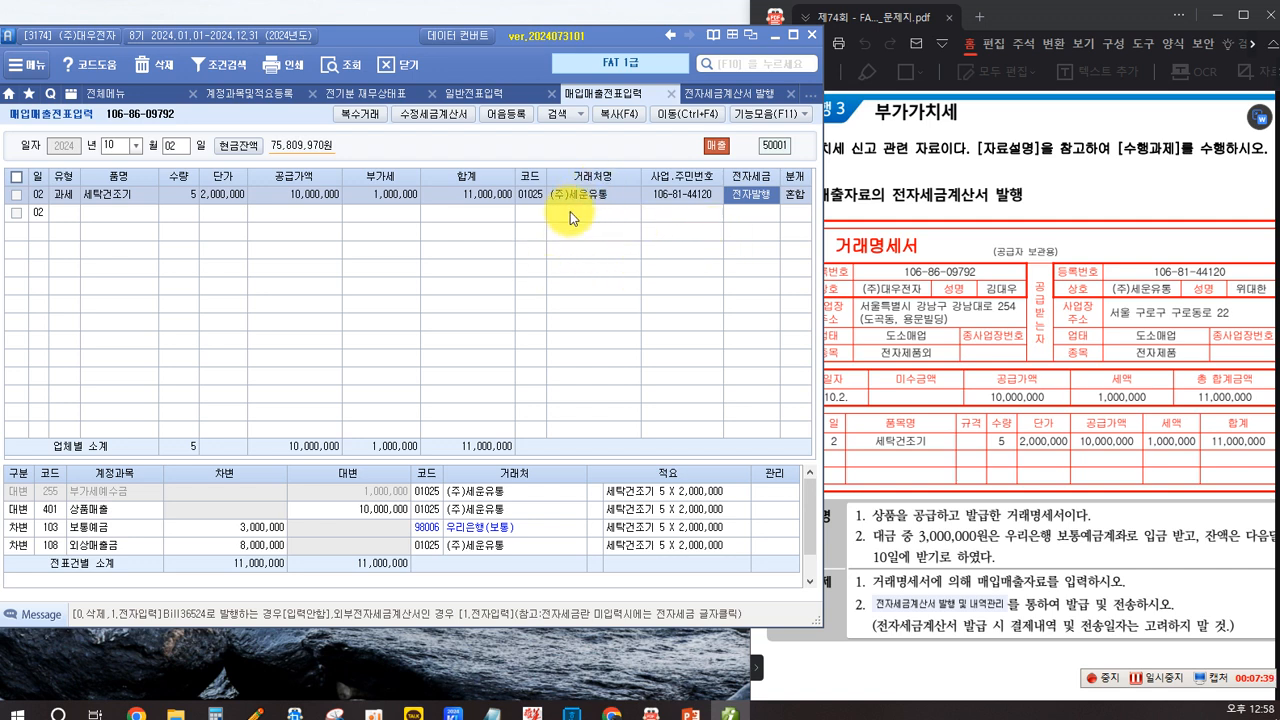
Switch to the exam PDF and examine the second 부가가치세 task, the 매출거래 with its 전자계산서.
left_click(960, 408)
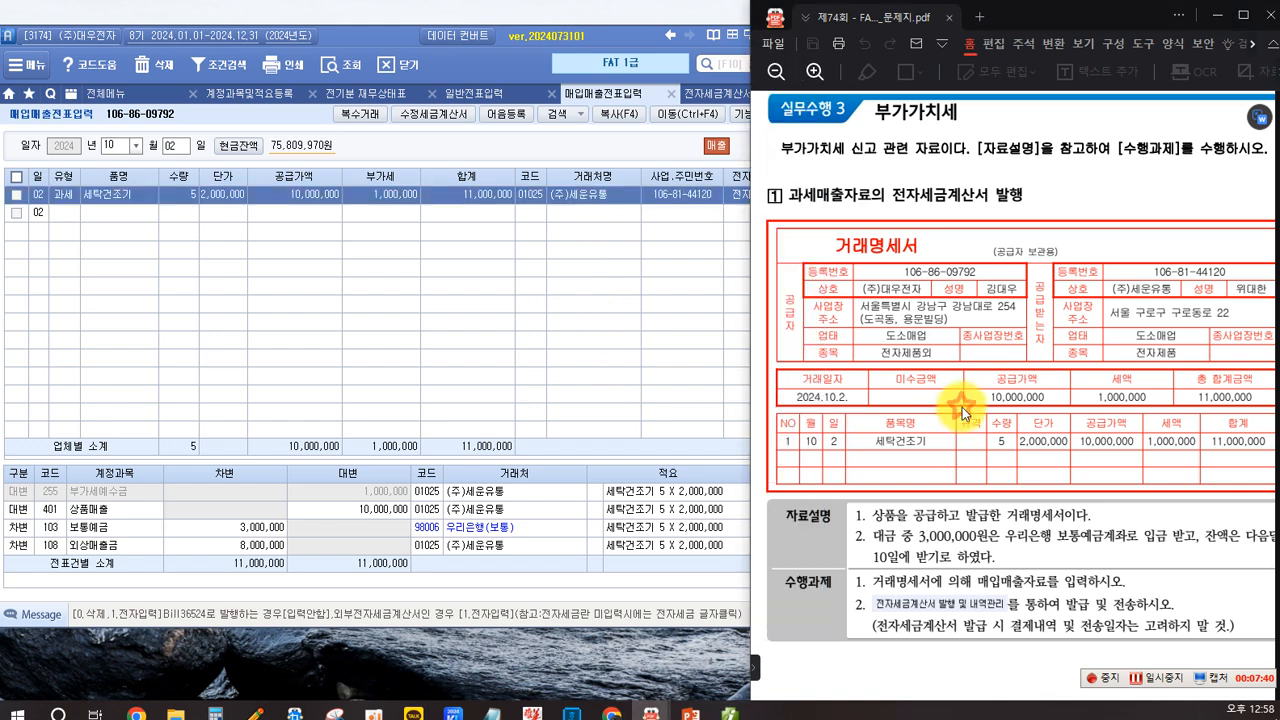
scroll(851, 231, "down", 1)
scroll(851, 231, "down", 15)
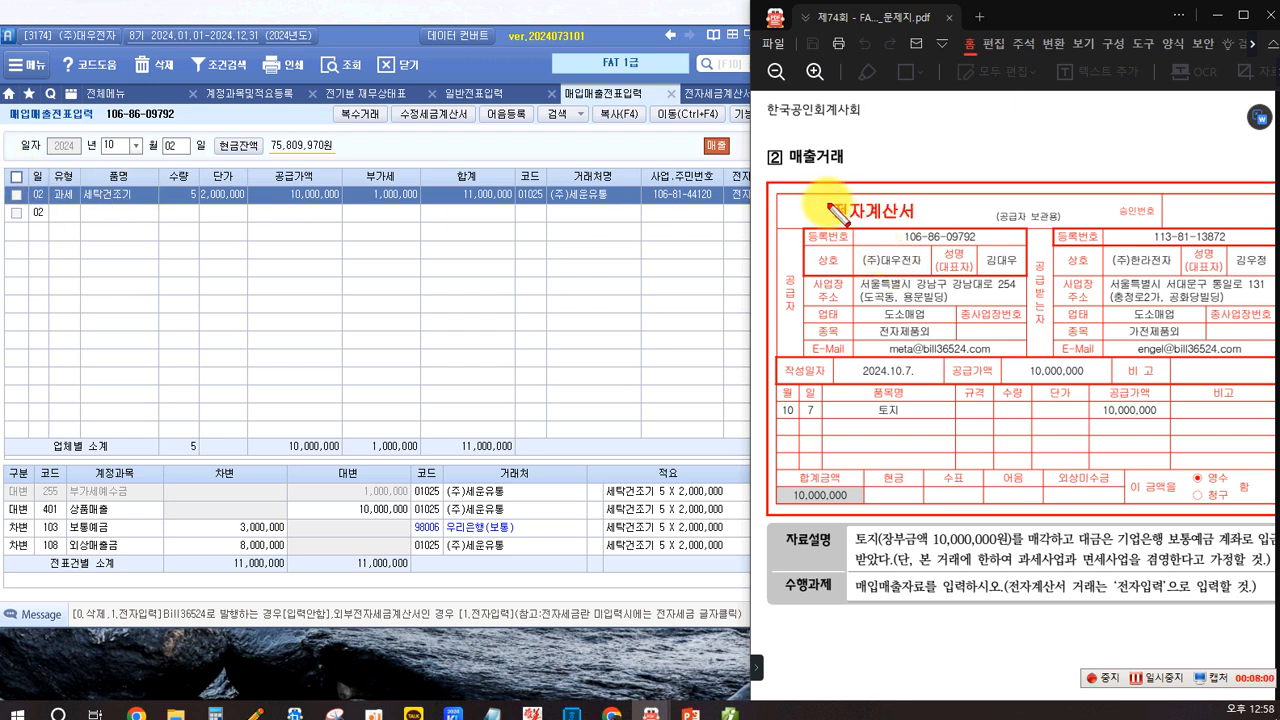
mouse_move(818, 197)
left_mouse_down()
mouse_move(928, 240)
mouse_move(926, 229)
left_mouse_up()
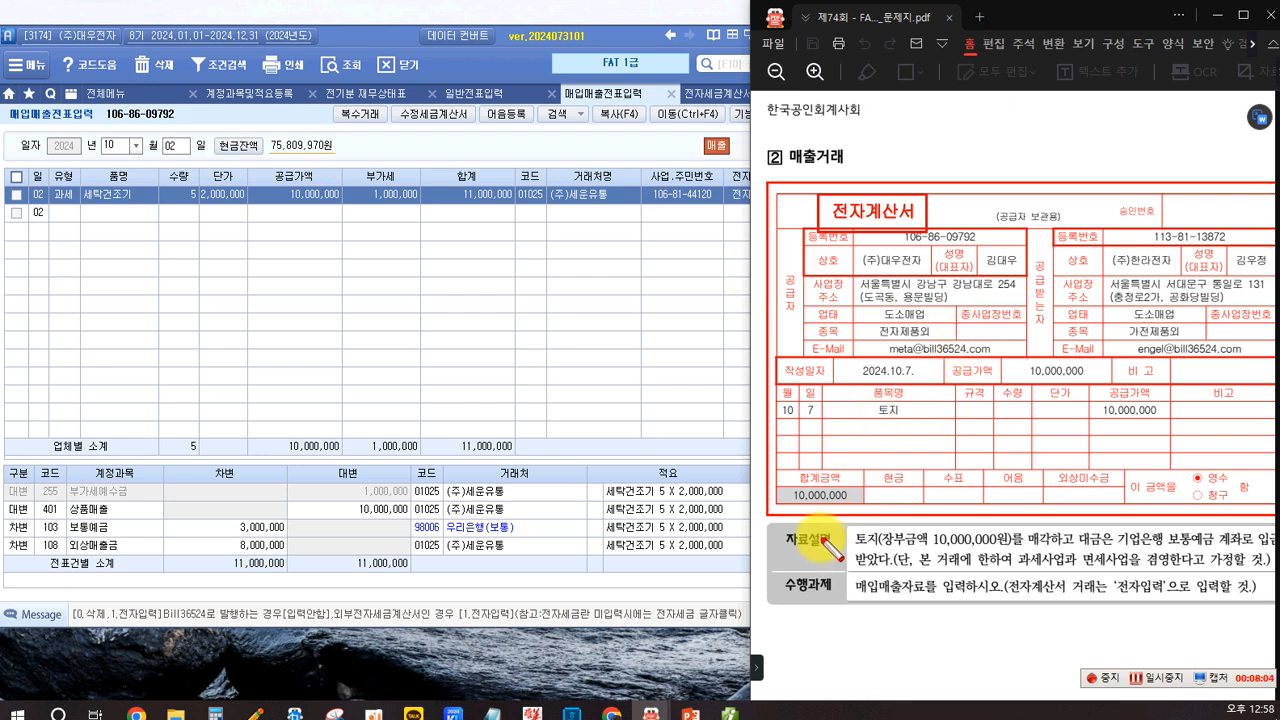
left_click_drag(862, 401, 904, 415)
left_click_drag(853, 362, 929, 382)
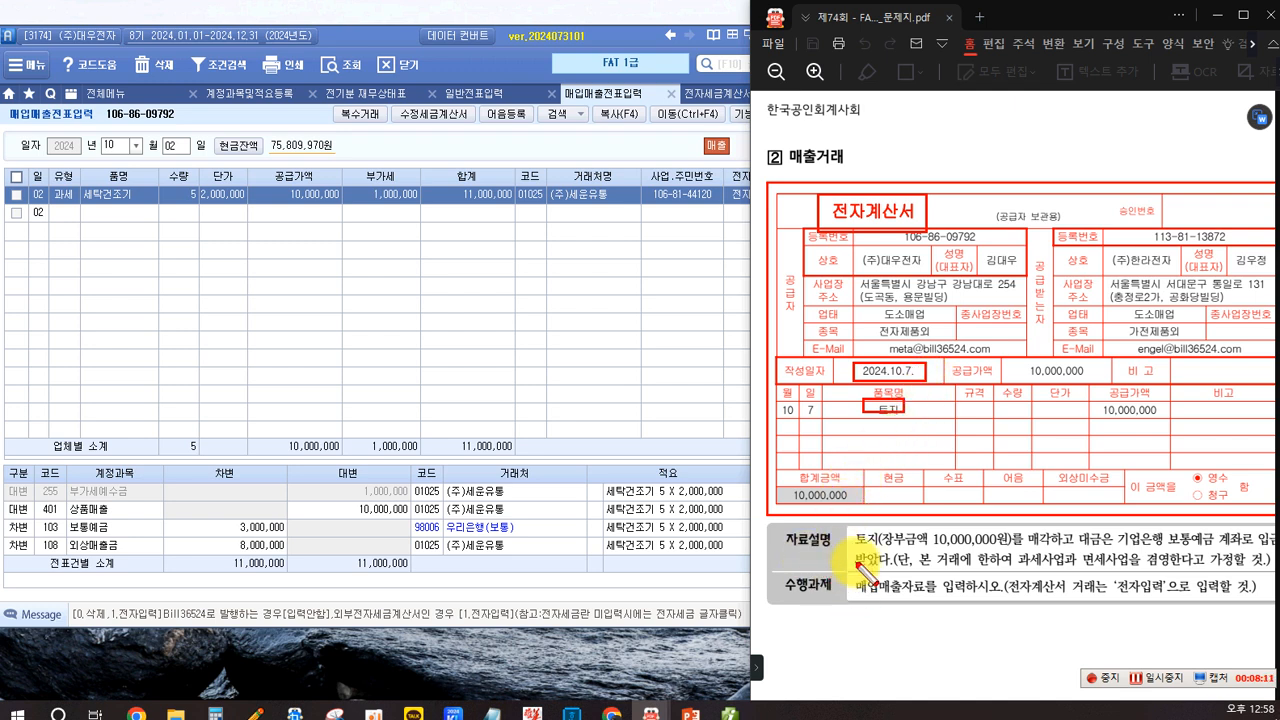
mouse_move(852, 529)
left_mouse_down()
mouse_move(866, 546)
mouse_move(1010, 552)
left_mouse_up()
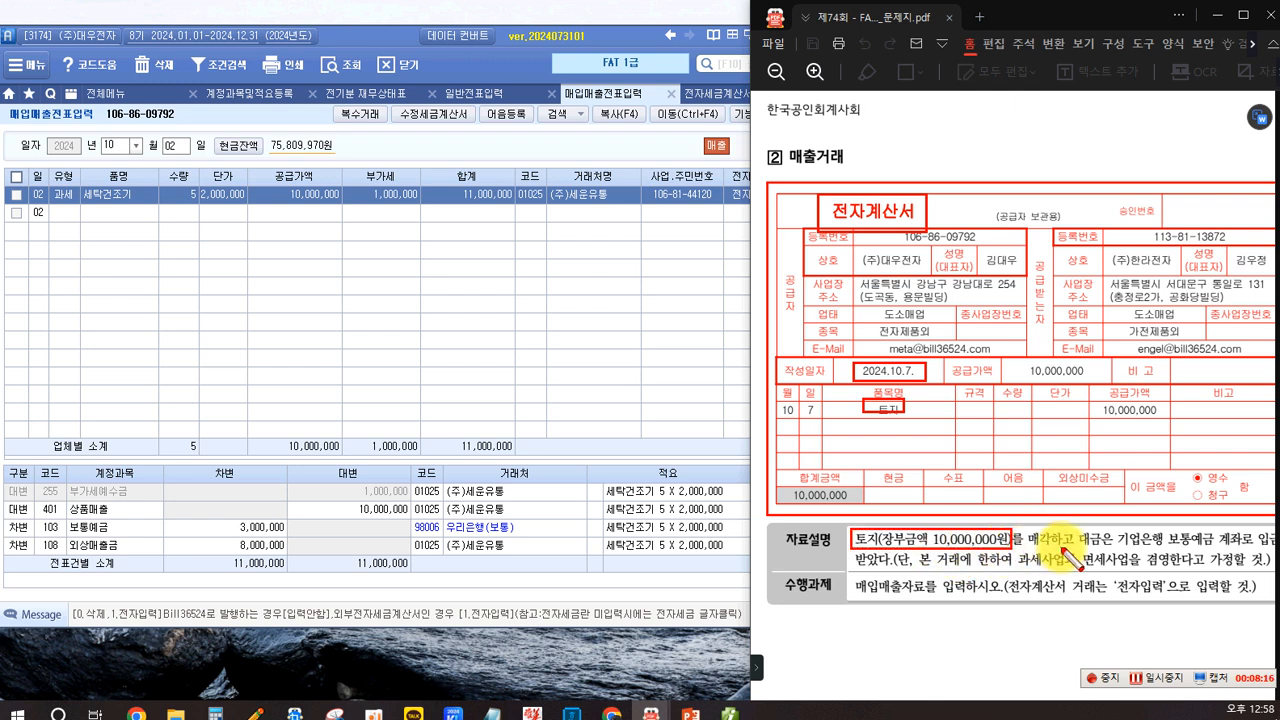
mouse_move(1115, 528)
left_mouse_down()
mouse_move(1125, 545)
mouse_move(1215, 550)
left_mouse_up()
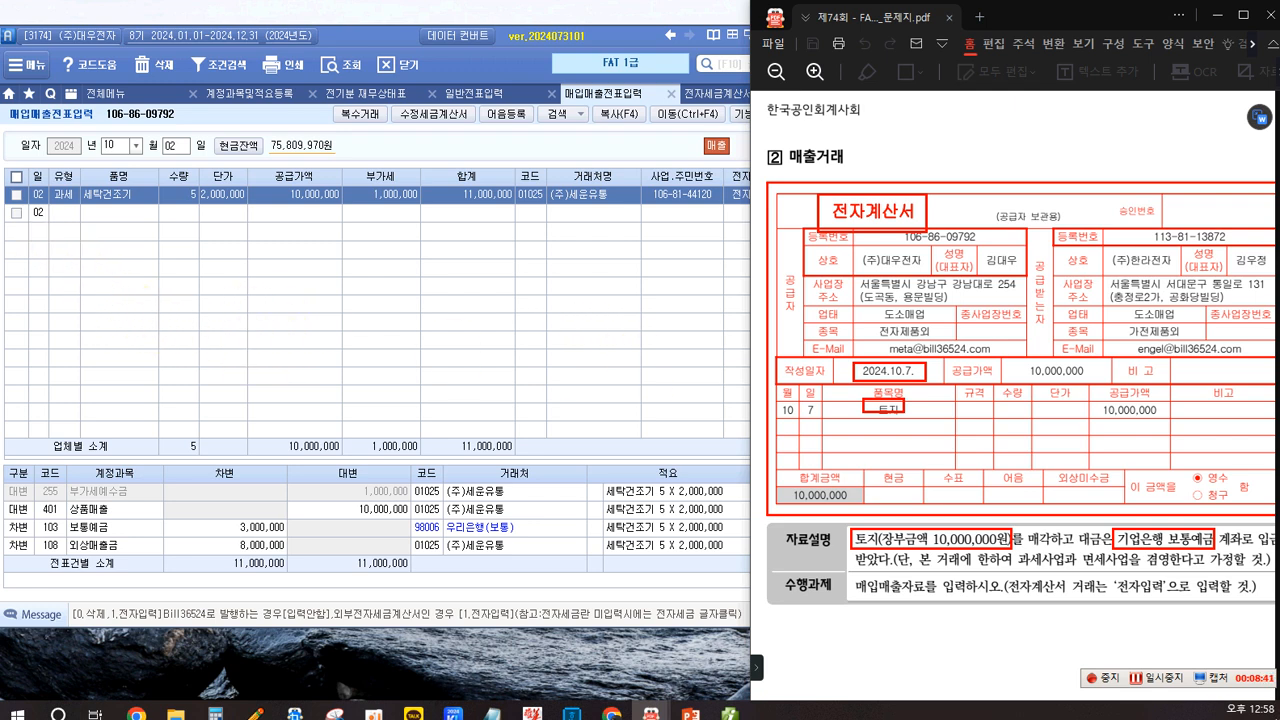
left_click(174, 352)
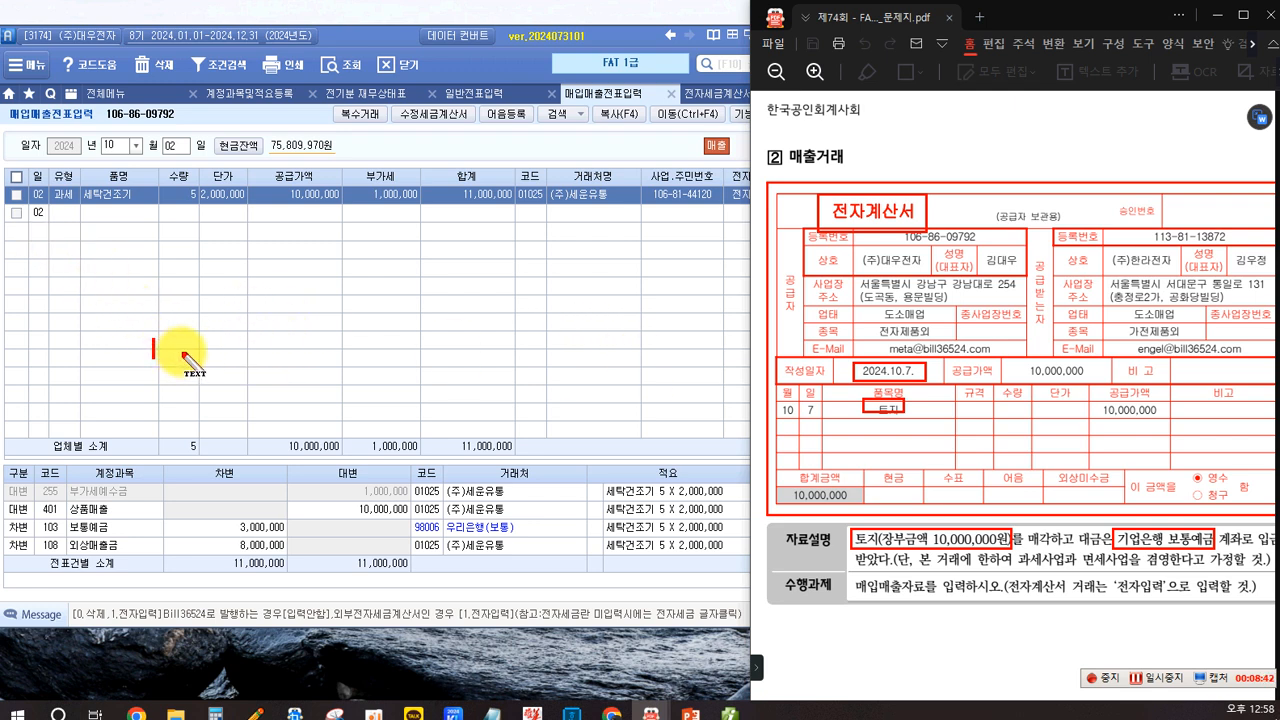
type("차] ")
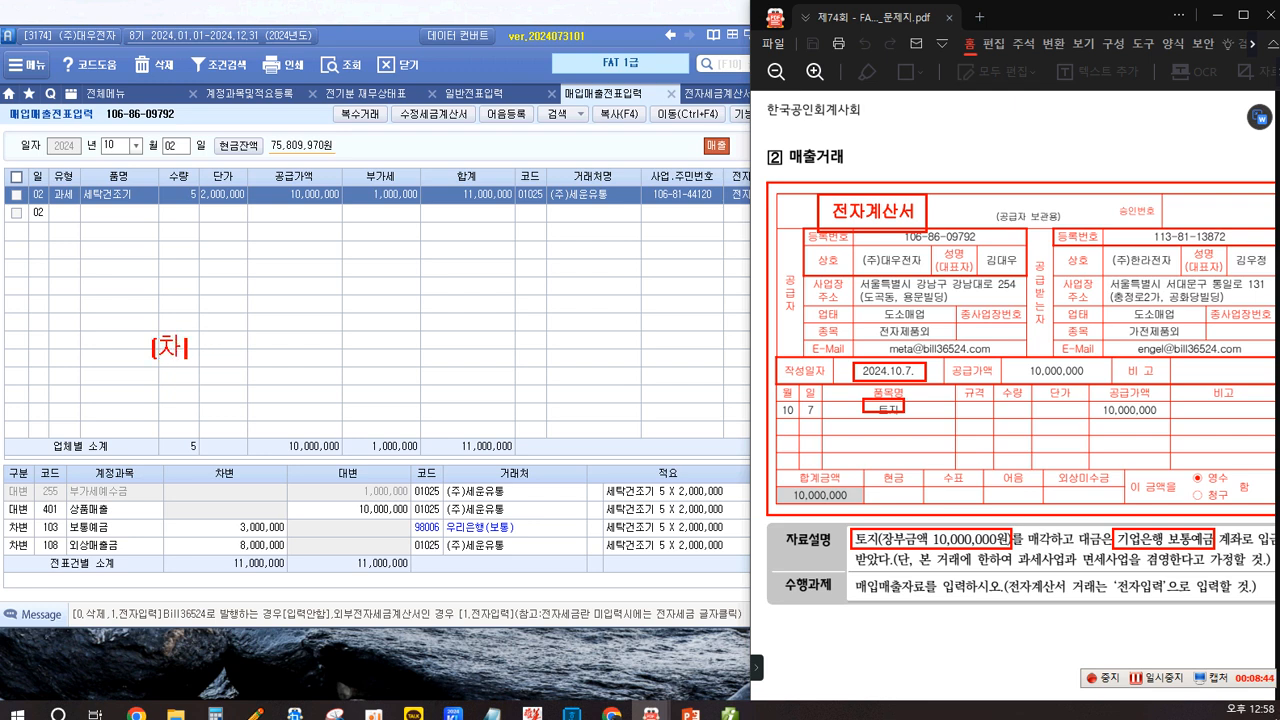
type("토")
key("BackSpace")
type("보토")
type("예금")
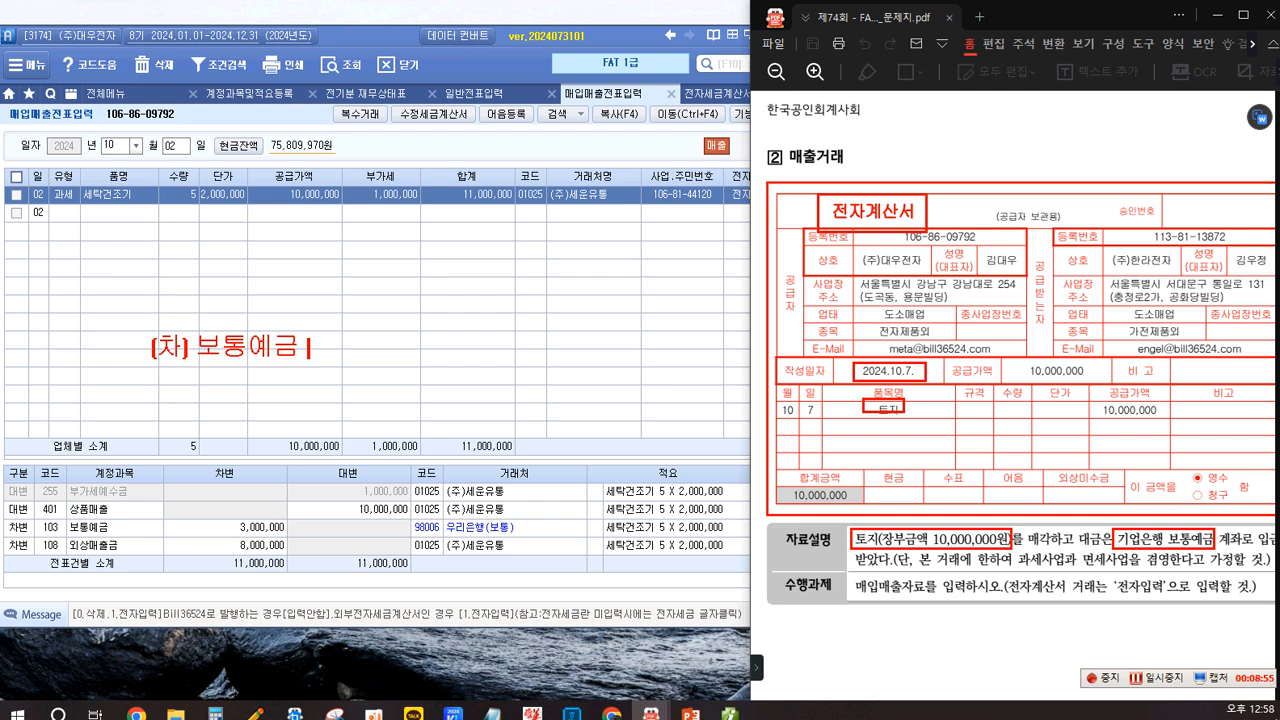
type("0,000,000")
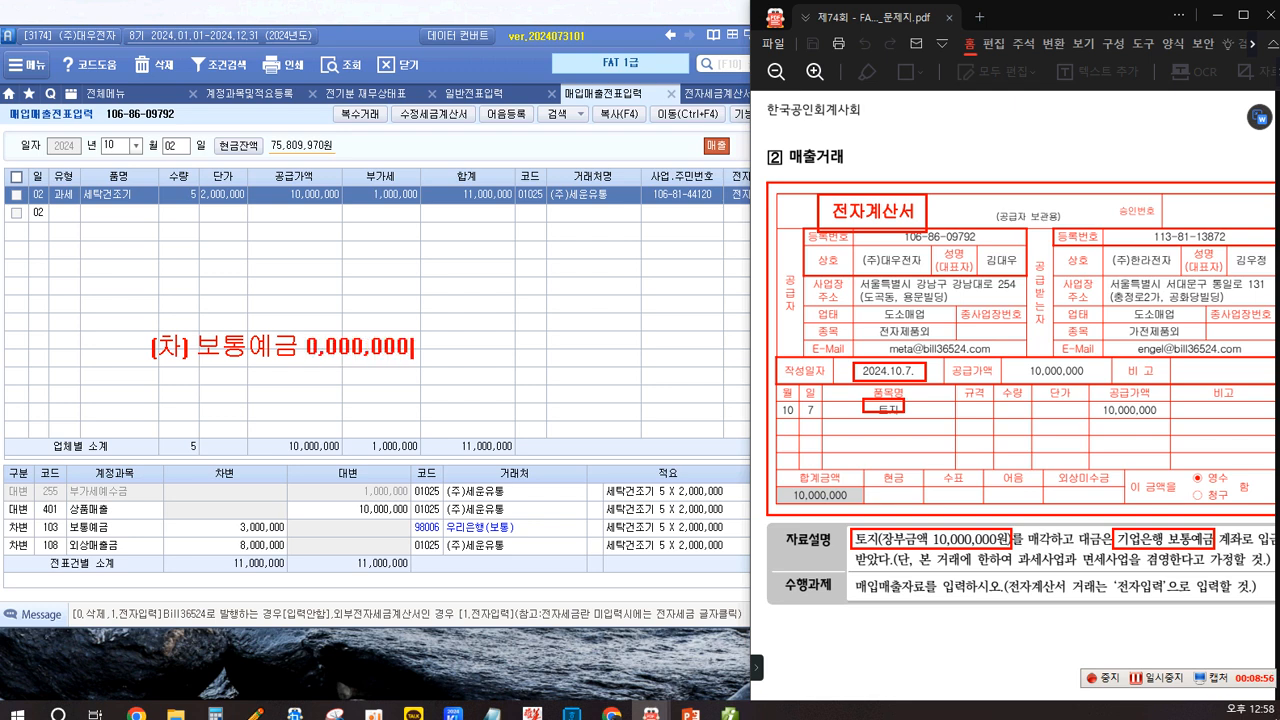
type("  [대] 토지")
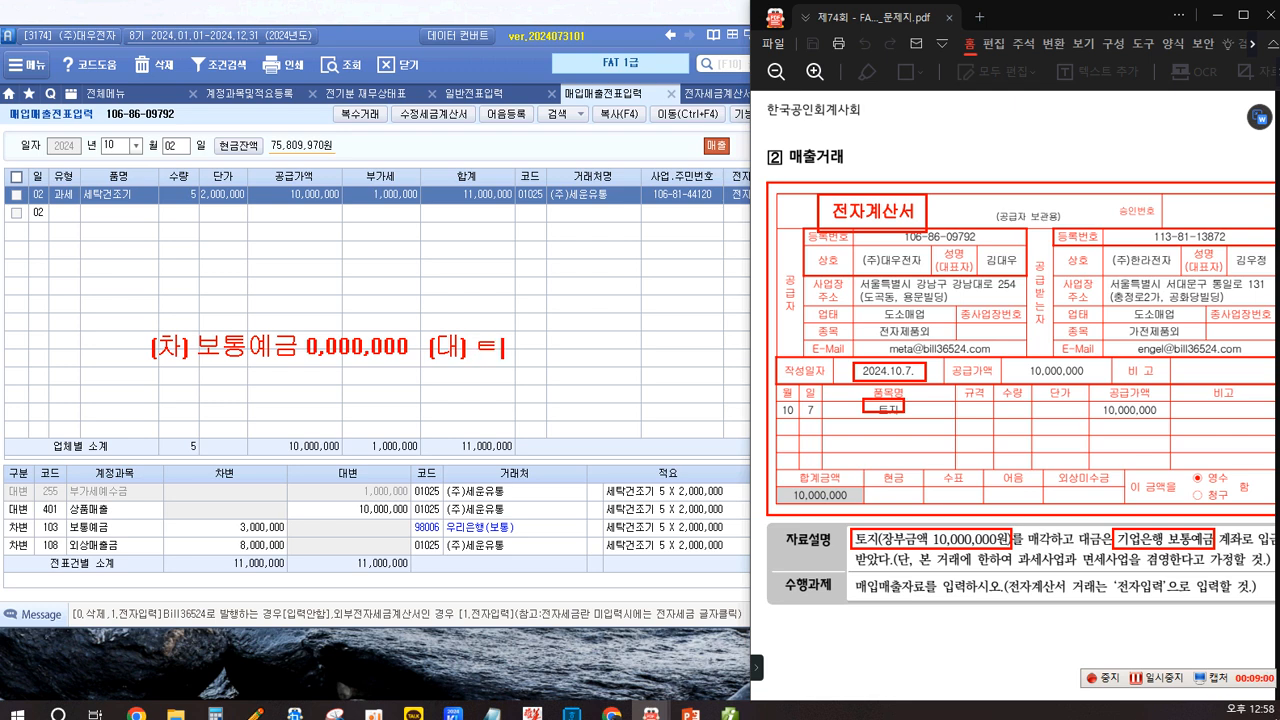
type(" 10,000,00")
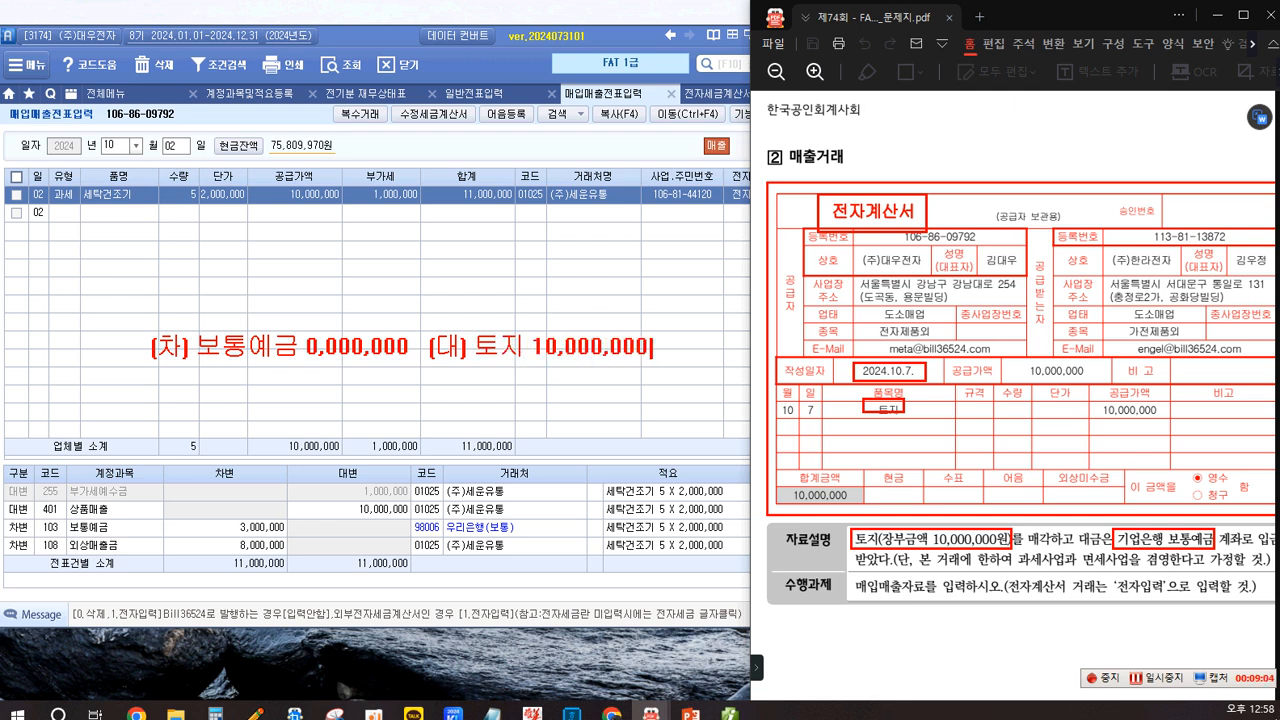
key("Escape")
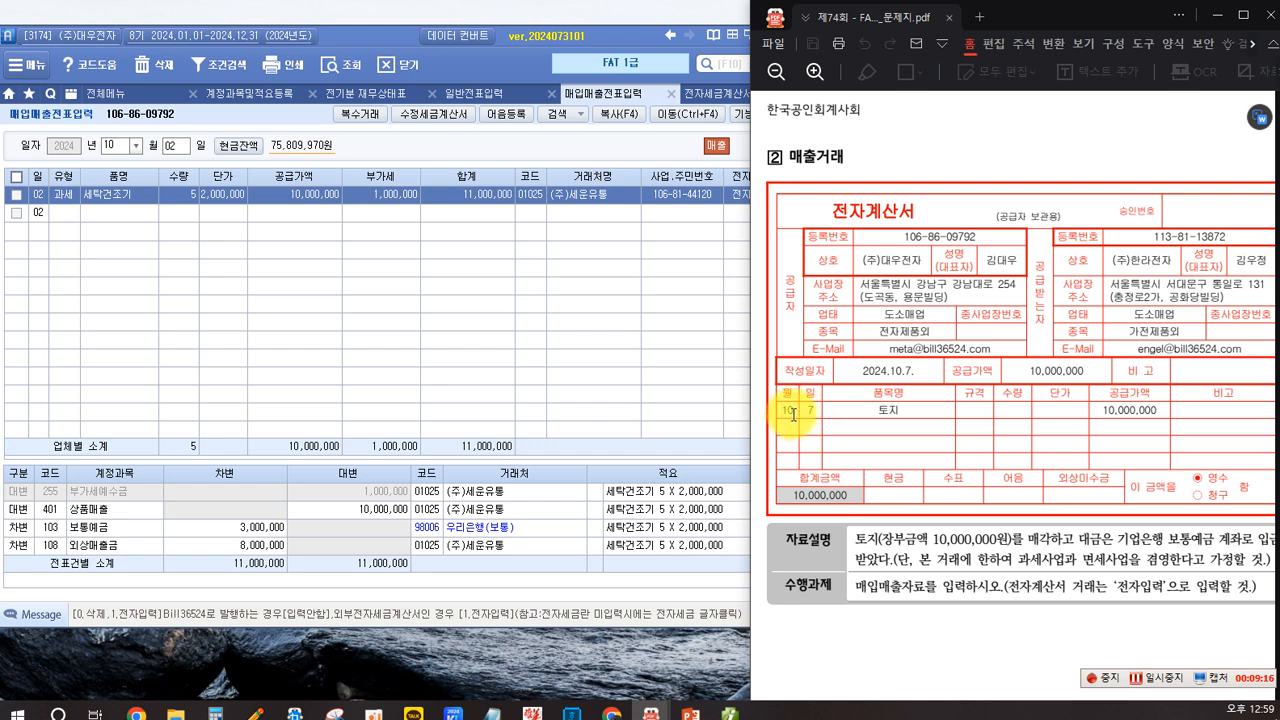
Load the October 7 date in 매입매출전표입력 and start a sales voucher of type 13. 면세.
left_click(190, 200)
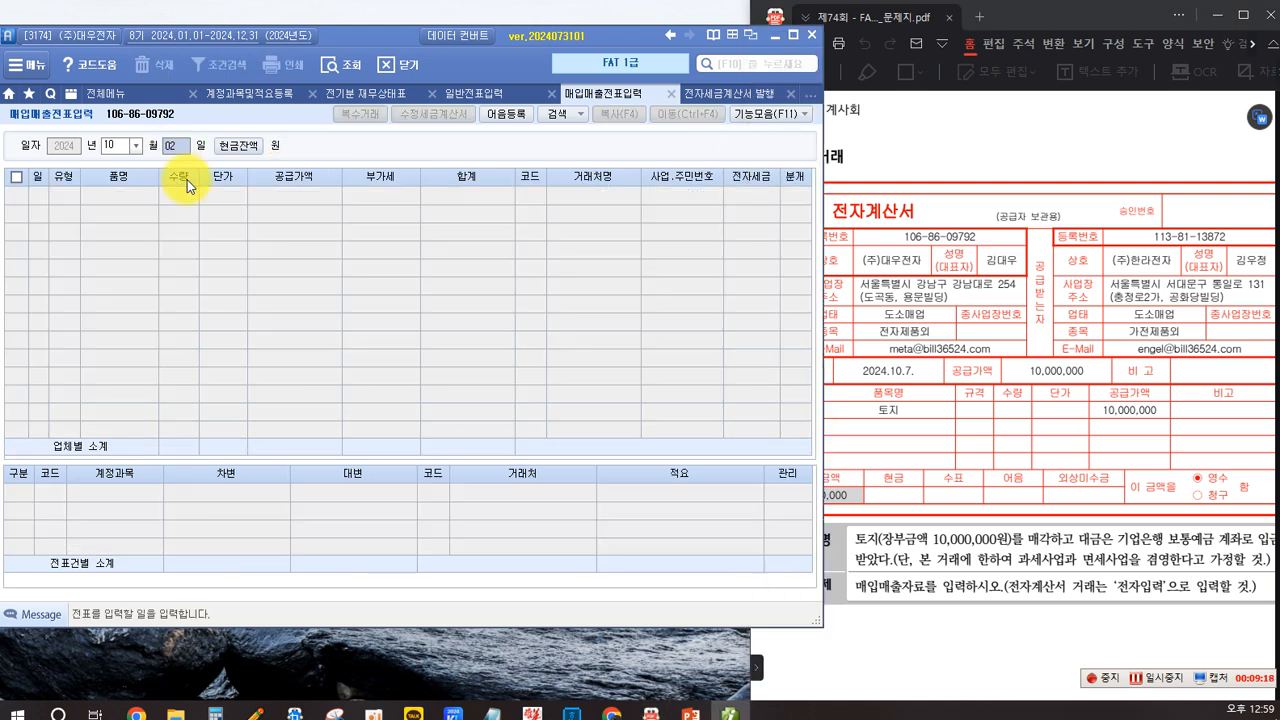
type("07")
key("Return")
key("Return")
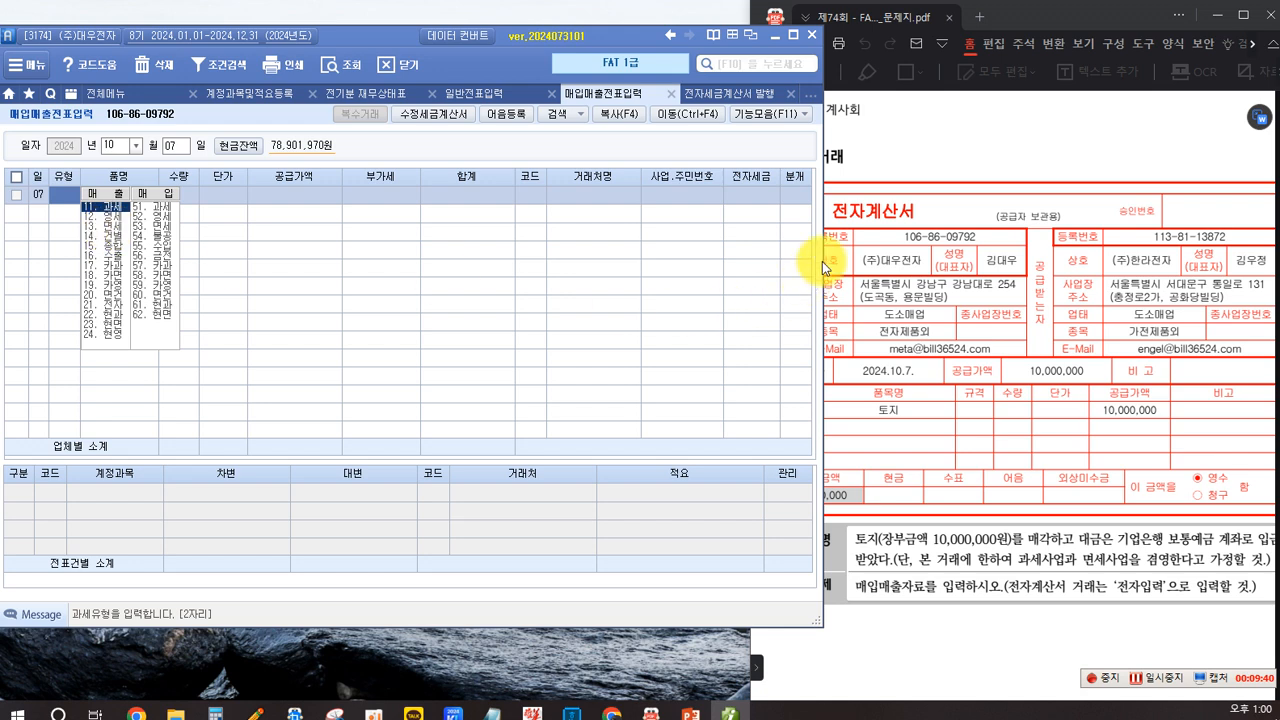
left_click(113, 229)
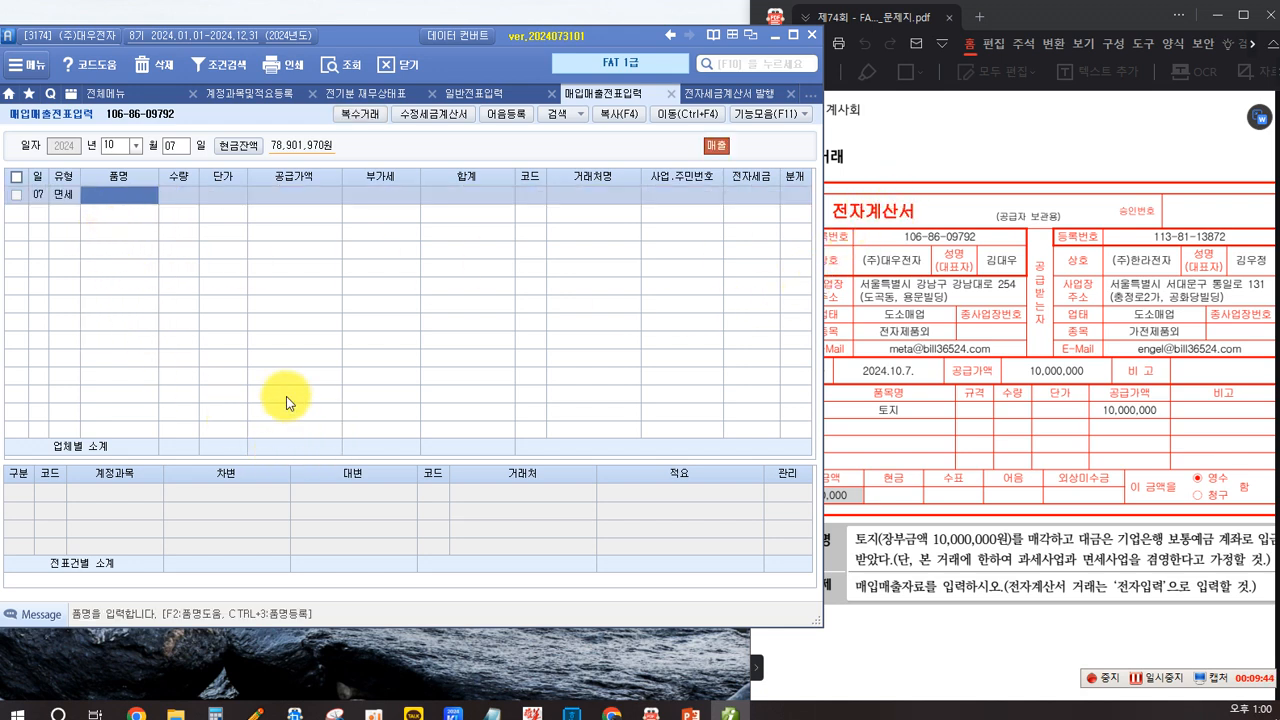
Enter 토지 as the item of the 면세 voucher with a 공급가액 of 10,000,000, leaving quantity and unit price empty.
type("ㅌ")
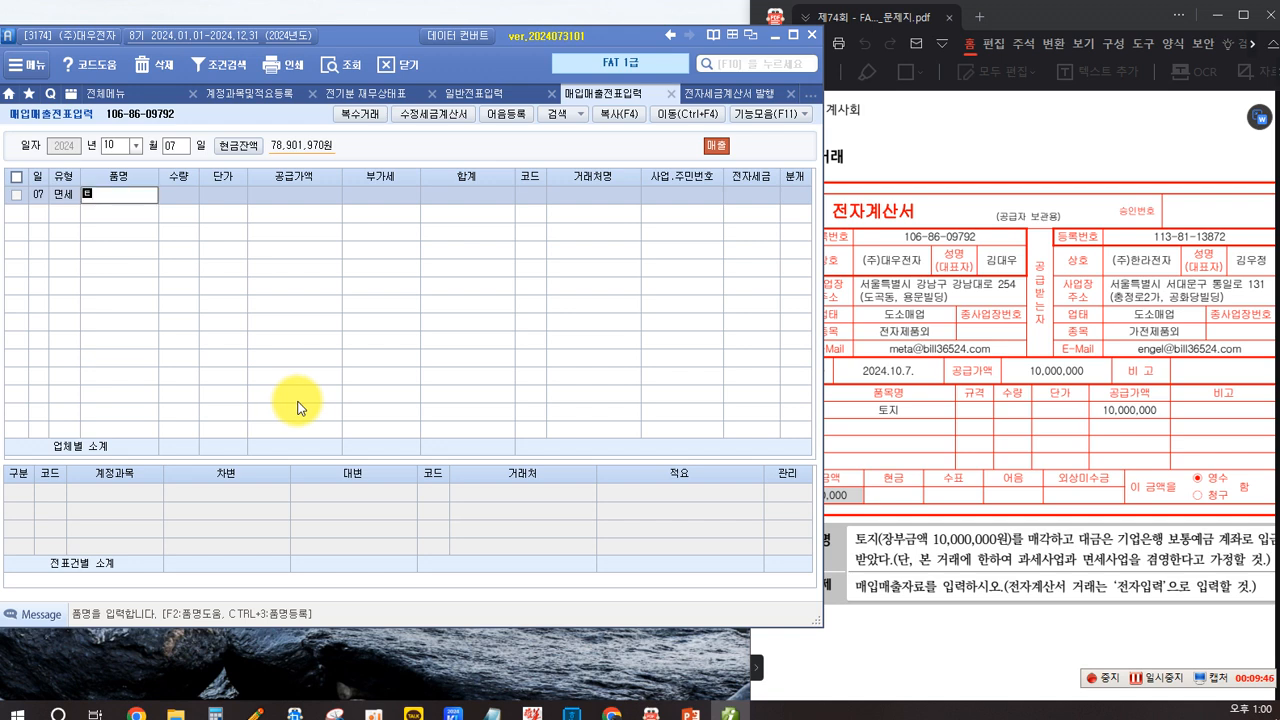
type("토지")
key("Return")
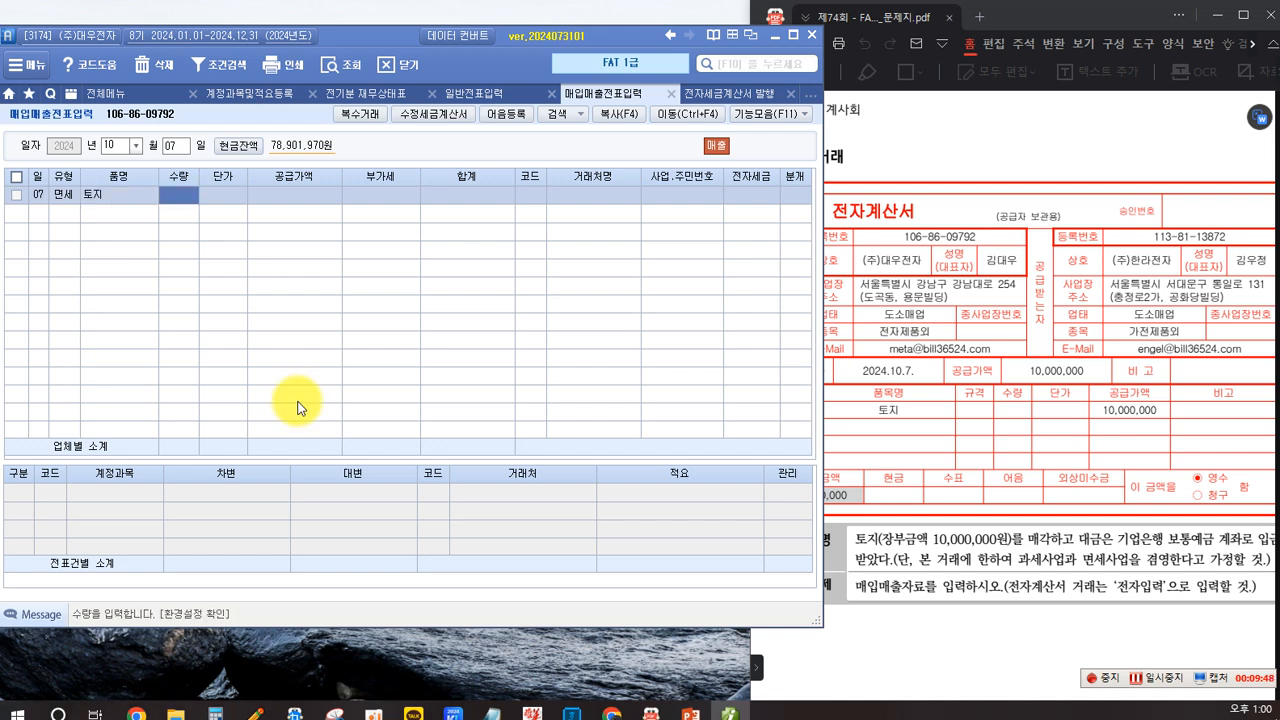
key("Return")
key("Return")
type("10,000,000")
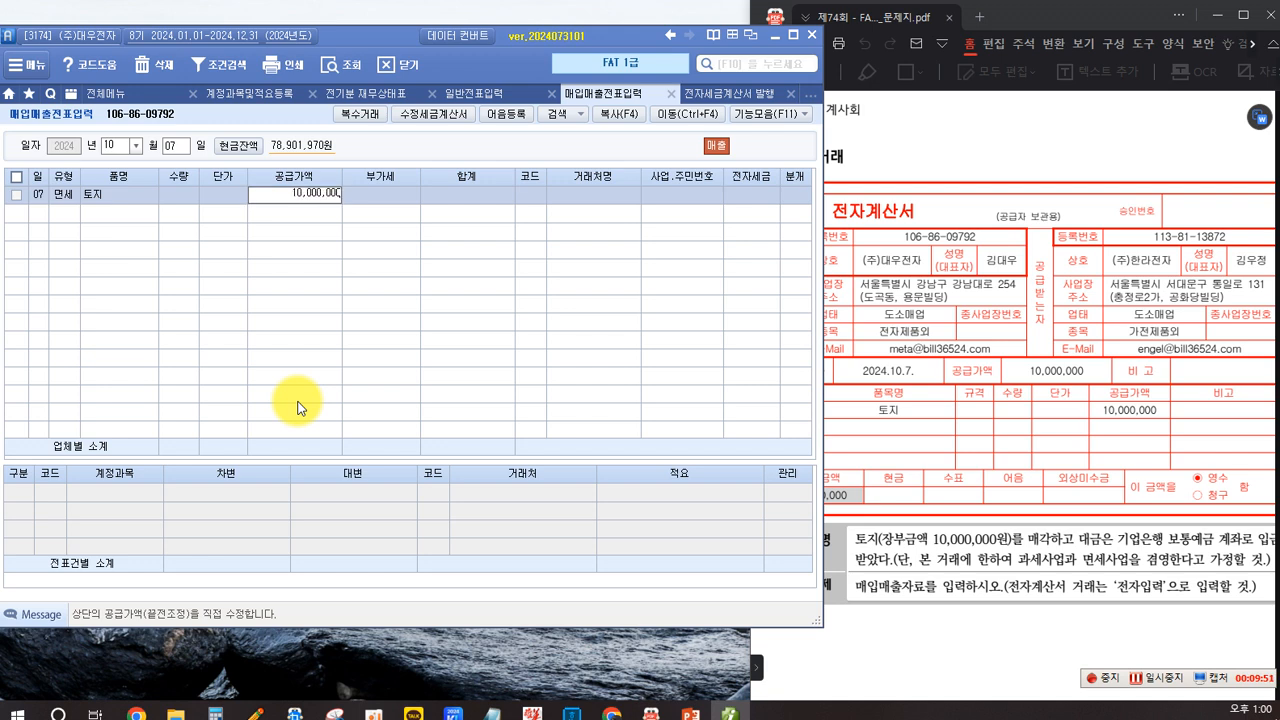
key("Return")
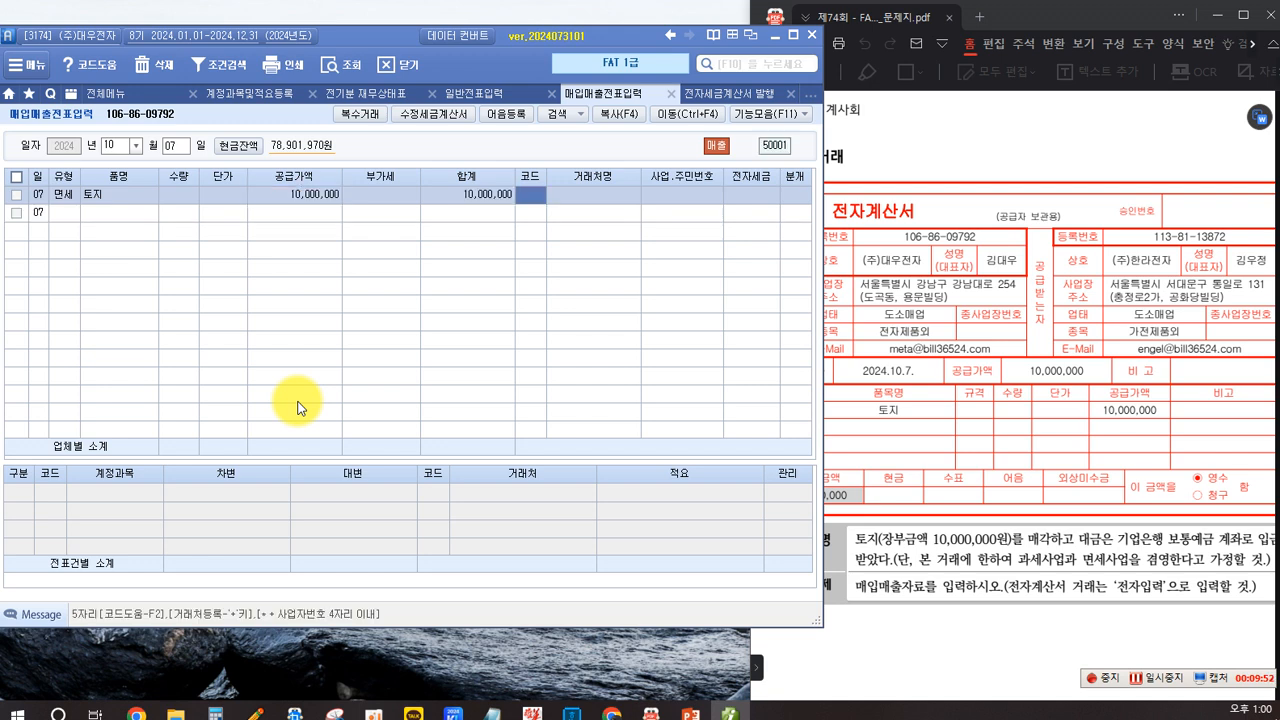
Search the 거래처 codes for 한 and assign (주)한라전자 as the customer of the land sale.
key("F2")
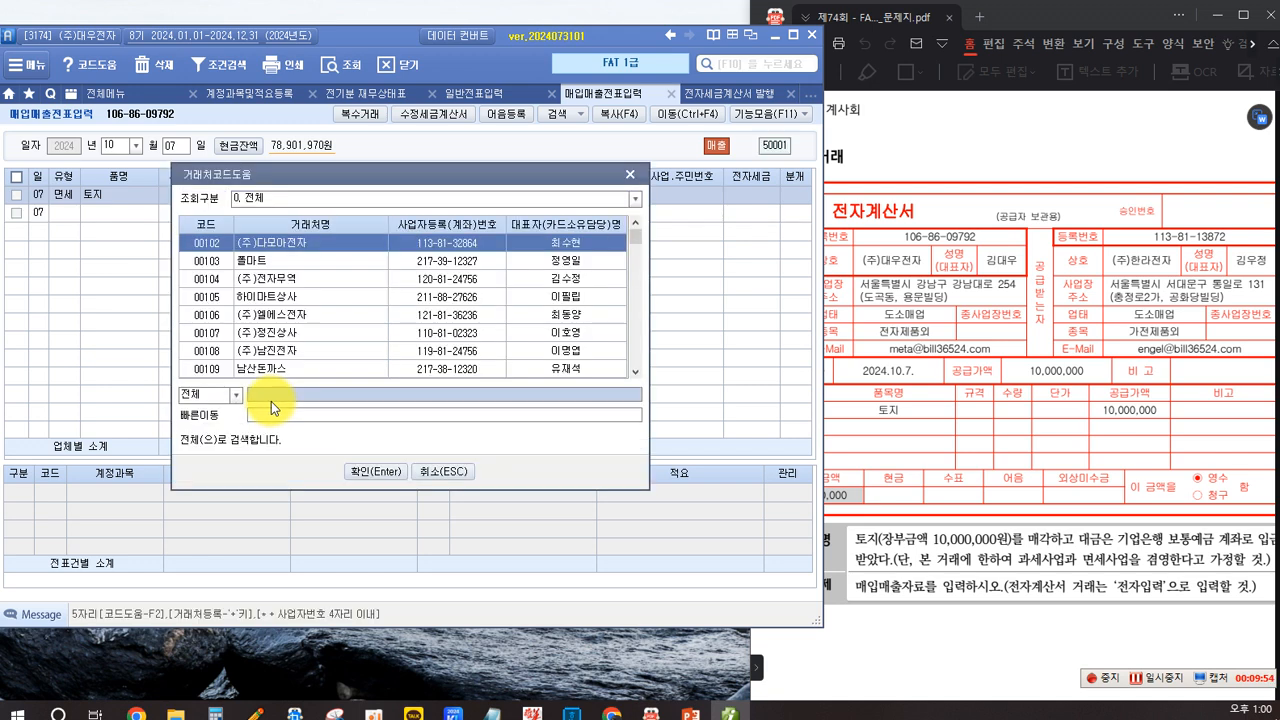
type("한")
key("Return")
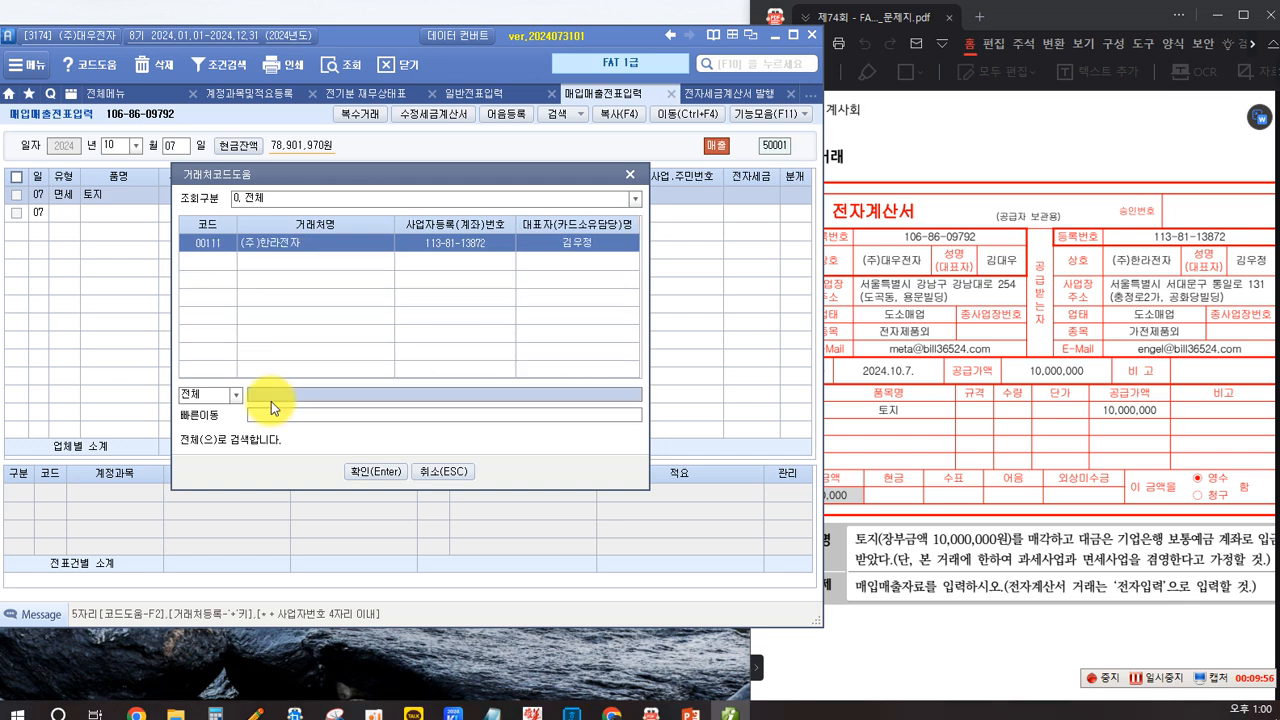
key("Return")
key("Return")
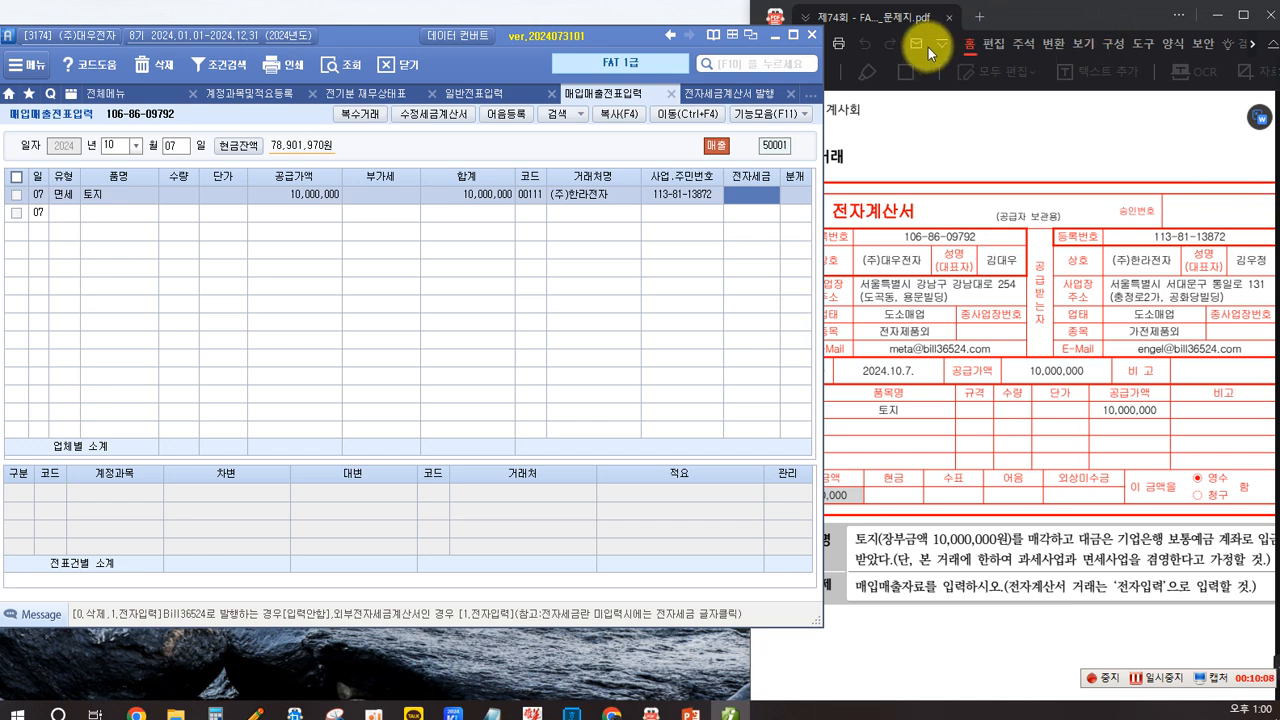
Mark the land sale's 전자세금 field as 전자입력 and set its 분개 to 혼합.
type("1")
key("Return")
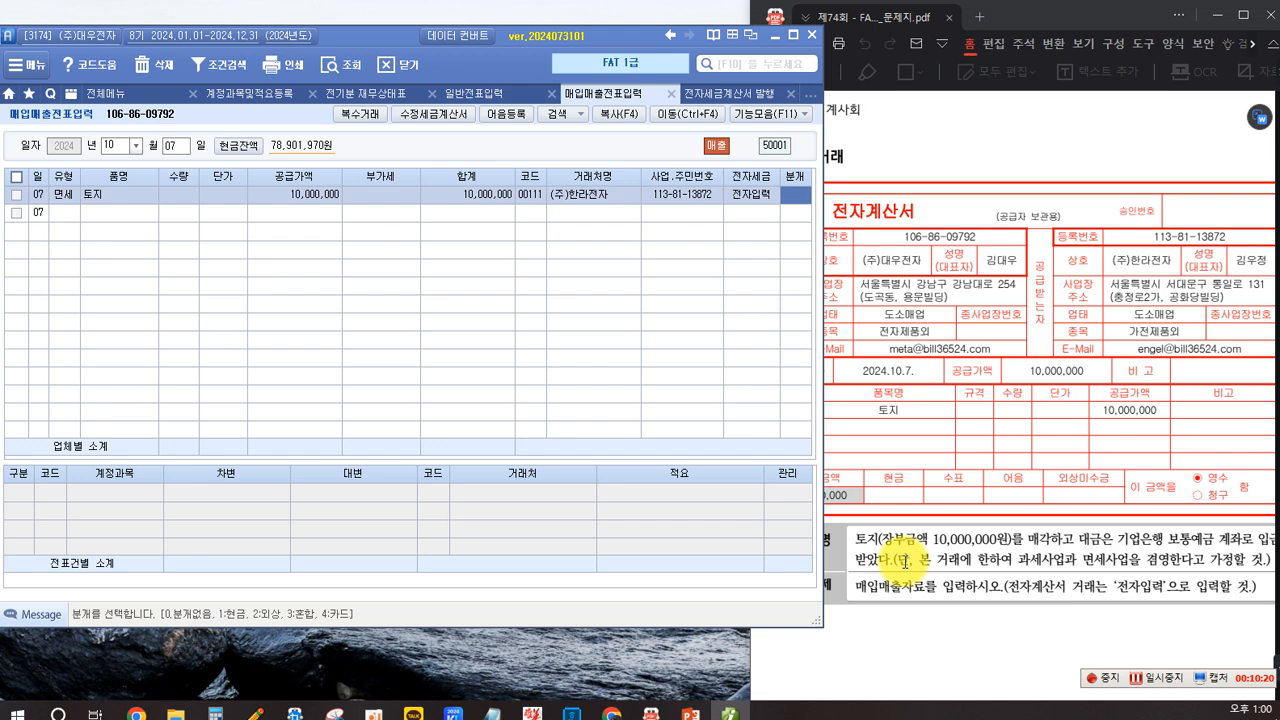
type("3")
key("Return")
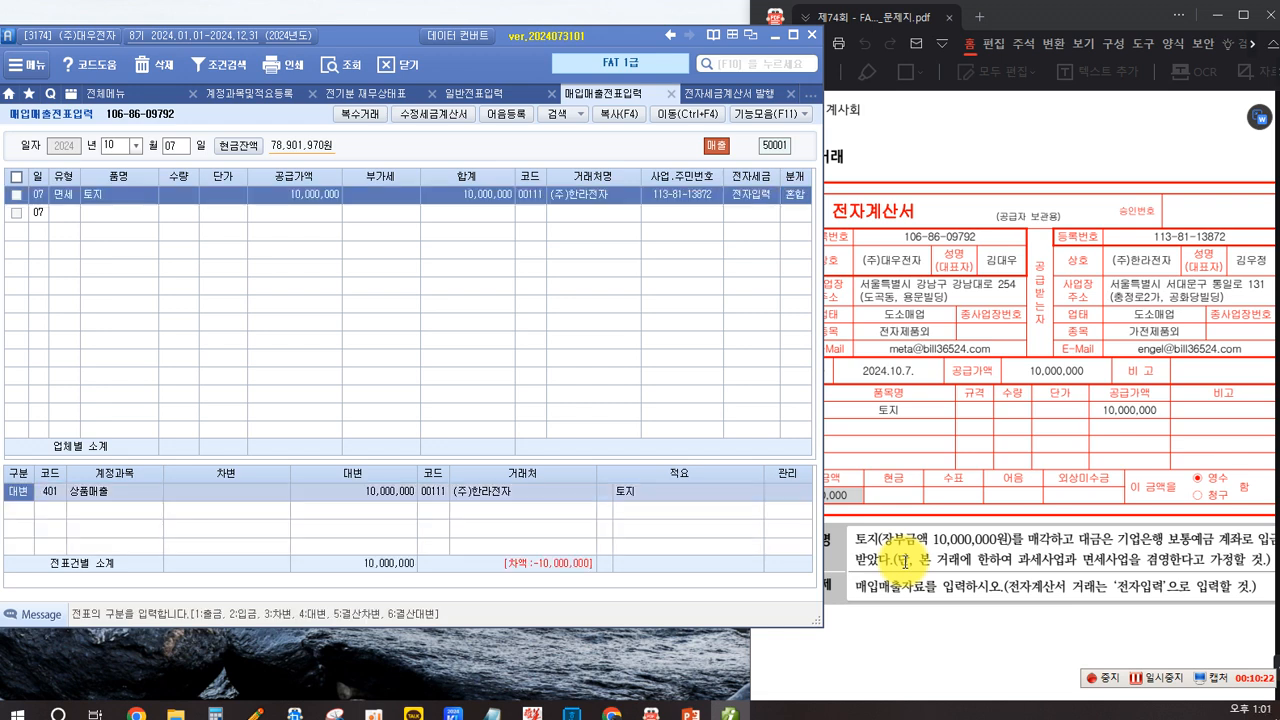
Change the account of the credit journal line from 상품매출 to 토지 through the account code lookup.
key("Return")
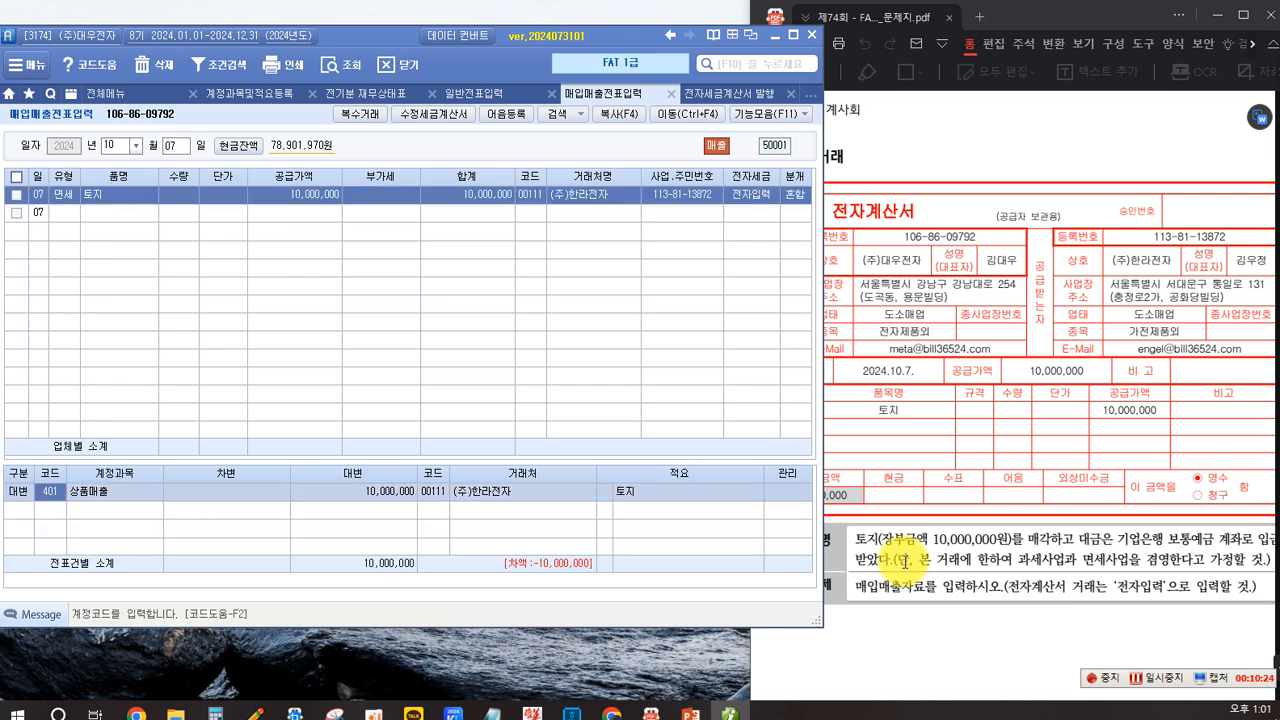
key("F2")
type("토지")
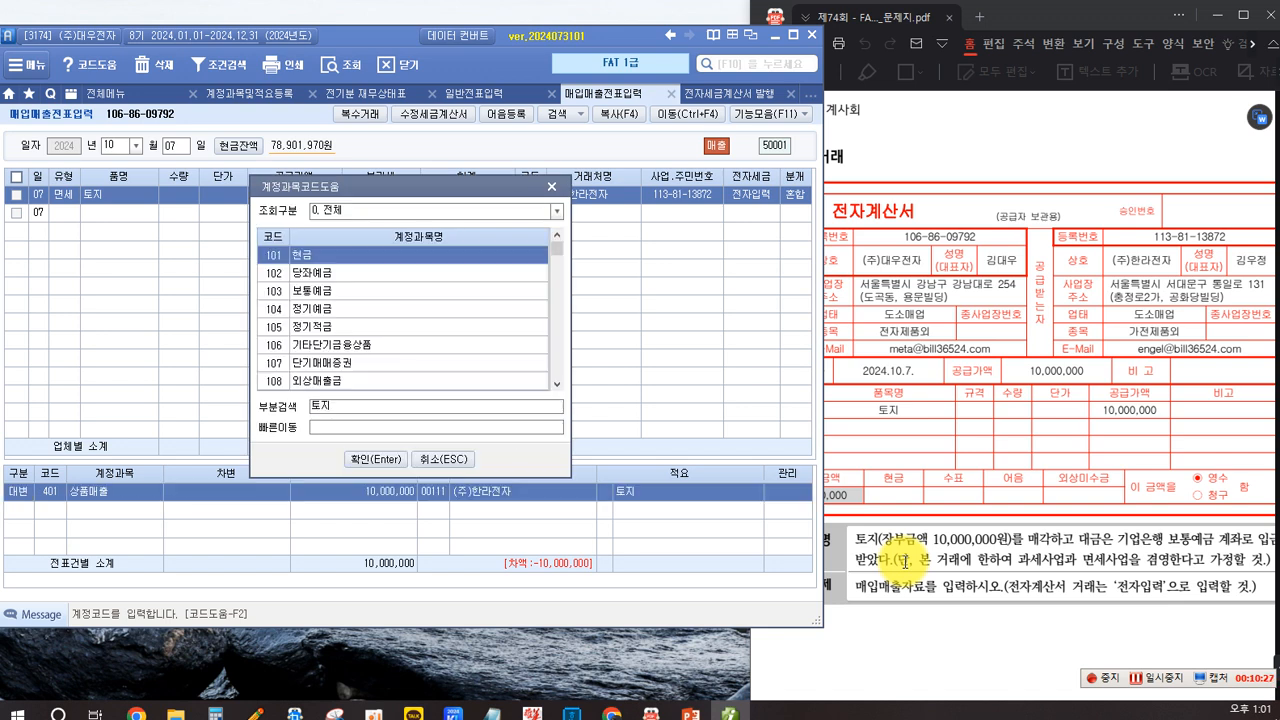
key("Return")
key("Return")
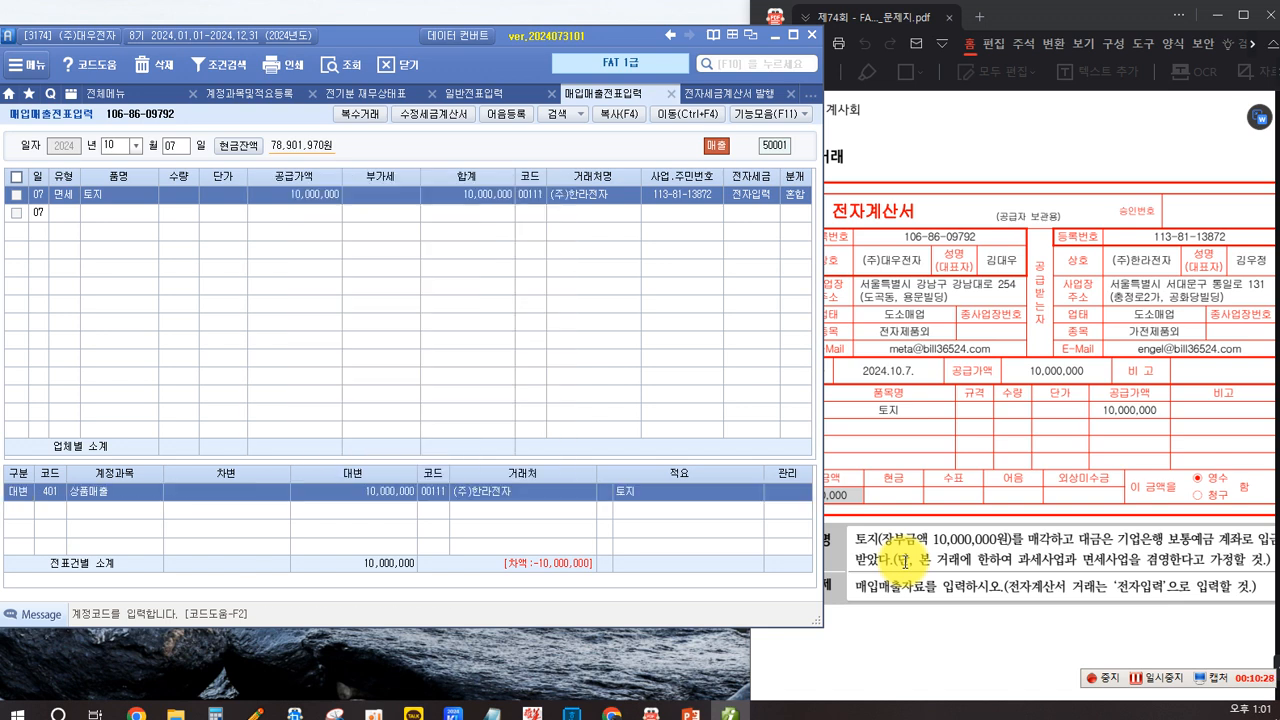
Add a debit journal line for account 103 보통예금 with an amount of 10,000,000.
type("3")
key("Return")
type("103")
key("Return")
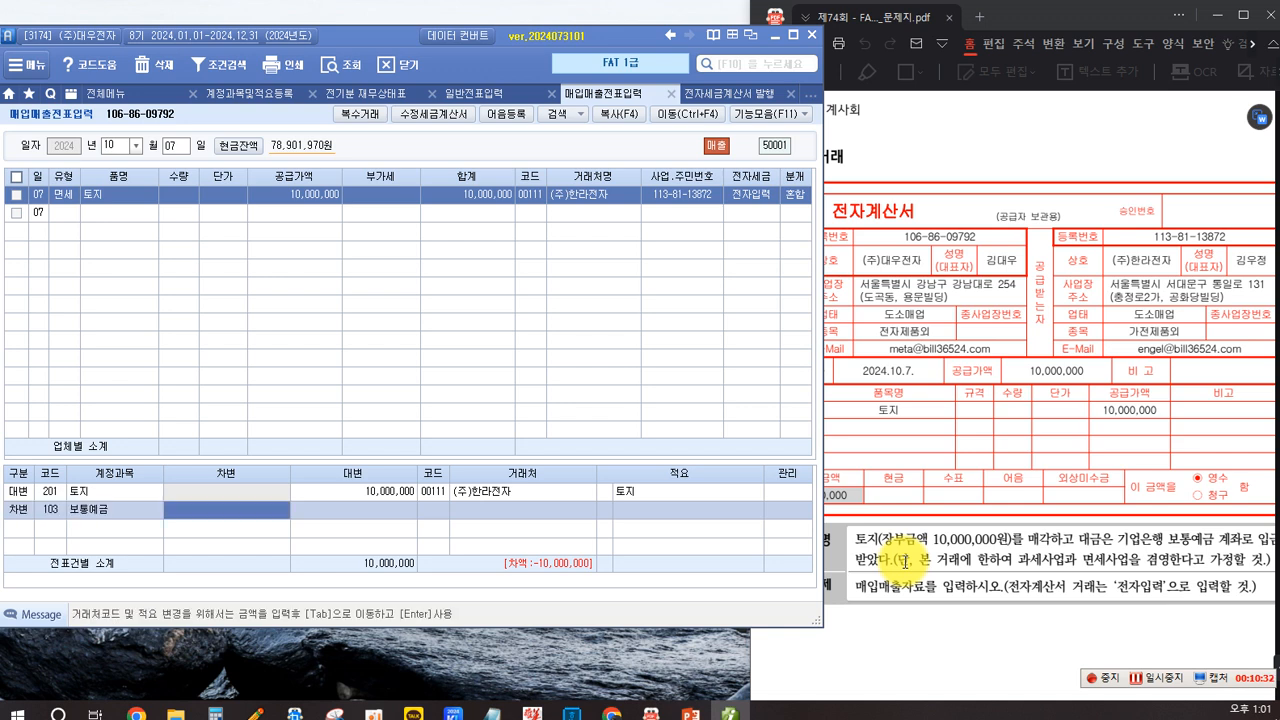
type("10,000,000")
key("Return")
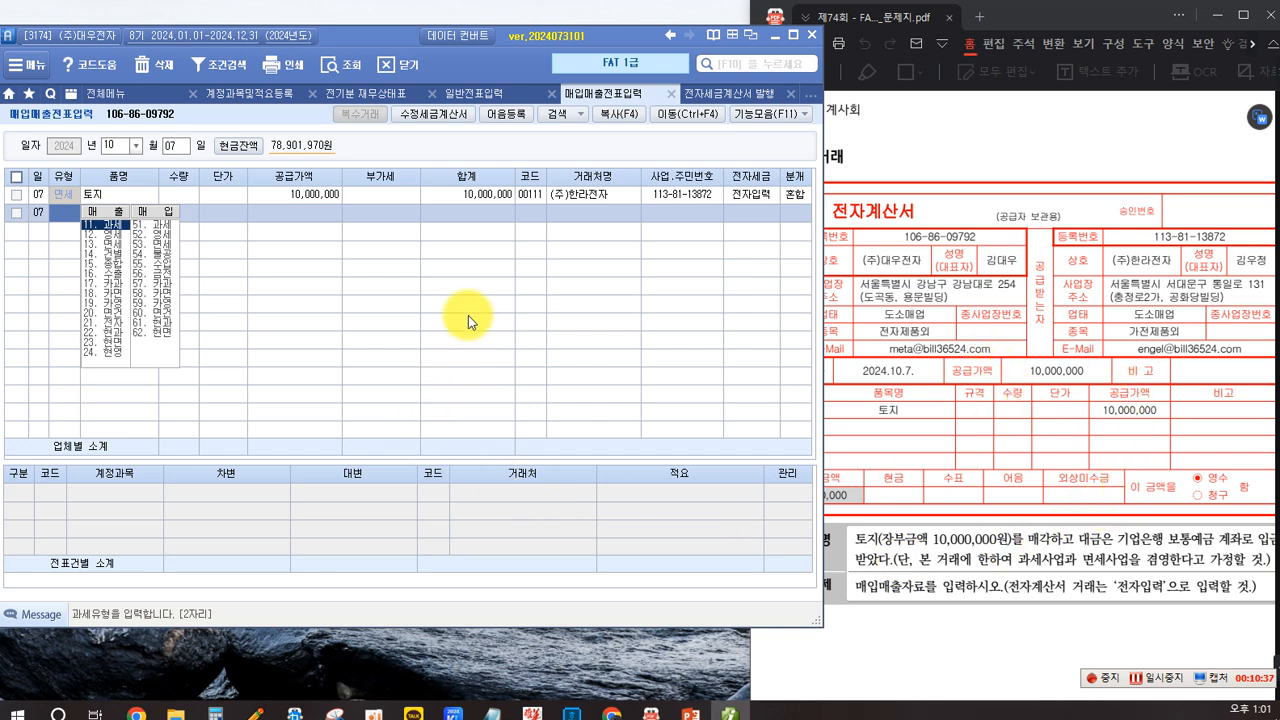
Change the 거래처 of the 보통예금 debit line to 기업은행(보통) and reselect the land sale voucher to check its journal entry.
left_click(60, 509)
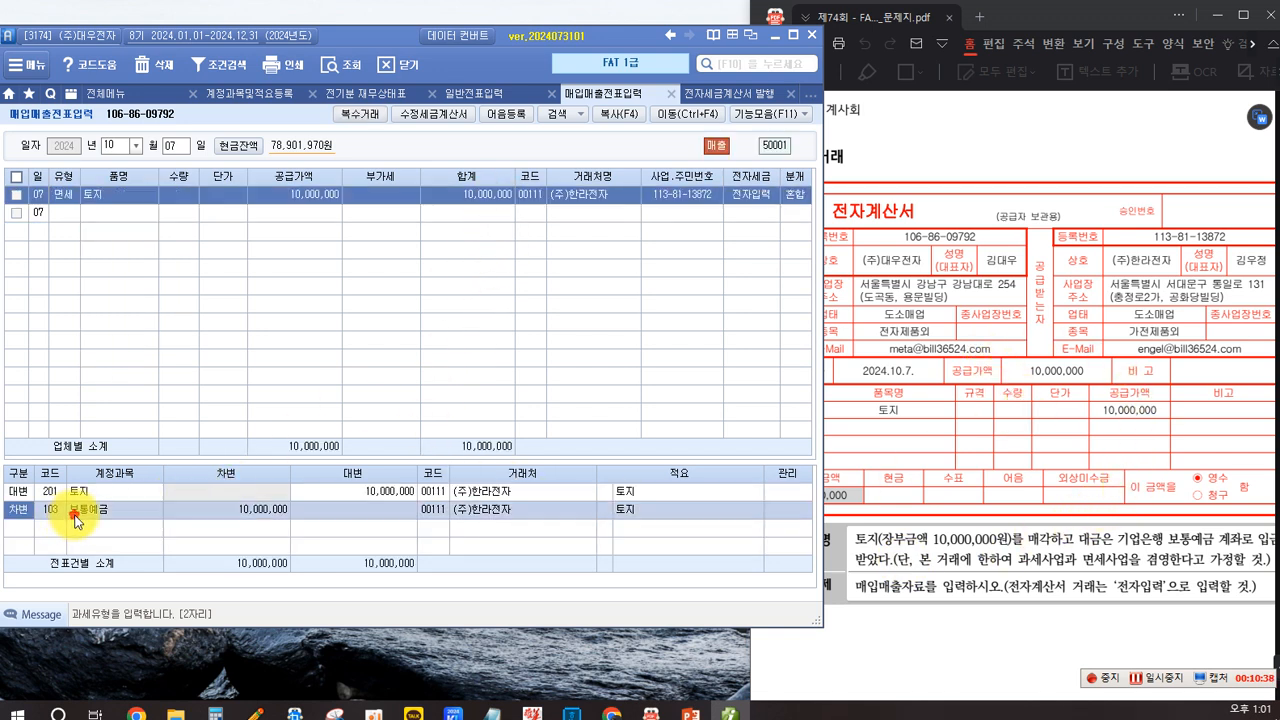
left_click(431, 510)
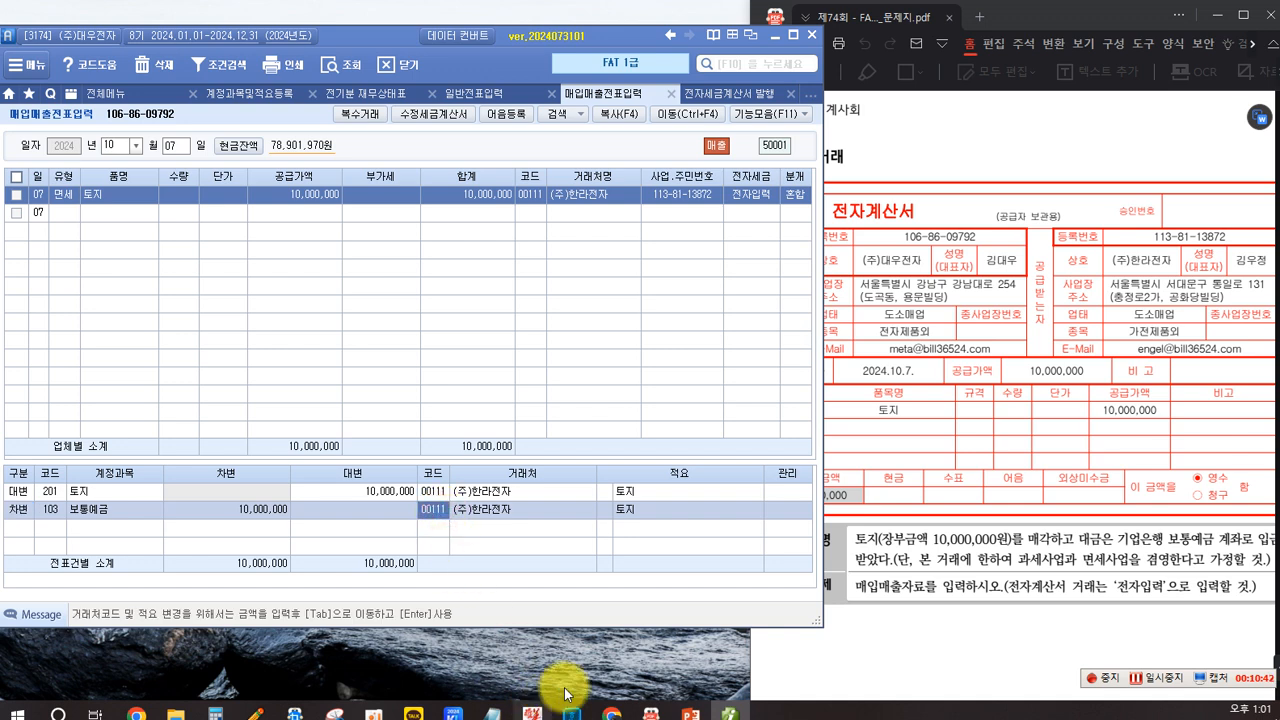
key("F2")
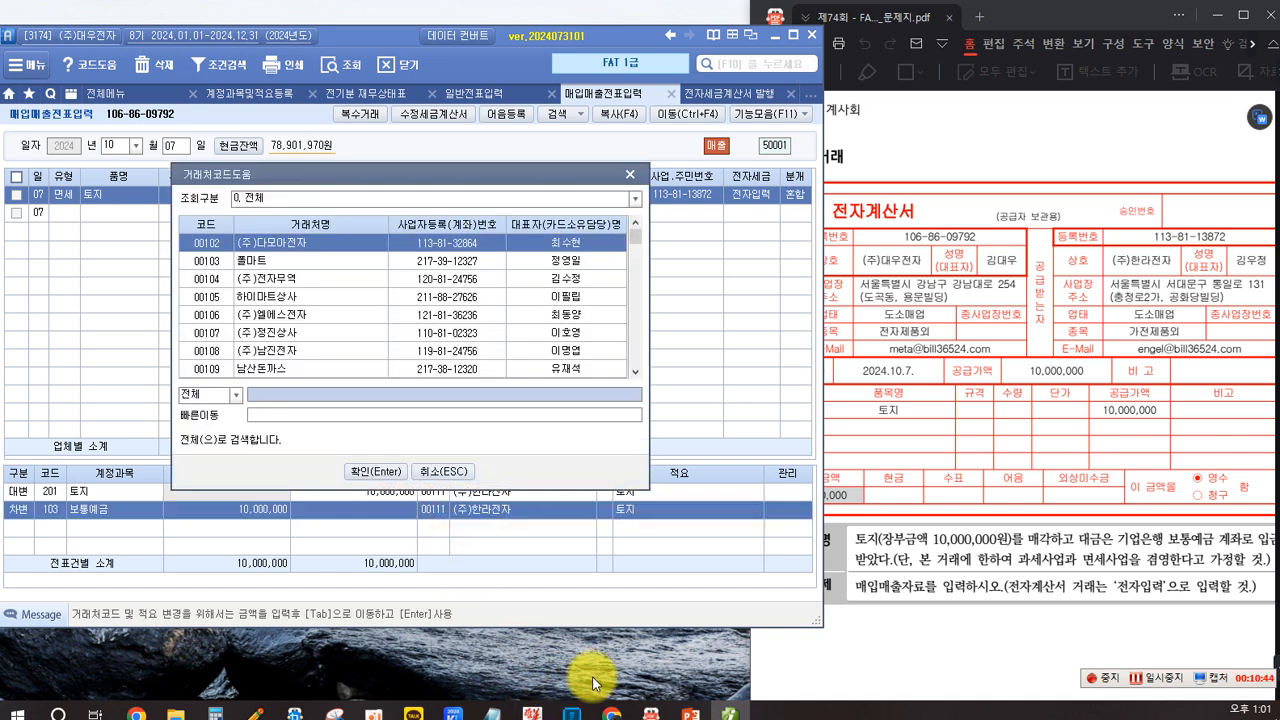
type("ㄱ")
type("업")
key("Return")
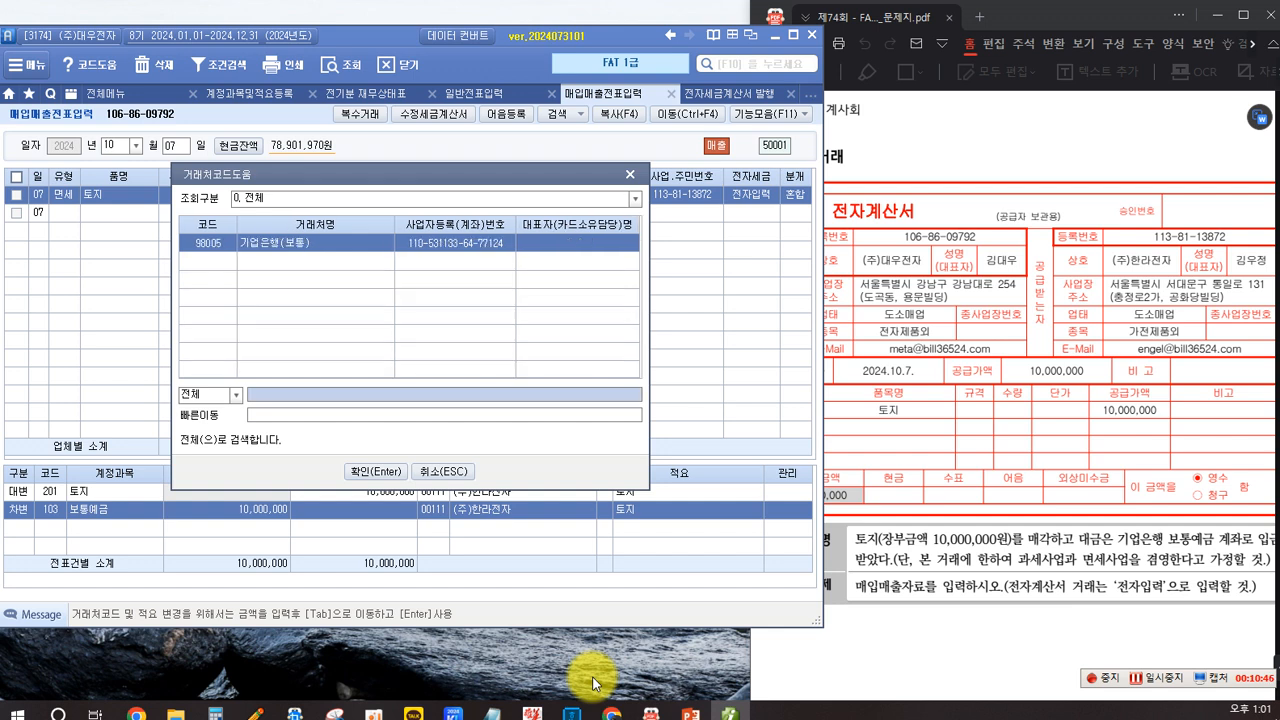
key("Return")
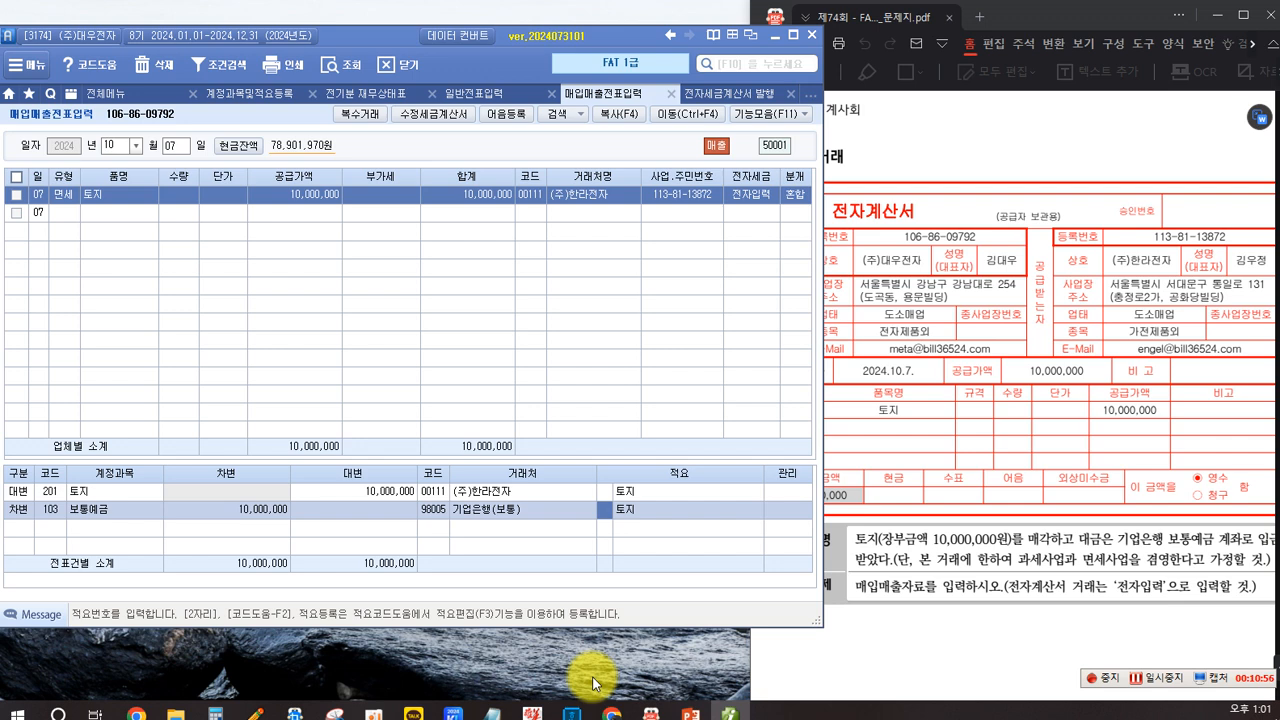
key("Return")
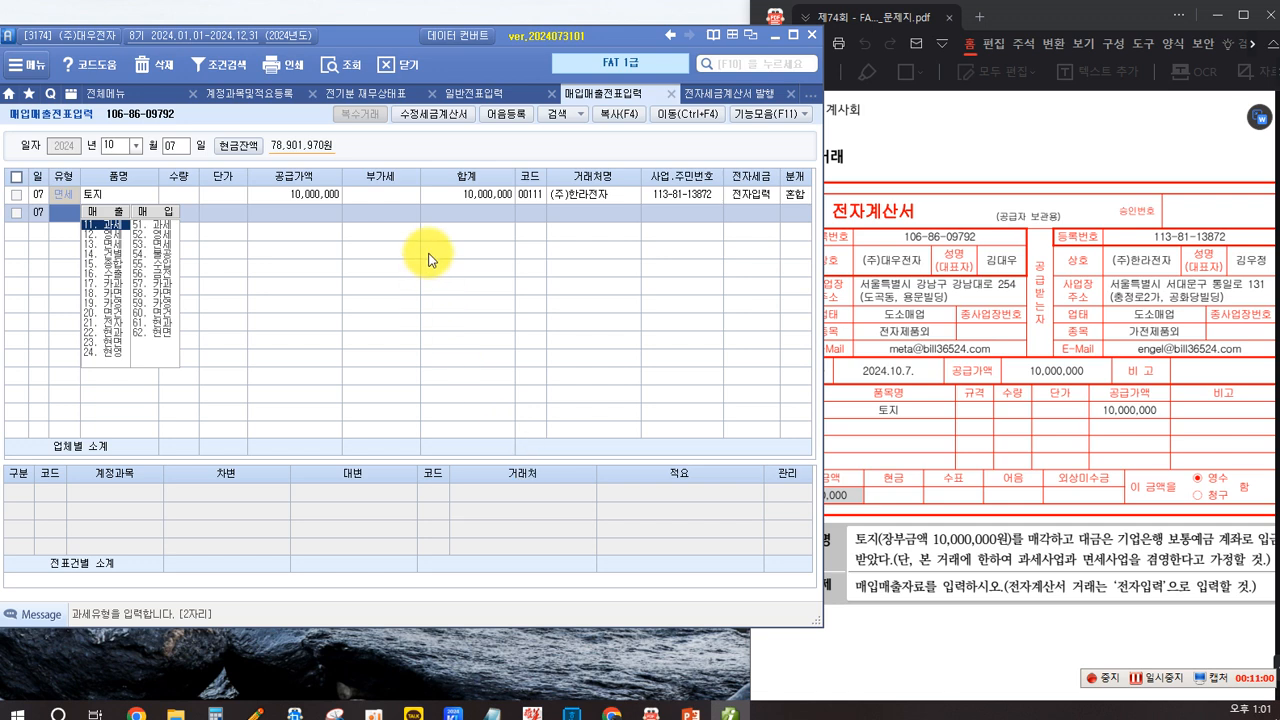
left_click(446, 193)
Show the city gas bill of the 매입거래 question [3] in the exam PDF.
left_click(863, 385)
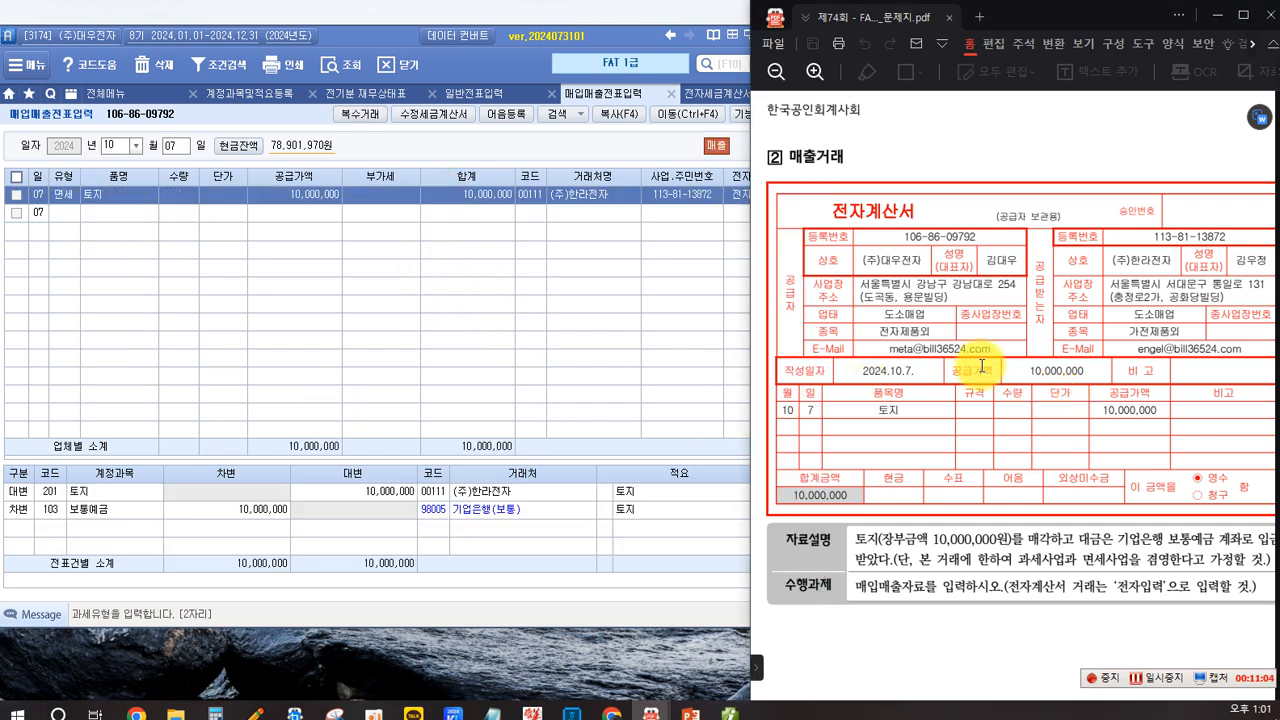
scroll(956, 364, "down", 6)
scroll(956, 364, "up", 3)
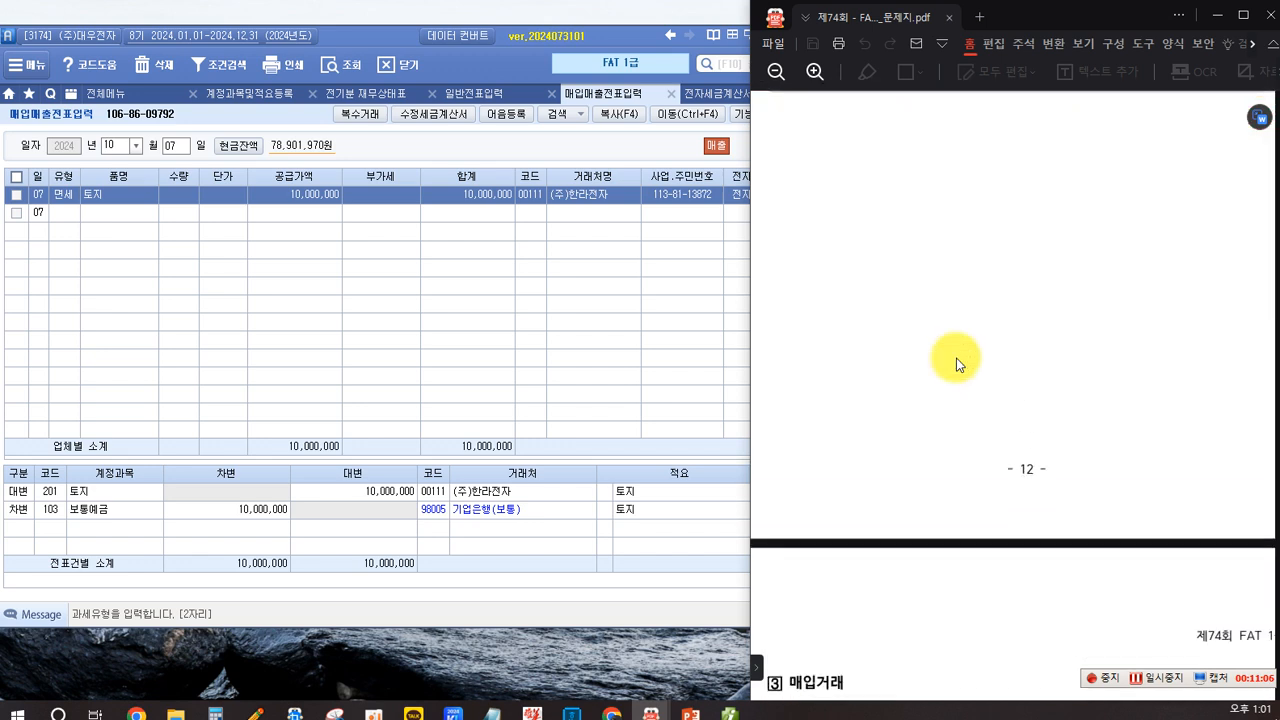
scroll(956, 358, "down", 8)
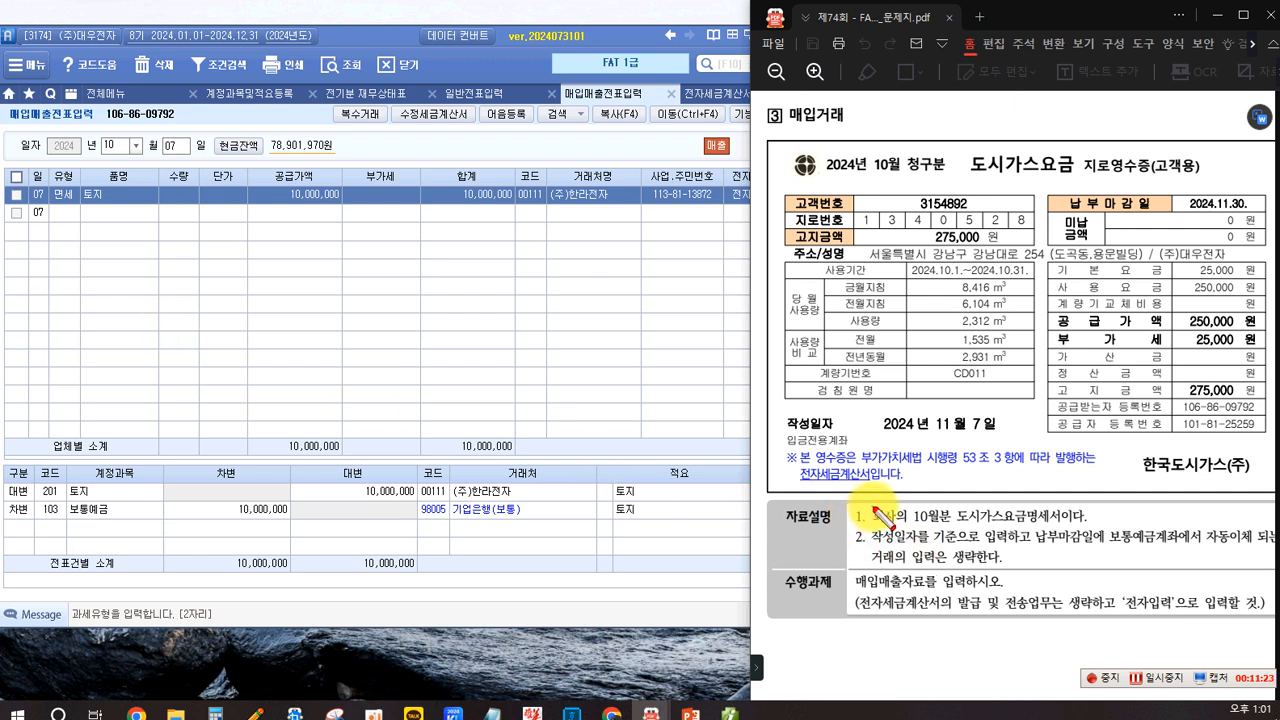
Box 10월분 도시가스요금명세서, 전자세금계산서 and the 공급가액 and 부가세 rows on the gas bill question with the screen pen.
left_click_drag(910, 506, 1057, 527)
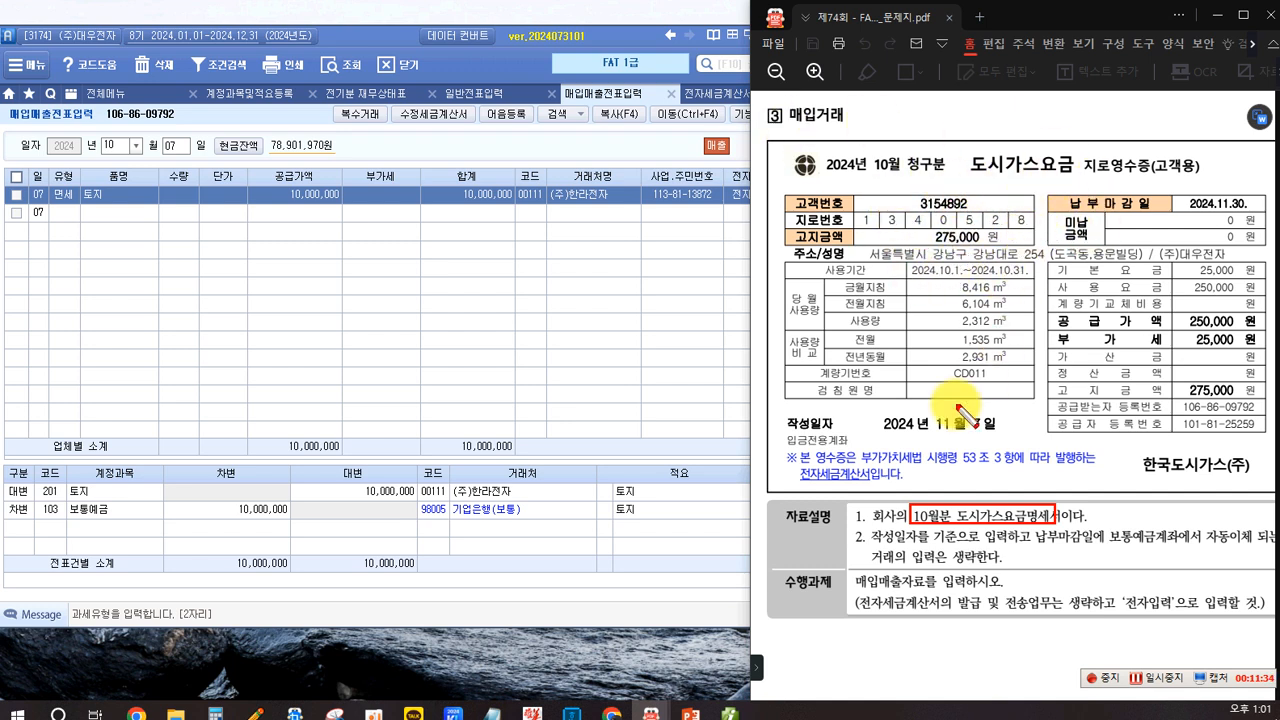
left_click_drag(785, 464, 874, 488)
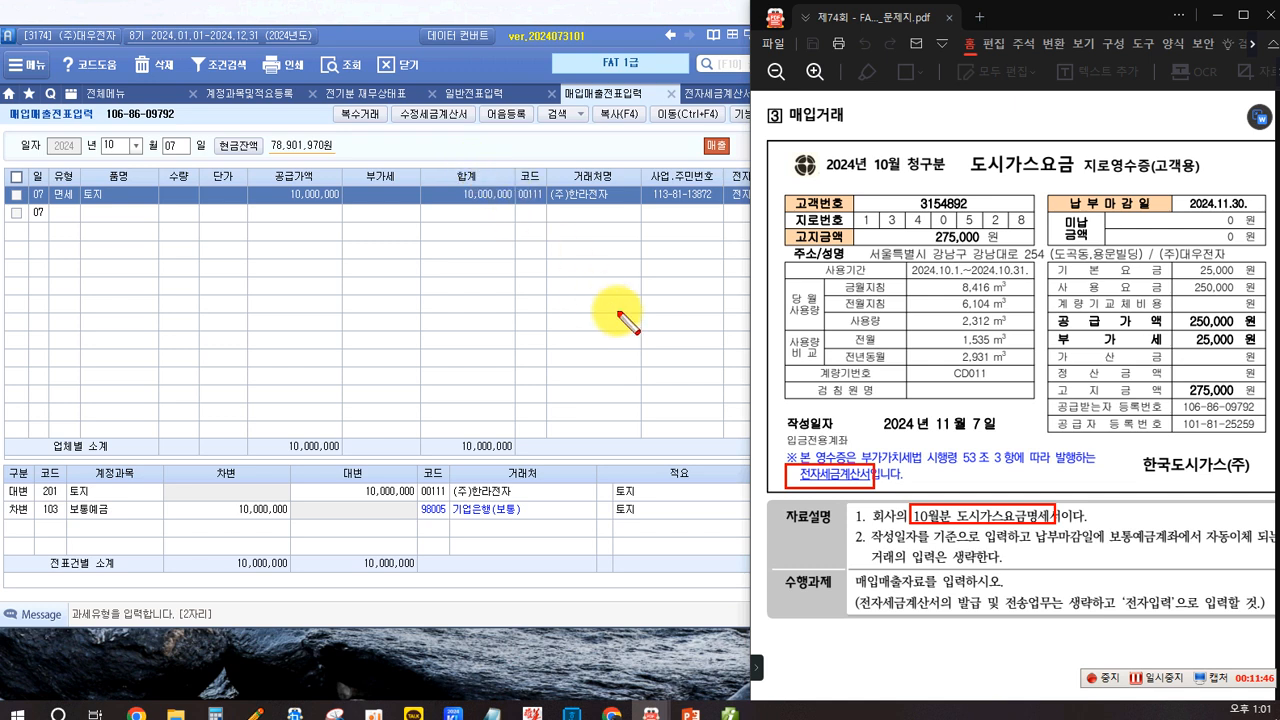
left_click_drag(1048, 316, 1264, 350)
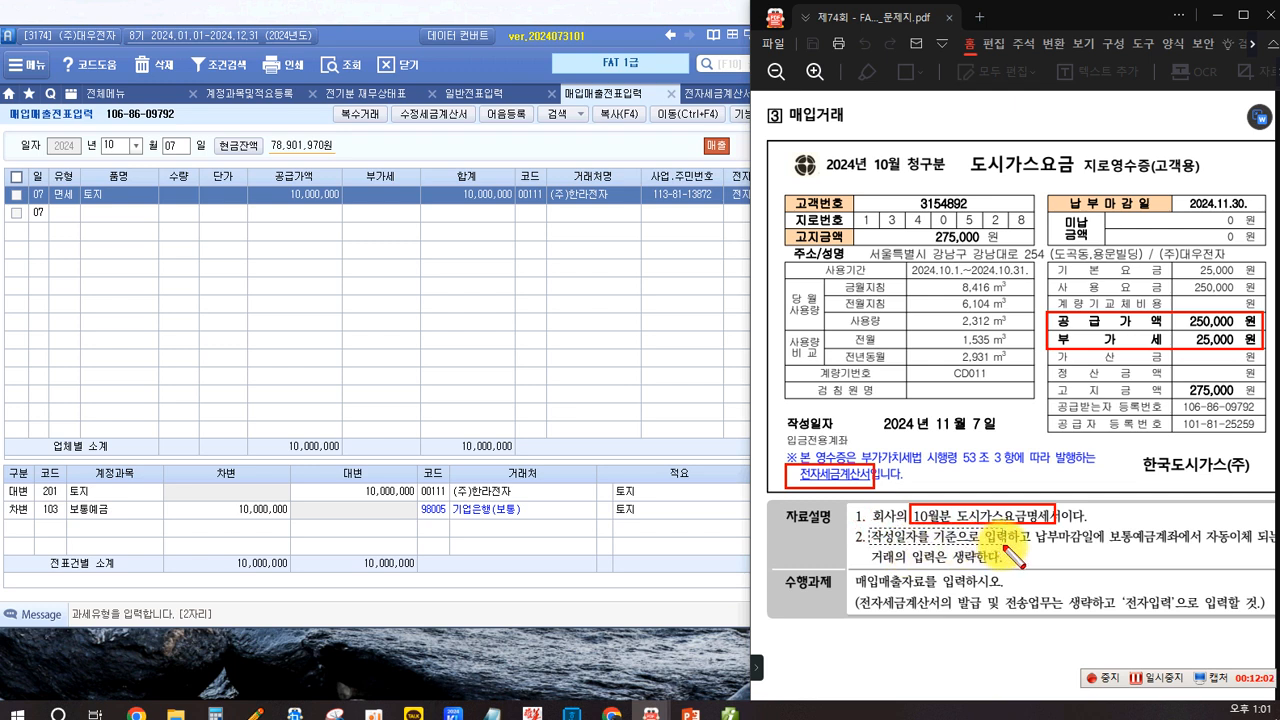
Box the 작성일자 instruction with its date on the bill, and the 납부마감일 wording with its deadline date.
left_click_drag(1003, 546, 868, 528)
left_click_drag(787, 406, 1007, 440)
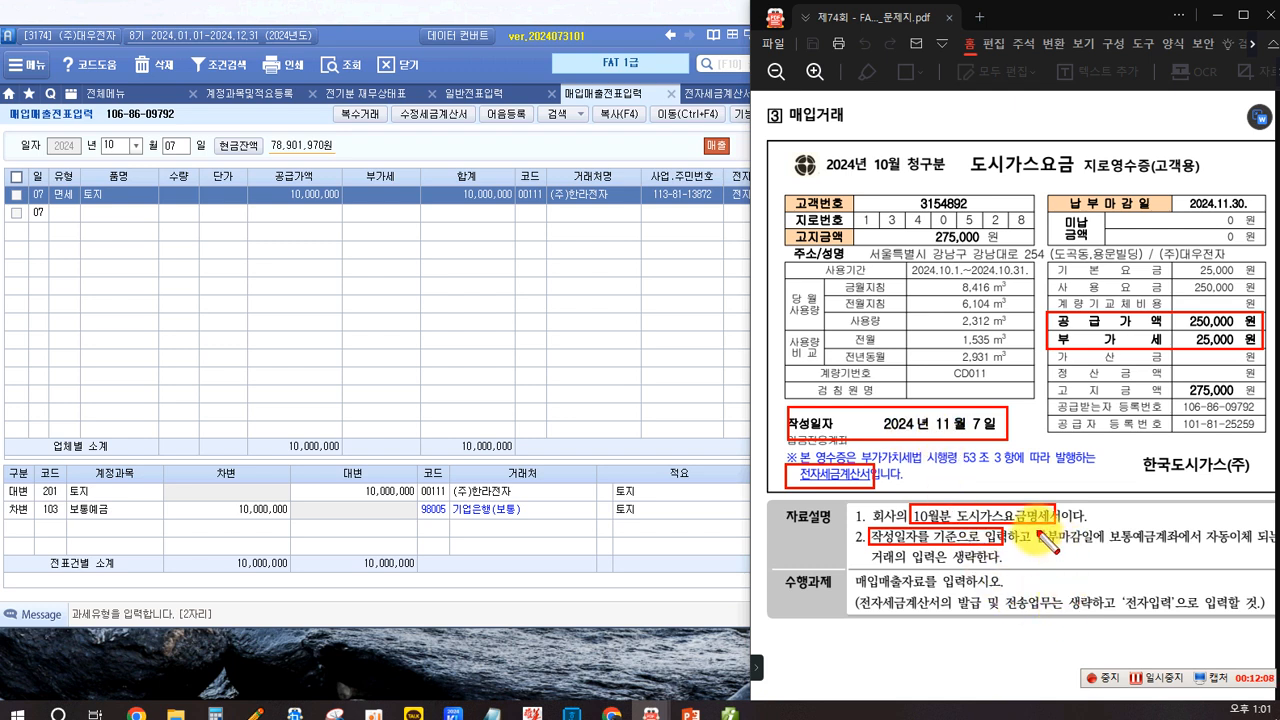
left_click_drag(1035, 527, 1101, 551)
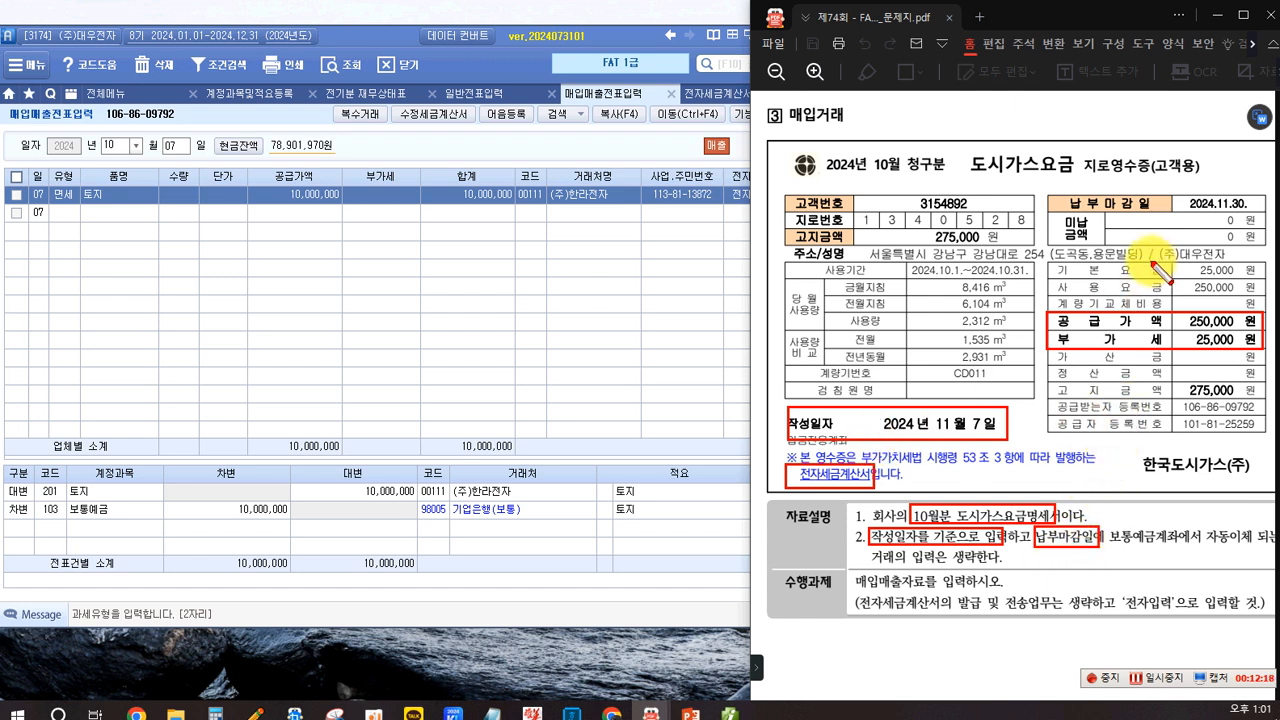
mouse_move(1043, 184)
left_mouse_down()
mouse_move(1166, 222)
mouse_move(1260, 220)
left_mouse_up()
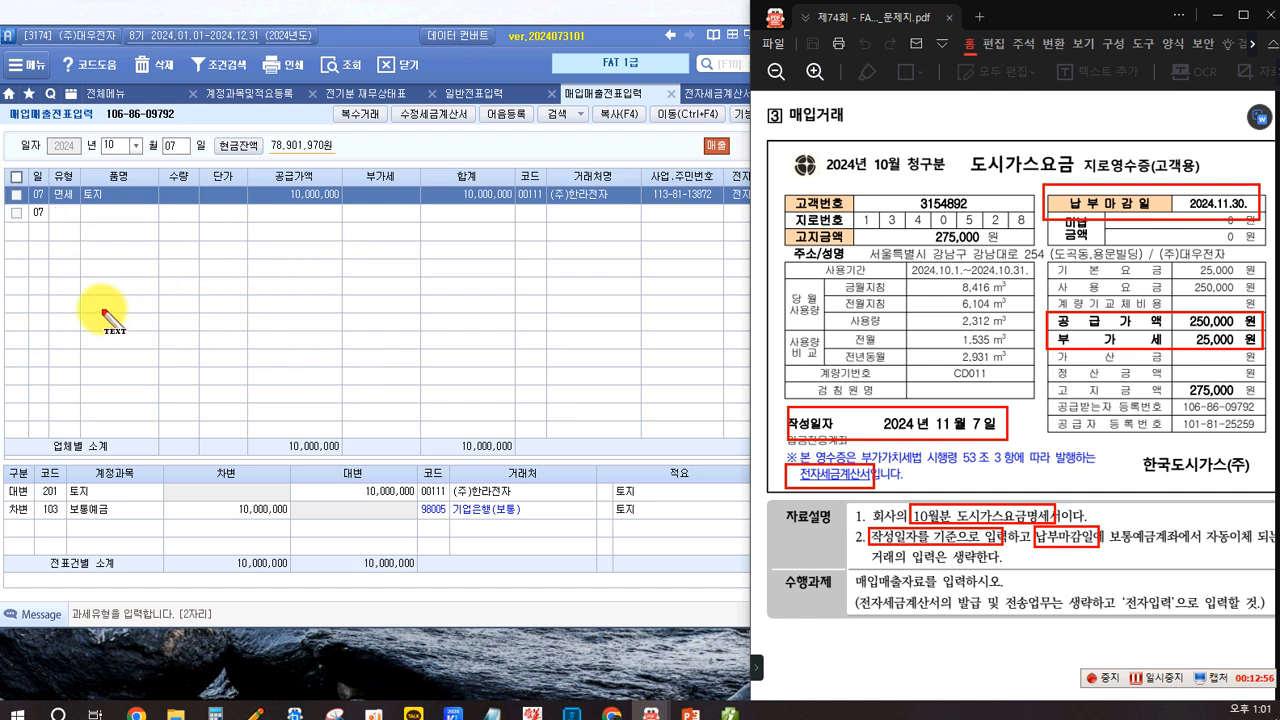
Write the screen note "2024.11.07. (차) 수도광열비 250,000 (대) 미지급금 ( ) 275,000" over the blank voucher rows.
left_click_drag(85, 288, 85, 304)
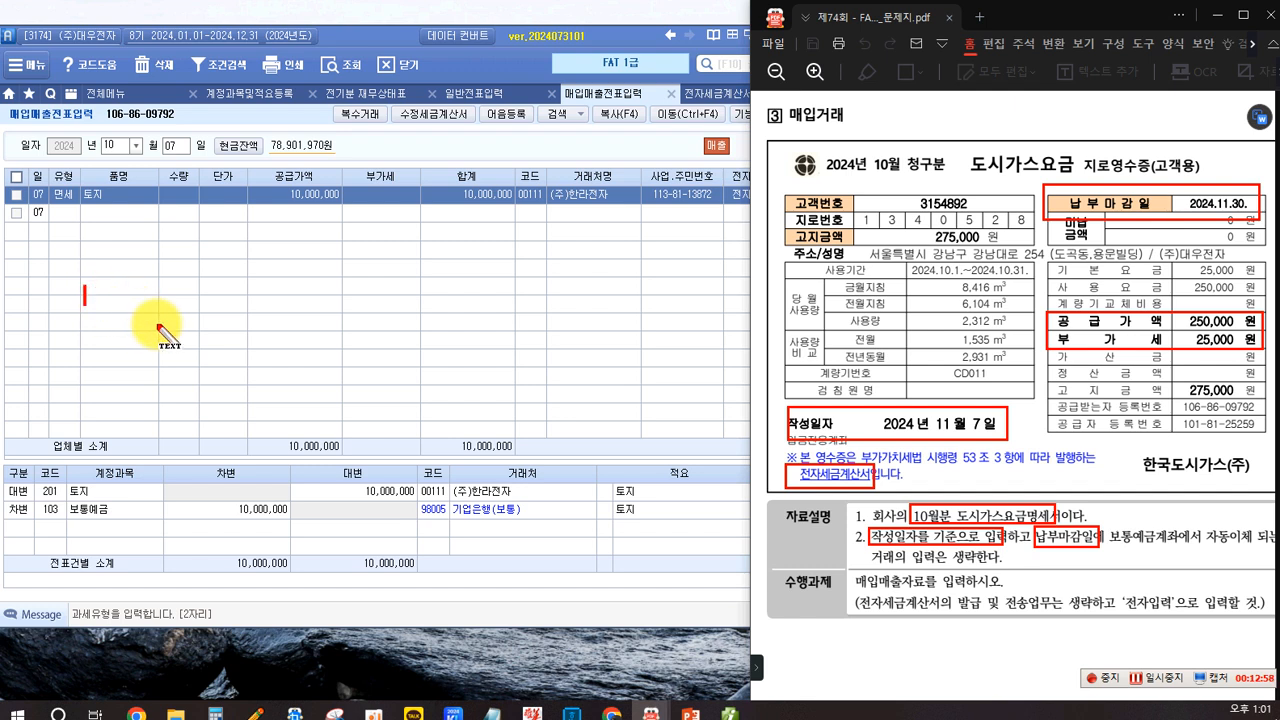
left_click_drag(59, 293, 59, 311)
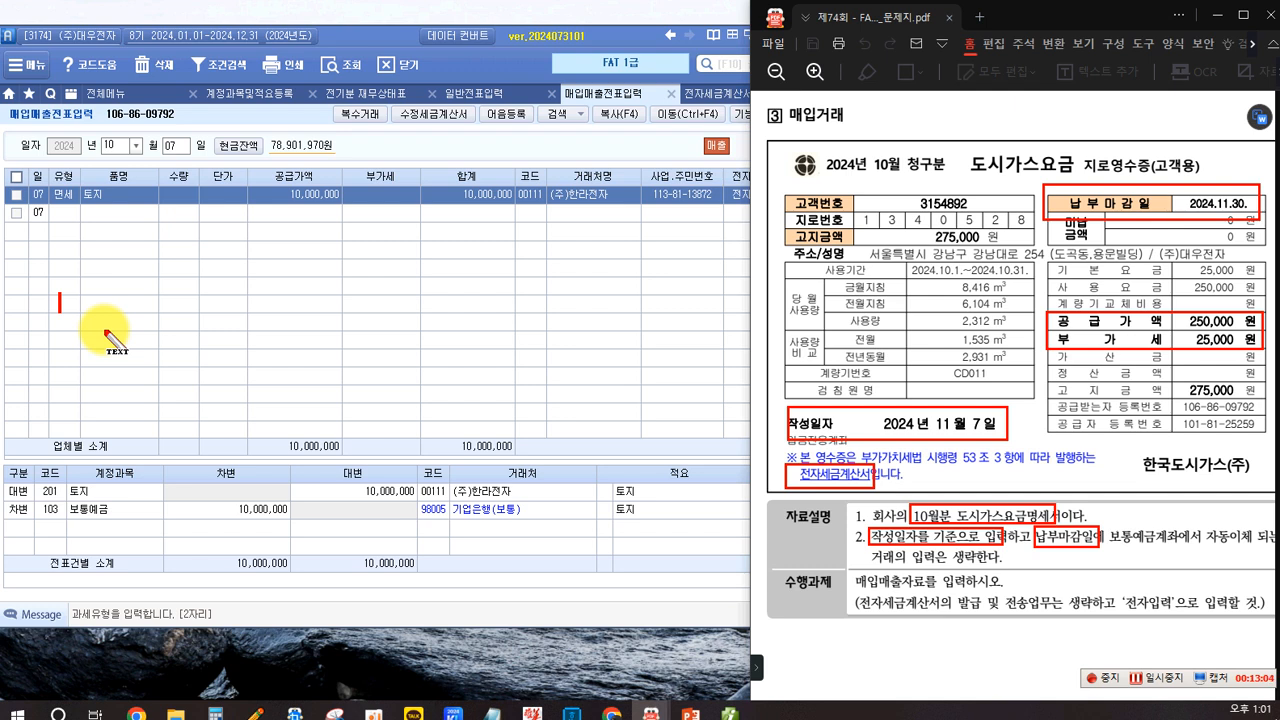
type("2024.11.07. (차")
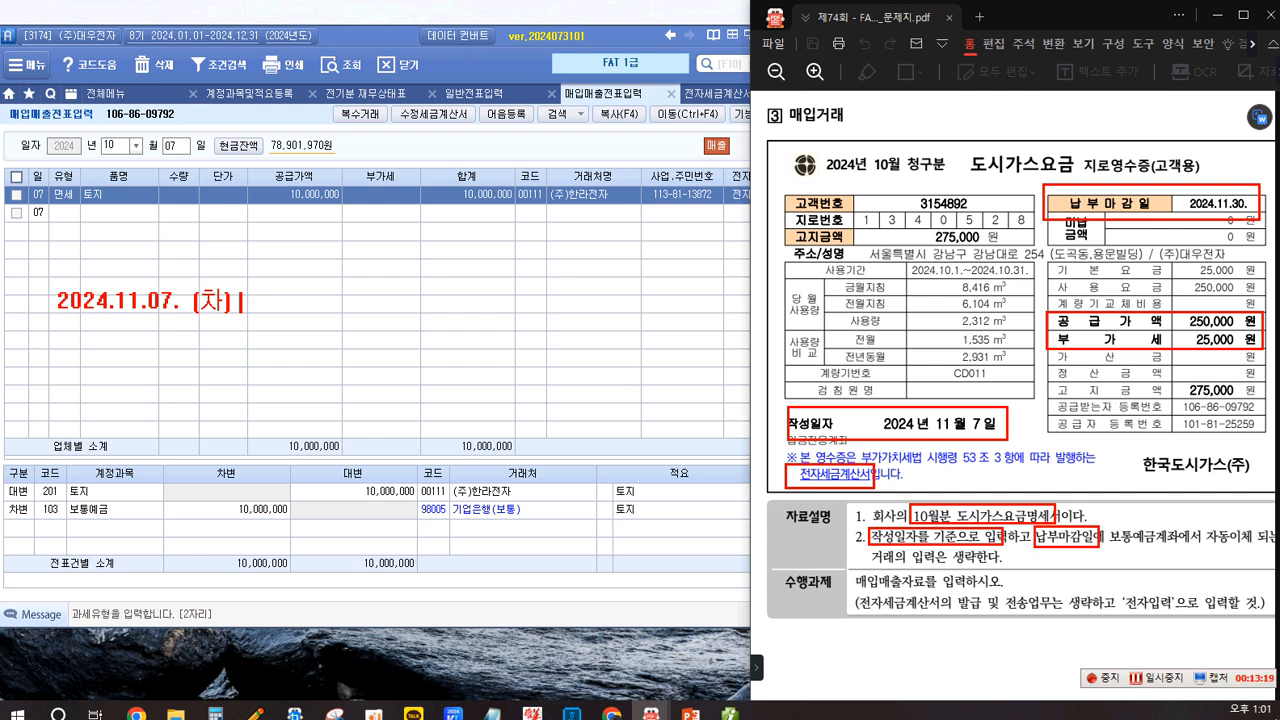
type("도광열비")
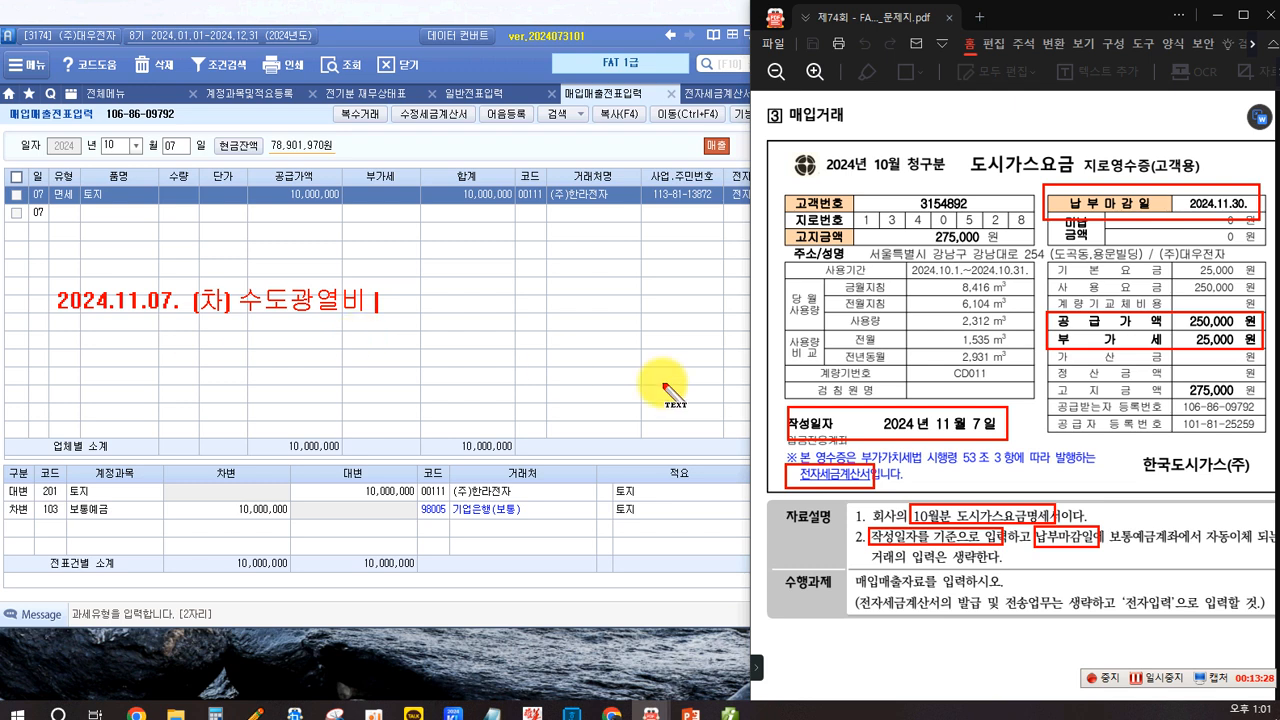
type("50,000")
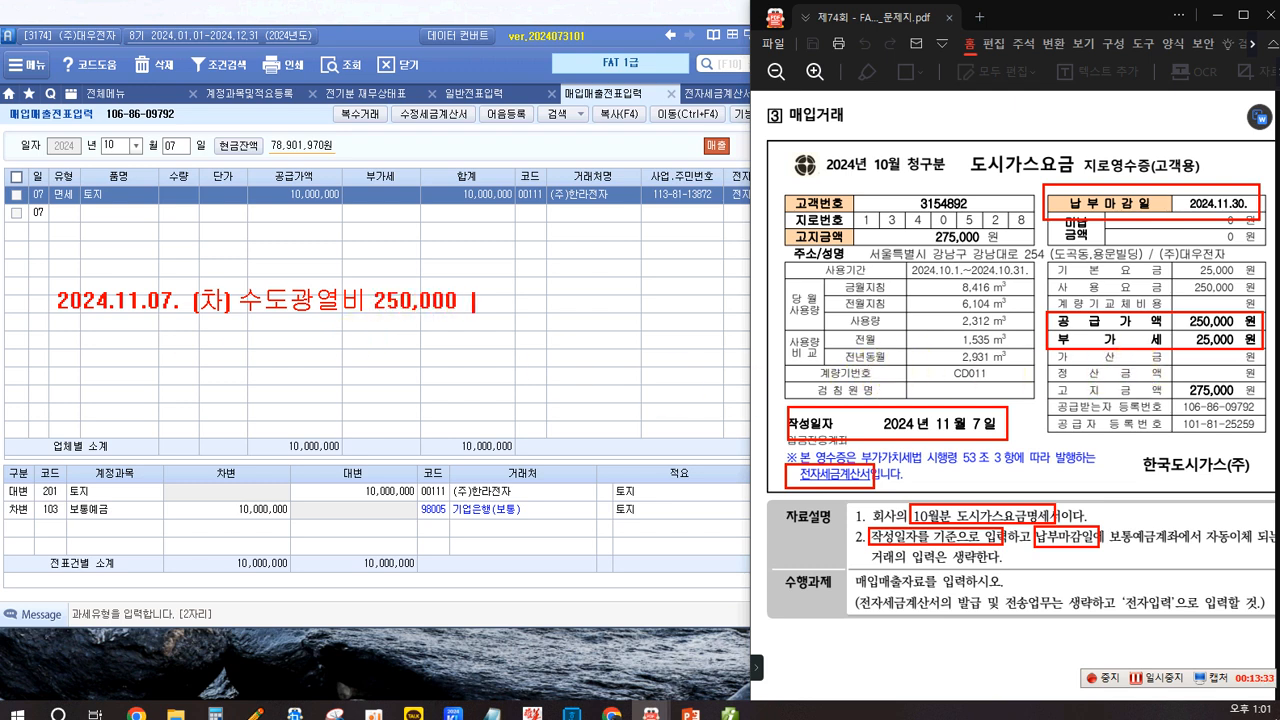
type("대) 미지급금 (이")
key("BackSpace")
type(")")
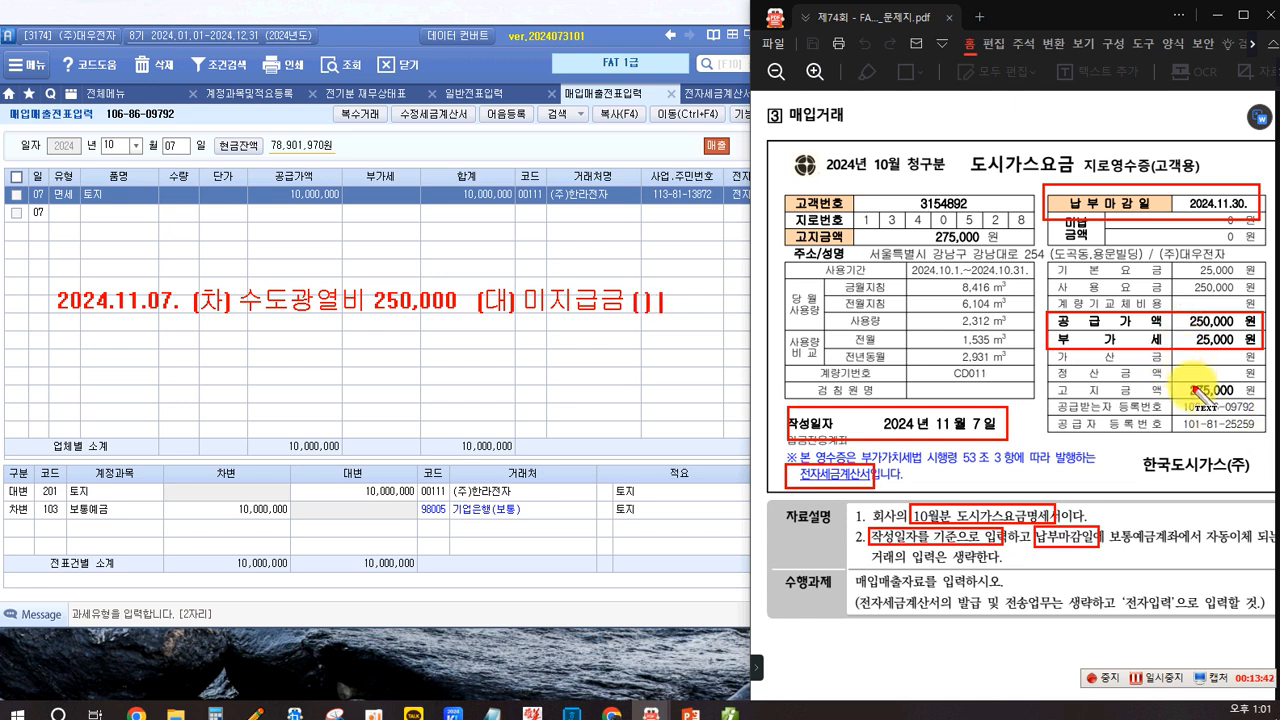
type(" 275,000")
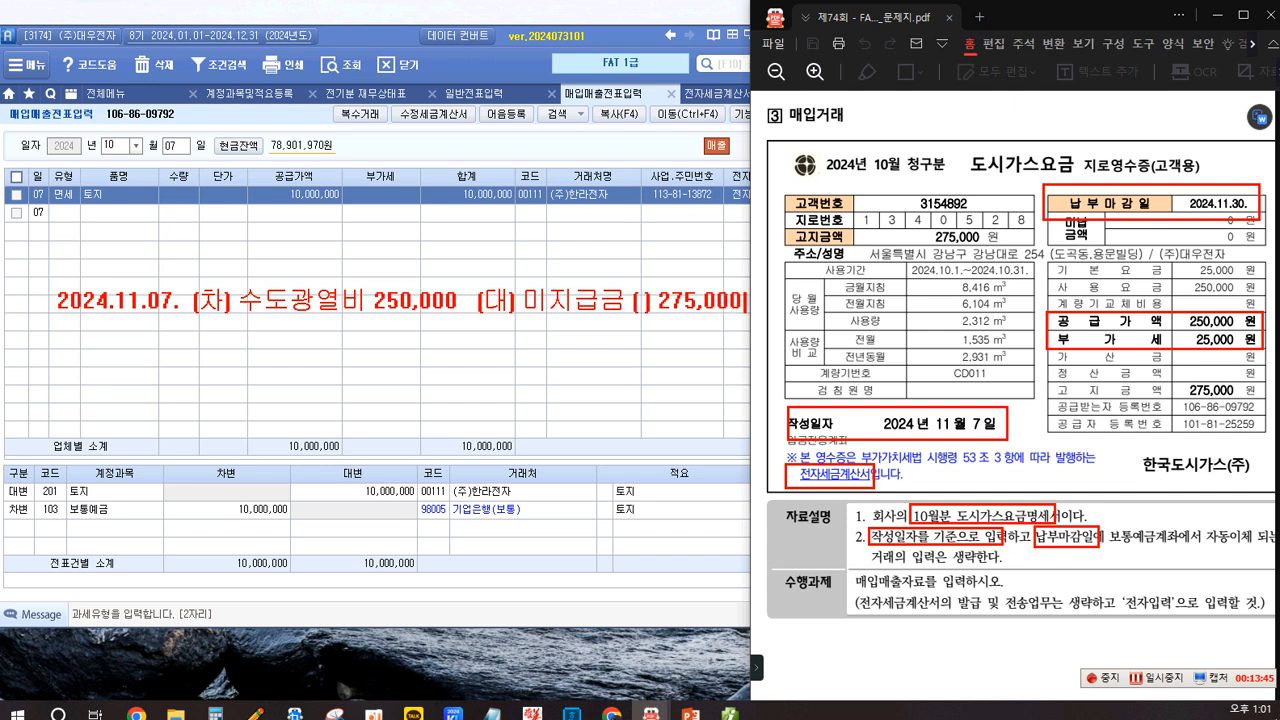
Add a second debit line "부가세대급금 25,000" to the November 7 note.
key("Return")
type("부가세")
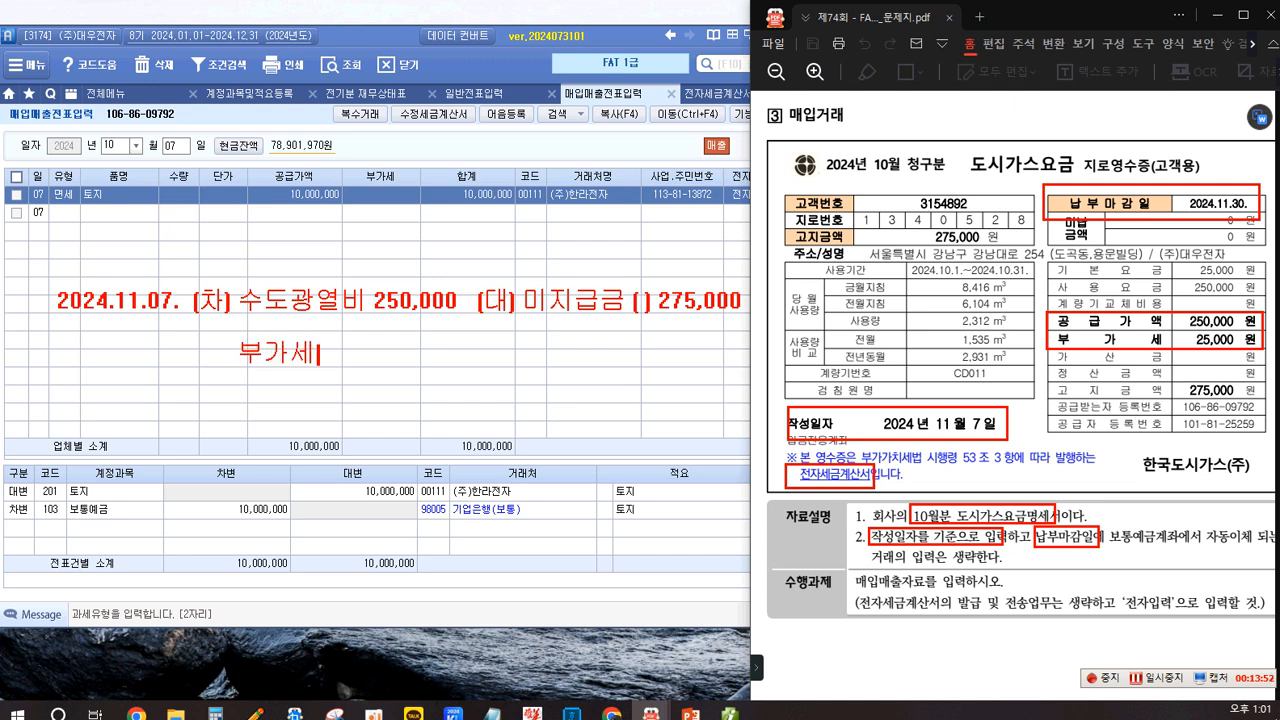
type("대급금")
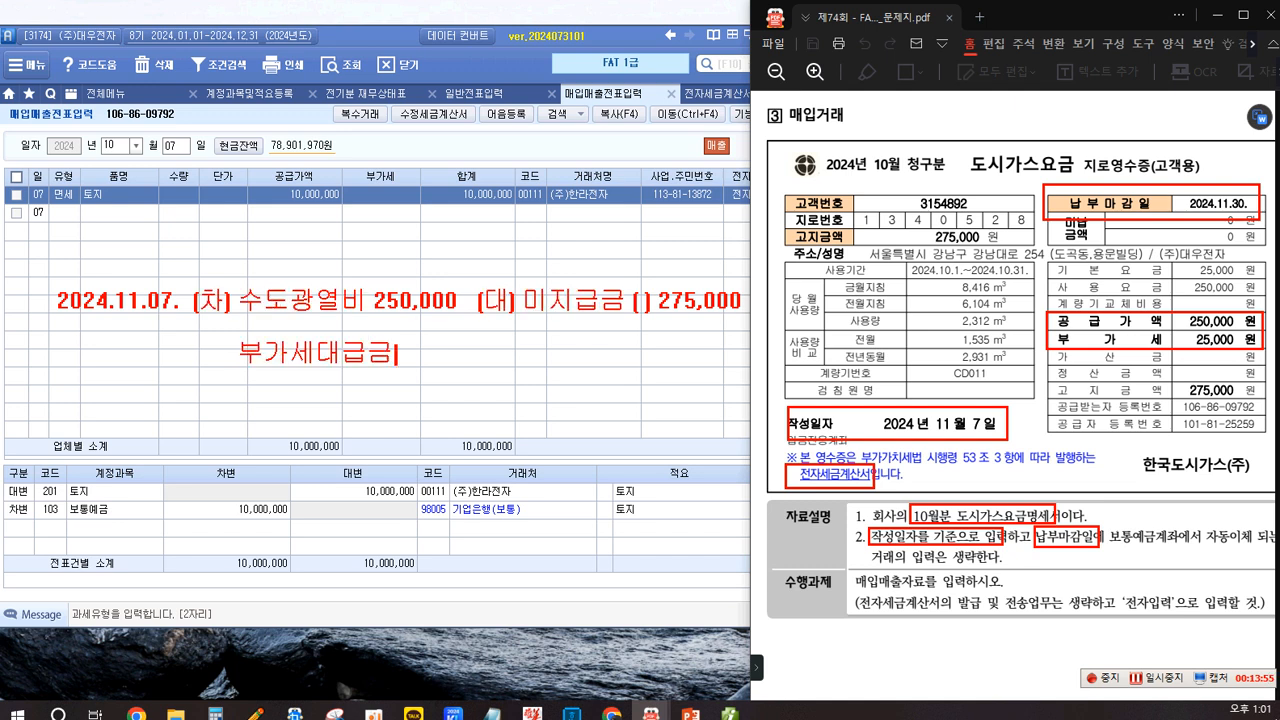
type(" 25,000")
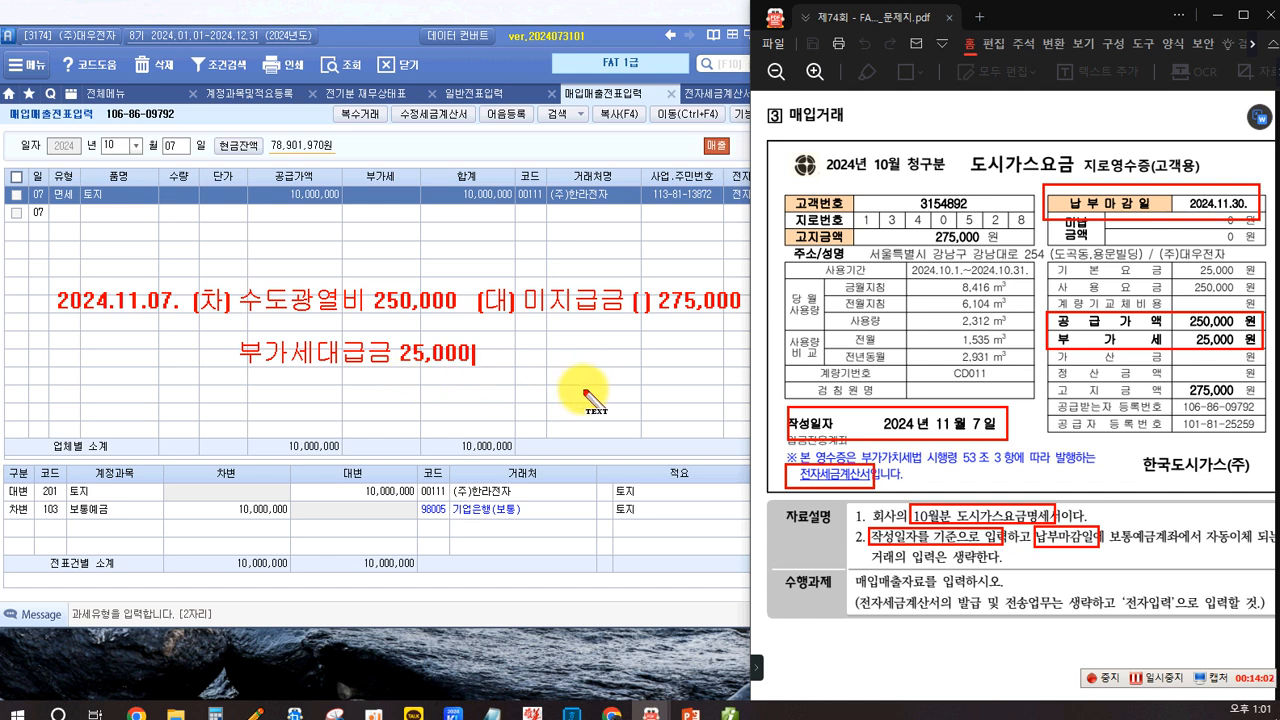
Write a second screen note "2024.11.30. (차) 미지급금 ( ) 275,000 (대) 보통예금 ( ) 275,000" below the November 7 note.
left_click(60, 432)
type("20")
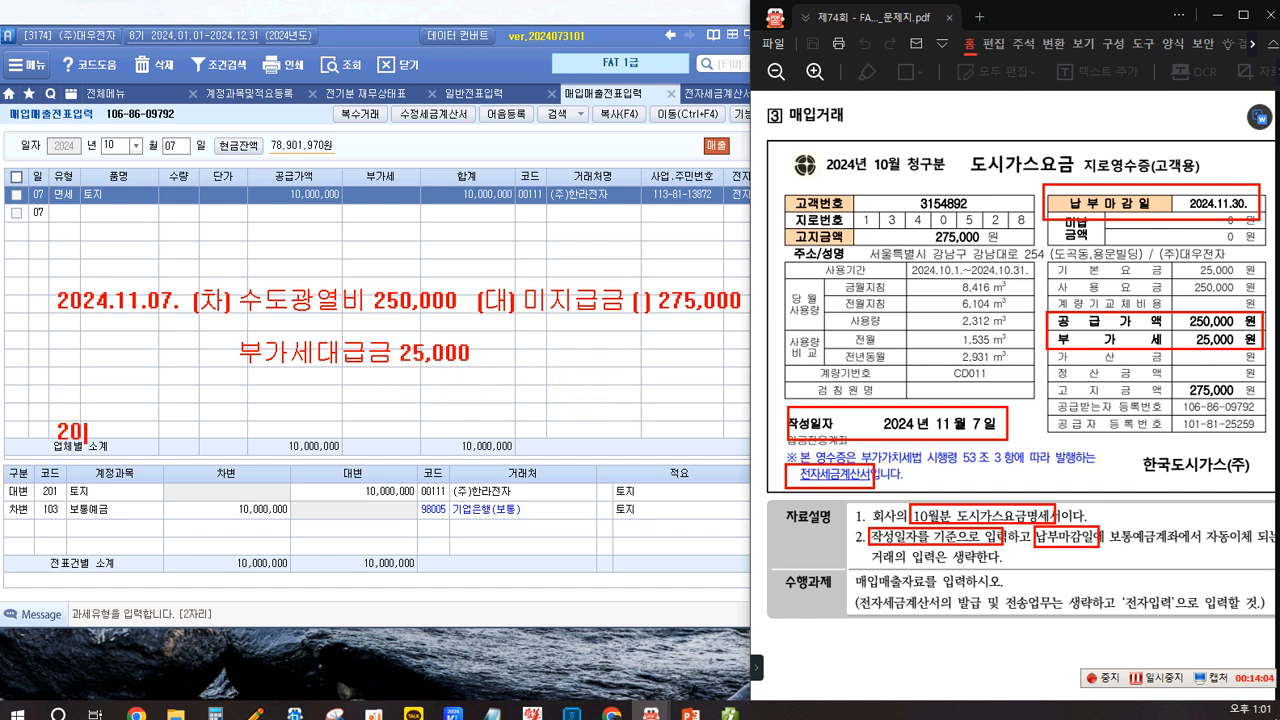
type("24.11.30.  ")
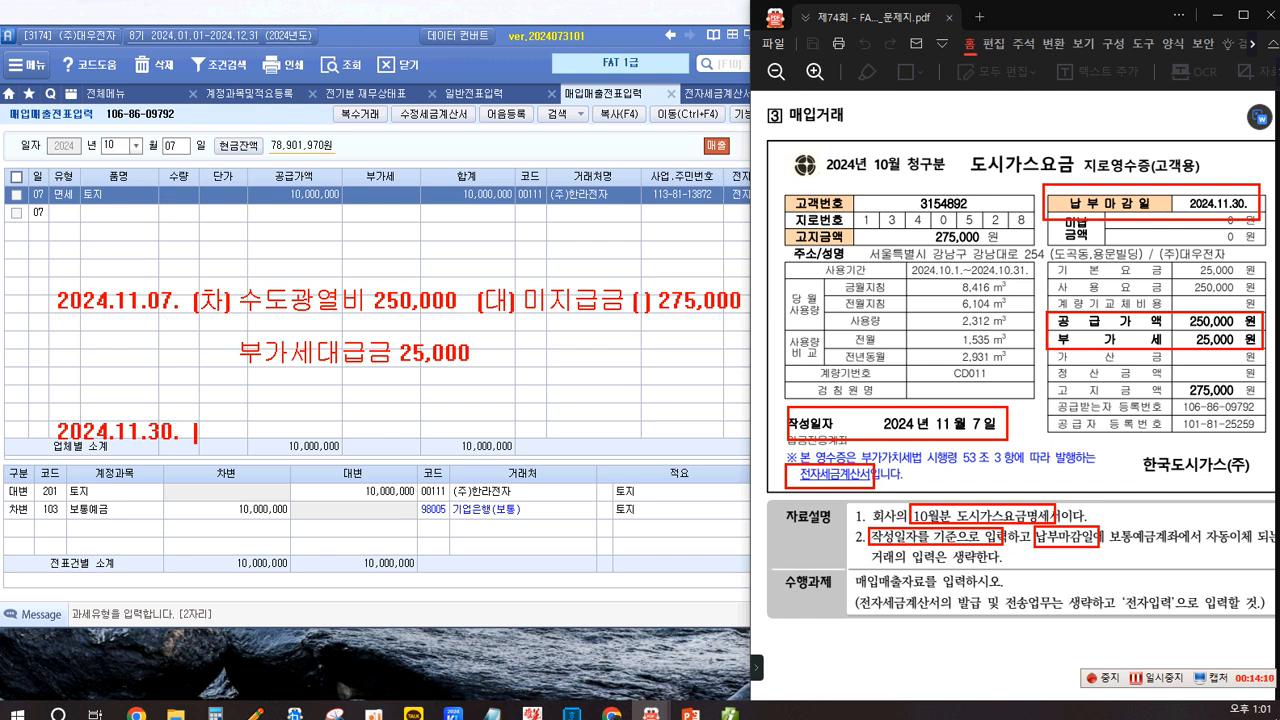
type("(차) 미지")
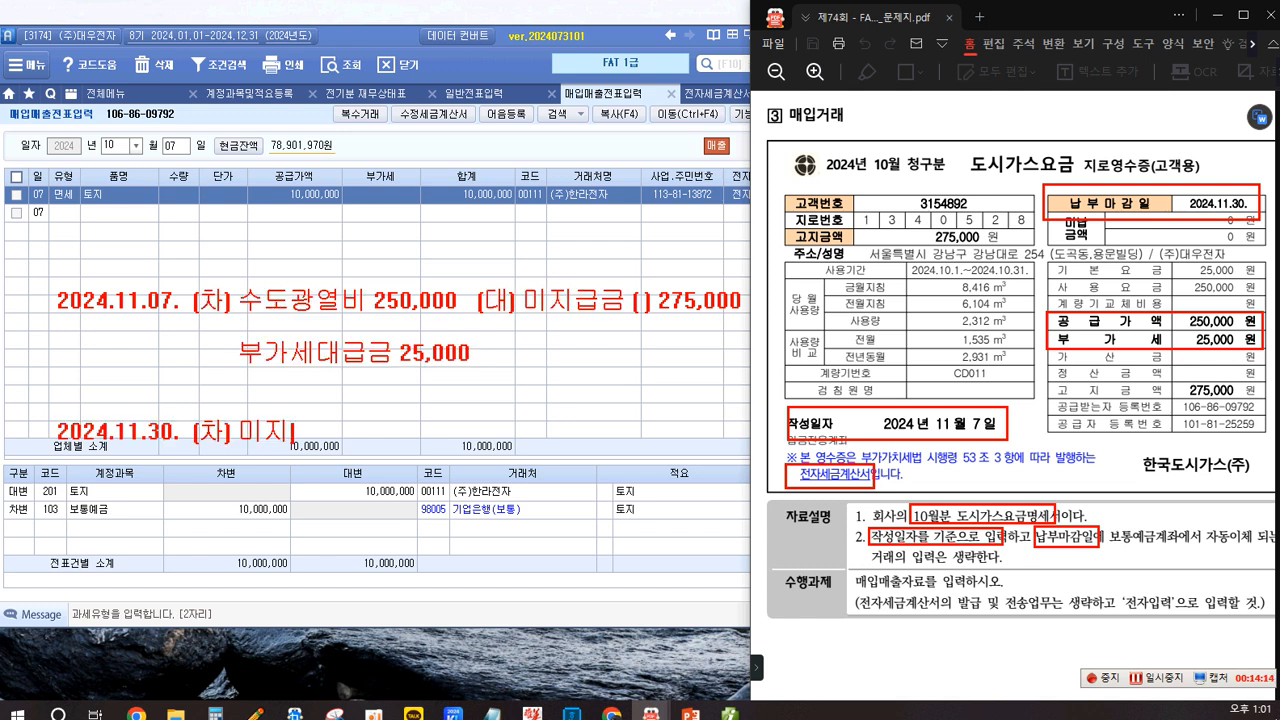
type("급금 ")
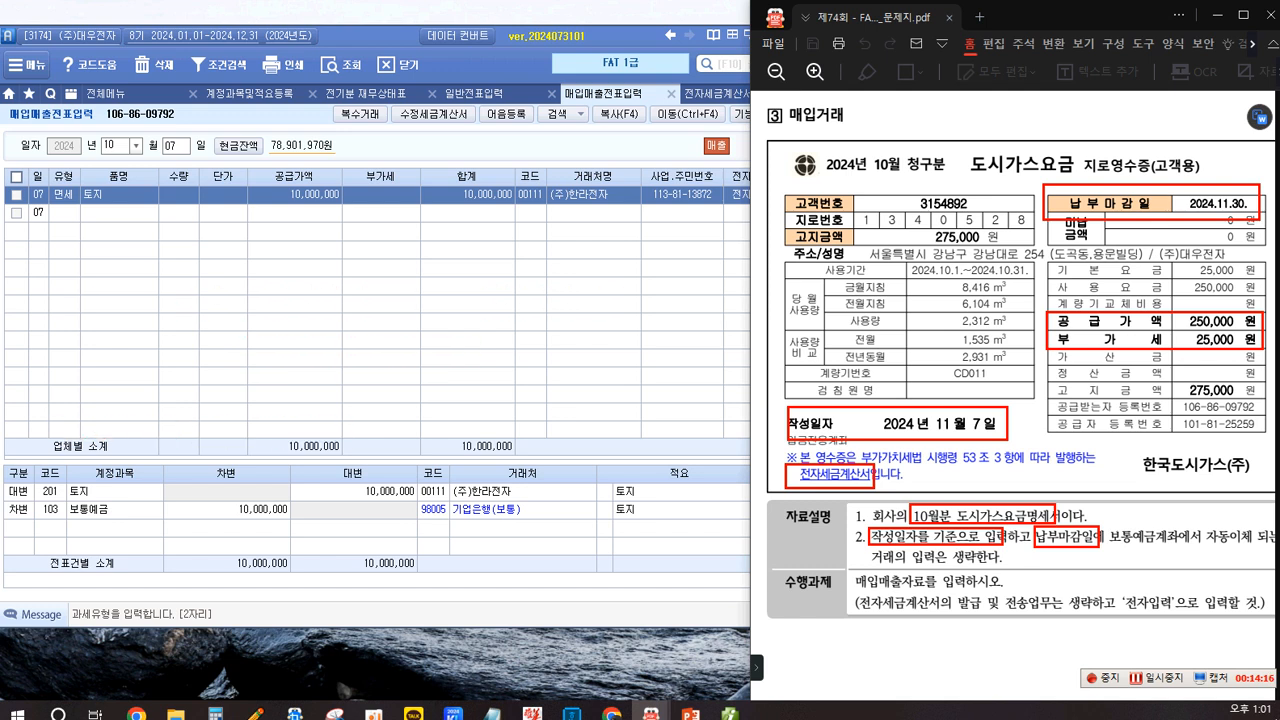
type("( 이")
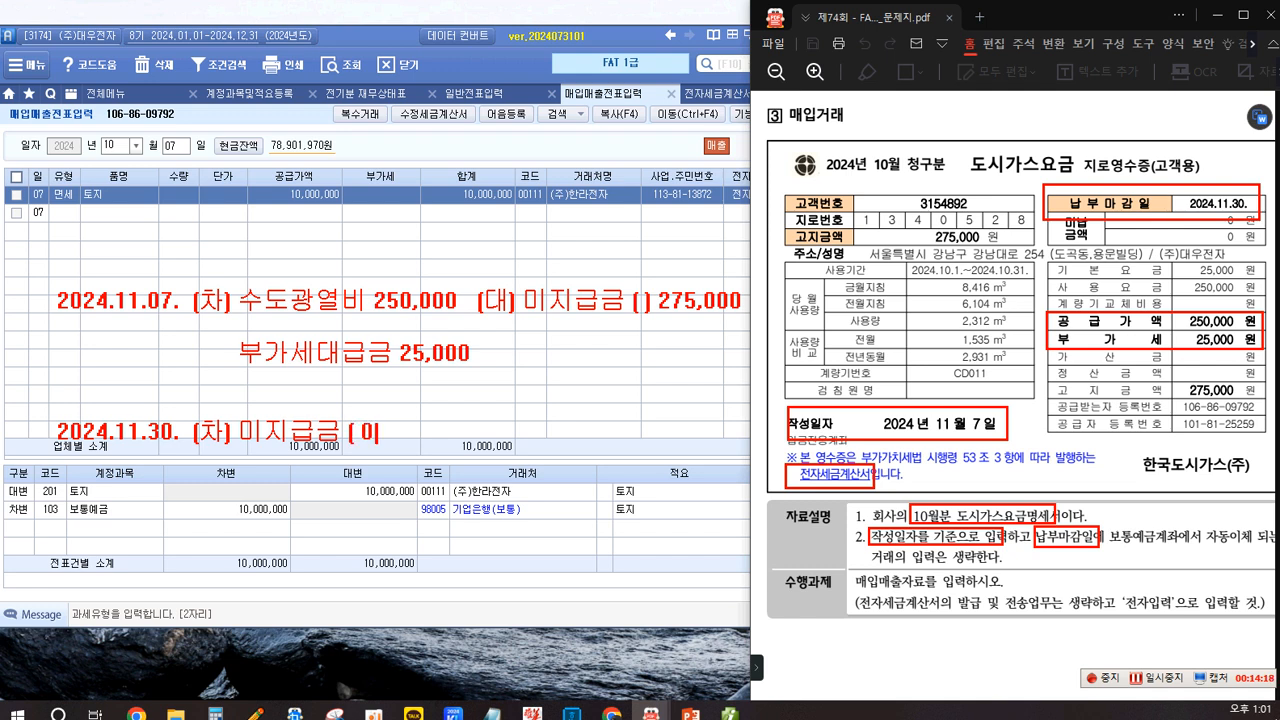
key("BackSpace")
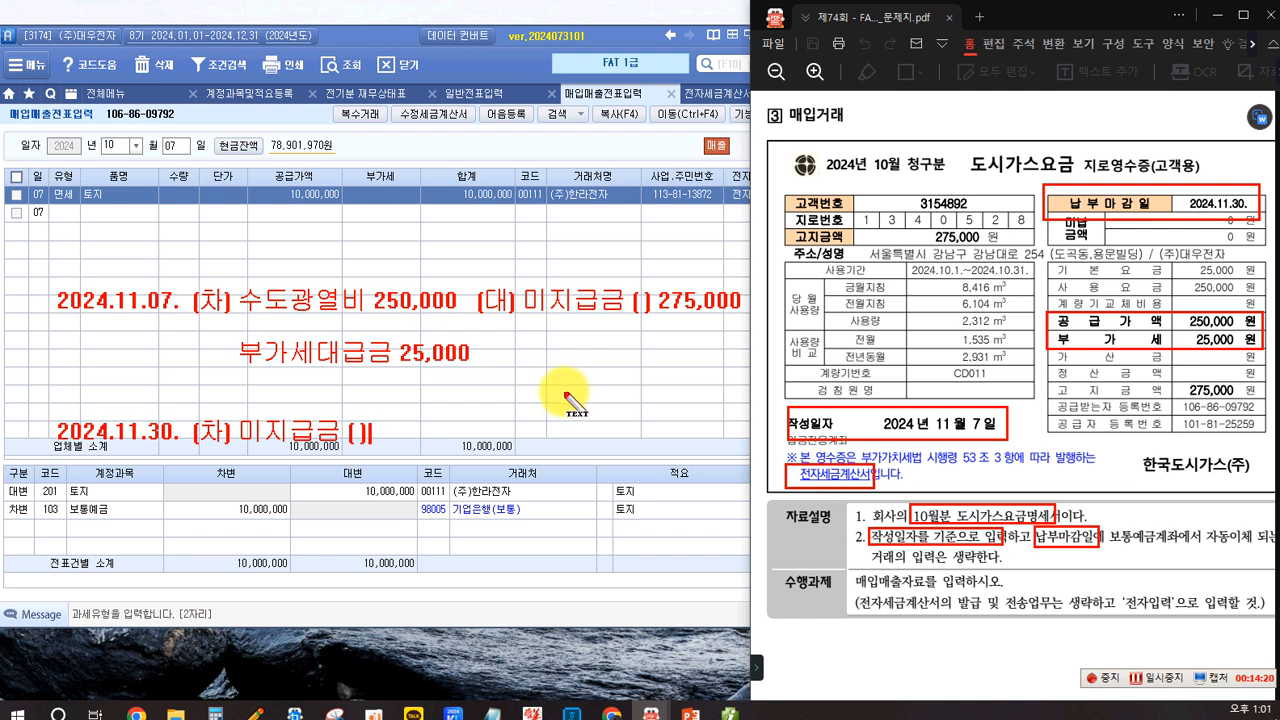
type(") ")
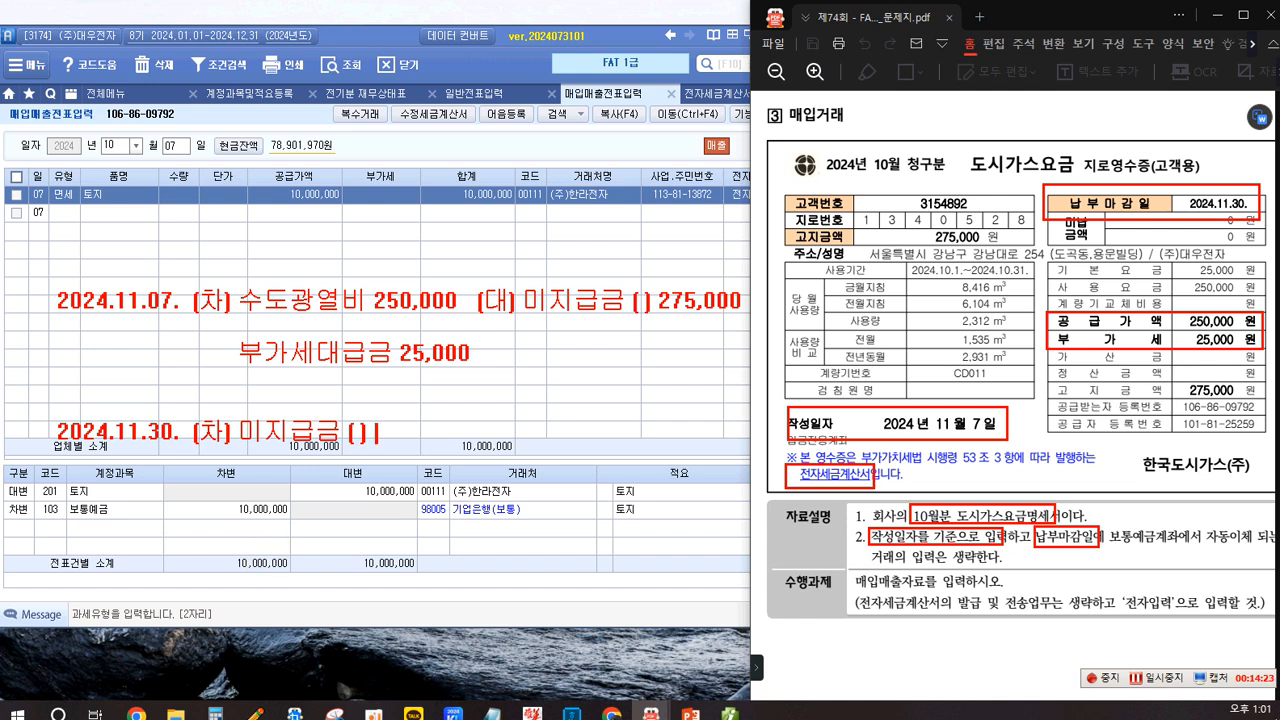
type("275,000  ")
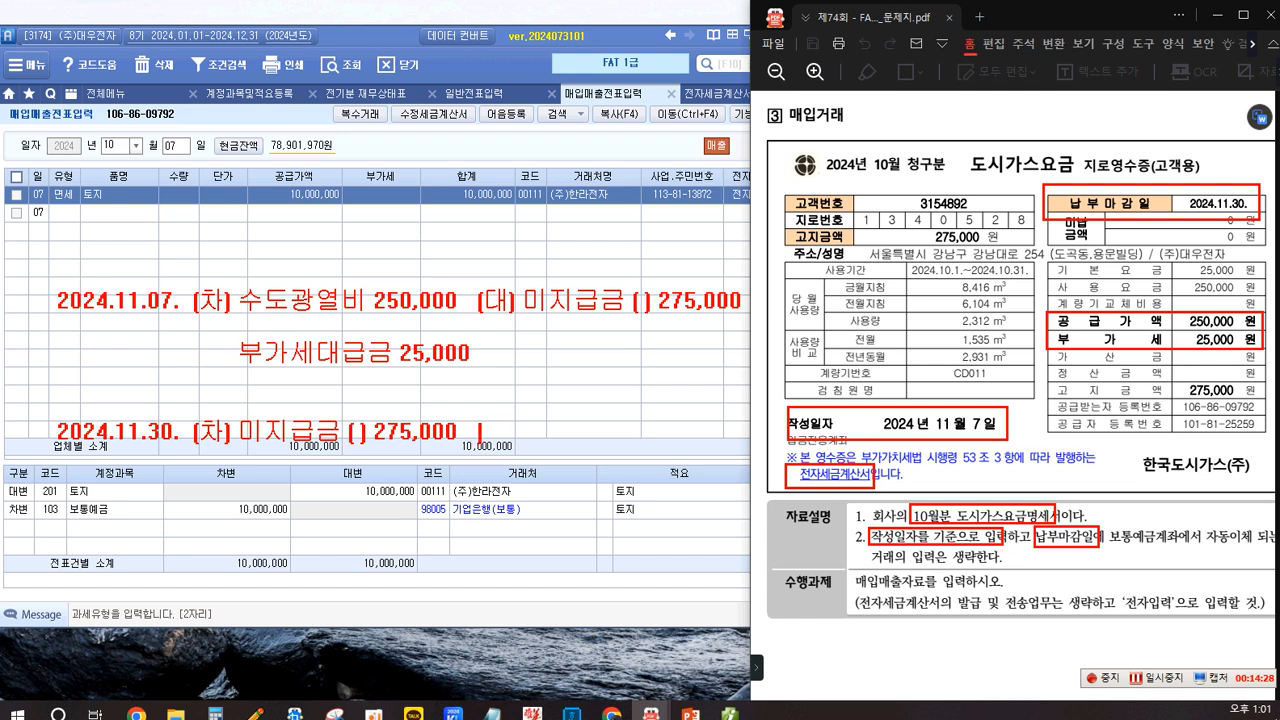
type("(대) 보통예금")
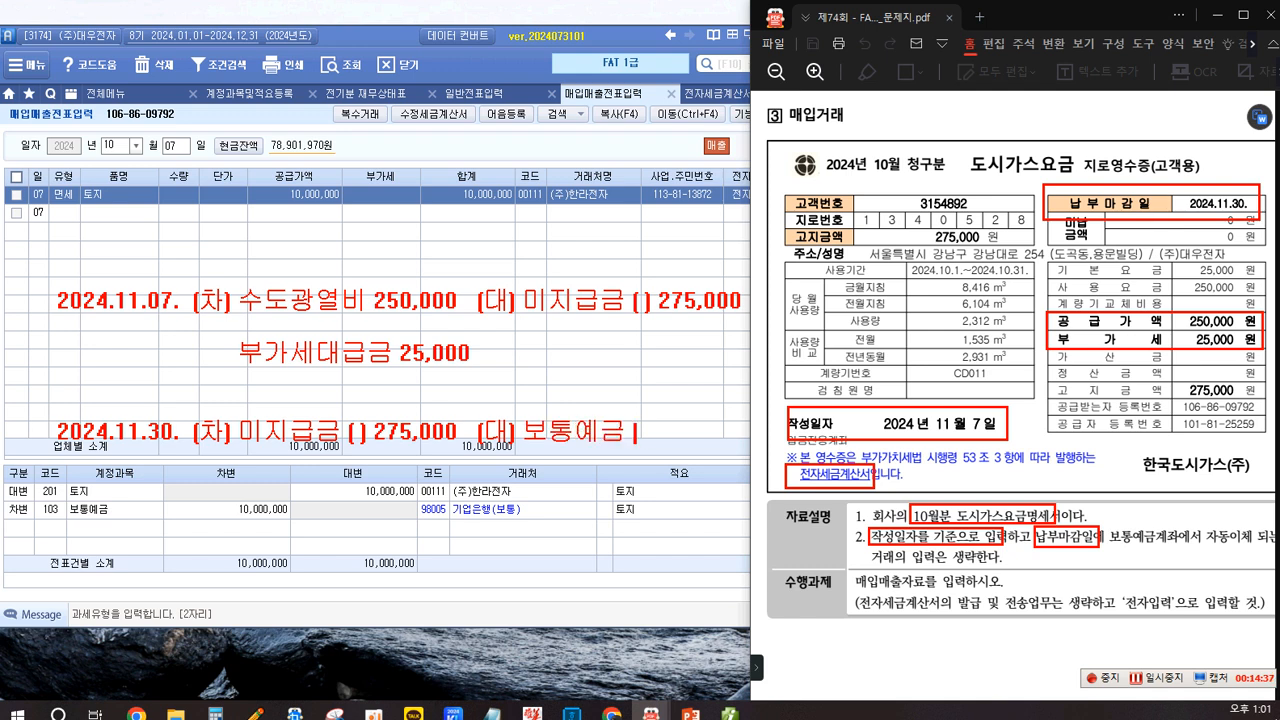
type(" ( ) 275,000")
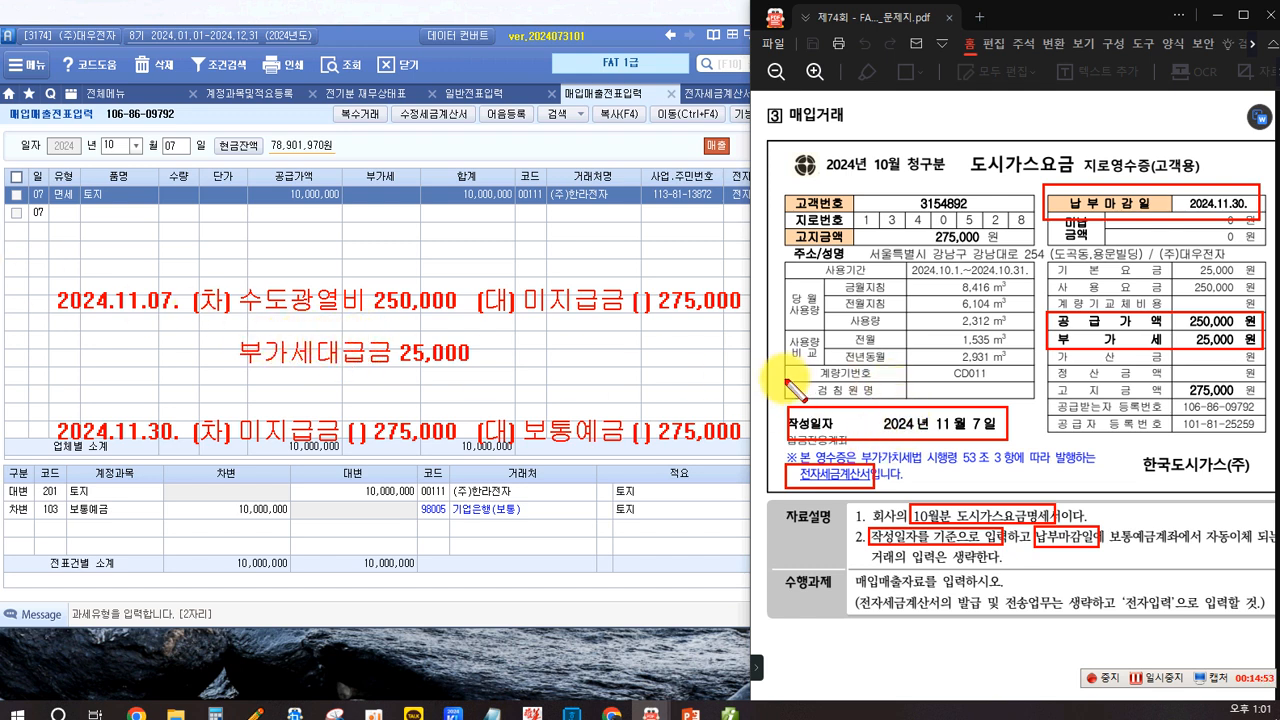
Box the November 7 entry and the 미지급금 275,000 amounts of both notes, and link the two amounts with an arrow.
mouse_move(30, 266)
left_mouse_down()
mouse_move(137, 357)
mouse_move(757, 362)
left_mouse_up()
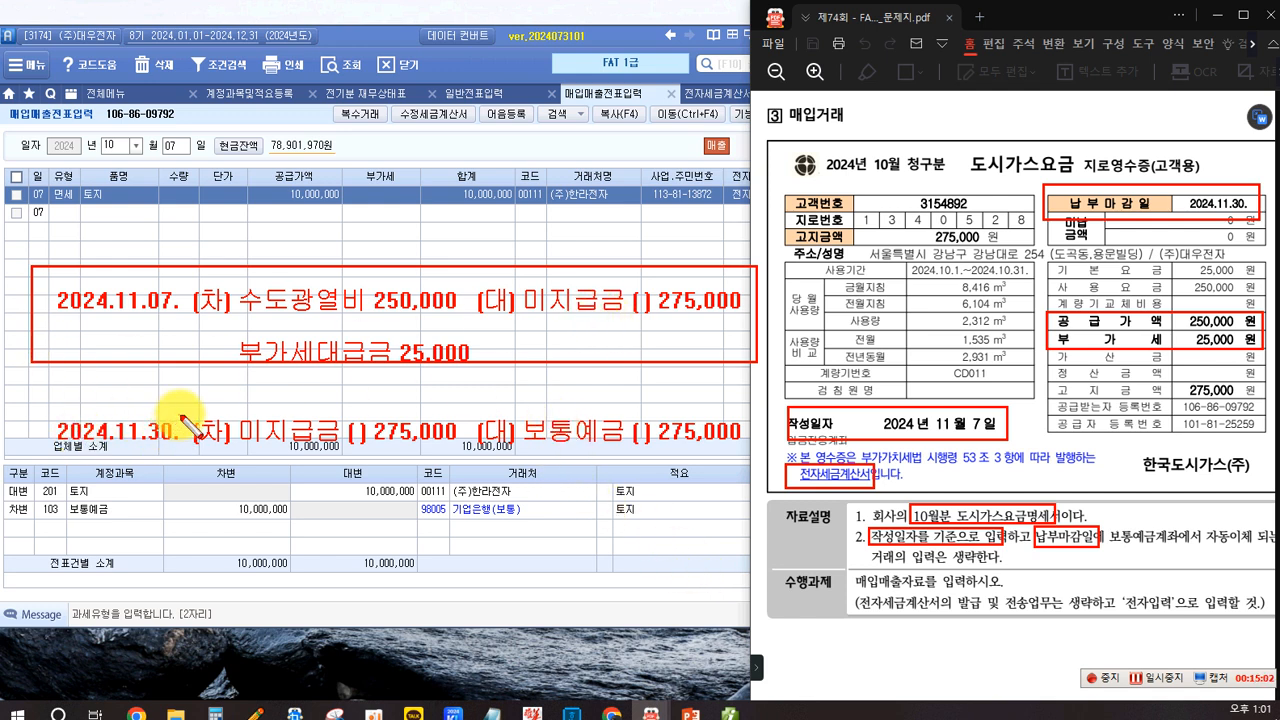
left_click_drag(237, 406, 458, 444)
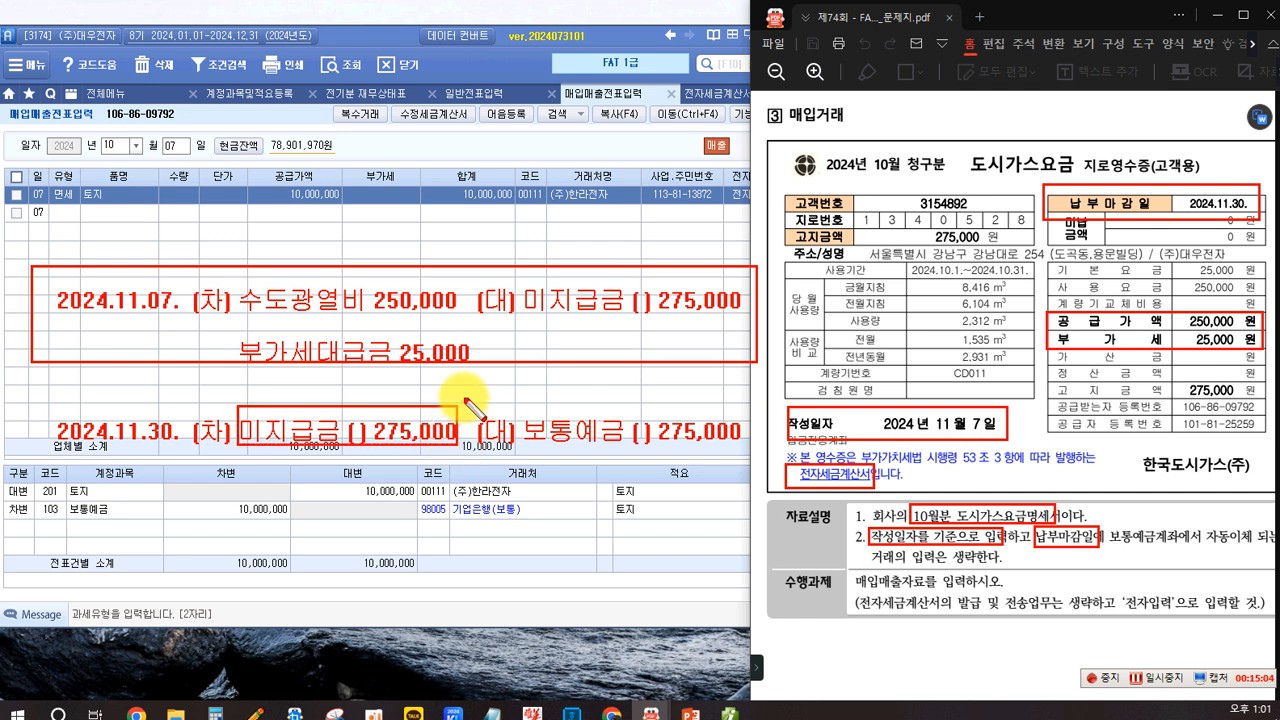
left_click_drag(521, 287, 741, 316)
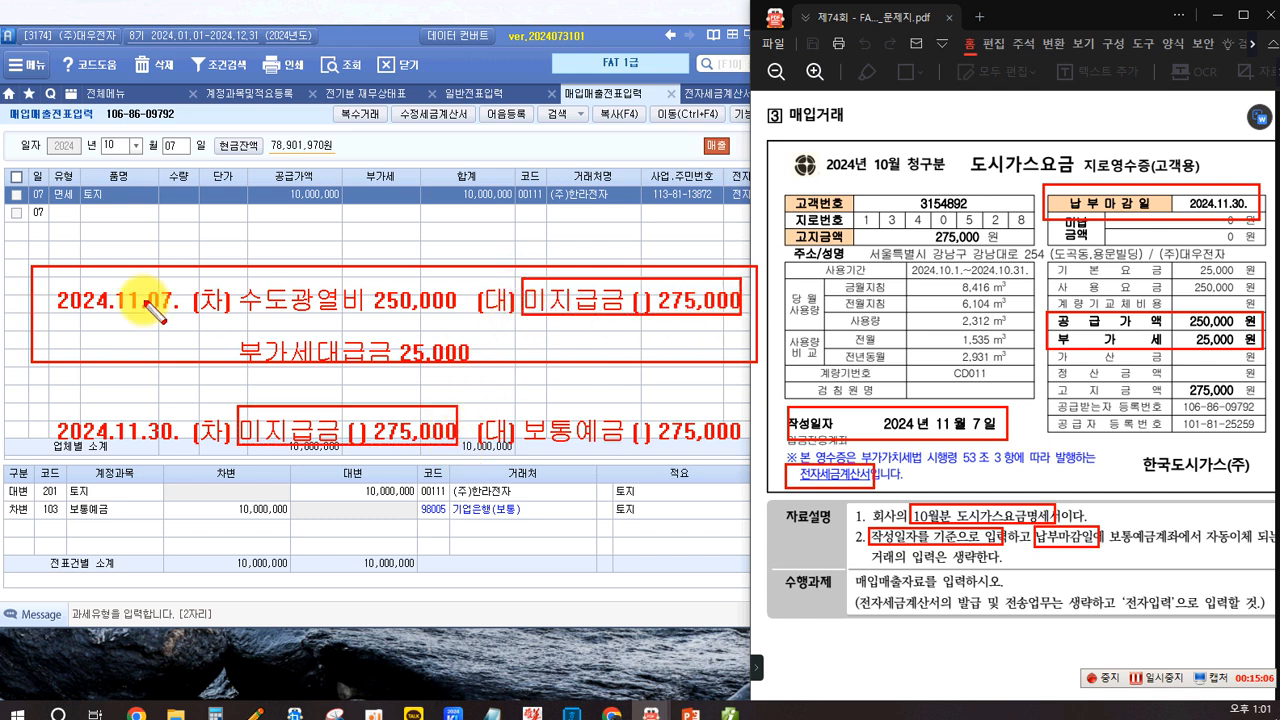
left_click_drag(543, 316, 400, 412)
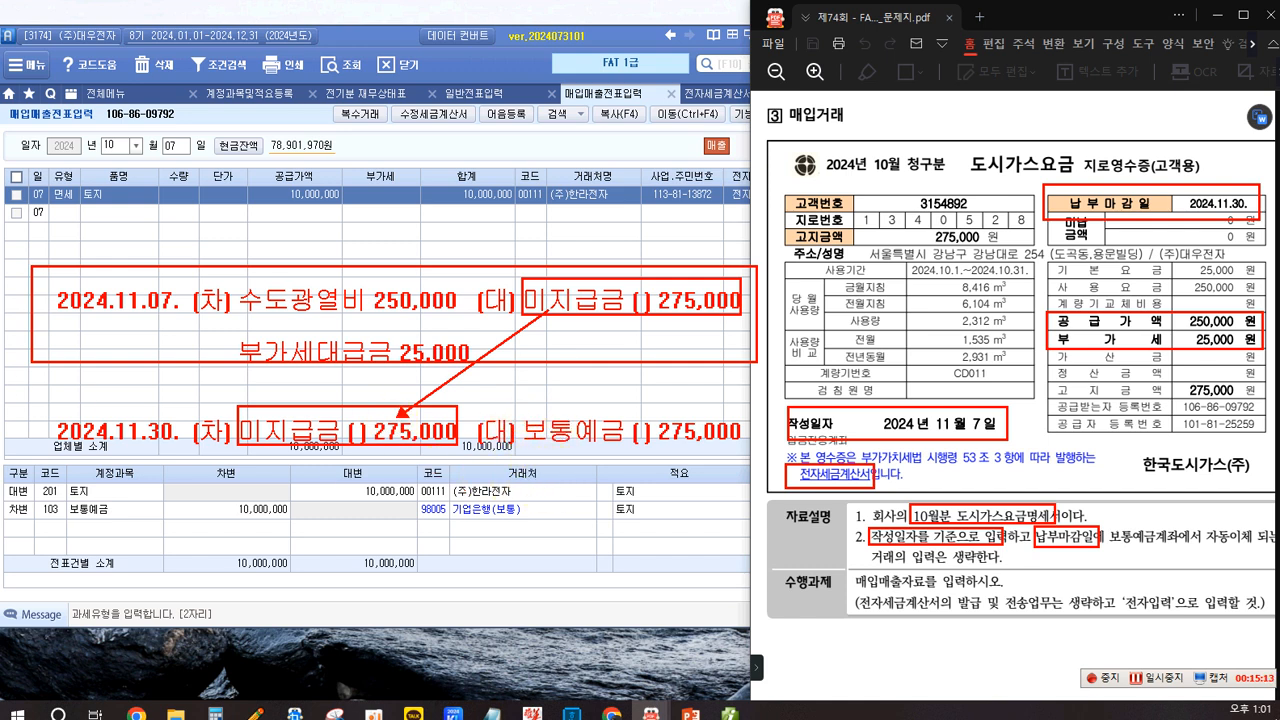
Circle the 보통예금 ( ) 275,000 credit in the November 30 note and the 매입거래 heading in the PDF.
left_click_drag(516, 400, 796, 492)
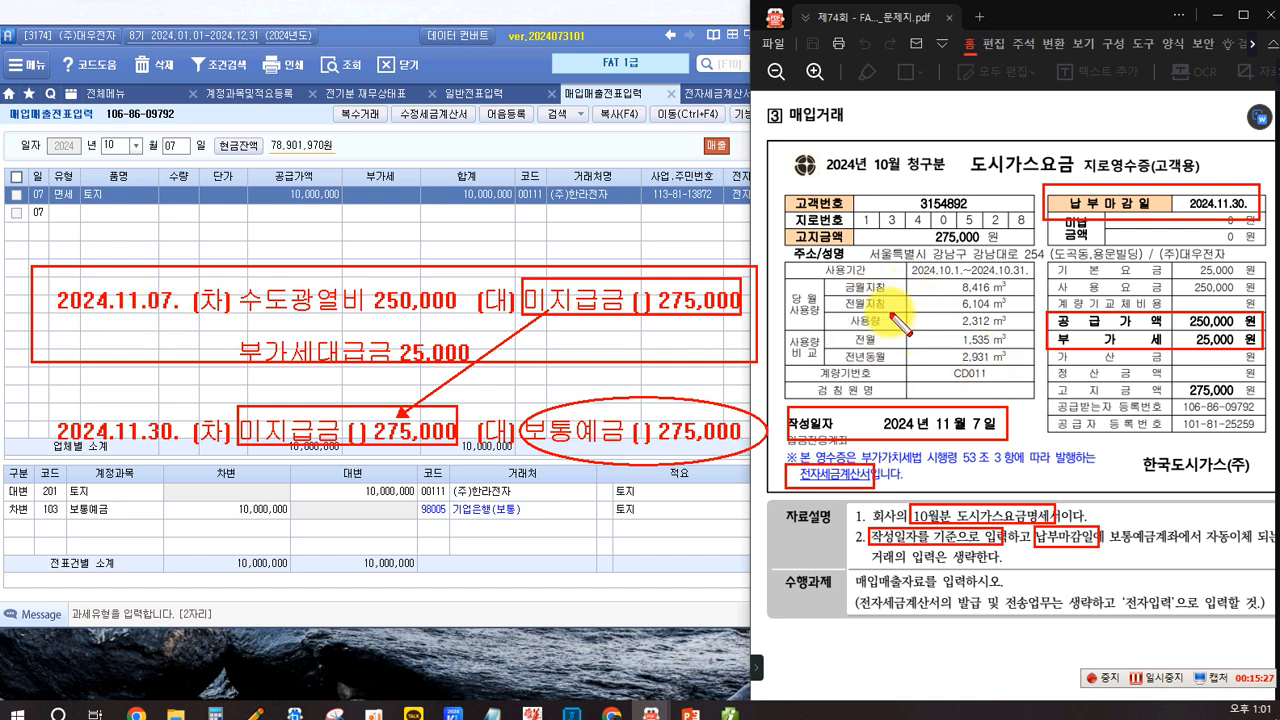
left_click_drag(786, 88, 857, 138)
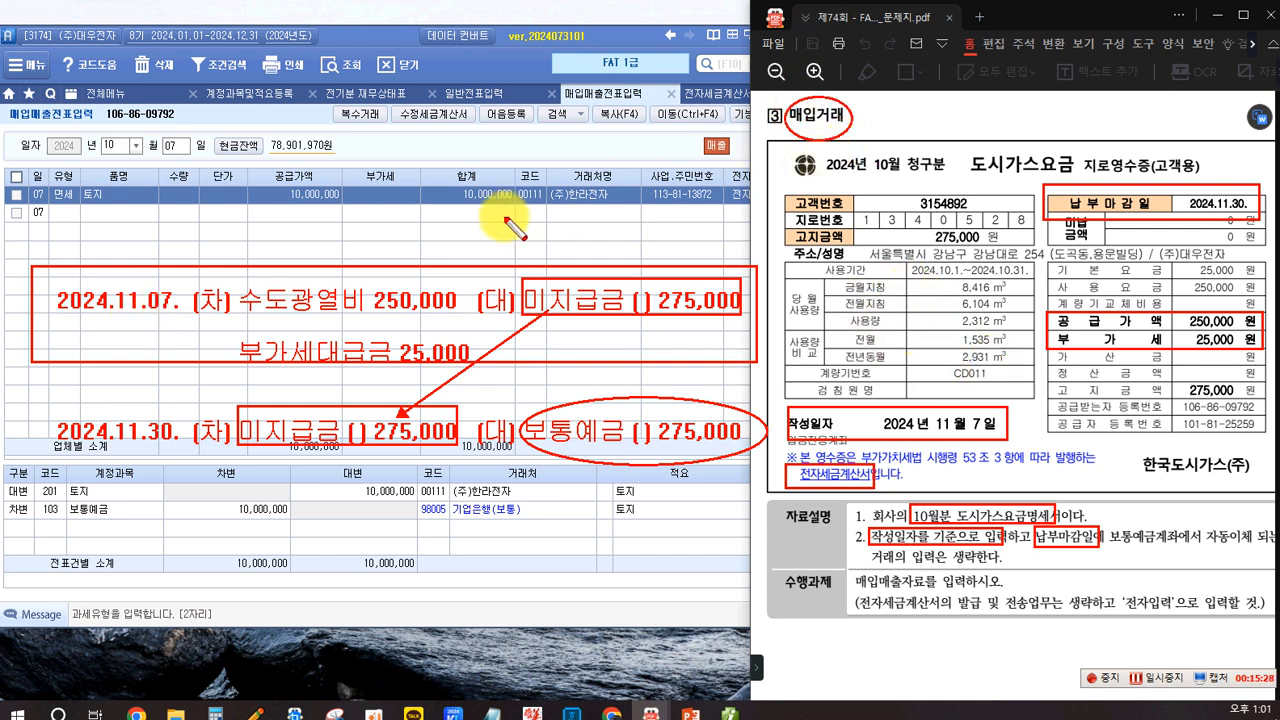
Clear the screen annotations and start a purchase entry of type 51 과세 dated November 7.
key("Escape")
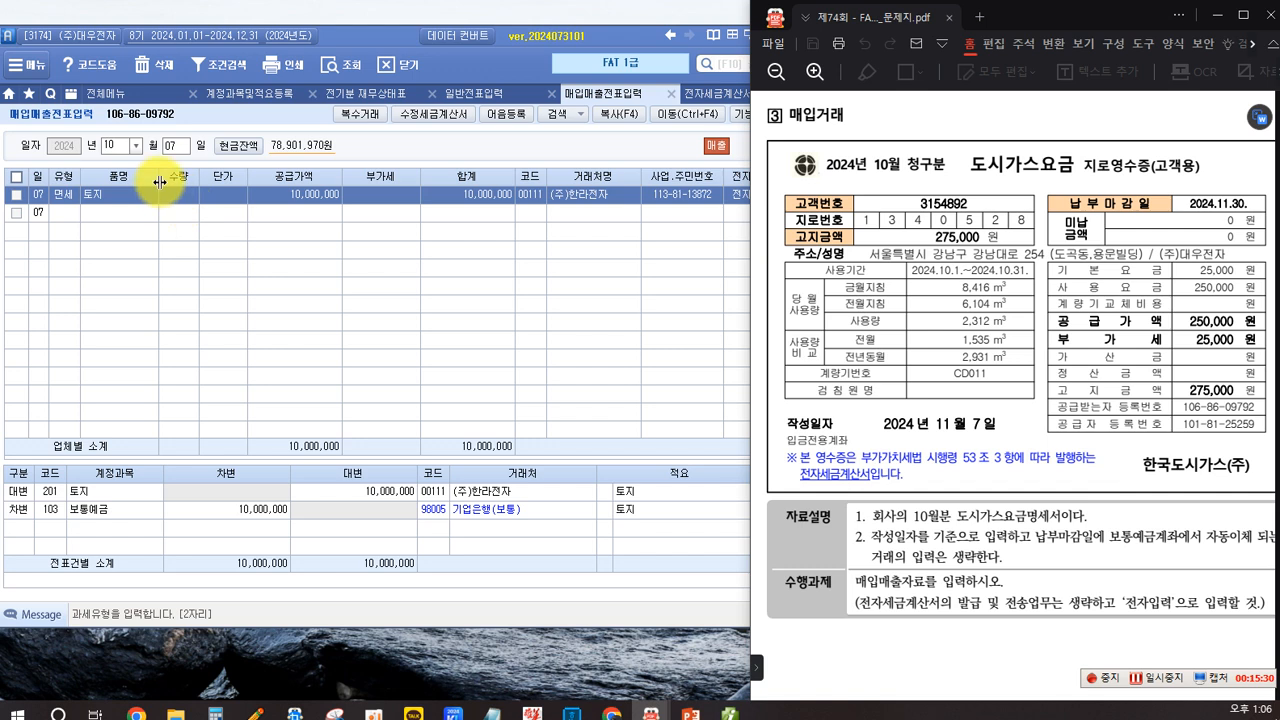
left_click(135, 145)
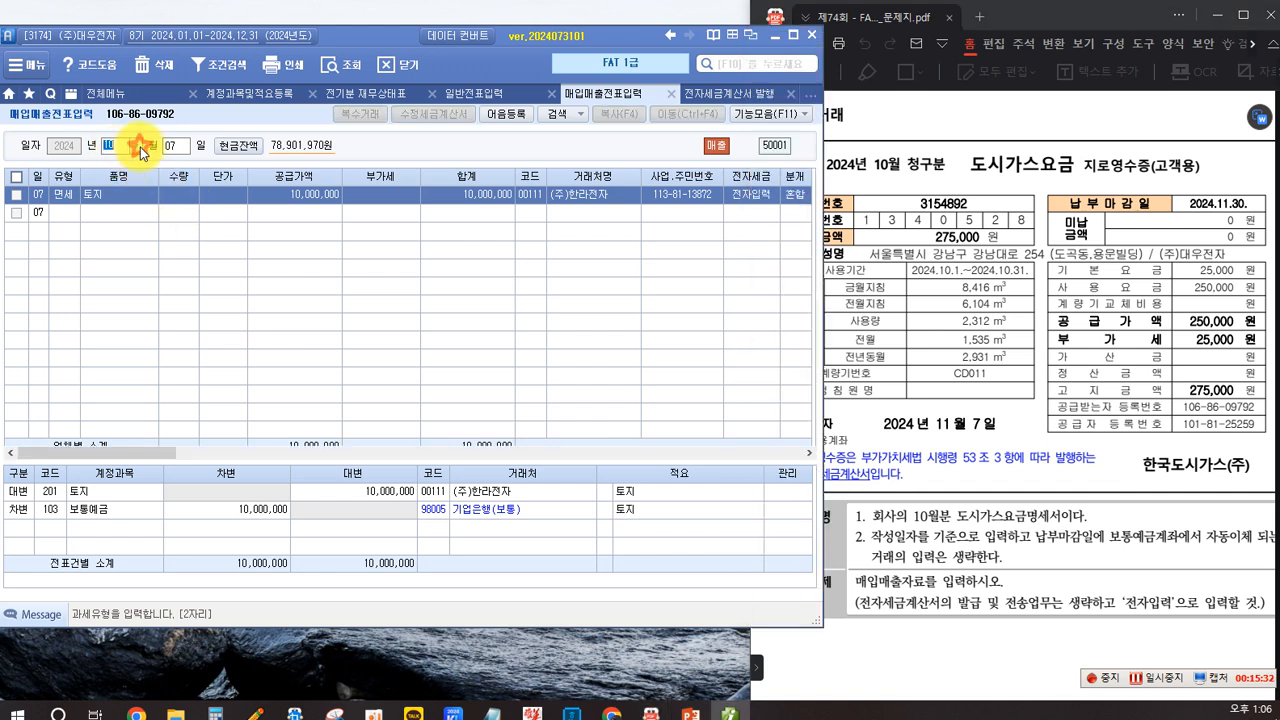
left_click(115, 284)
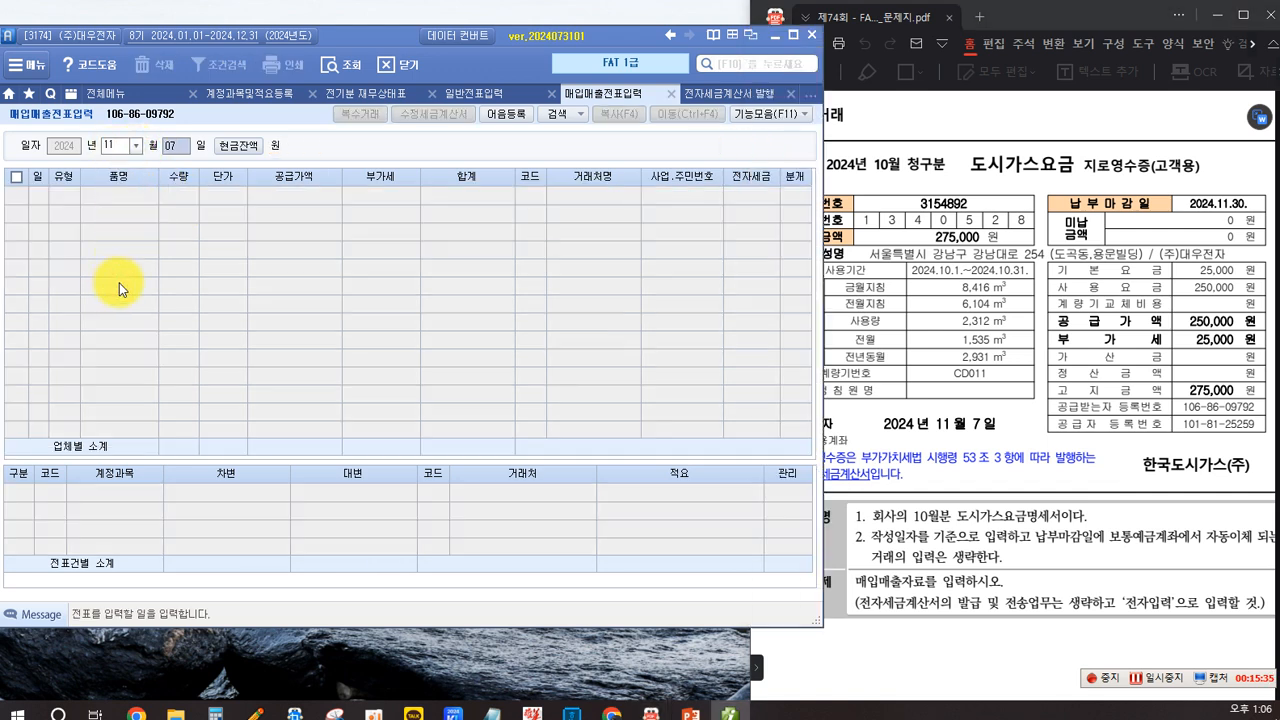
key("Return")
key("Return")
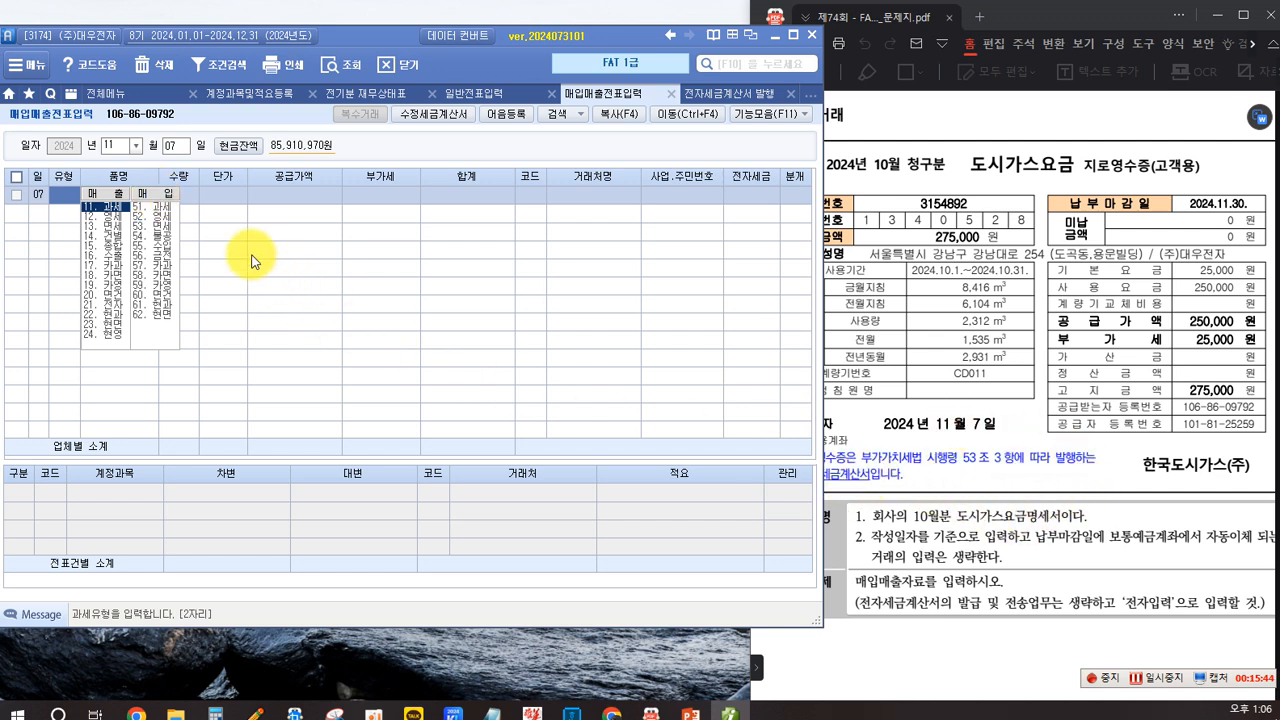
left_click(163, 213)
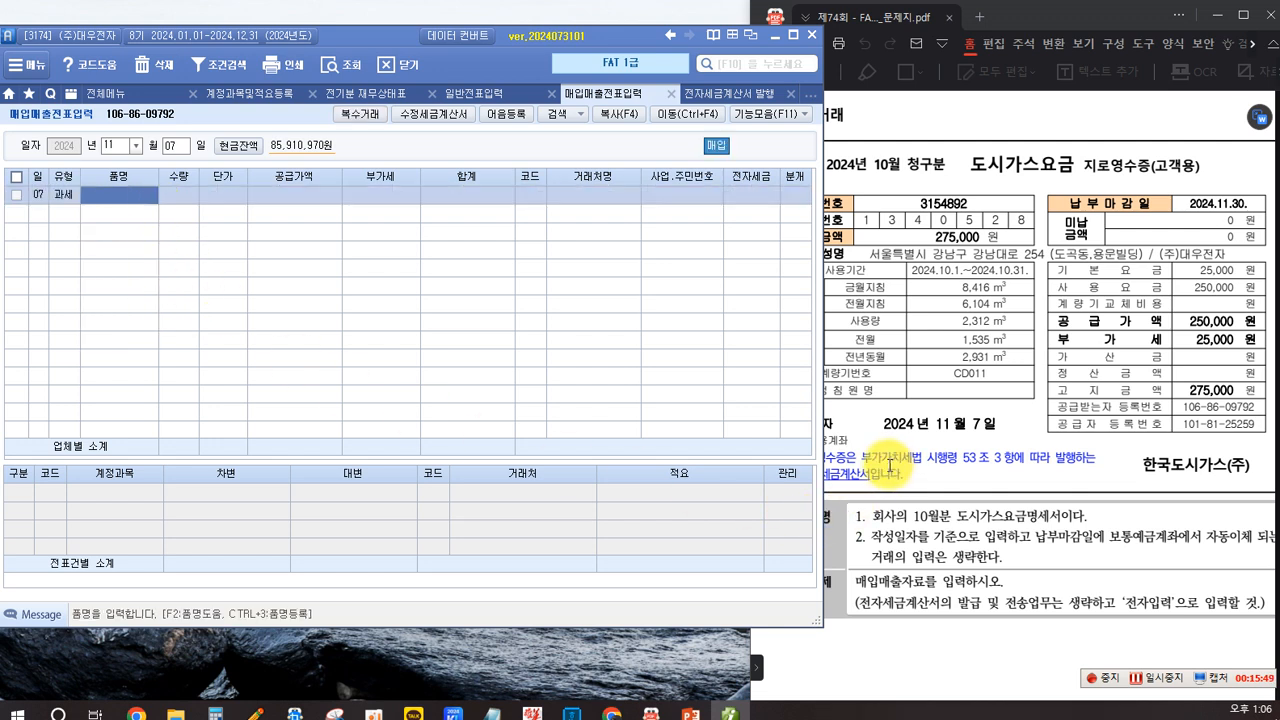
Enter the item 도시가스요금 with a supply value of 250,000 and VAT of 25,000.
type("도시")
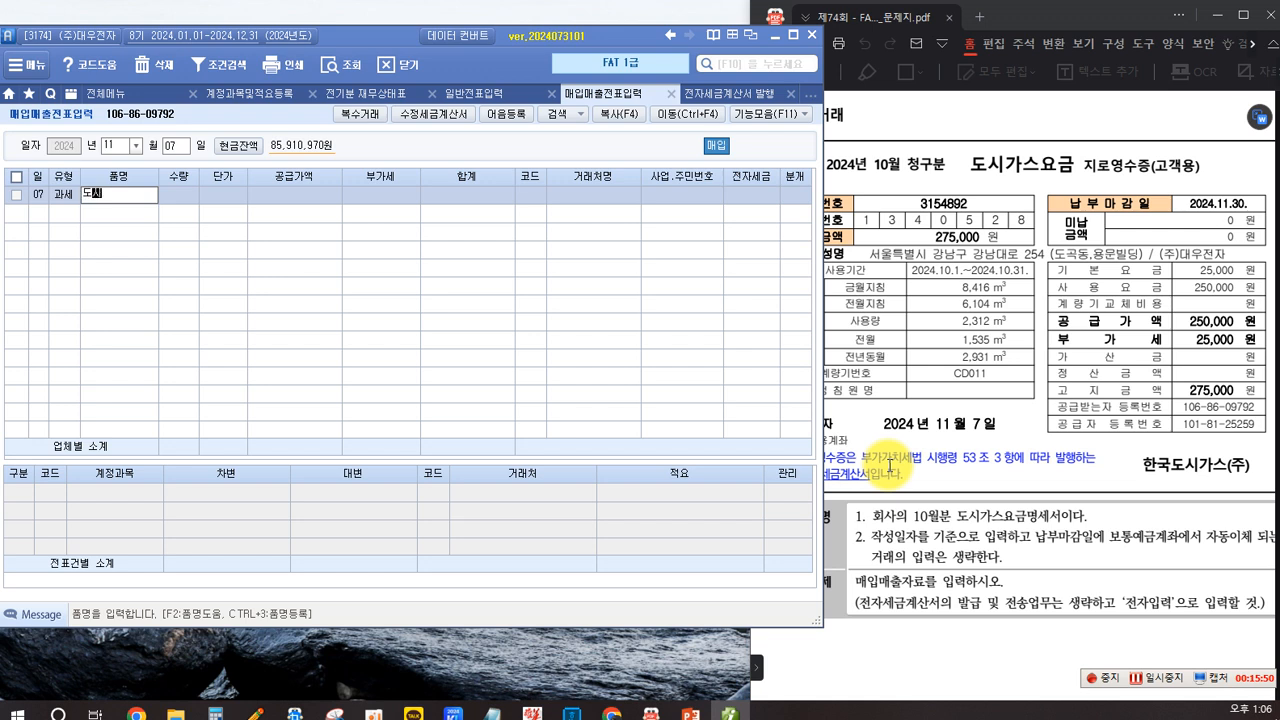
type("가스요금")
key("Return")
key("Return")
key("Return")
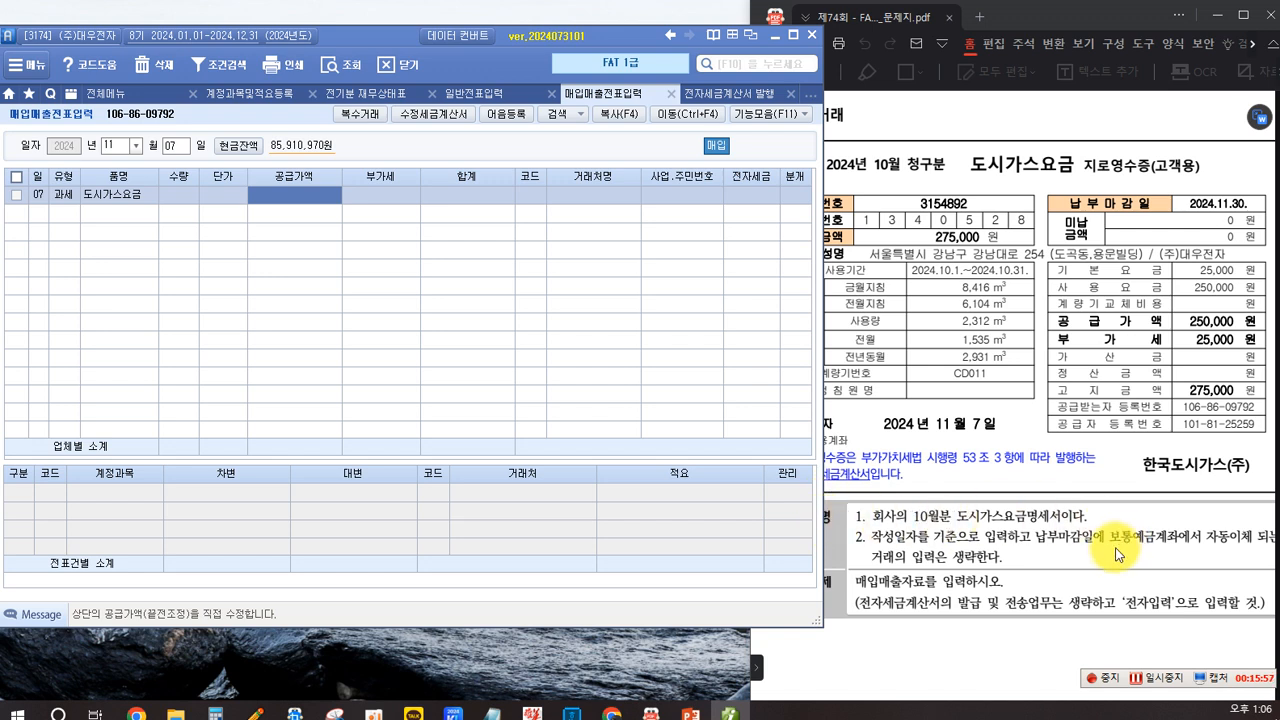
type("2500000")
key("Return")
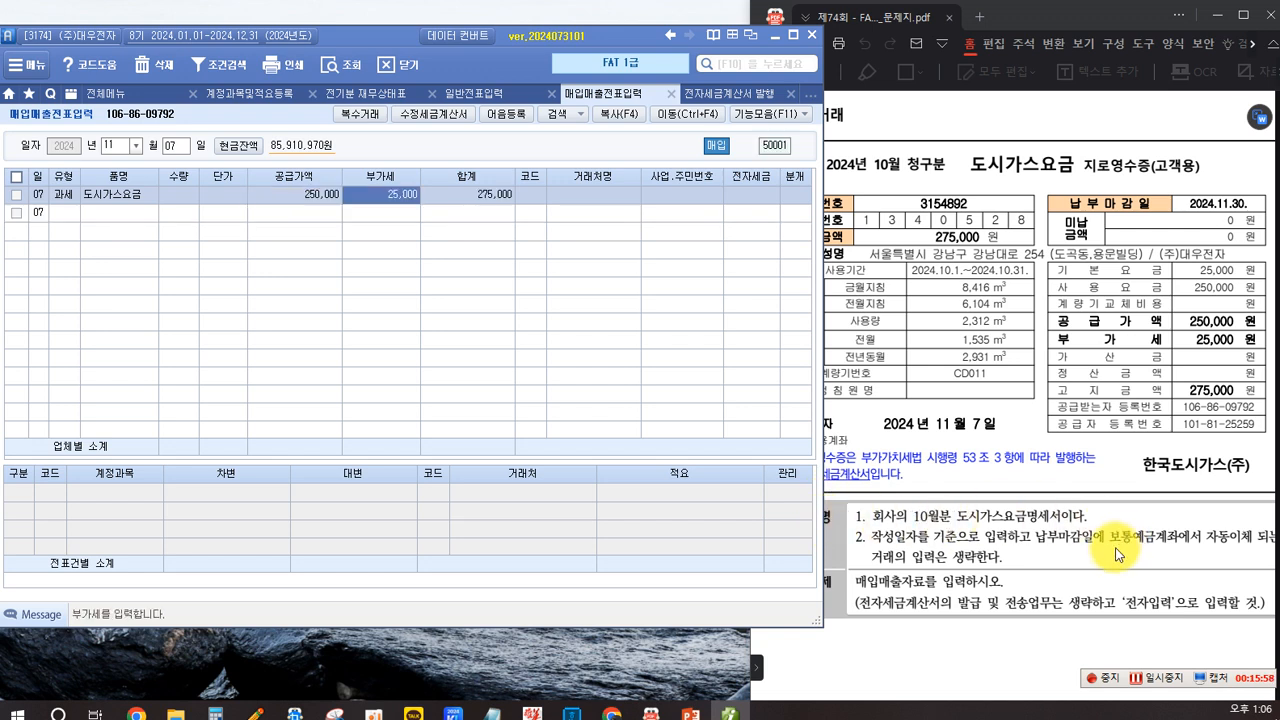
key("Return")
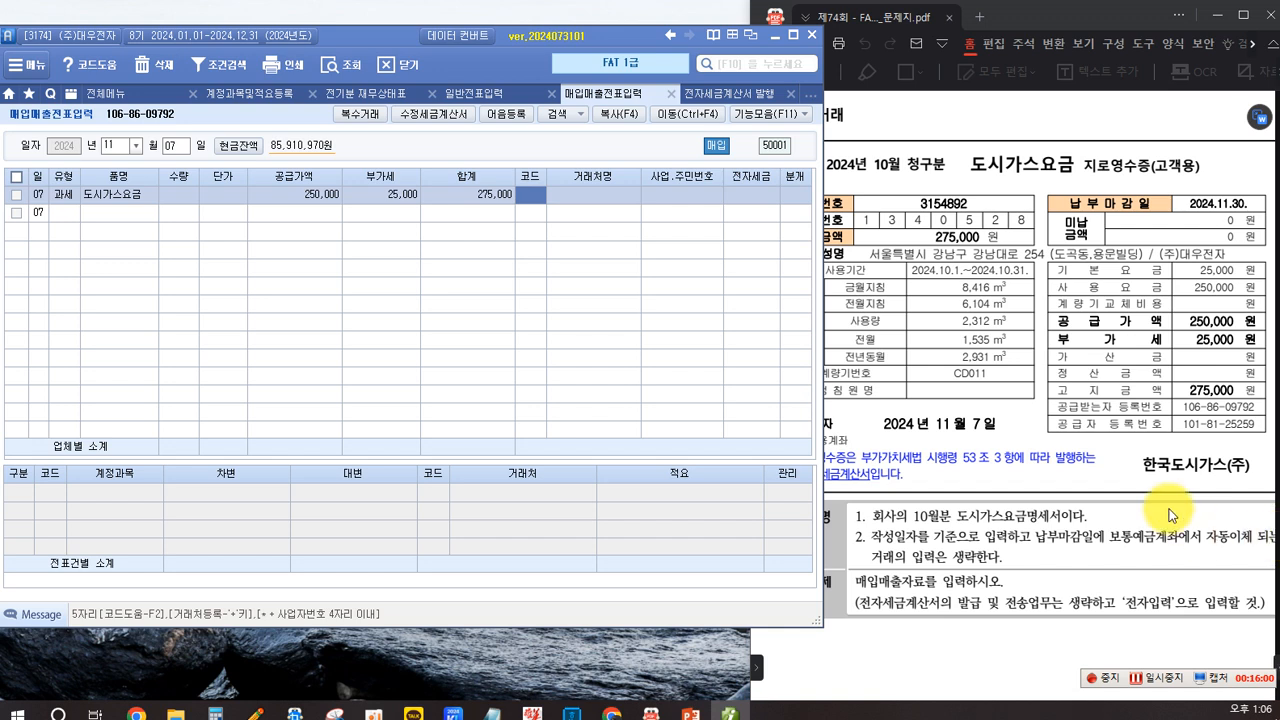
Look up 한국도시가스(주) and assign it as the entry's trading partner.
key("F2")
type("한국ㄷ")
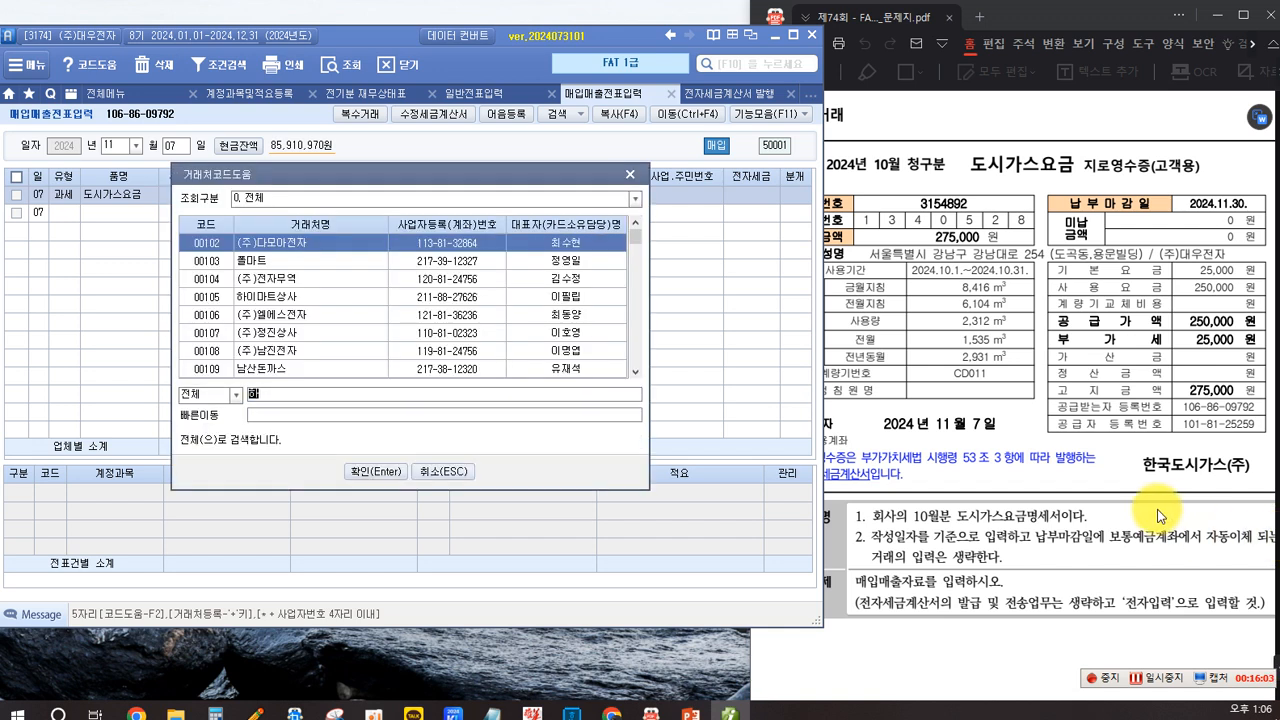
key("Return")
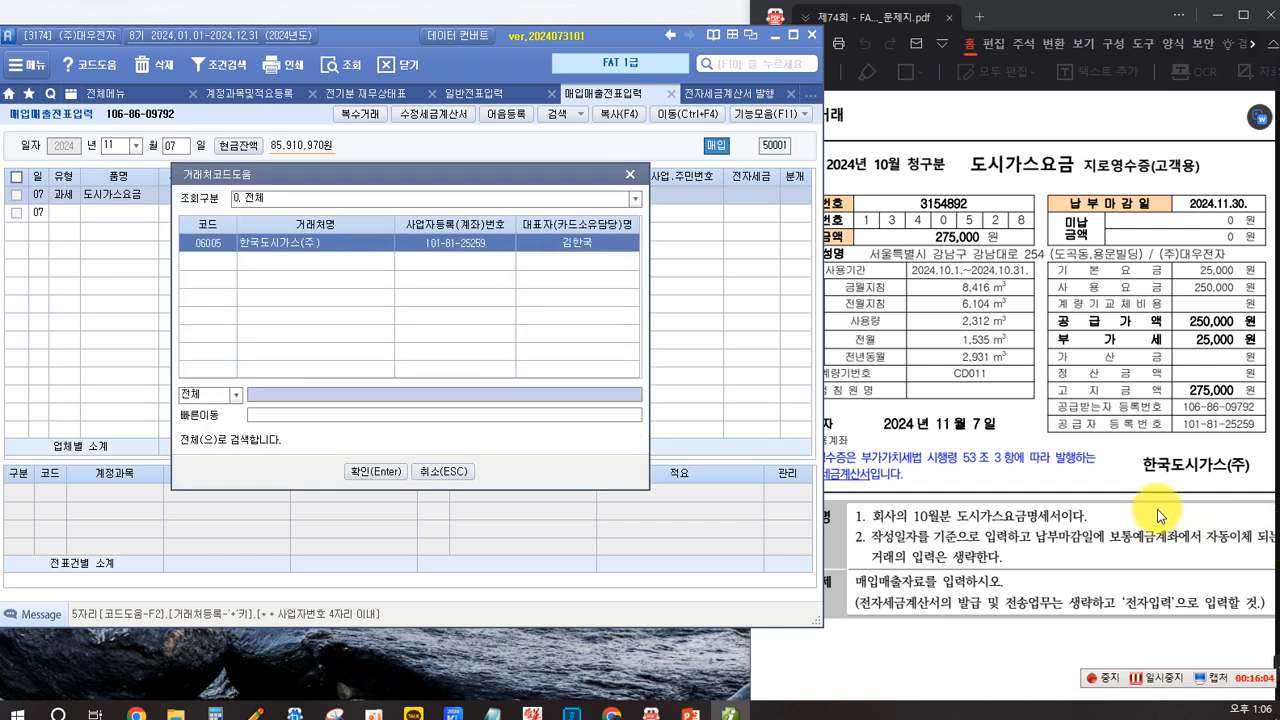
key("Return")
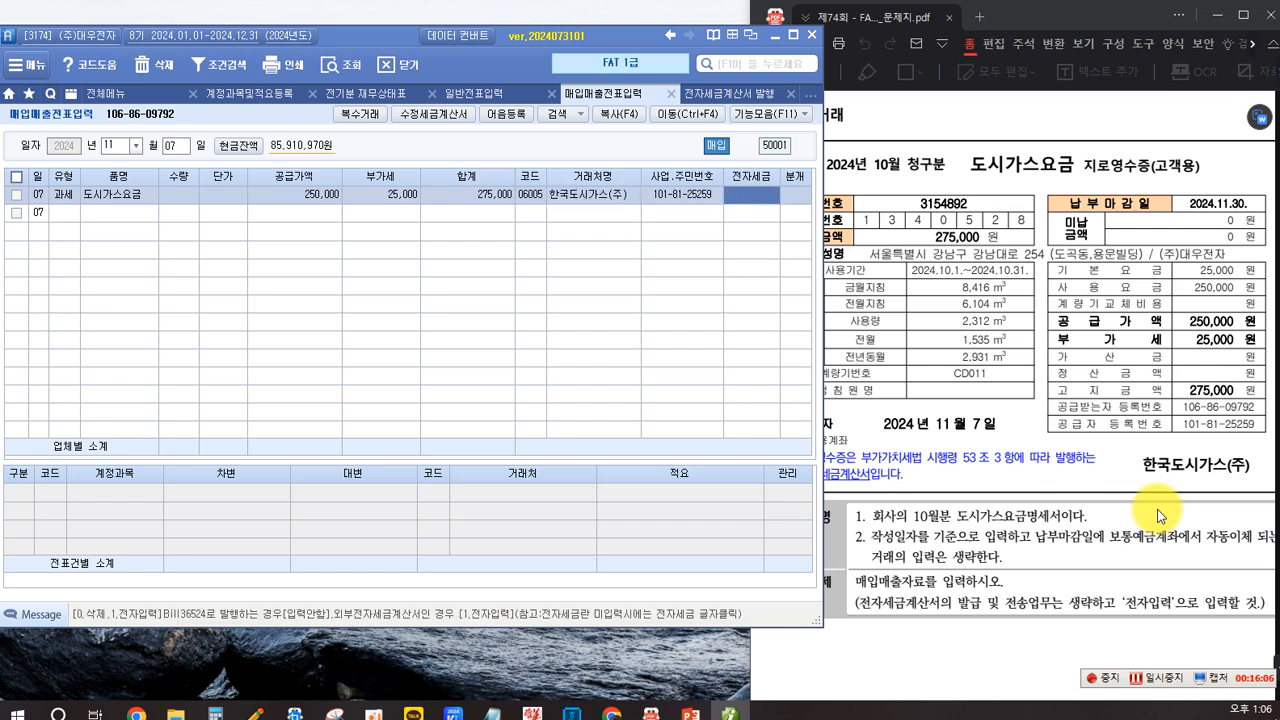
Mark the entry's tax invoice as 전자입력 and set its journal type to 혼합.
key("1")
key("Return")
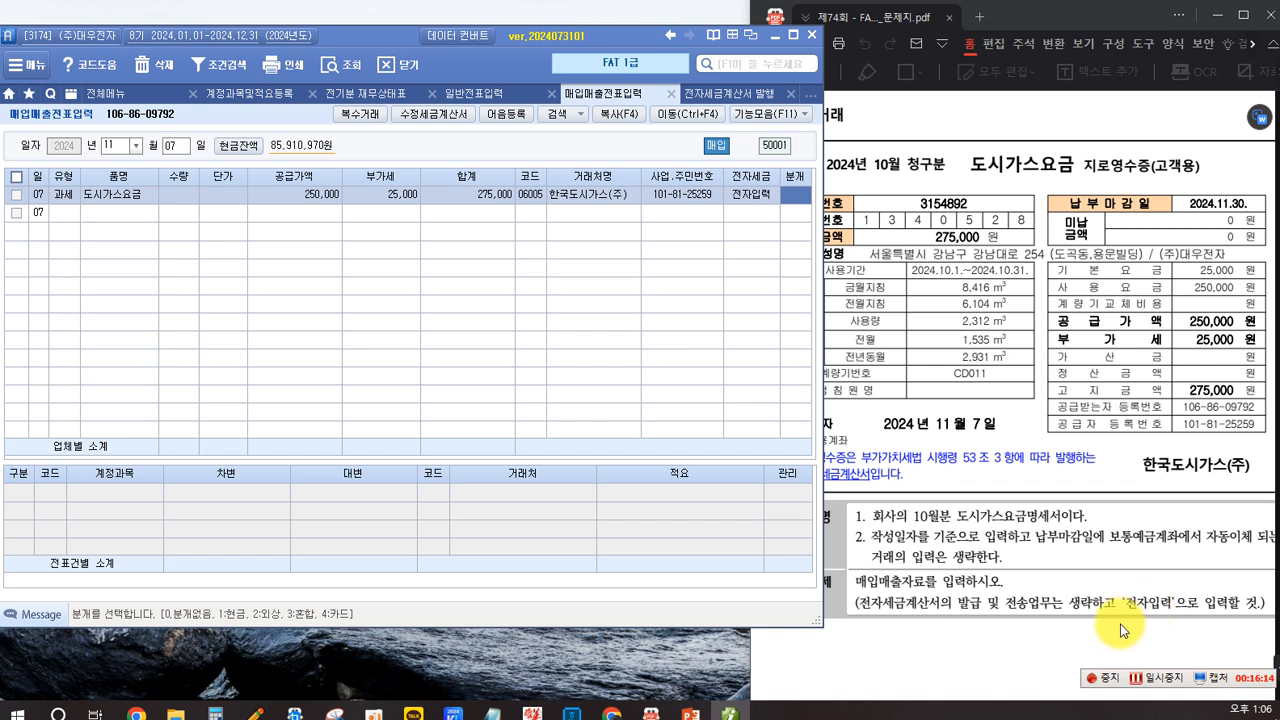
key("3")
key("Return")
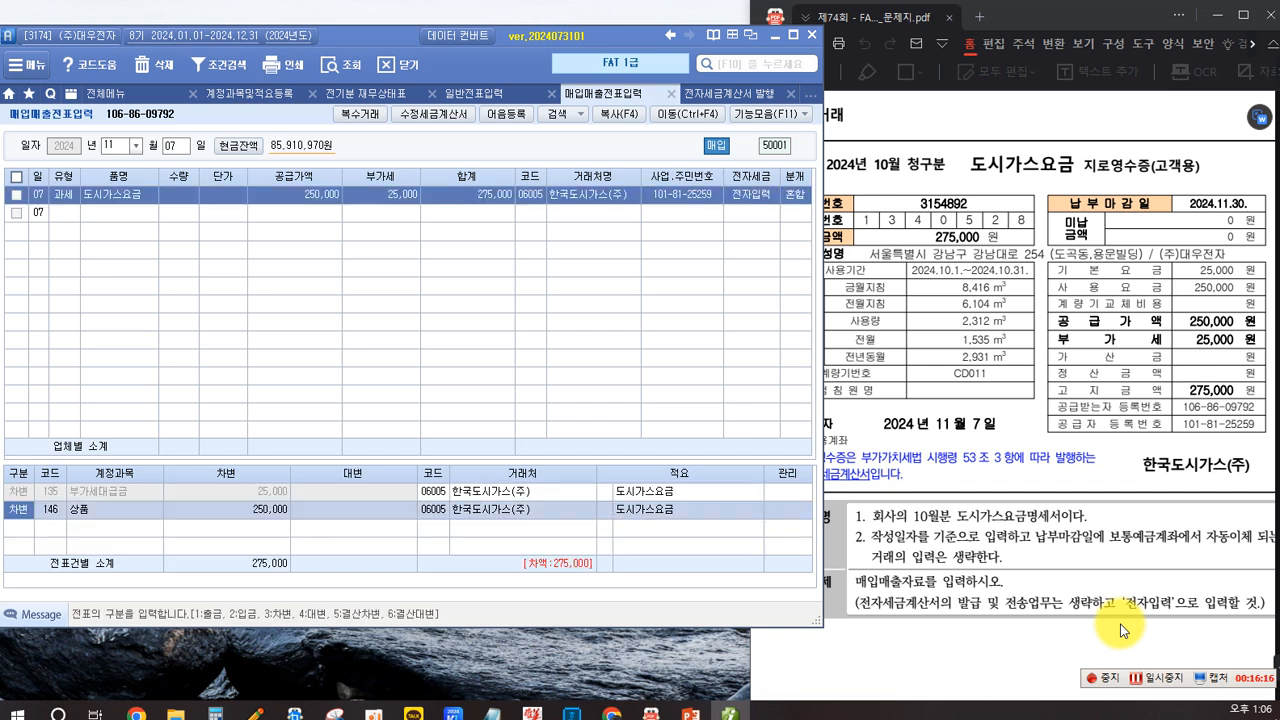
Replace the 상품 account on the 250,000 debit line with 수도광열비 (815).
key("Return")
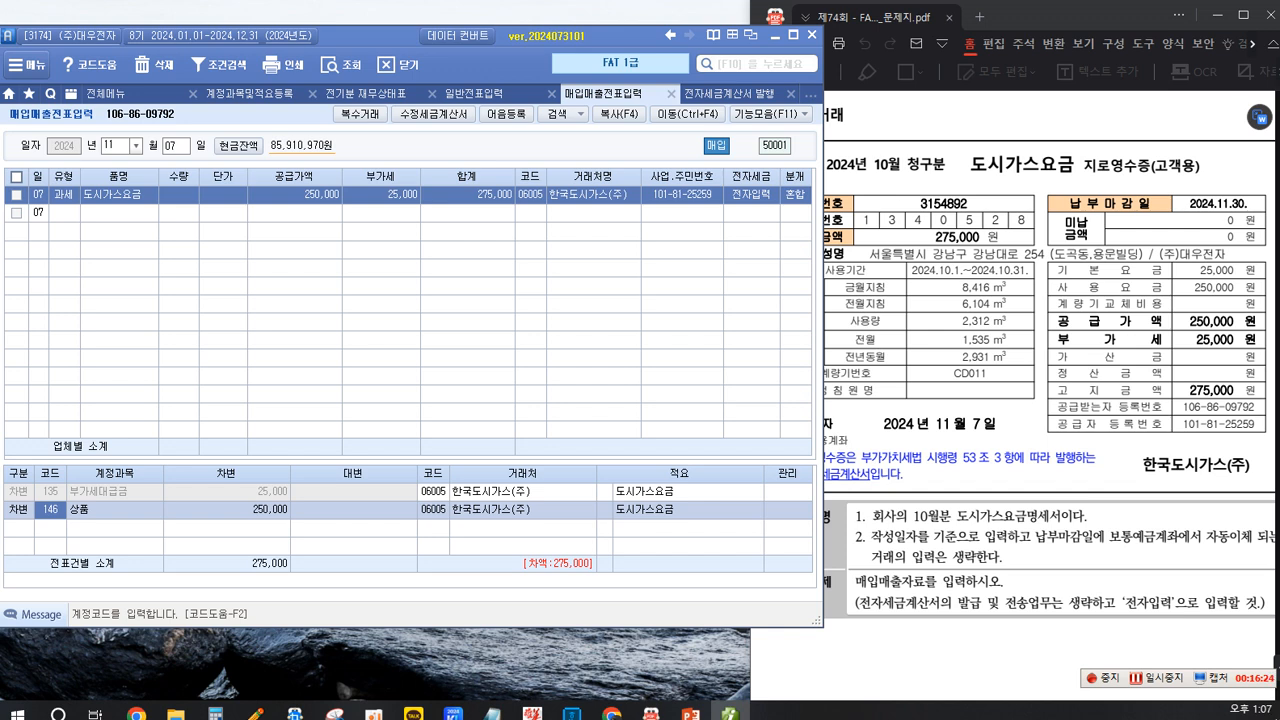
key("F2")
type("수별")
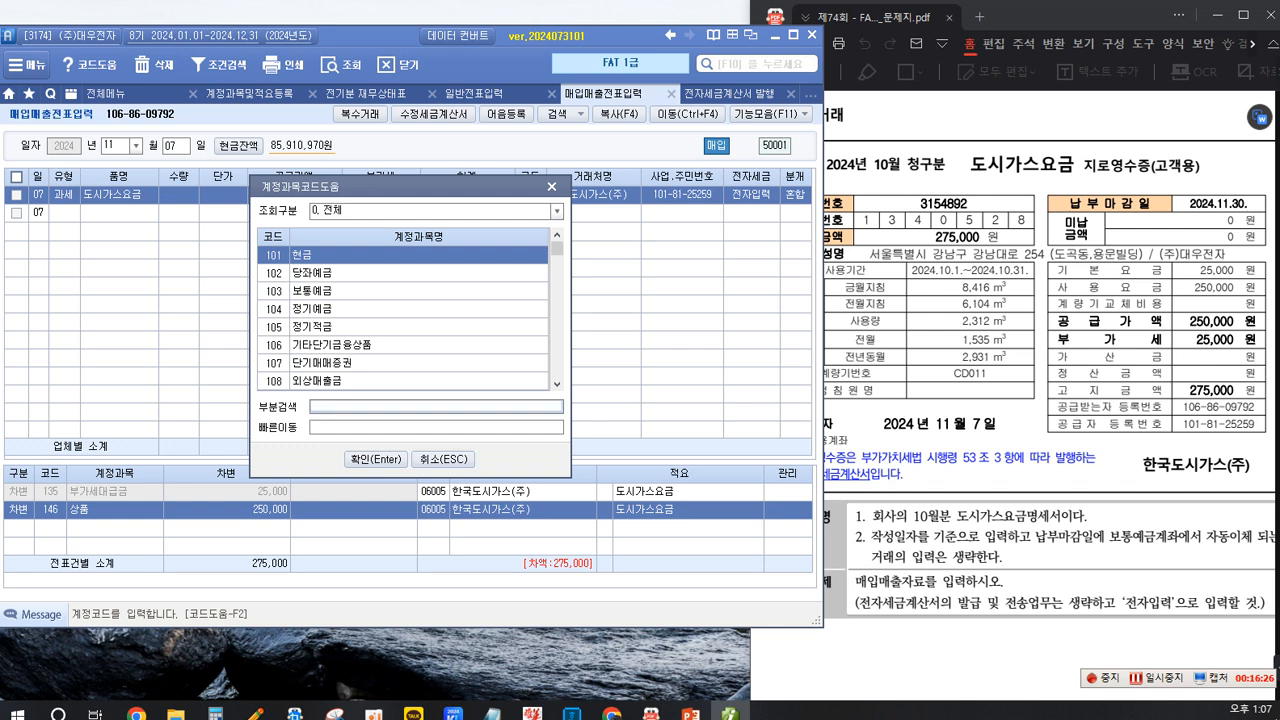
type("도ㄱ")
key("Return")
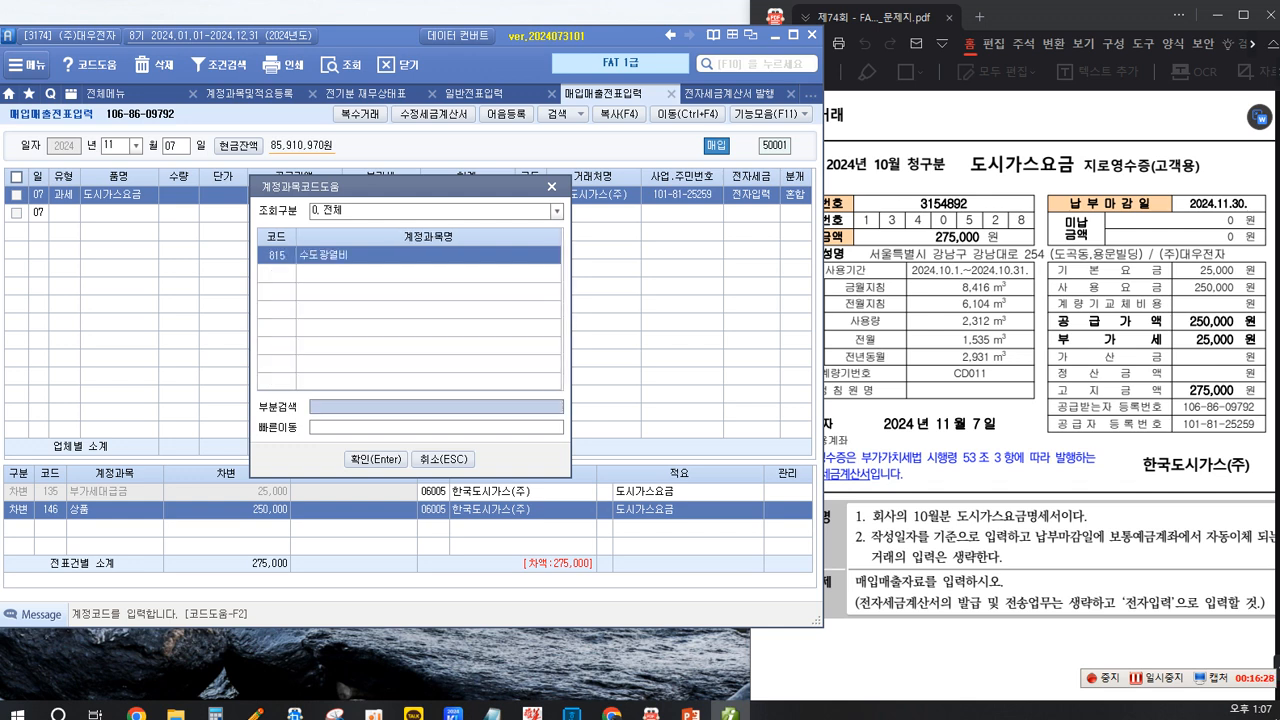
key("Return")
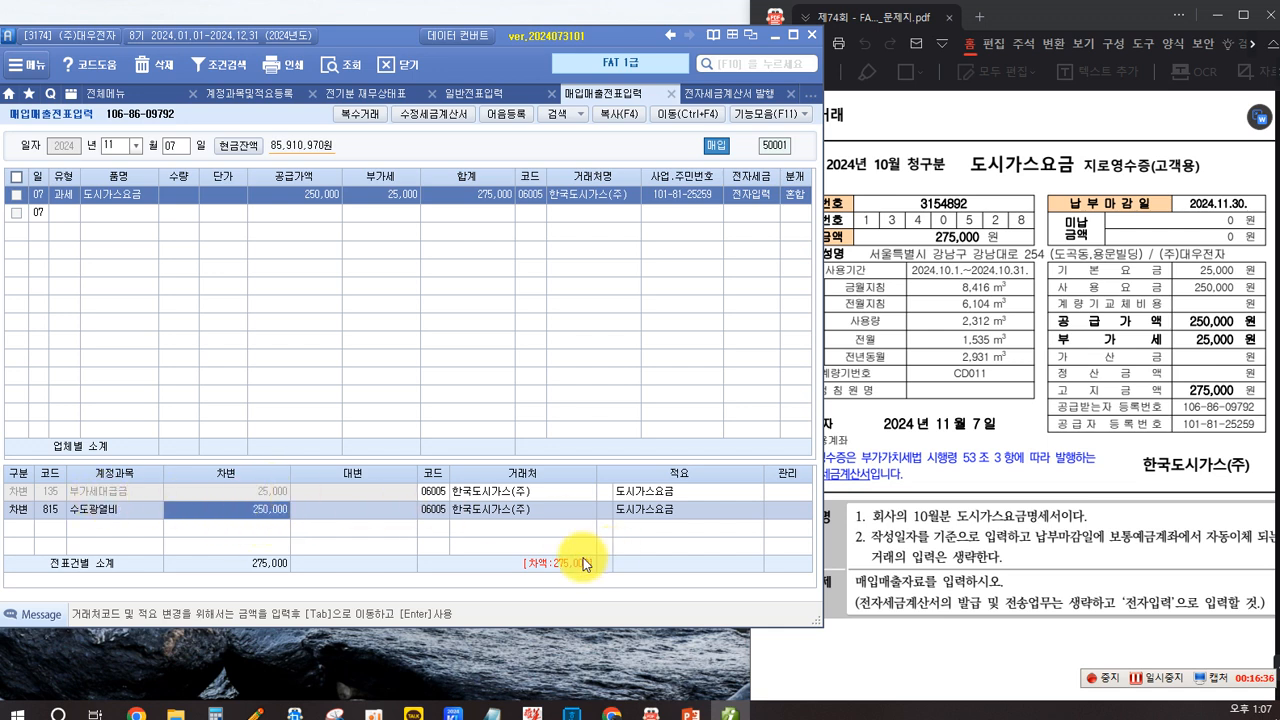
key("Return")
Add a credit line for 미지급금 (253) of 275,000 and reopen the saved gas entry to check its journal.
type("4")
key("Return")
type("253")
key("Return")
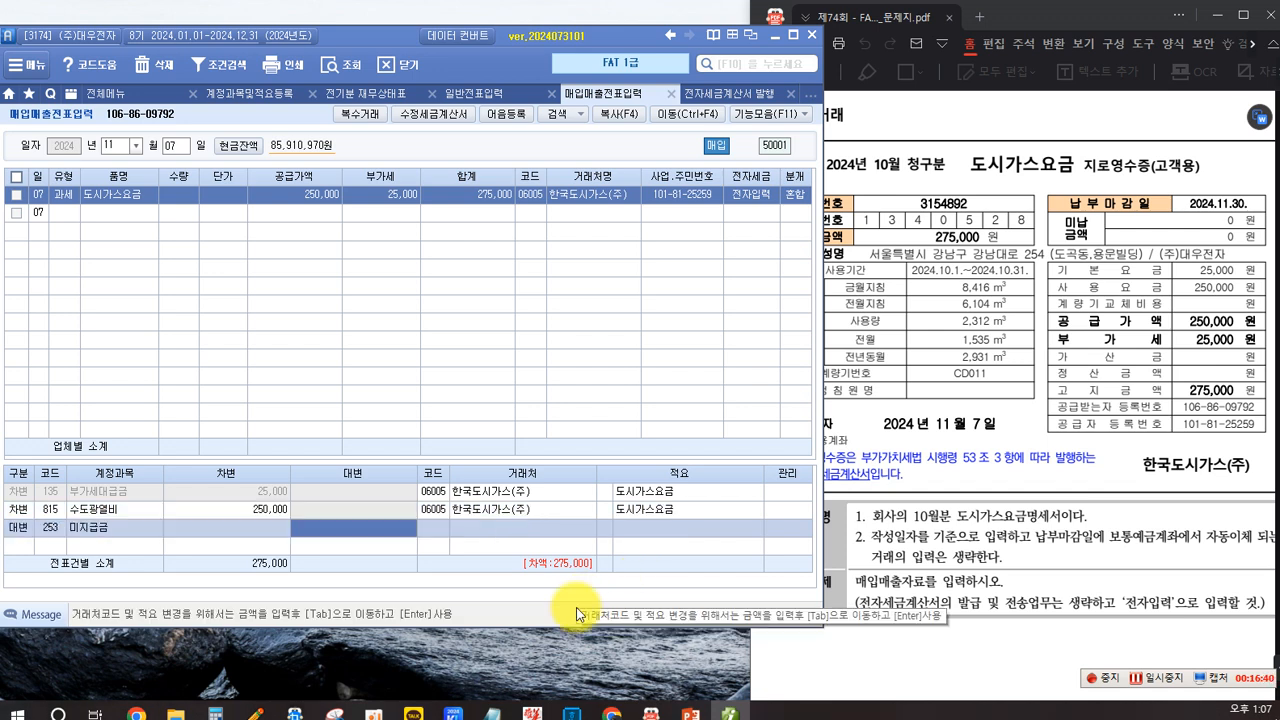
type("2750000")
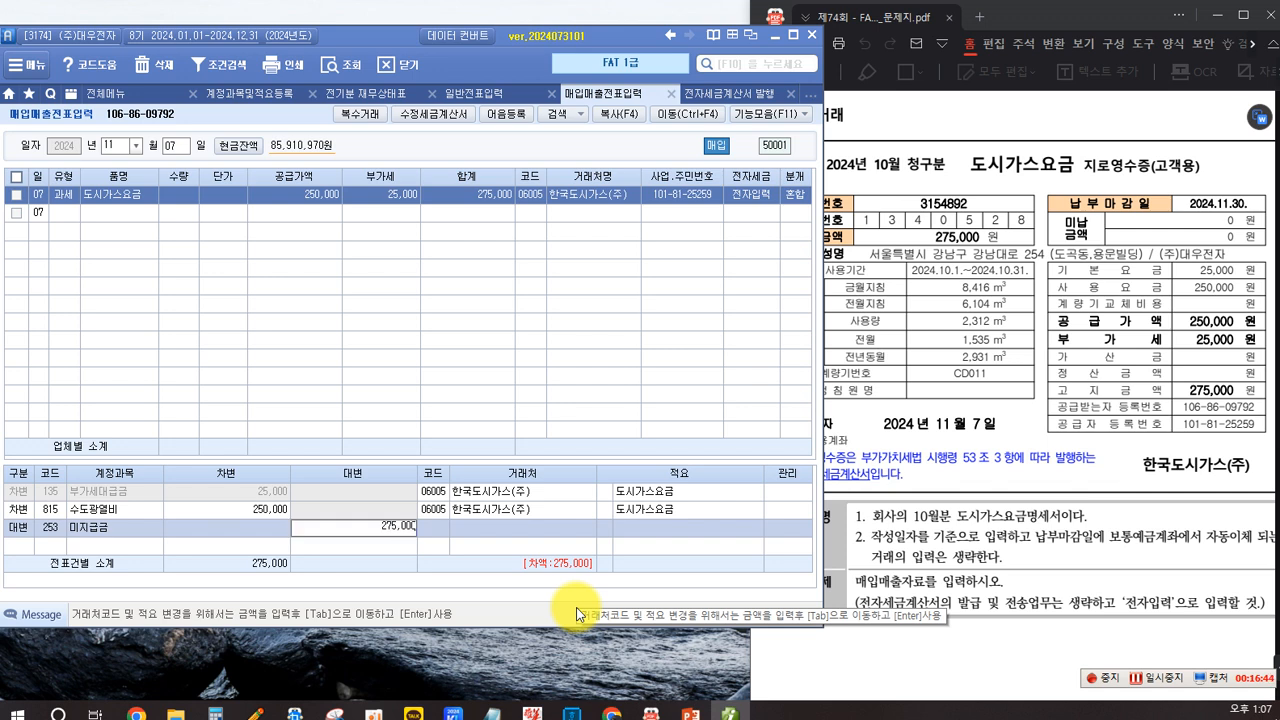
key("Return")
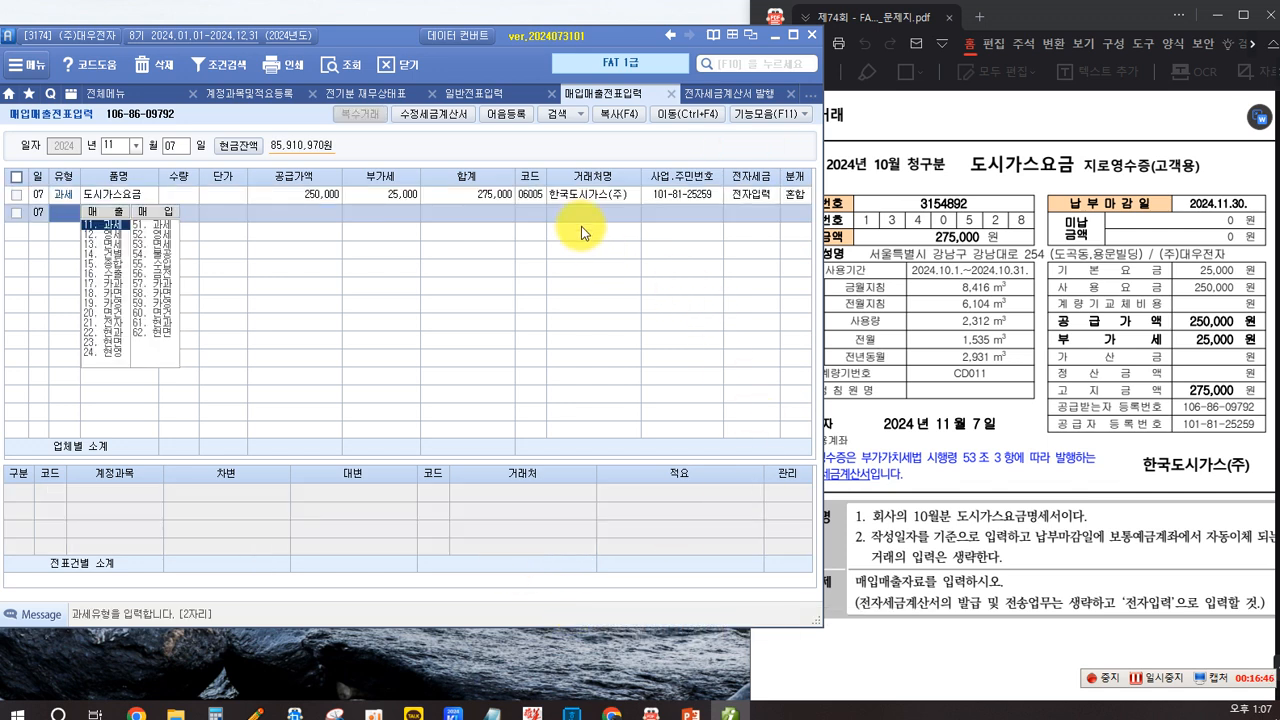
left_click(583, 193)
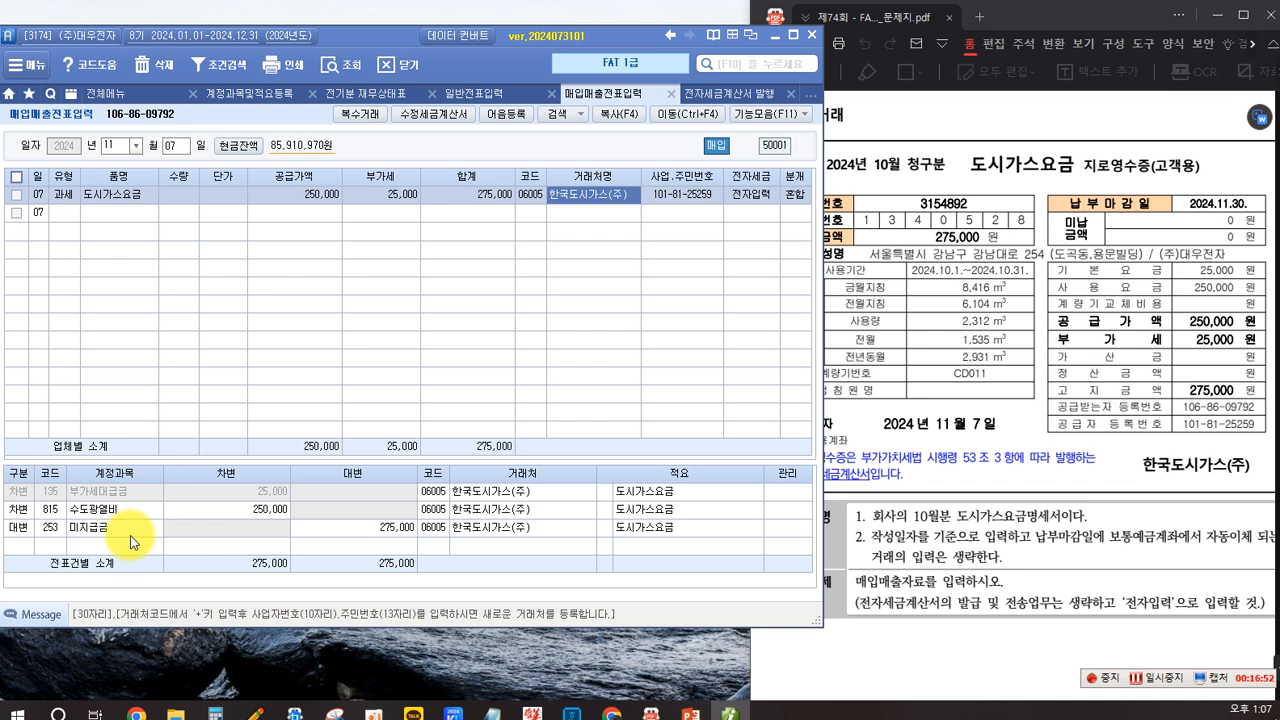
Go to purchase task 4 in the PDF and box 매입거래, the 신용카드매출전표 title, 영업부 직원의 회식 and 일품한식당은.
left_click(855, 418)
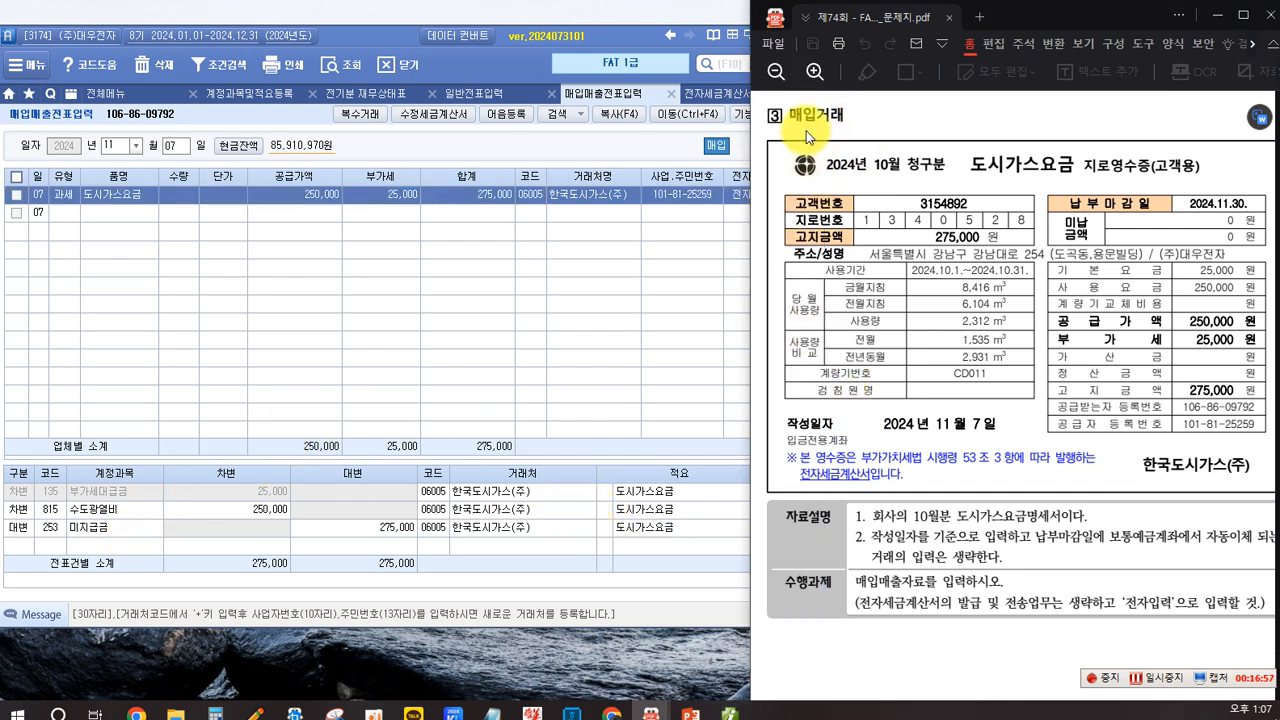
scroll(893, 358, "down", 10)
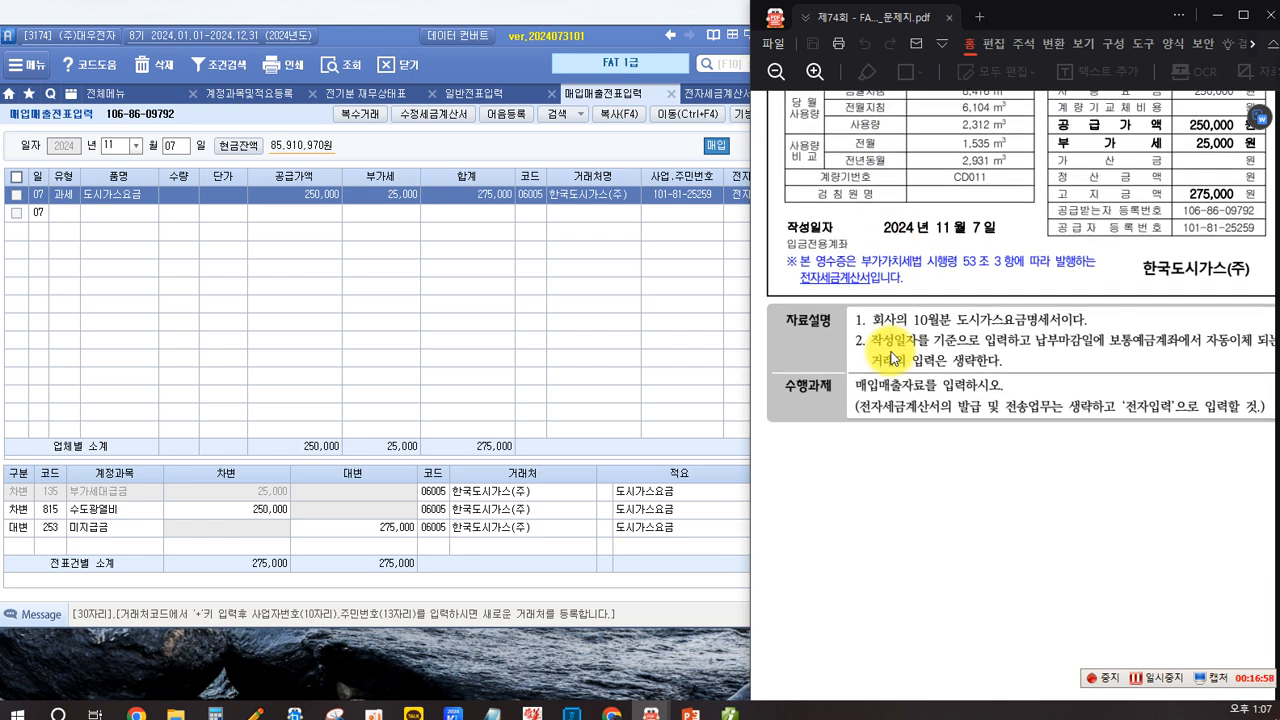
scroll(893, 358, "down", 4)
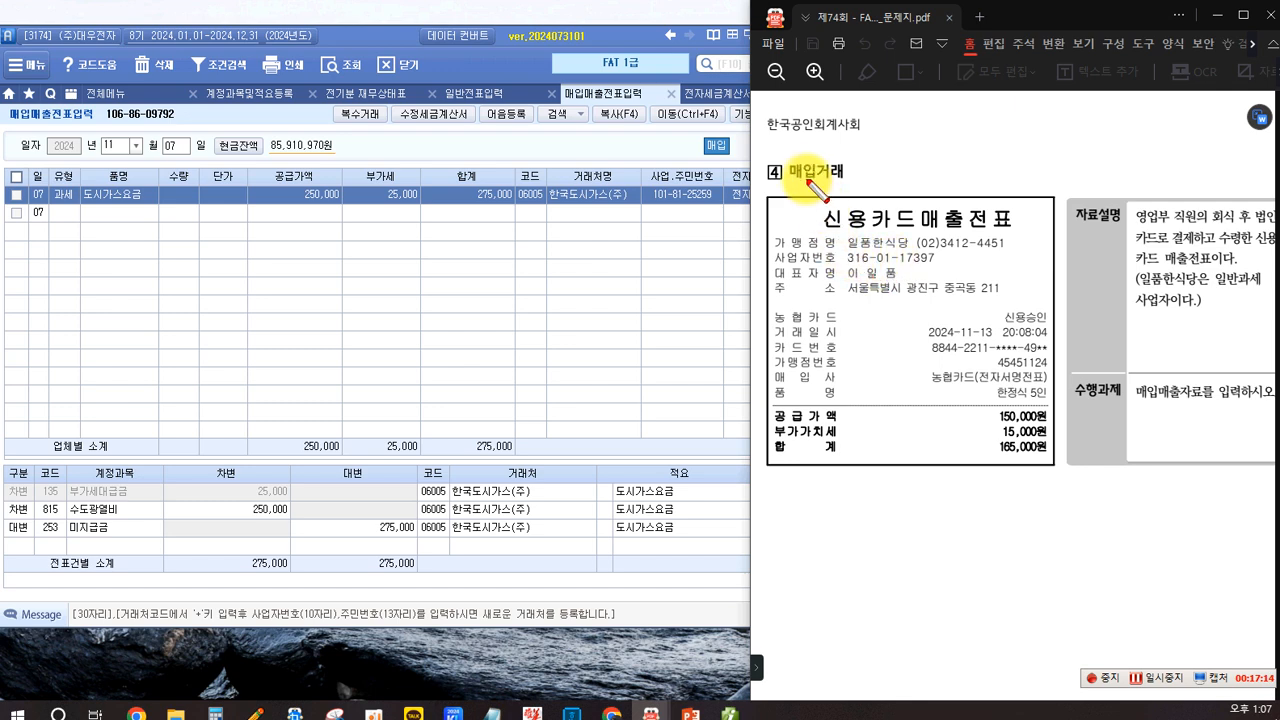
left_click_drag(782, 156, 1021, 230)
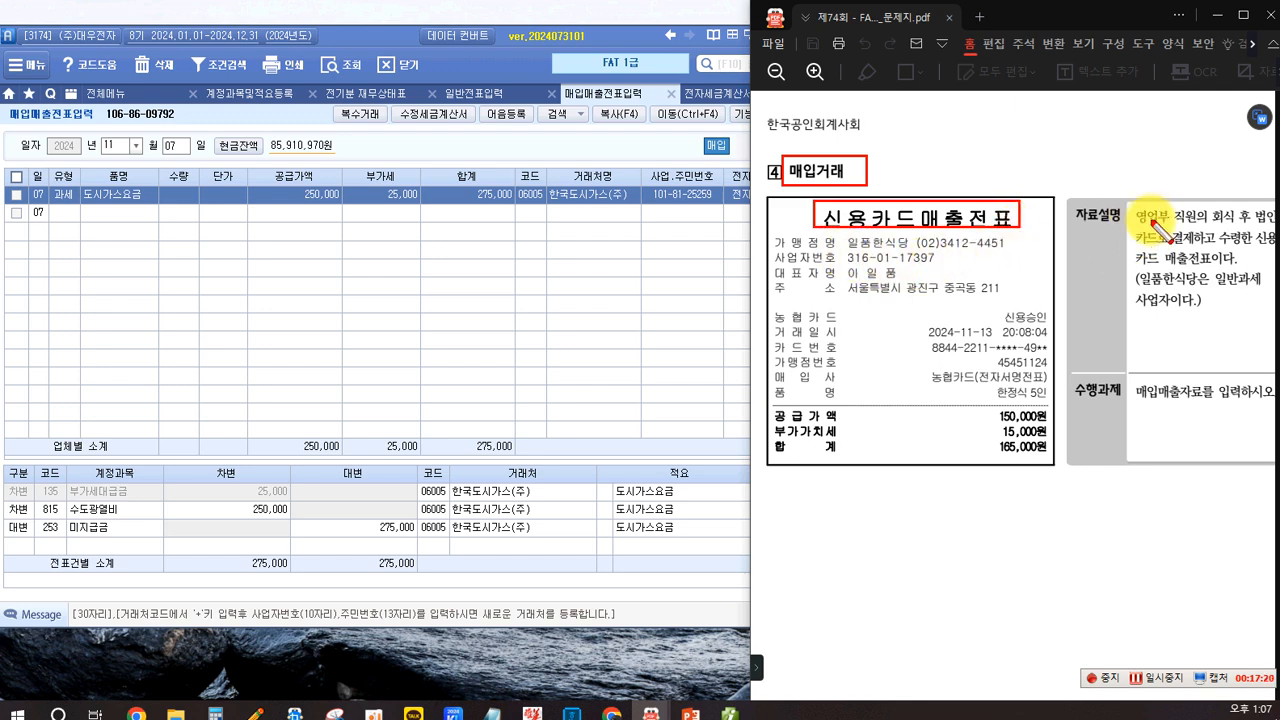
left_click_drag(1133, 207, 1238, 227)
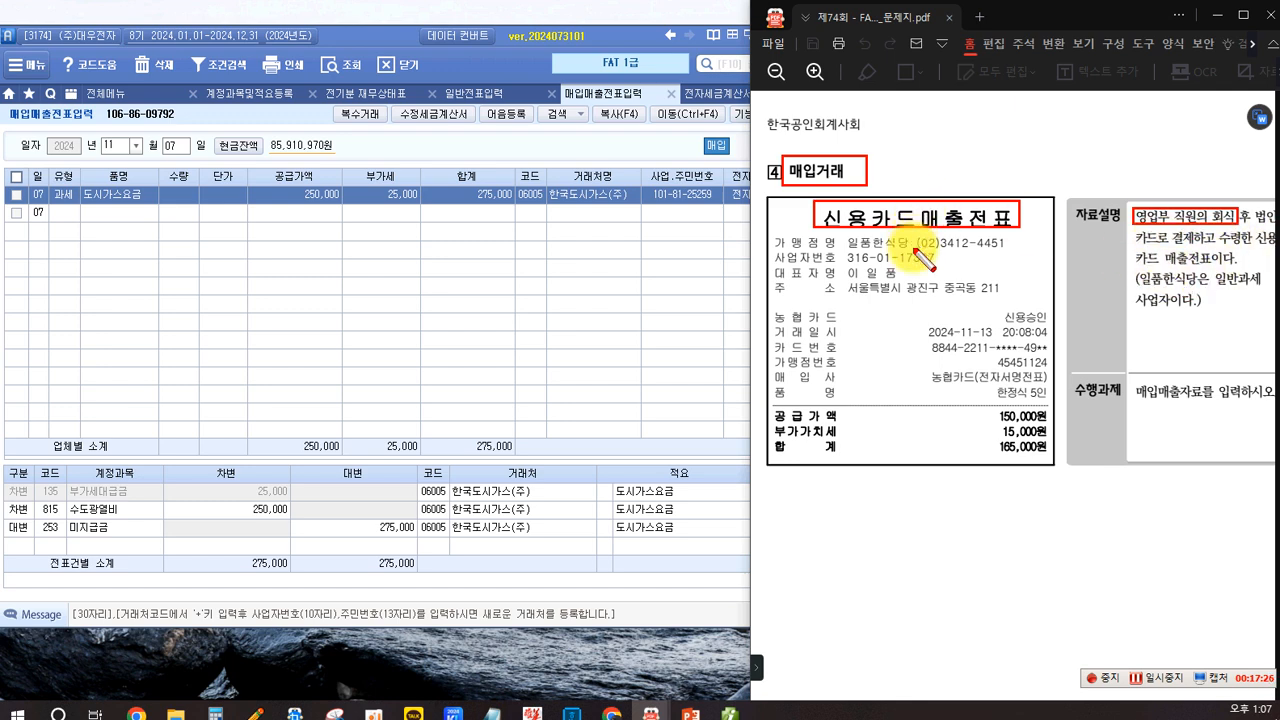
left_click_drag(1150, 296, 1209, 290)
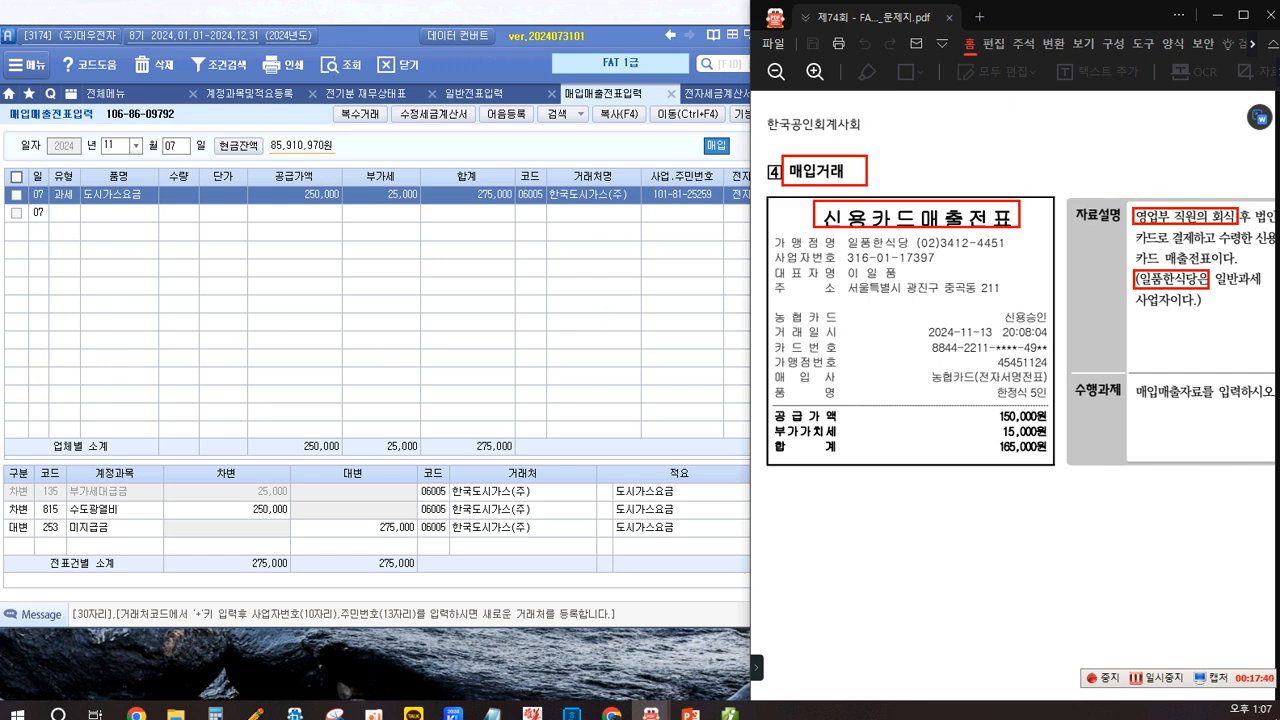
Write a screen note with the debit lines "(차) 복리후생비 150,000" and "부가세대급금 15,000".
left_click(137, 295)
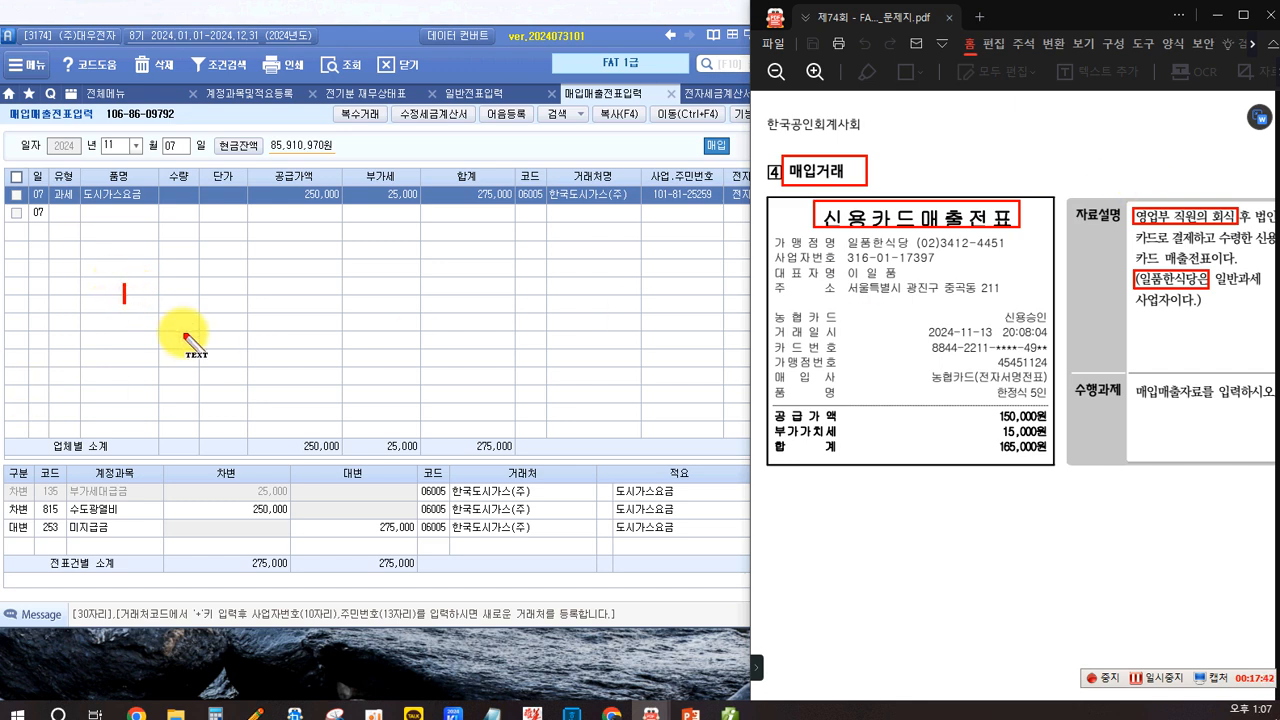
type("(차) 복리후생비   ")
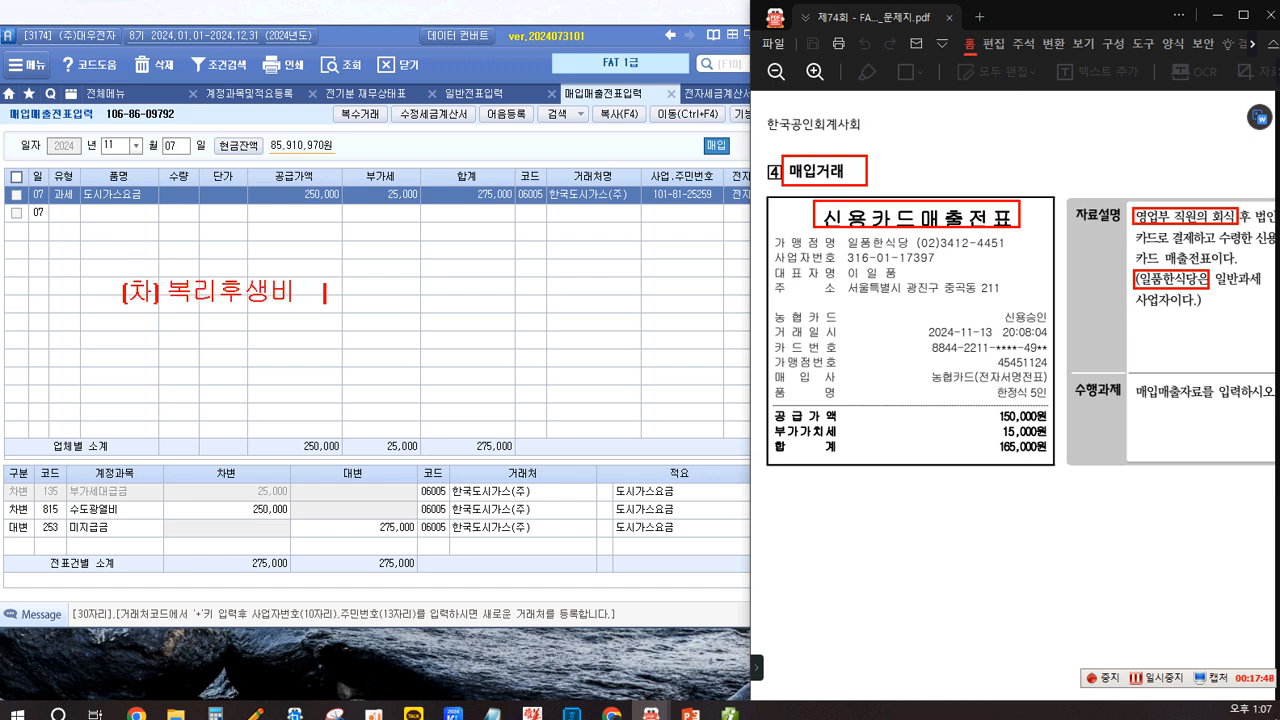
type("150,000 ")
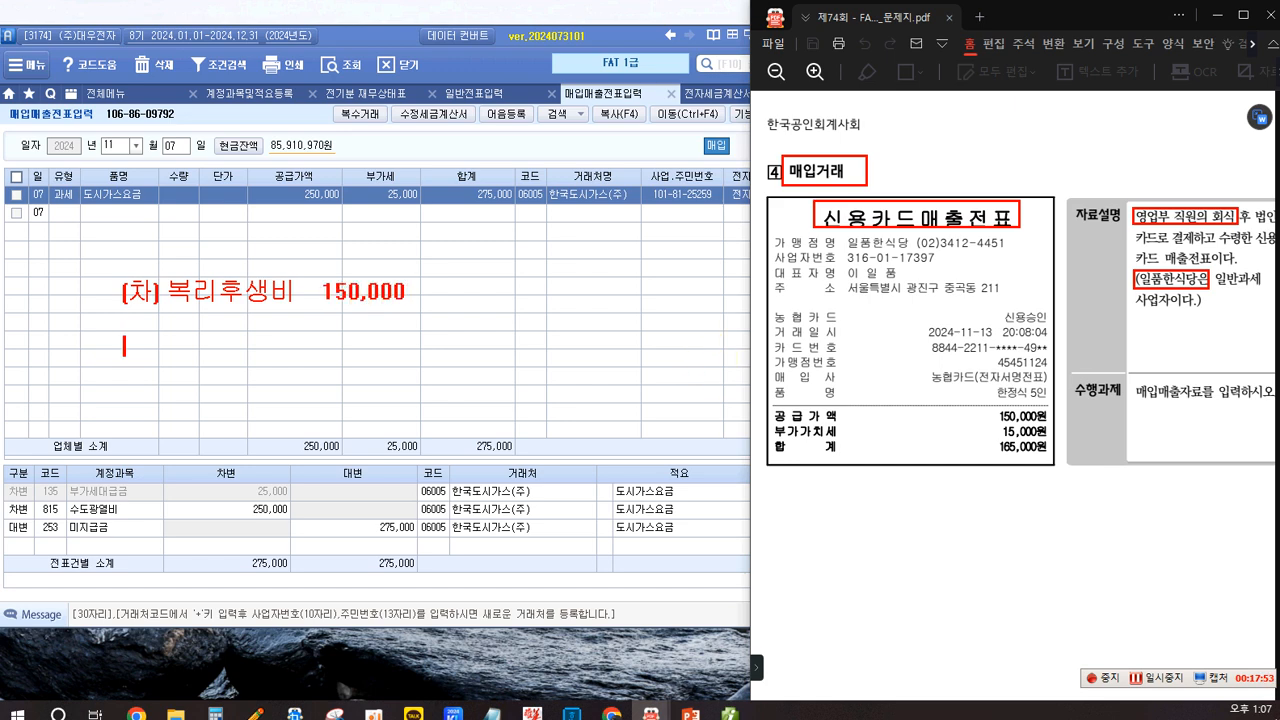
type("부가세대급금 15,000")
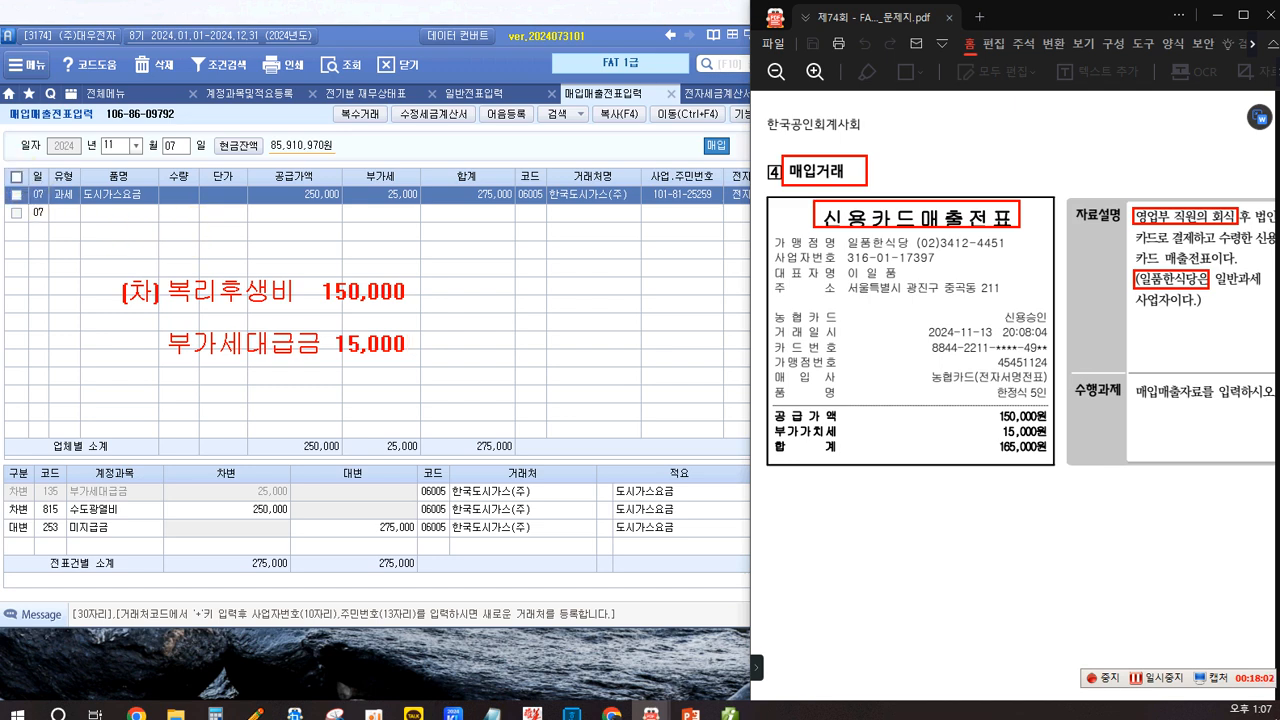
Add the credit side "(대) 미지급금 ( ) 165,000" to the screen note beside the debit lines.
left_click(470, 298)
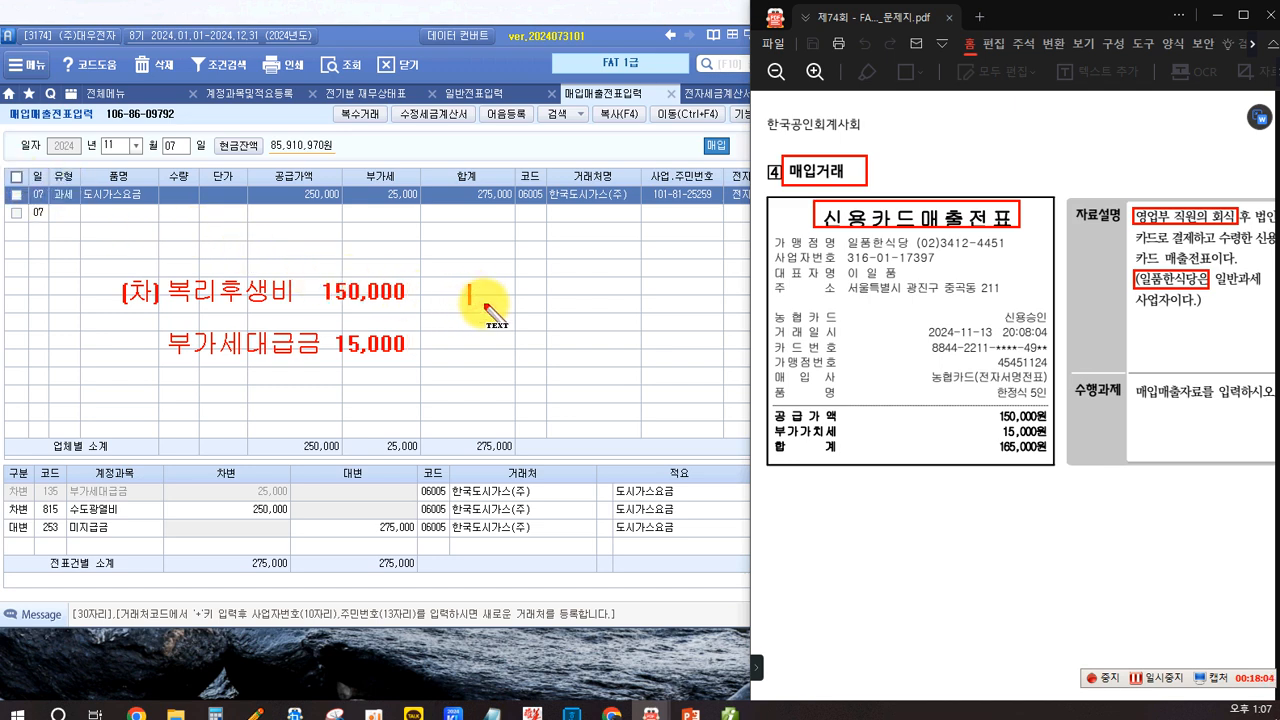
type("(대)")
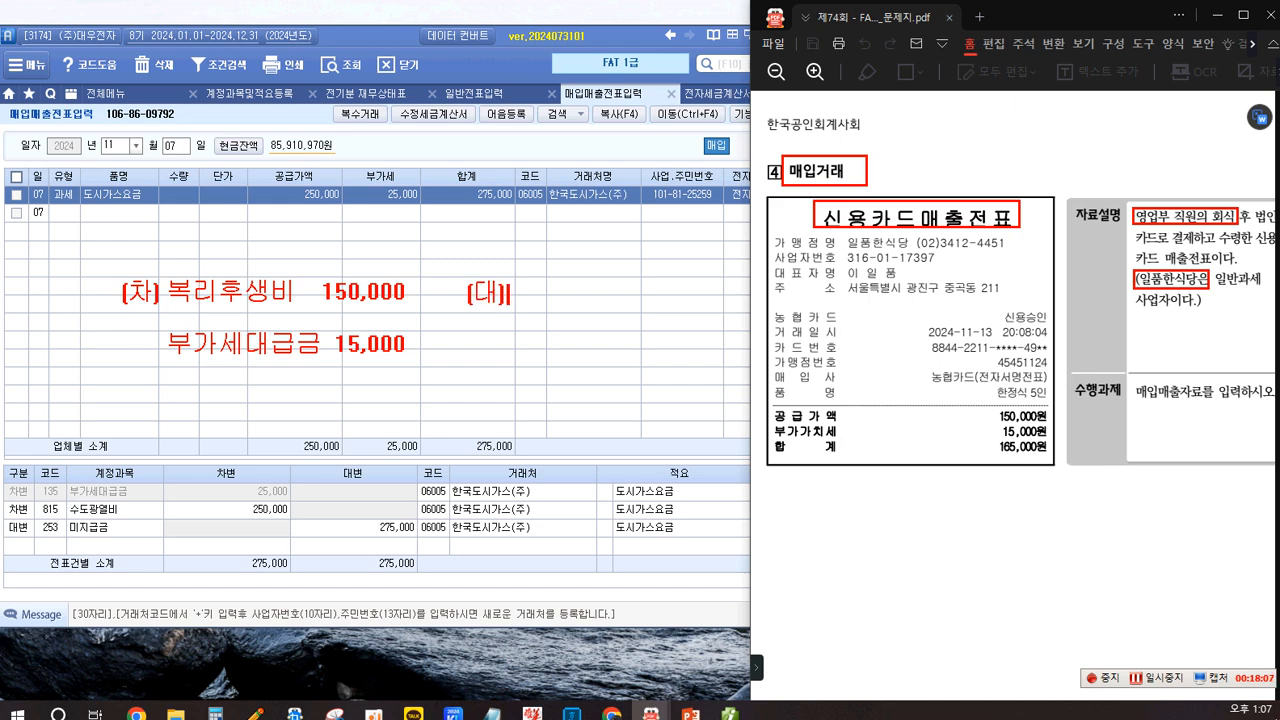
type(" 미지그")
type("금 (")
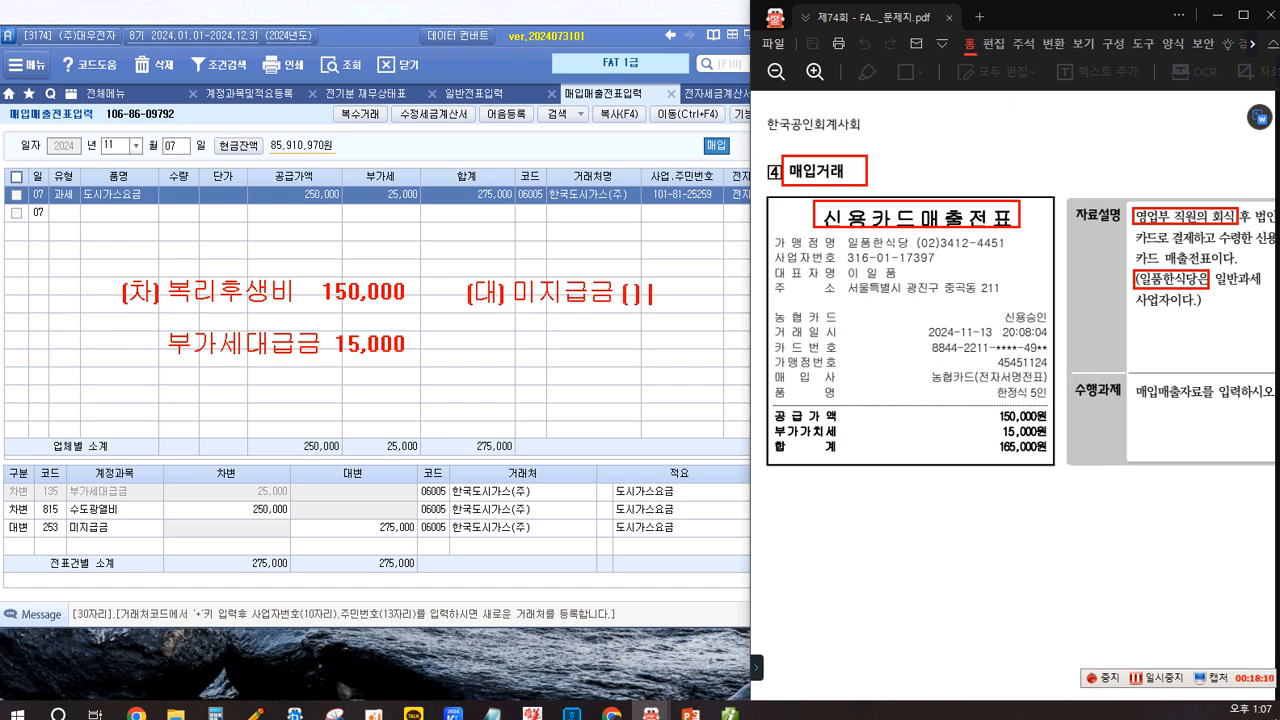
type(") 165,000")
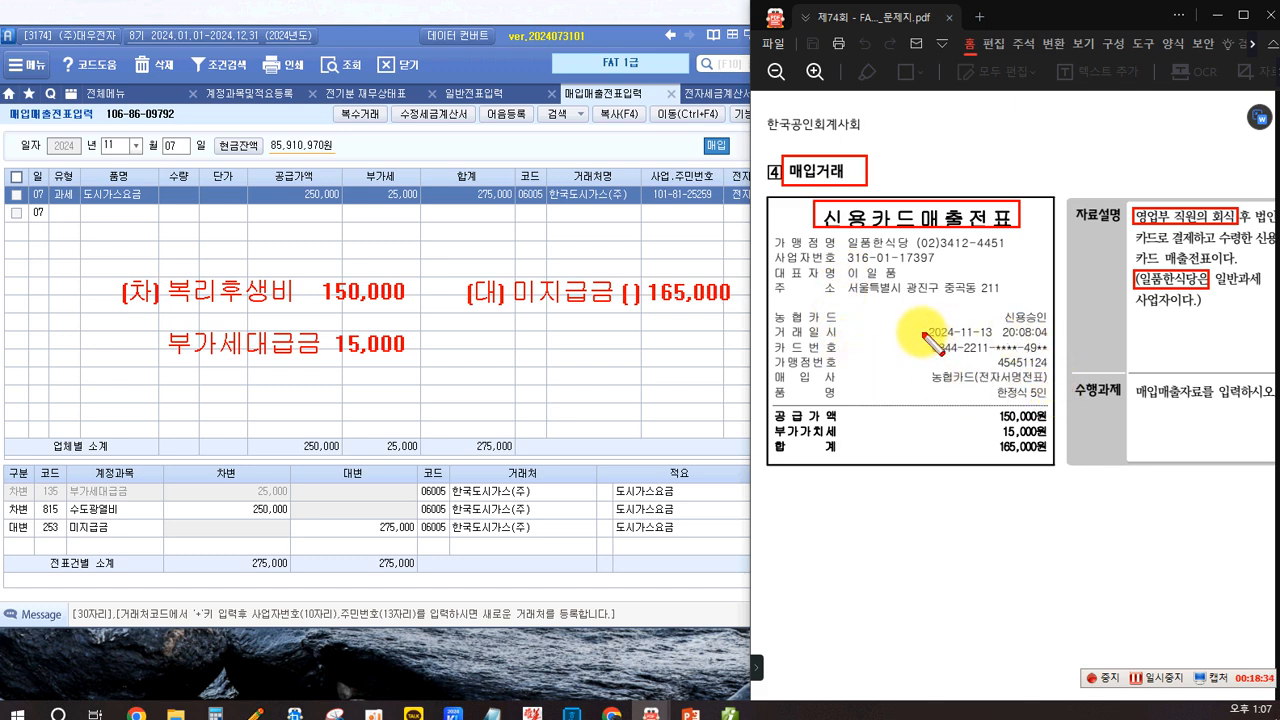
Box the receipt's transaction date 2024-11-13, the voucher's month and day fields, and the noted journal entry.
left_click_drag(920, 350, 1001, 345)
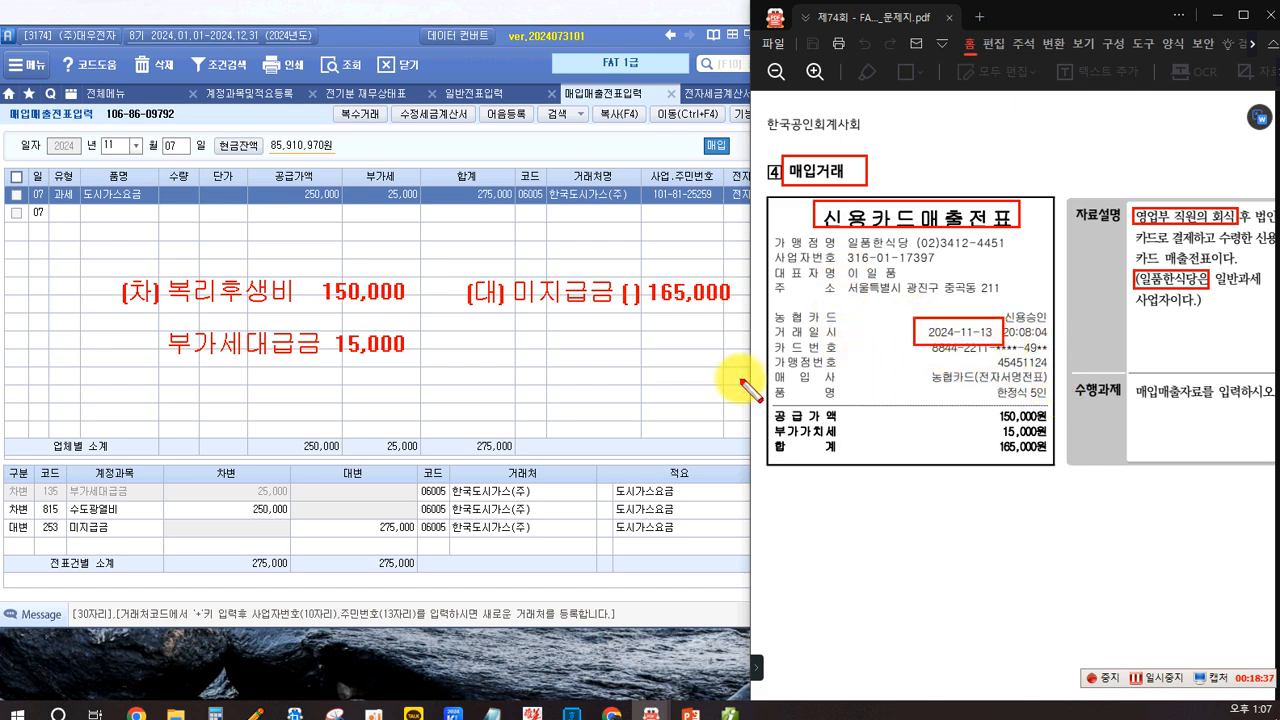
left_click_drag(83, 133, 203, 168)
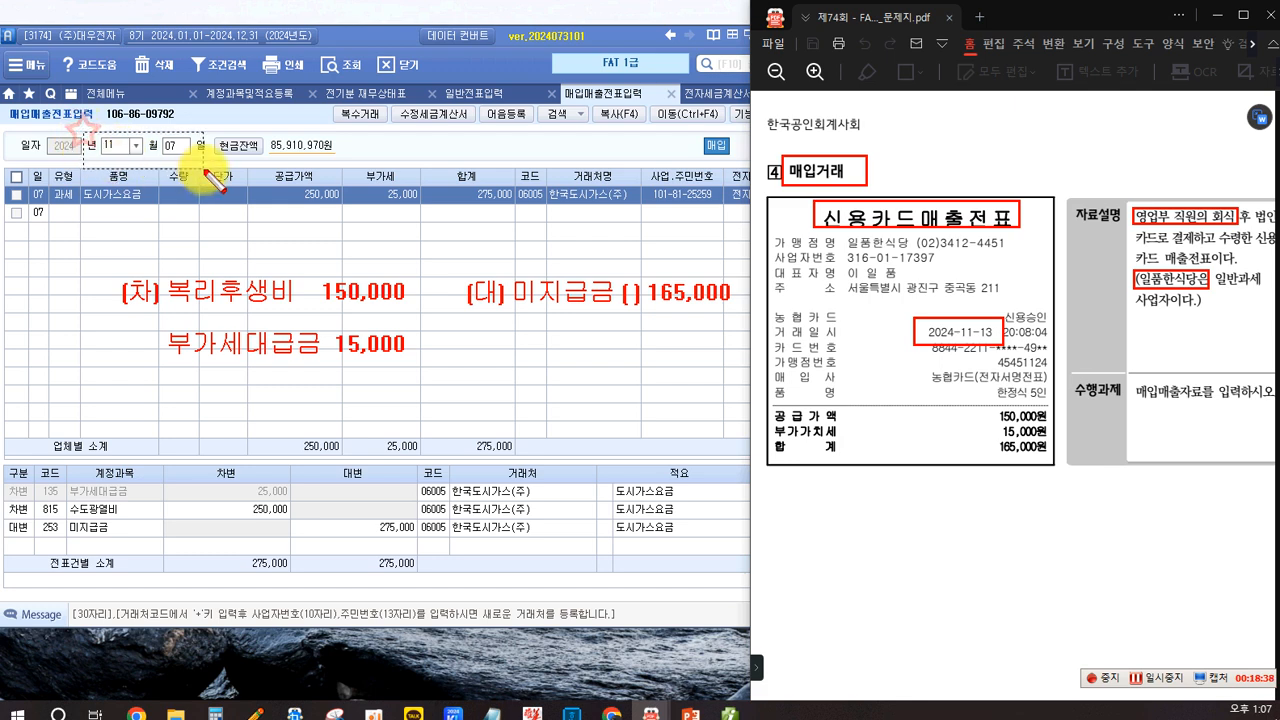
left_click_drag(136, 257, 752, 377)
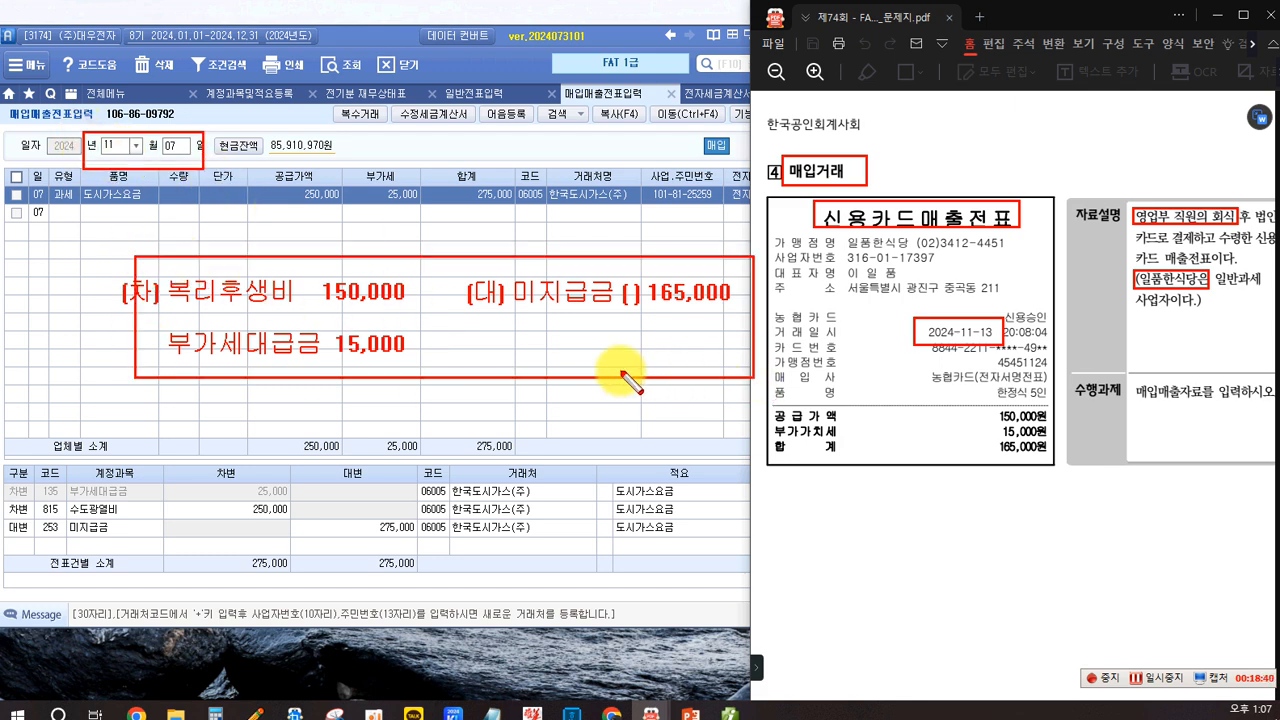
Clear the screen notes, set the voucher date to November 13 and choose purchase type 57 카과.
key("Escape")
left_click(170, 147)
type("13")
key("Return")
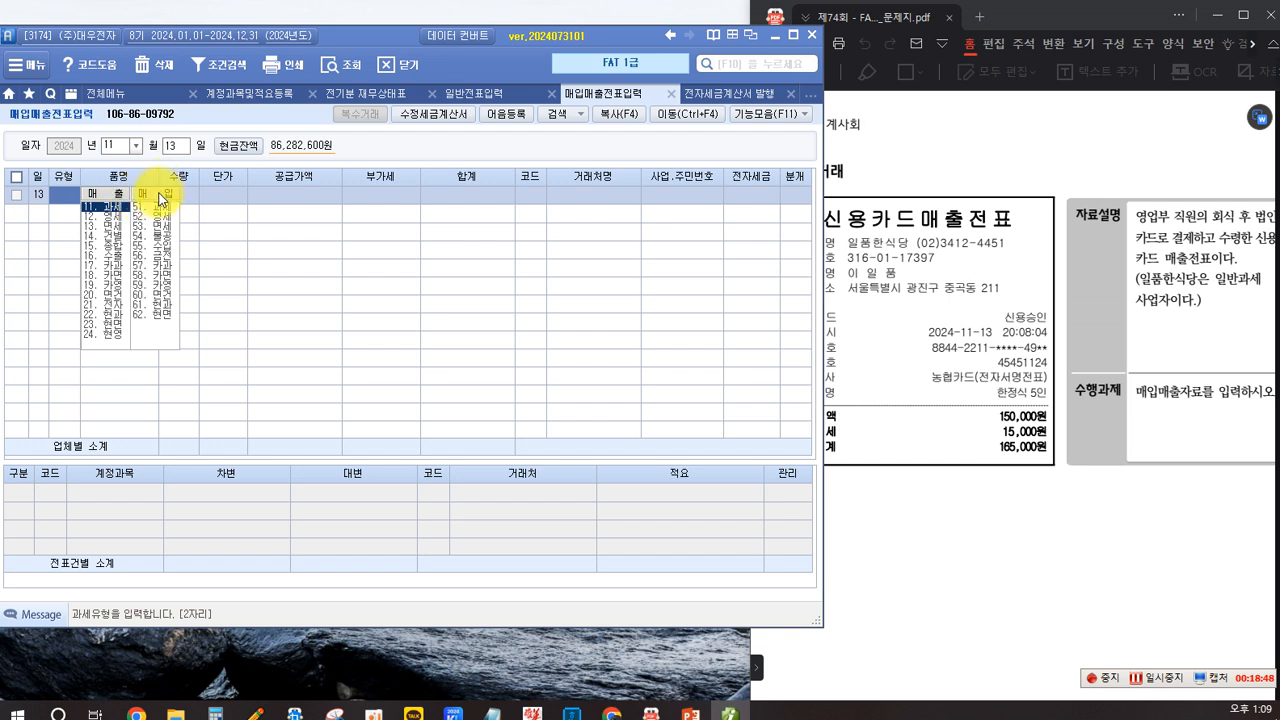
double_click(163, 268)
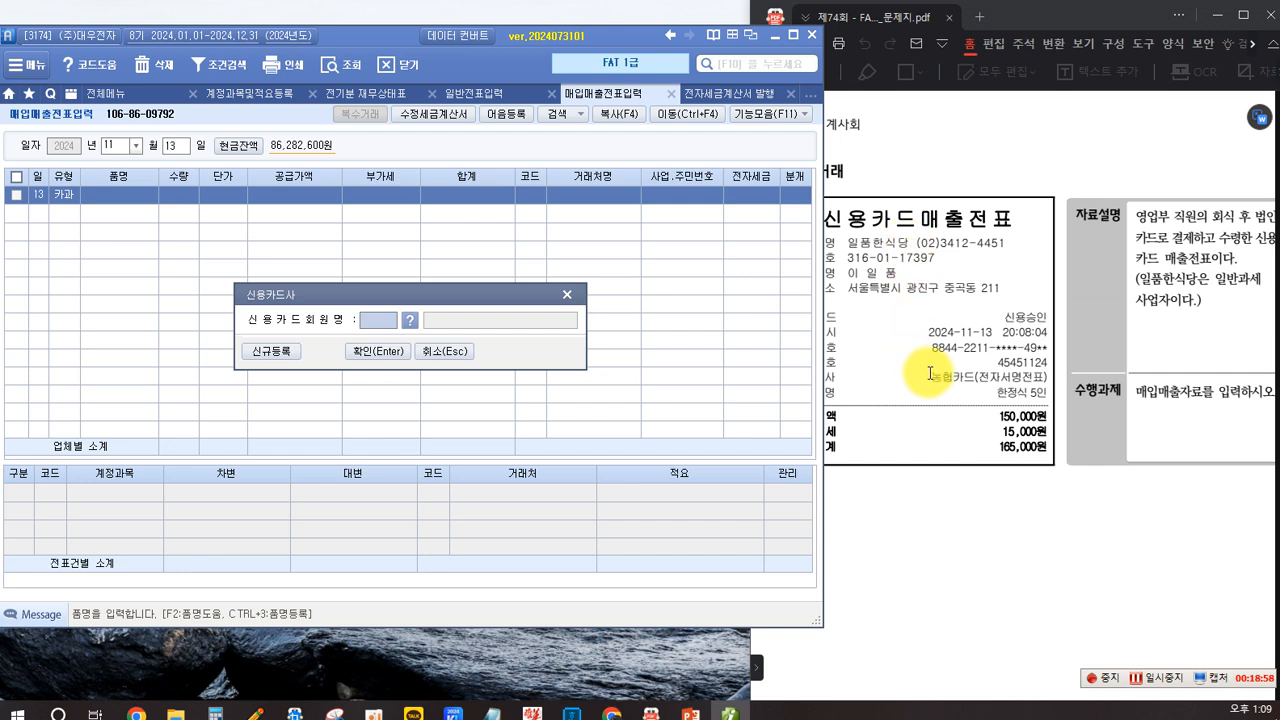
Look up the purchase cards and assign 농협카드 (99605) as the credit card for the entry.
key("F2")
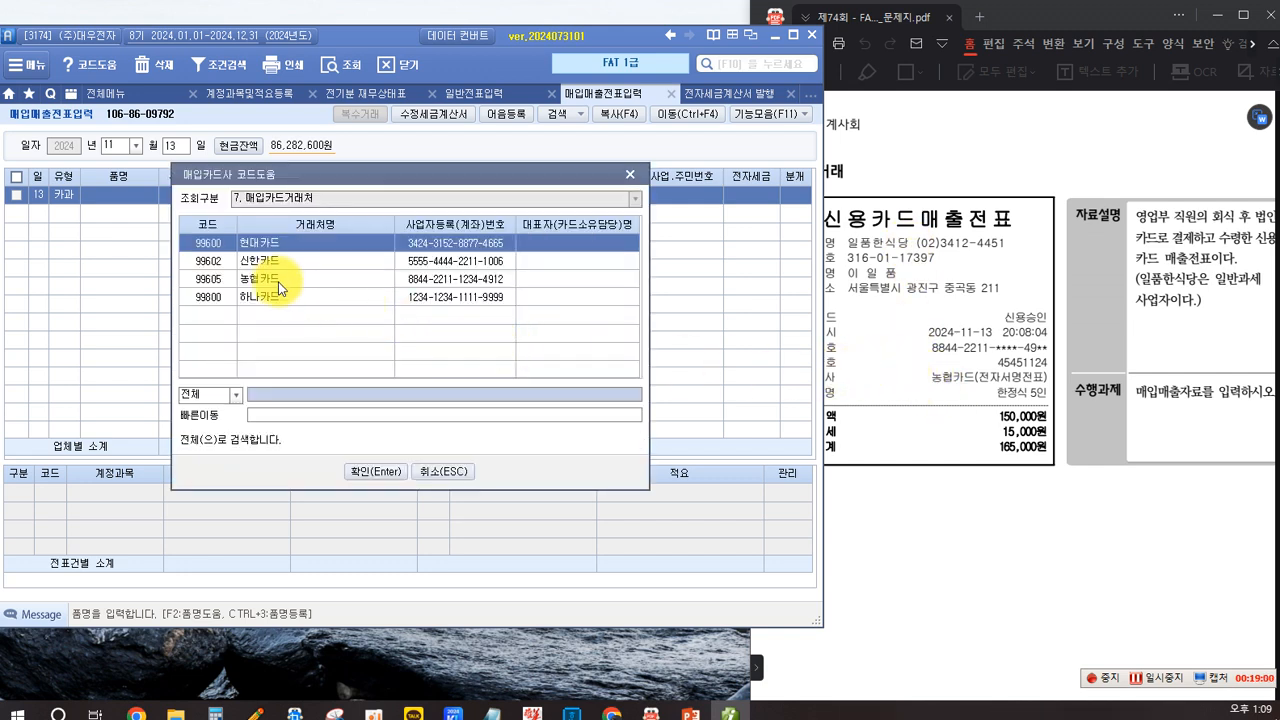
left_click(272, 281)
left_click(363, 470)
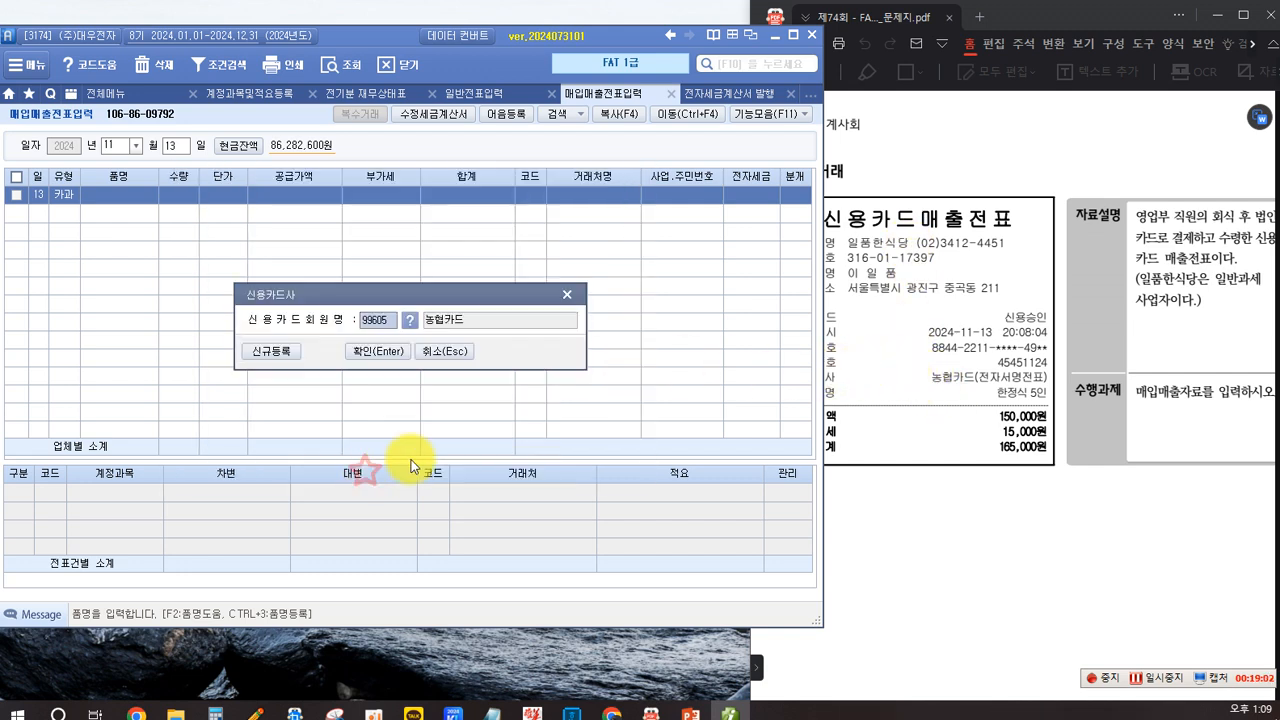
left_click(367, 351)
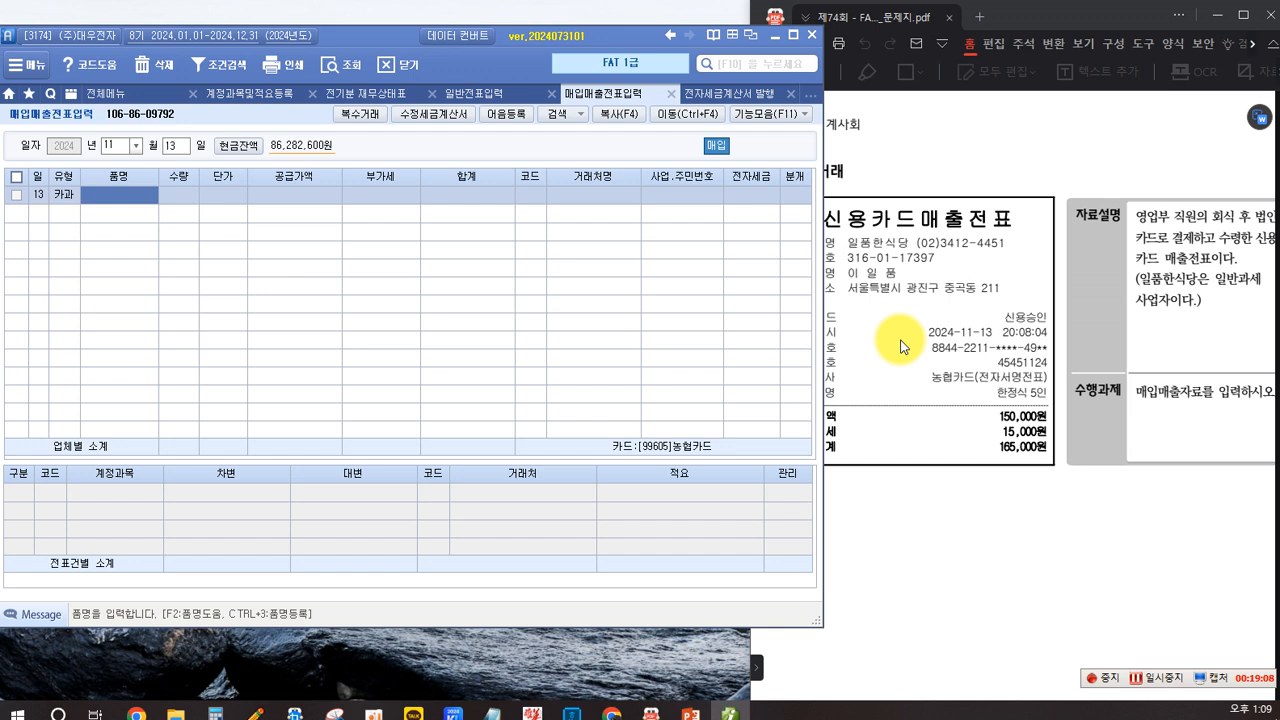
Enter 직원회식 as the item name, leaving quantity and unit price blank.
type("한")
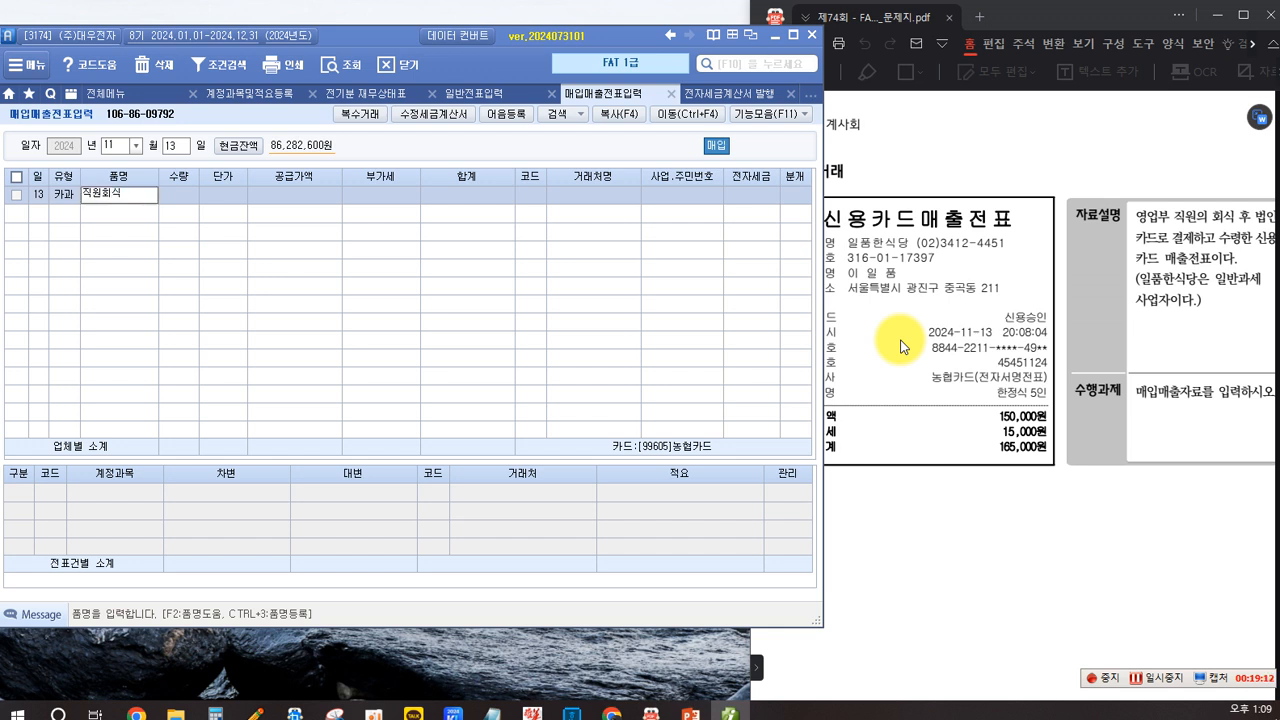
type("원회식")
key("Return")
key("Return")
key("Return")
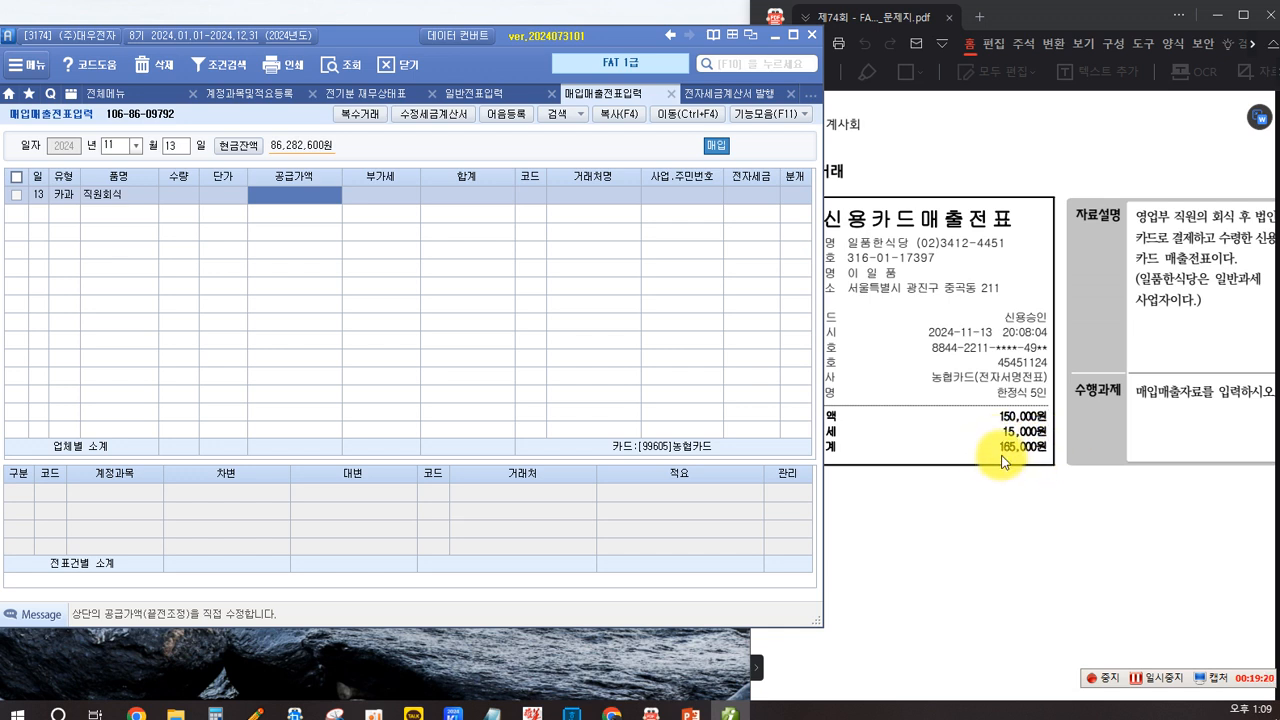
Enter the VAT-inclusive 165,000 as the supply amount and check the supply value and tax against the receipt.
type("15")
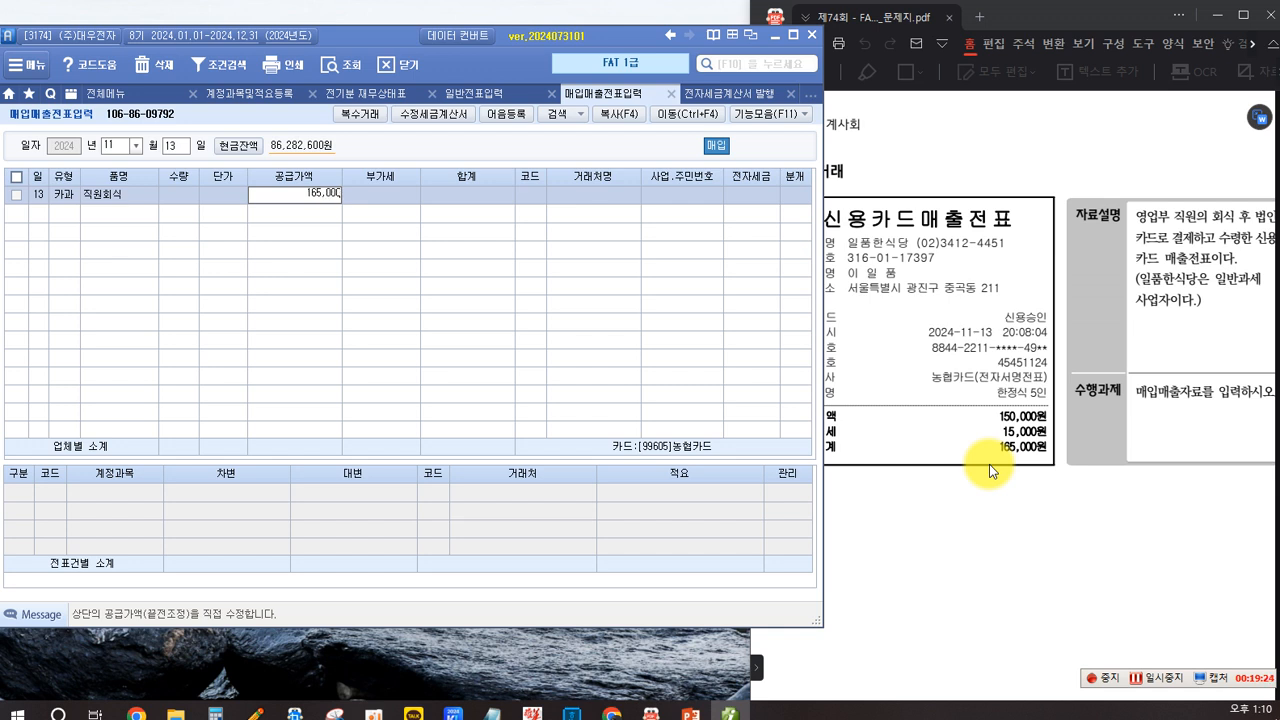
type("5000")
key("Return")
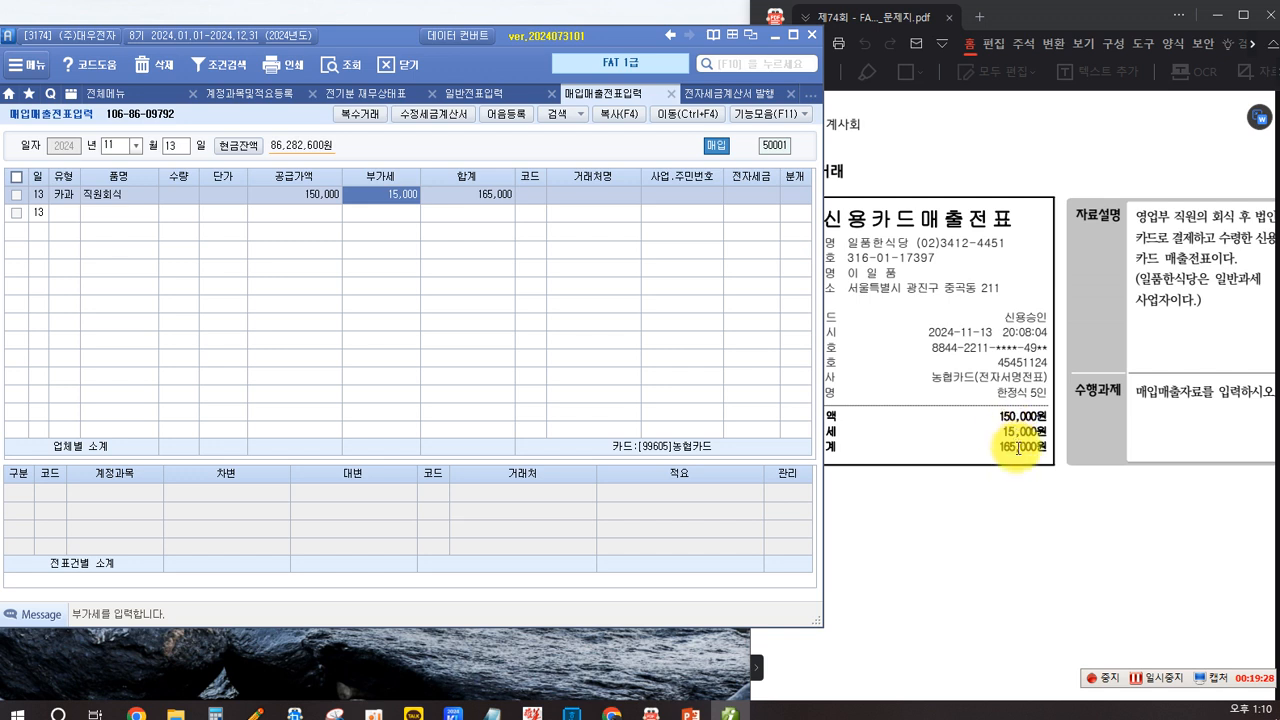
left_click(292, 197)
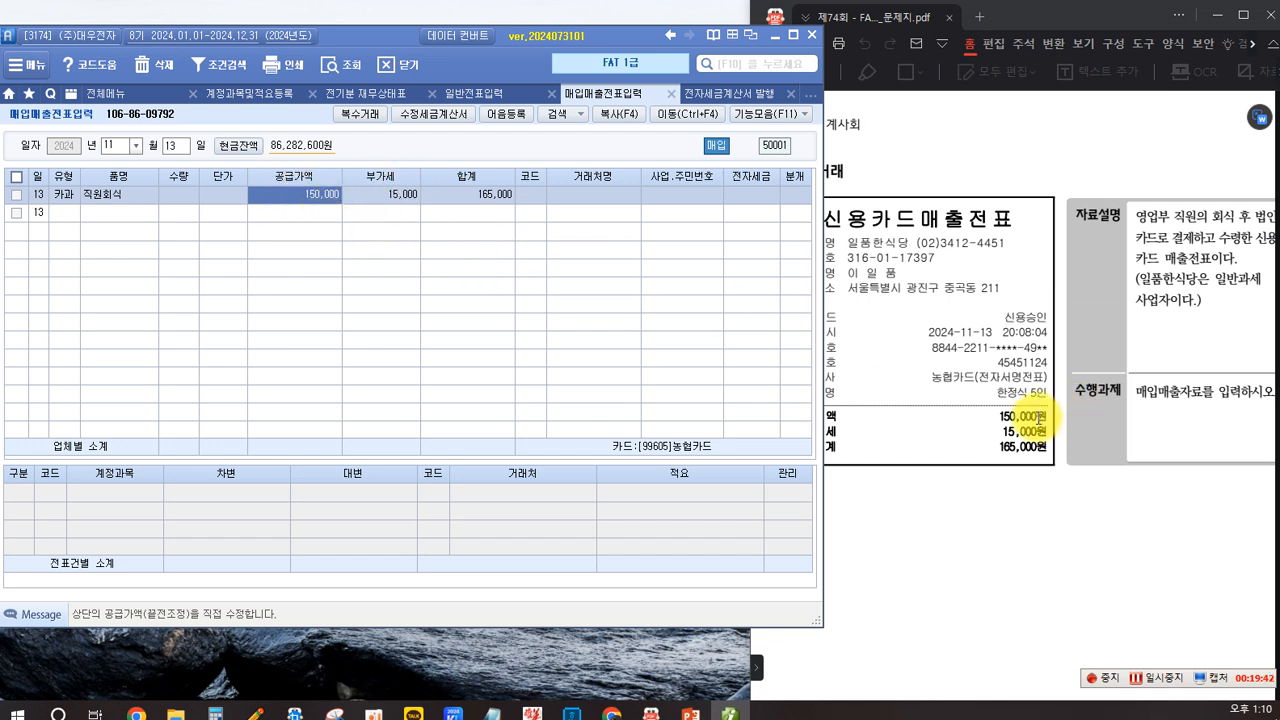
key("Return")
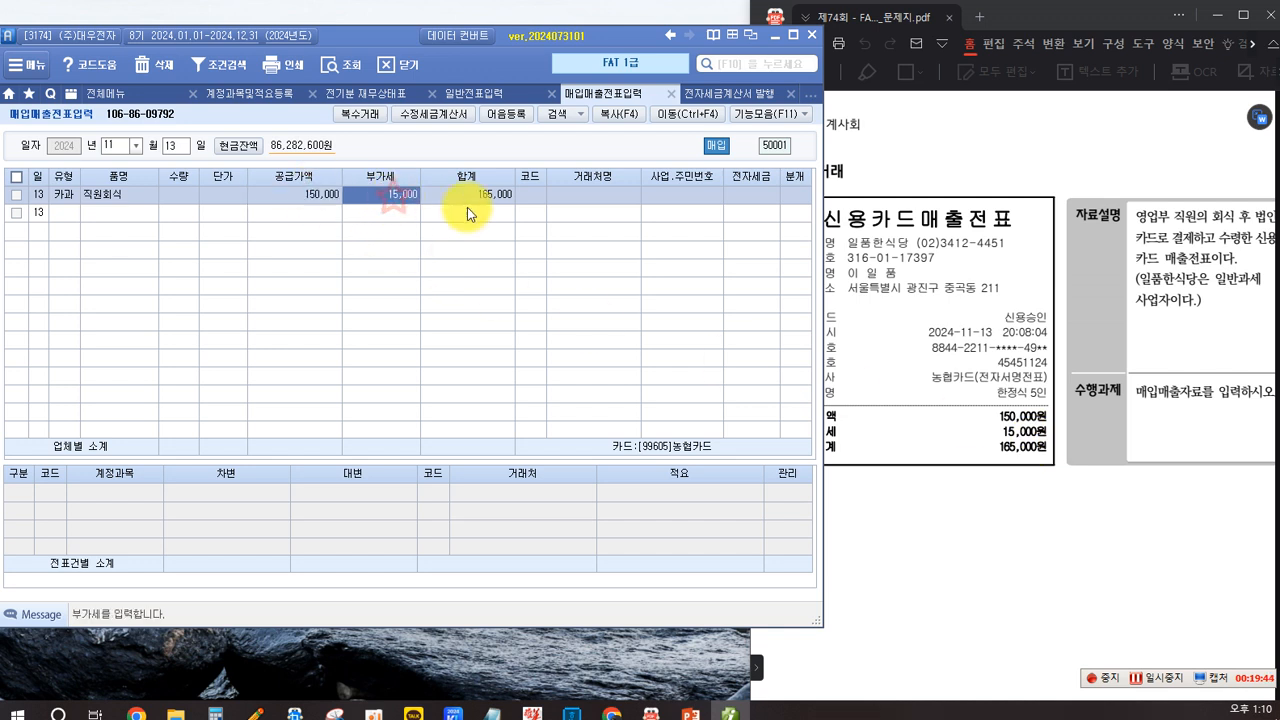
Look up the vendor and assign 일품한식당 (05122) to the November 13 entry.
left_click(492, 199)
left_click(520, 198)
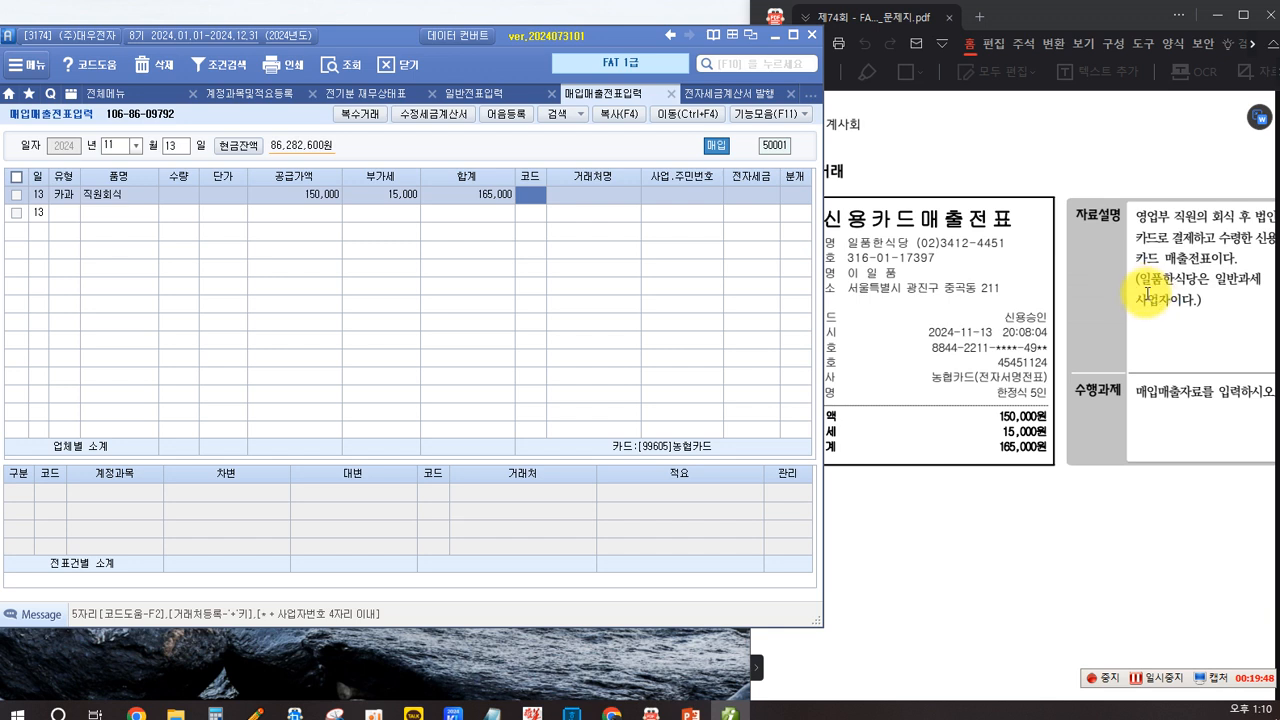
key("F2")
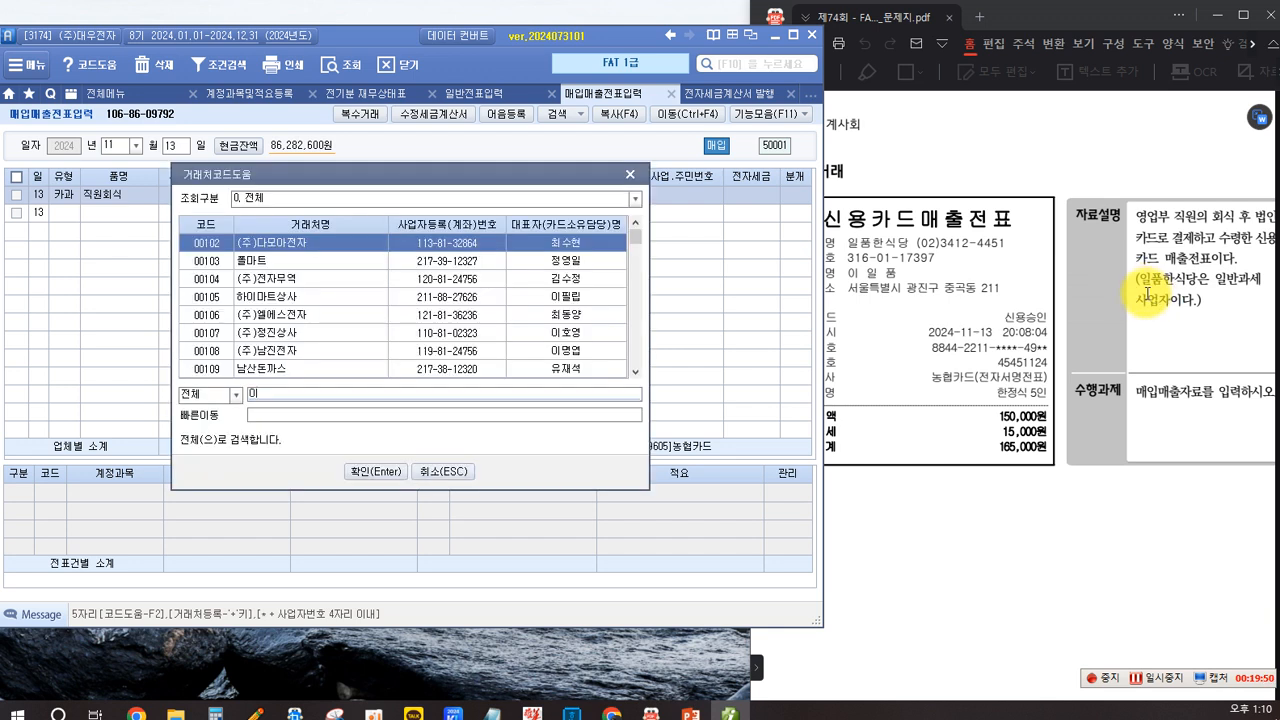
key("Return")
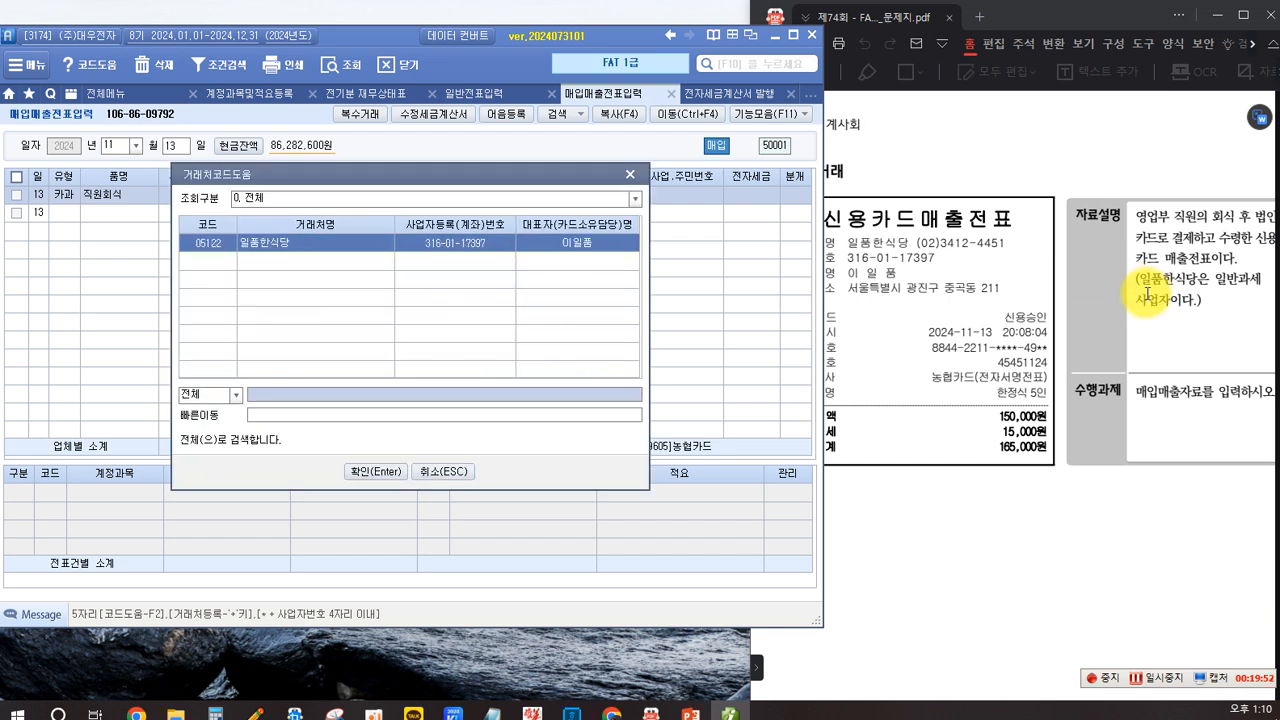
key("Return")
key("Return")
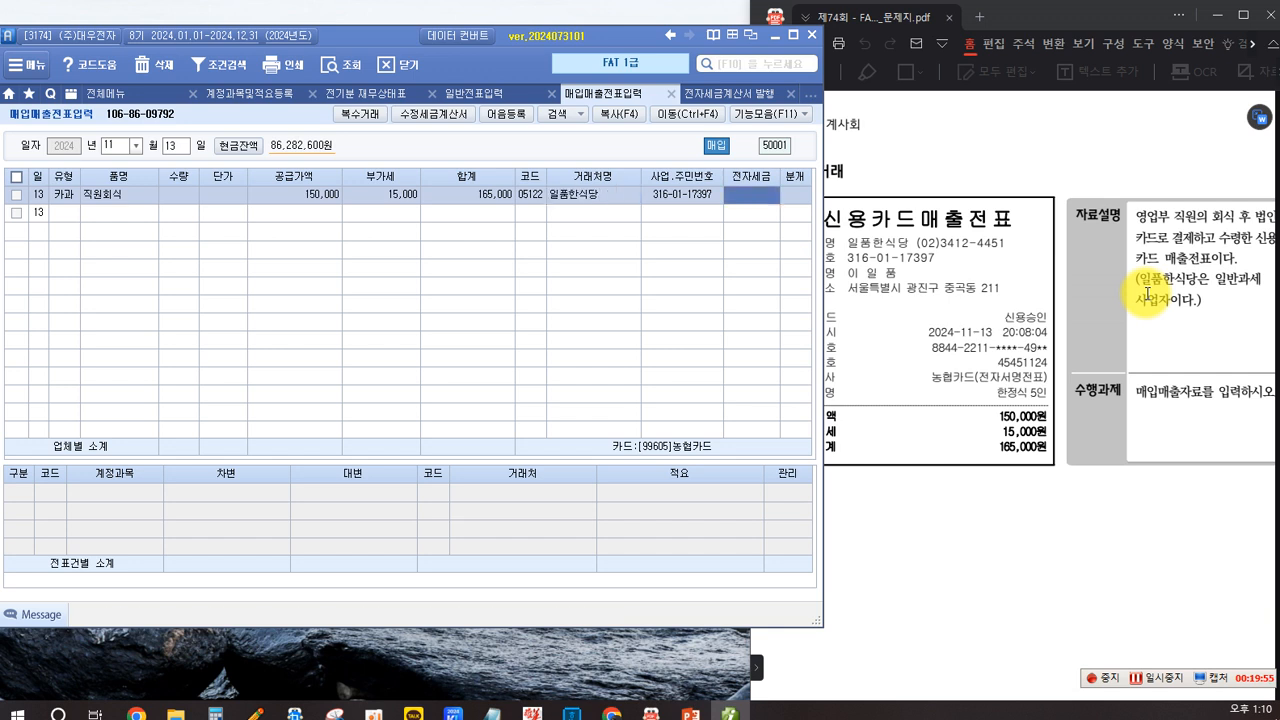
Leave the electronic invoice field blank and set the journal type to 카드 (4).
key("Return")
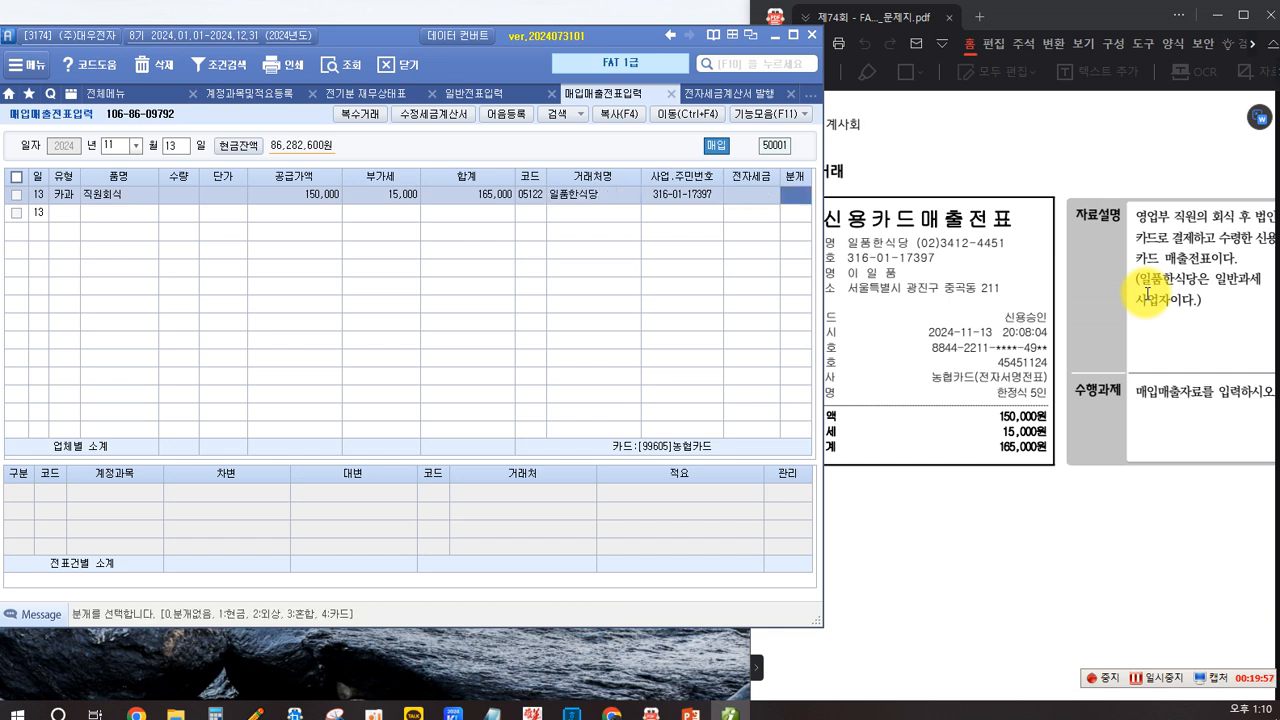
type("4")
key("Return")
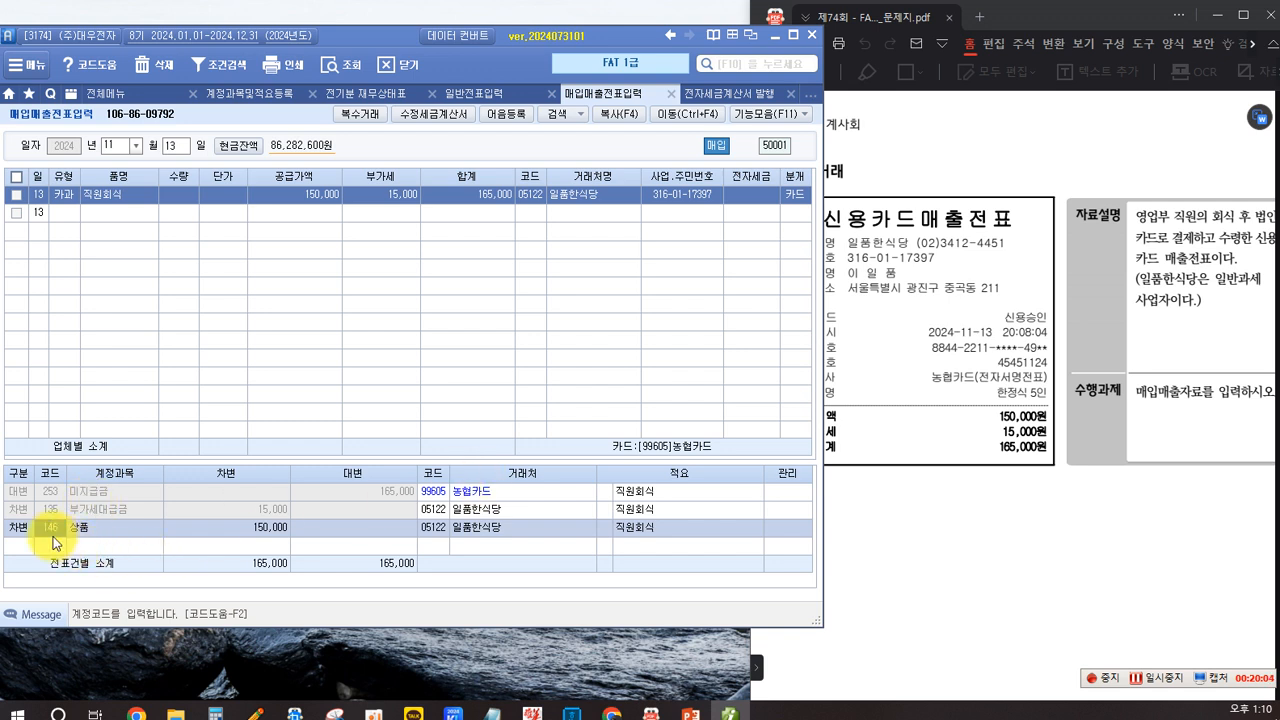
Replace the 상품 account on the 150,000 debit line with 복리후생비 (811) and reopen the saved dinner entry.
key("F2")
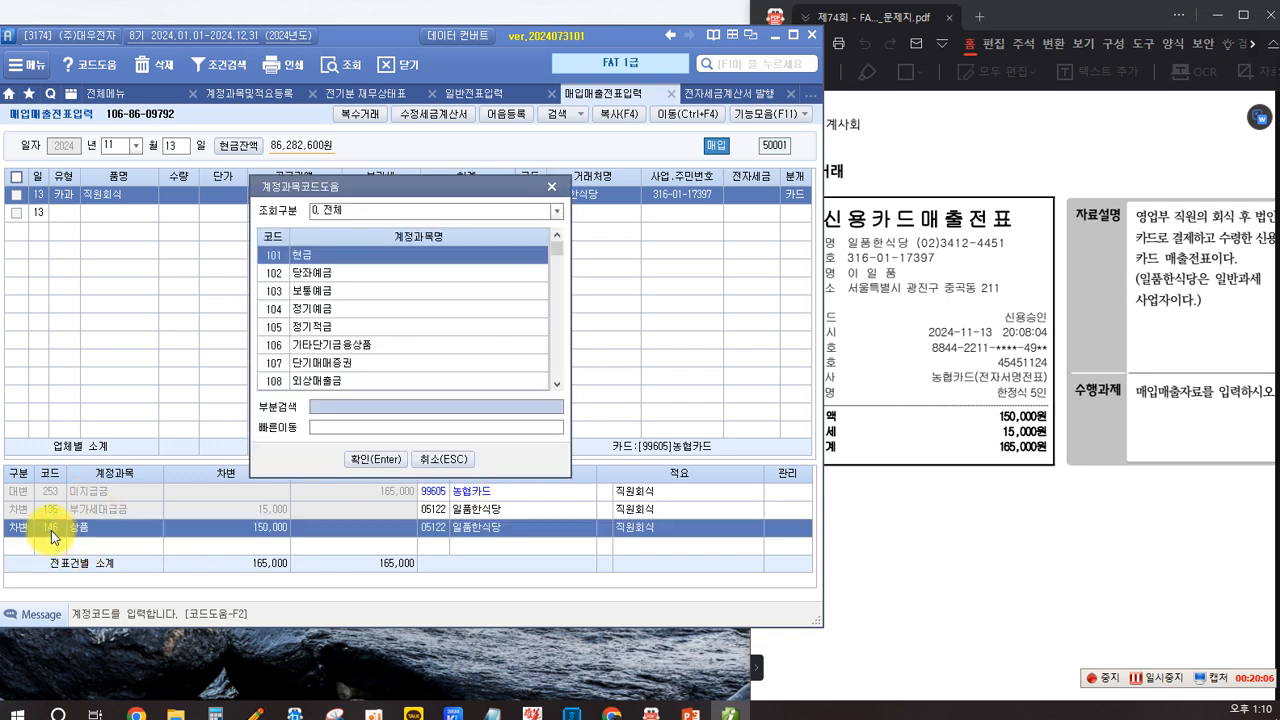
type("복리")
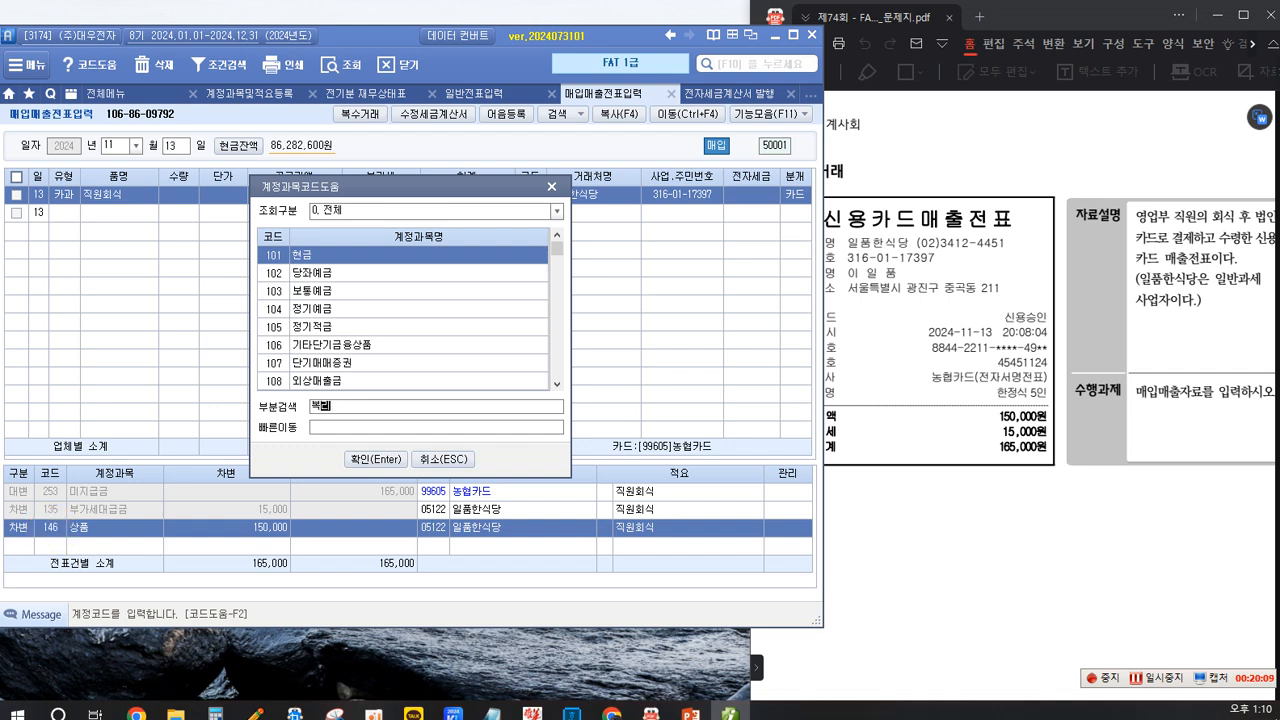
key("Return")
key("Down")
key("Down")
key("Down")
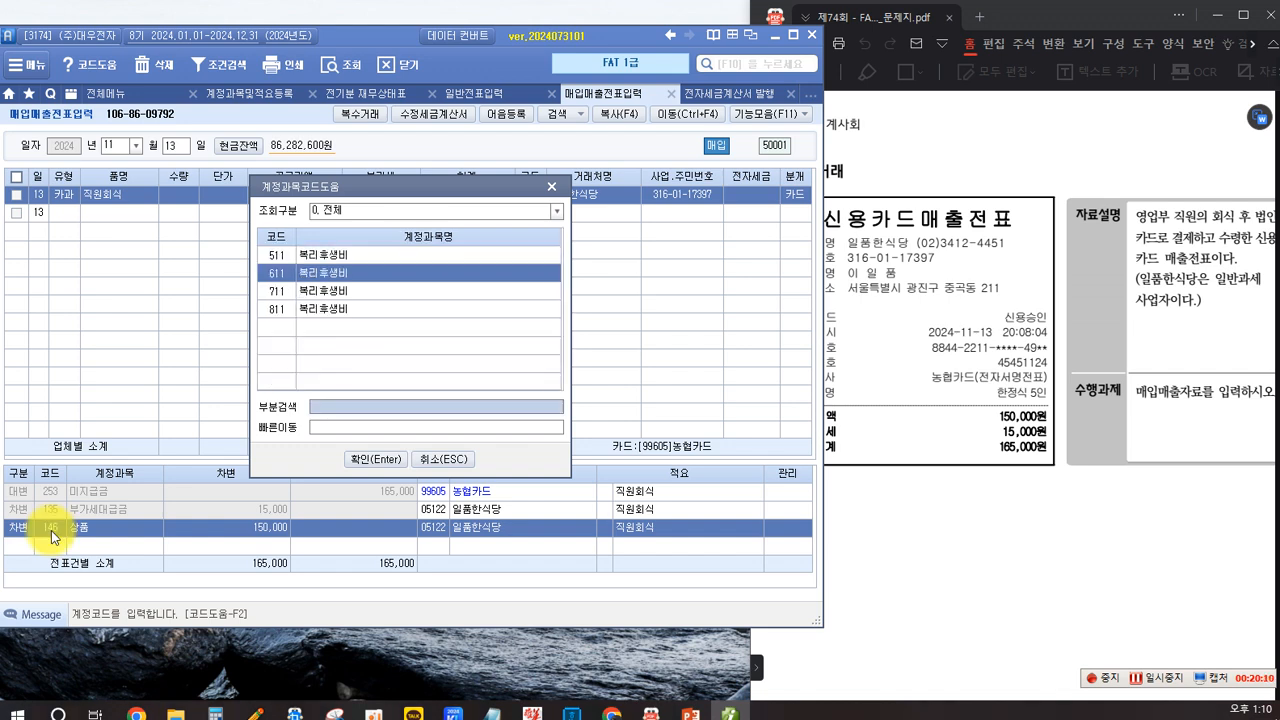
key("Return")
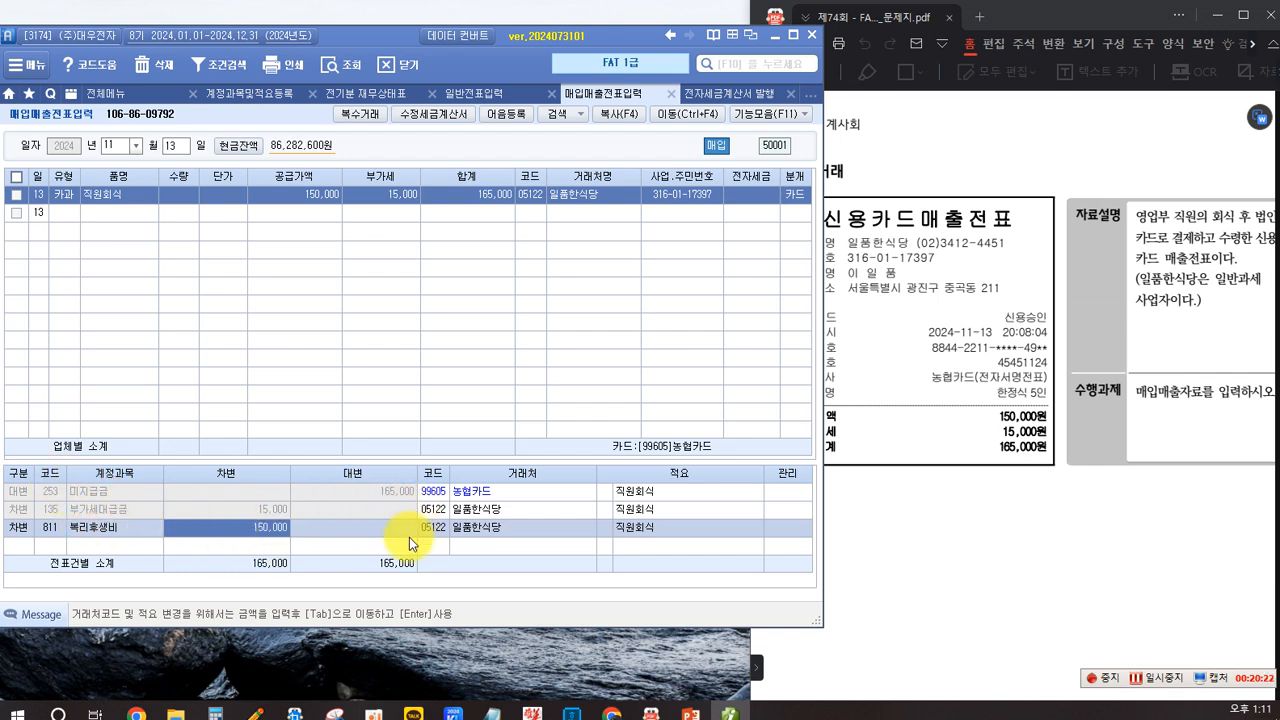
key("Return")
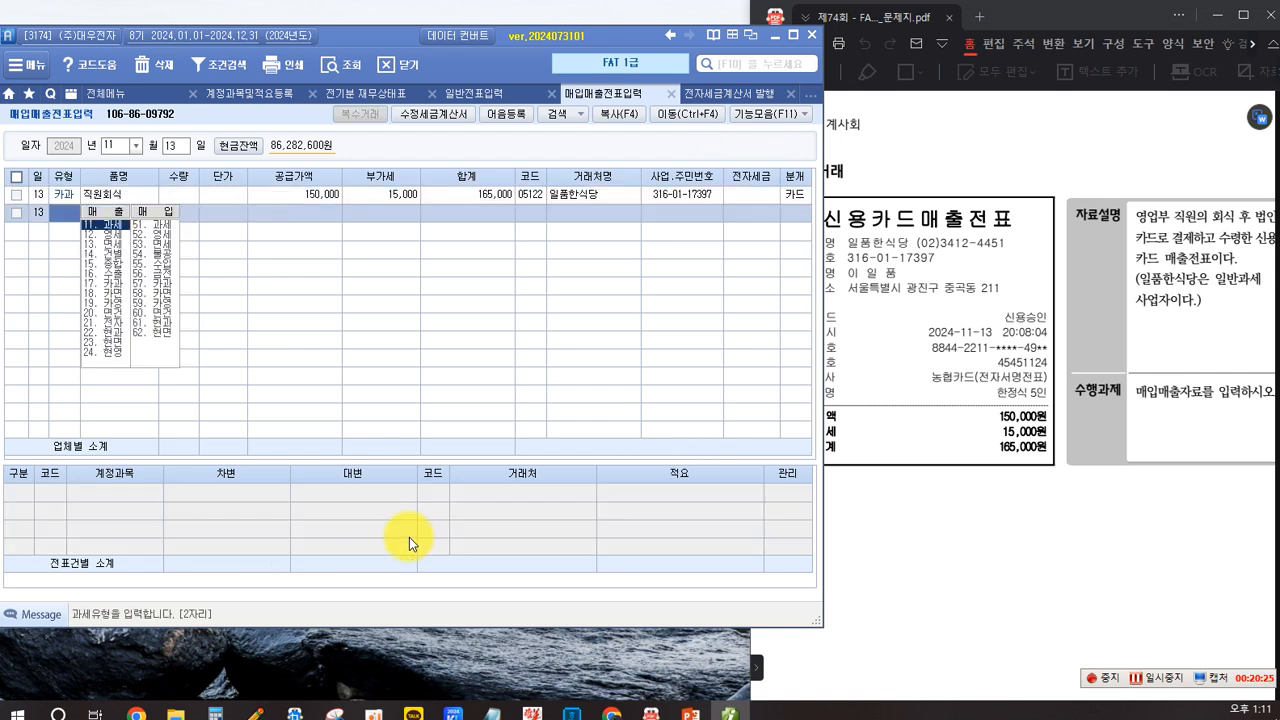
left_click(478, 194)
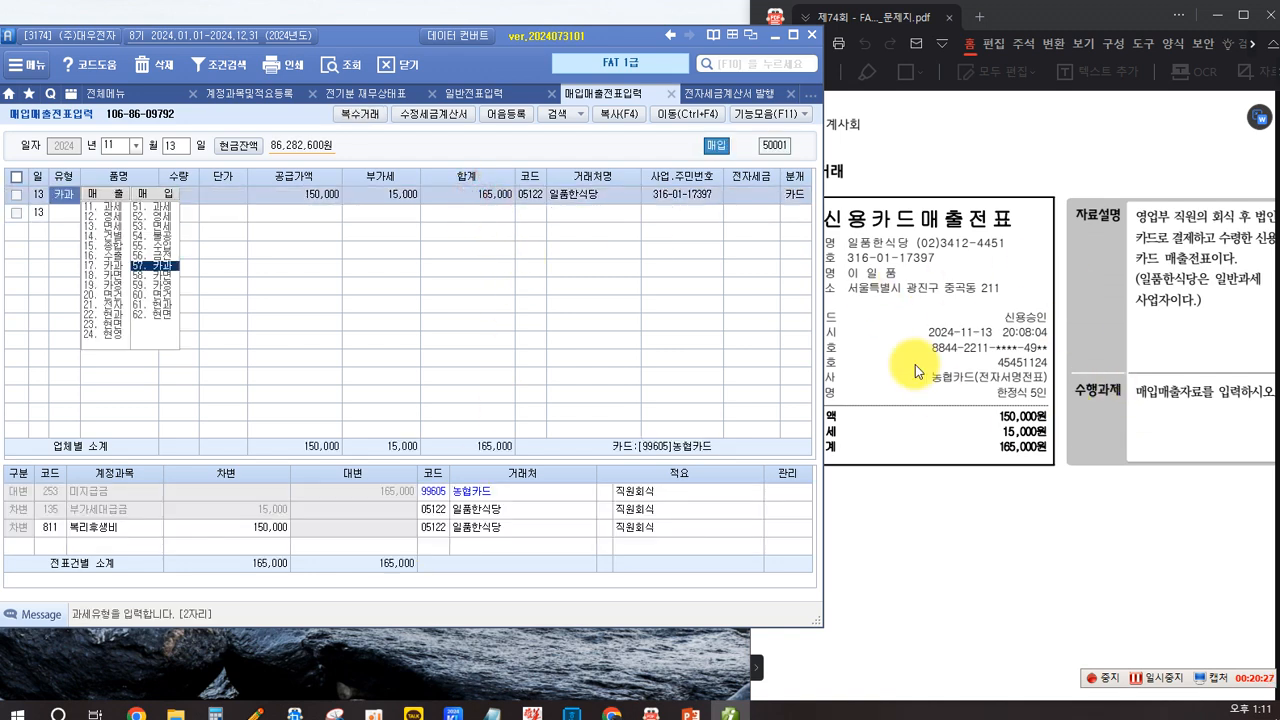
Go to purchase task 5 in the PDF and box the 대표이사 wording and 개인 취미생활을 위하여 골프용품을 구입.
left_click(1010, 567)
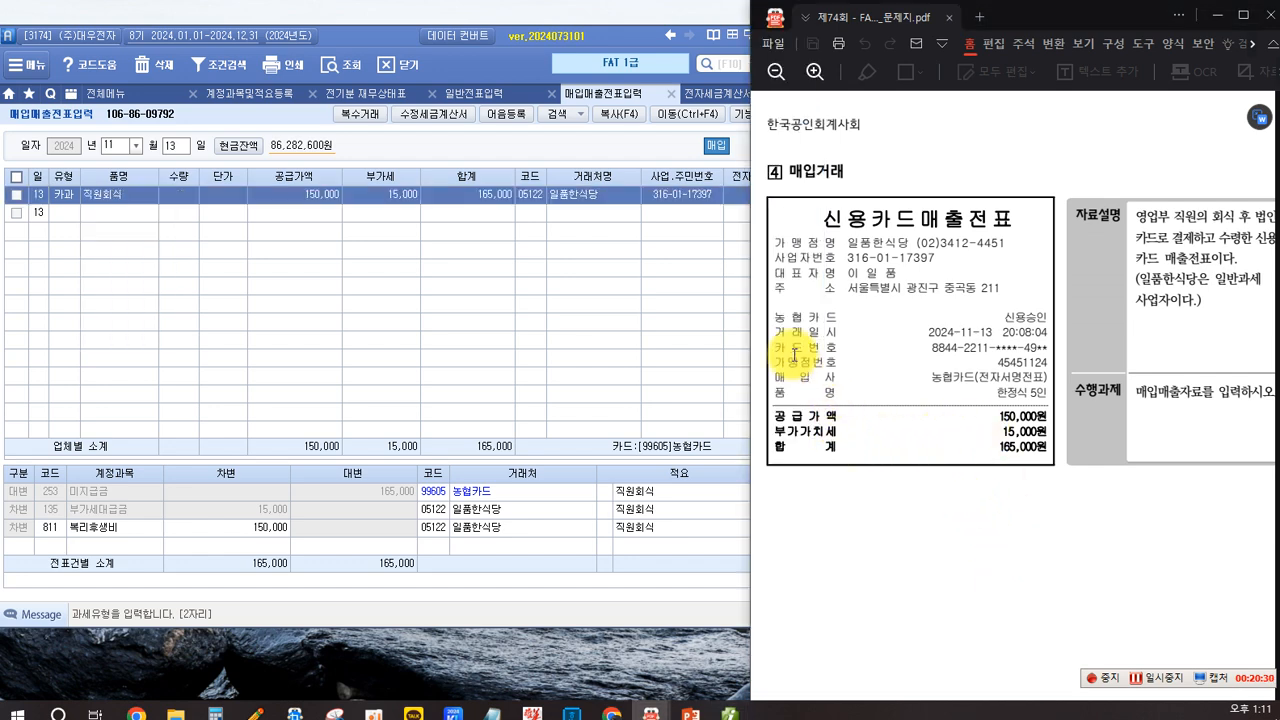
scroll(806, 322, "down", 5)
scroll(885, 328, "down", 8)
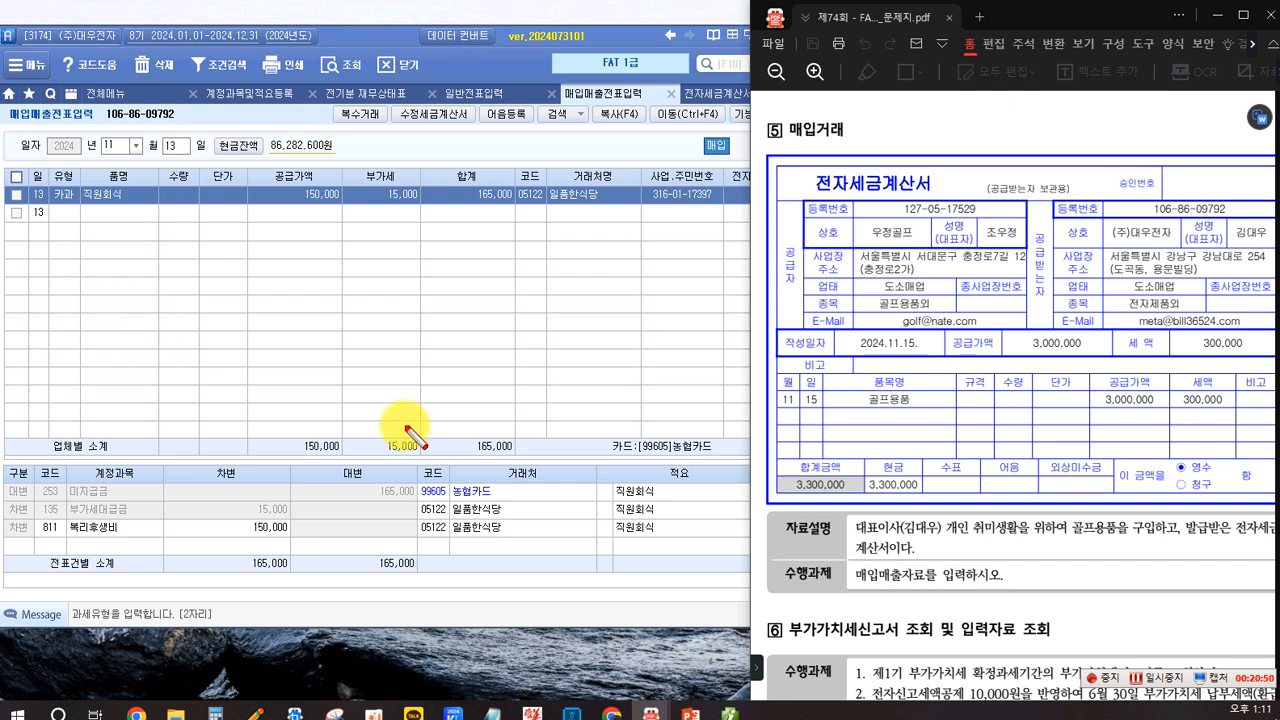
mouse_move(858, 518)
left_mouse_down()
mouse_move(930, 540)
mouse_move(1153, 541)
left_mouse_up()
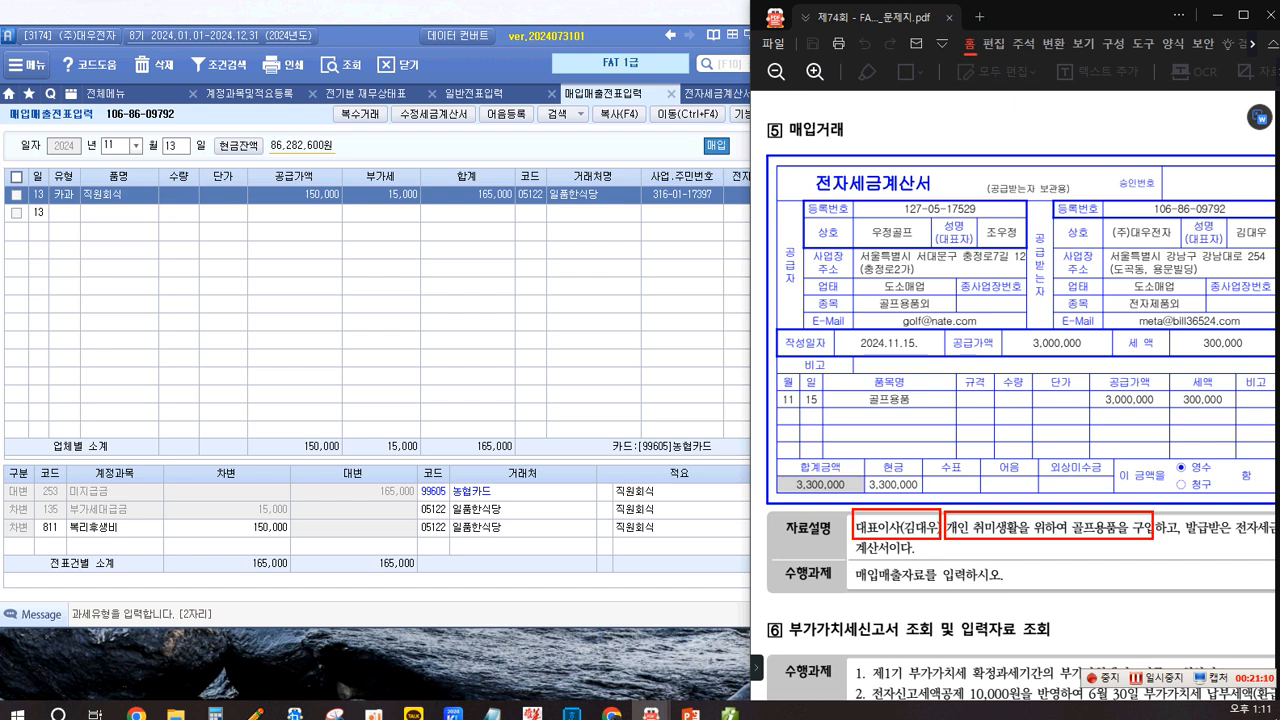
Annotate the entry grid with 54.불공 (공제받지 못할 매입세액) -> 부가가치세신고서 -> 매입 세금계산서....해당....
left_click(126, 266)
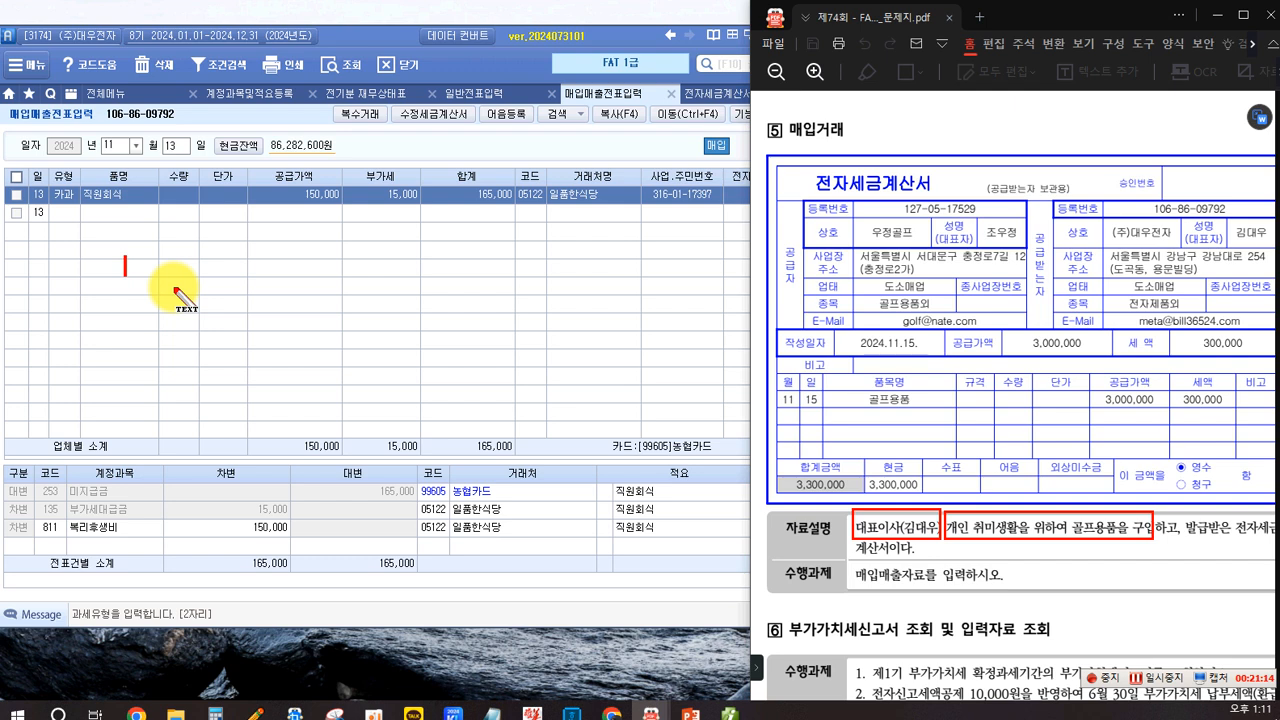
type("54")
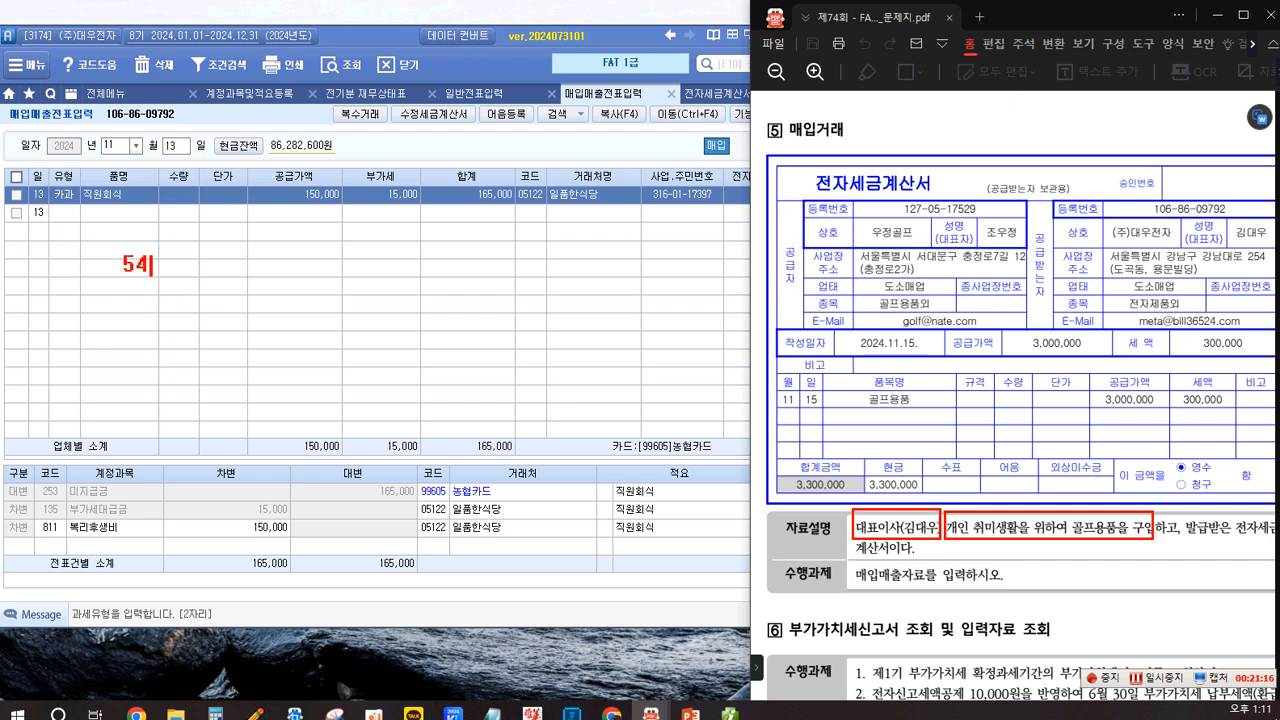
type(".불공 (공제받지 못할 매입세액) ->")
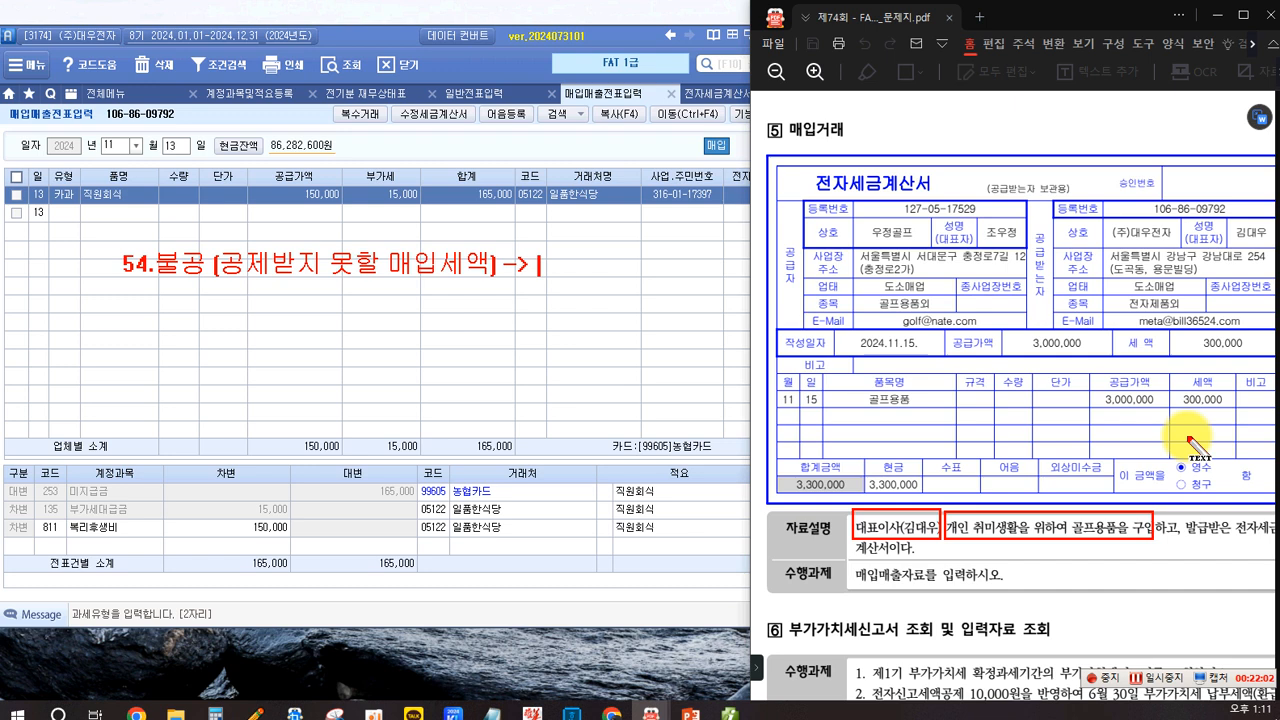
type("부가가치")
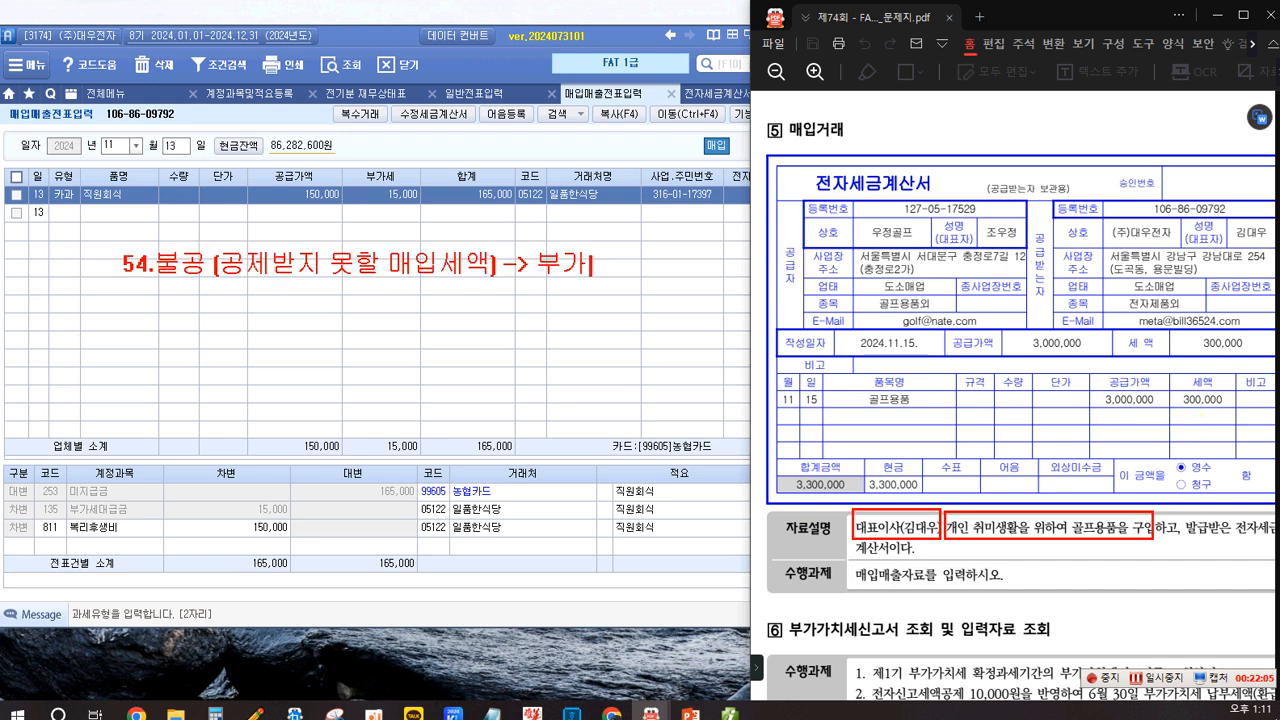
key("Escape")
type("세신")
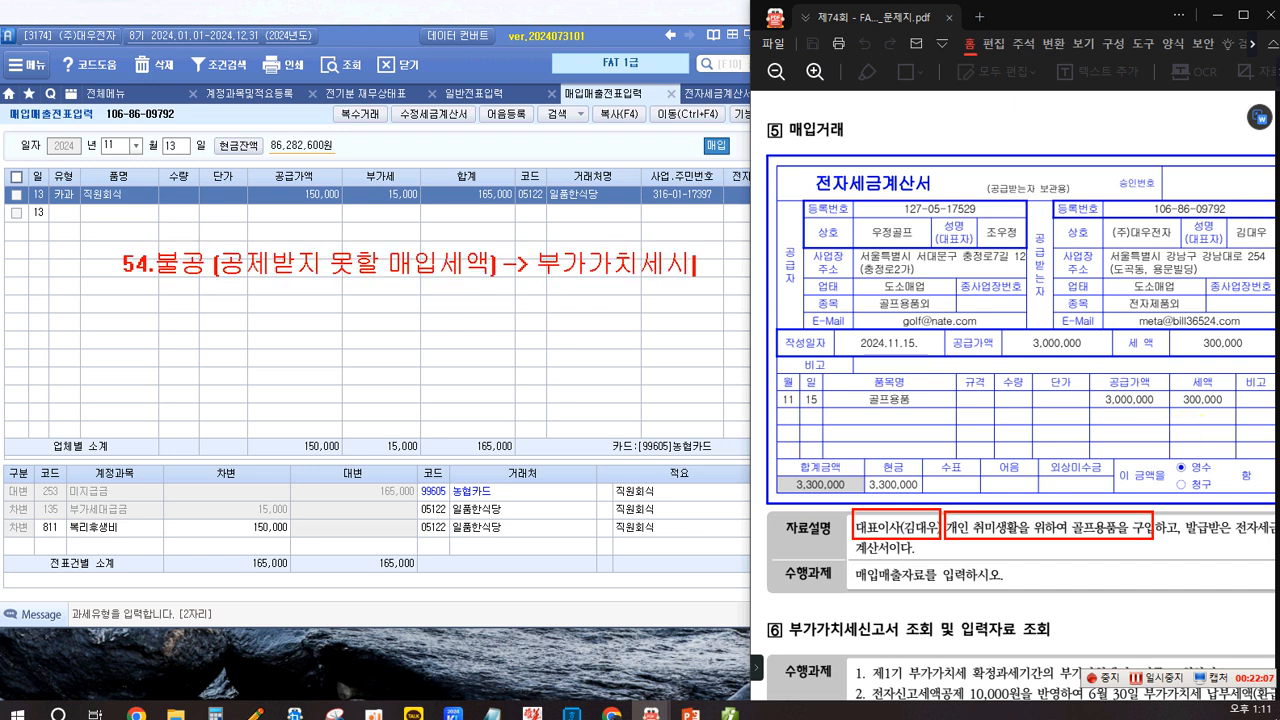
type("고서")
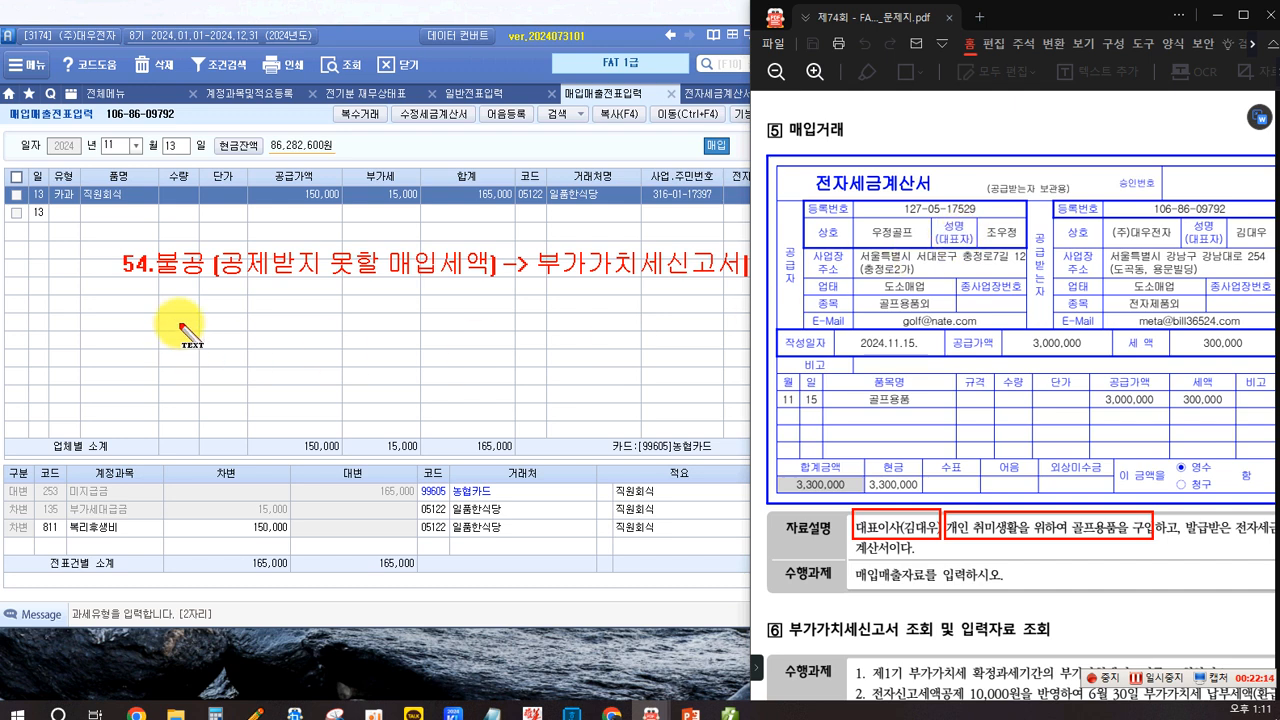
key("Return")
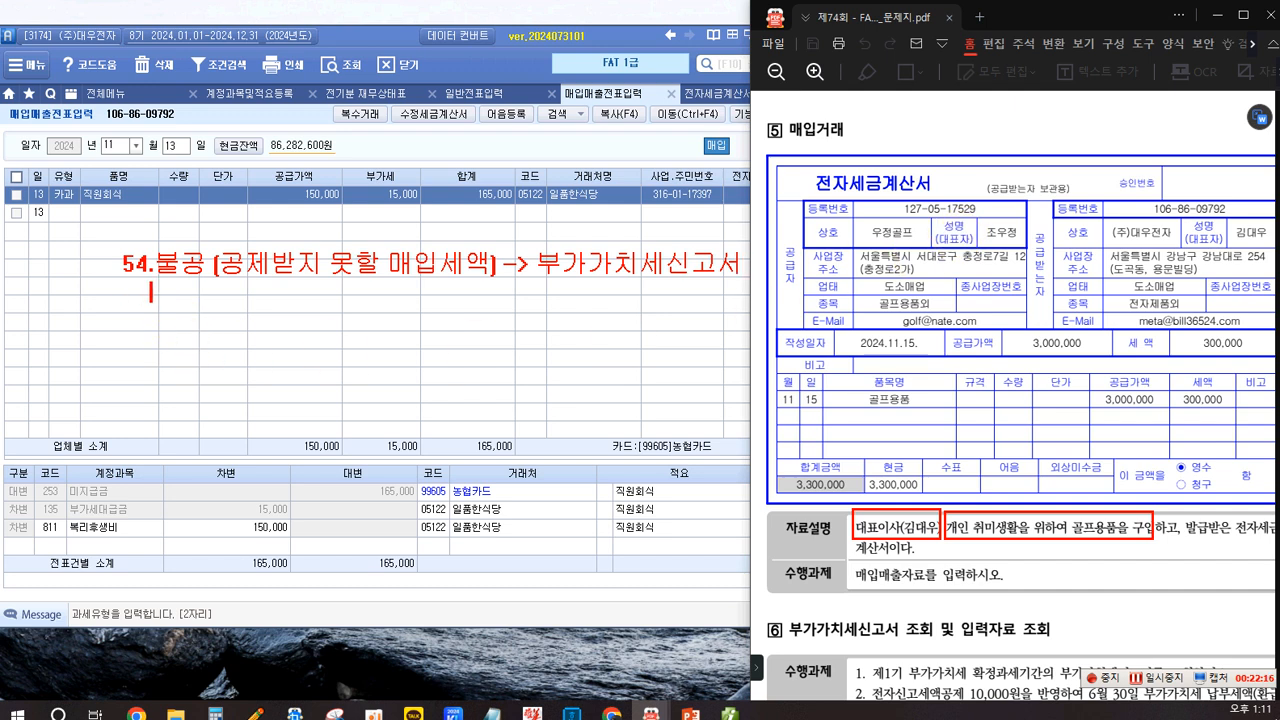
type("->")
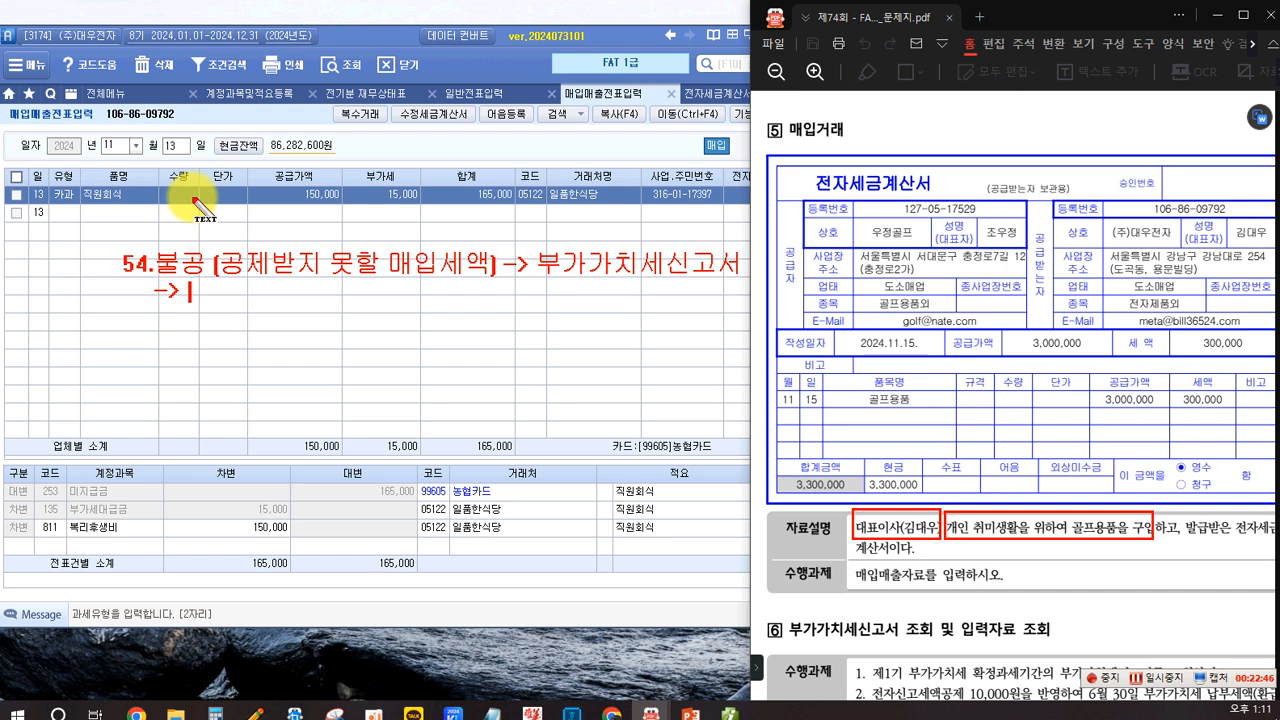
type("매입 세금계산서....해당...")
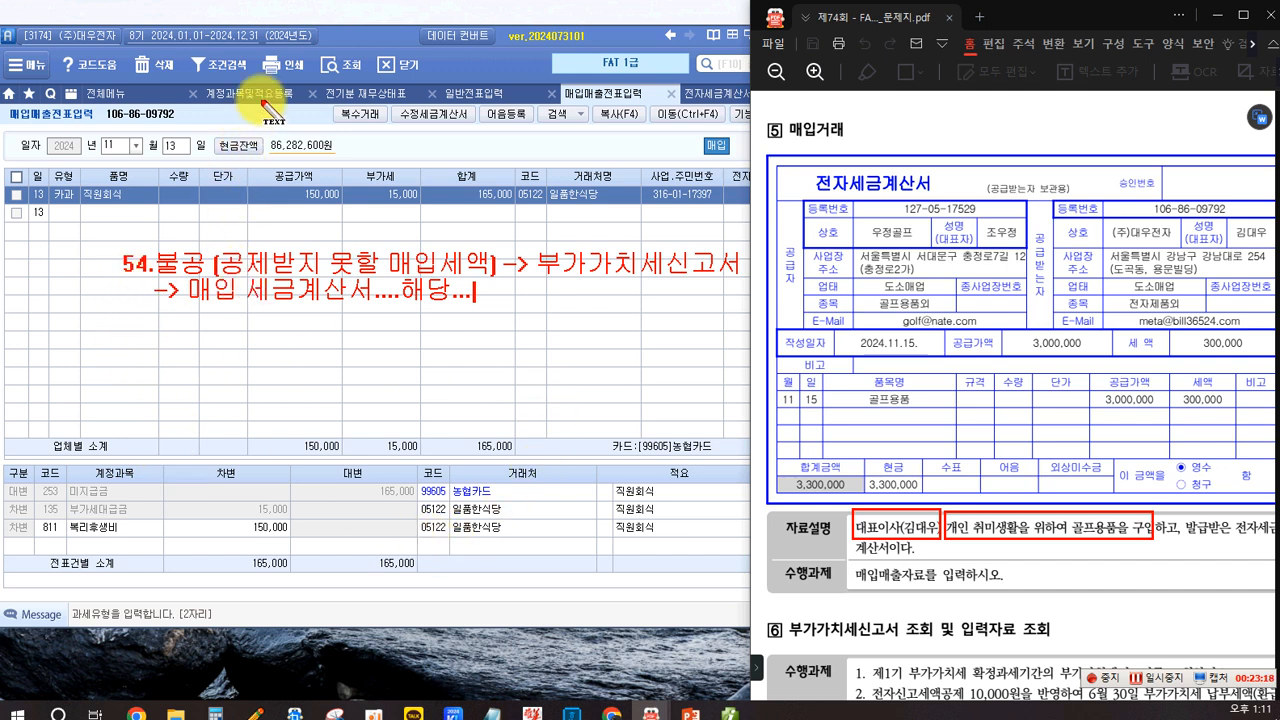
Add non-deduction reason 1 to the on-screen note: 세금계산서 필요적 기재사항 오류.누락.....
key("Return")
key("Return")
type("1. ")
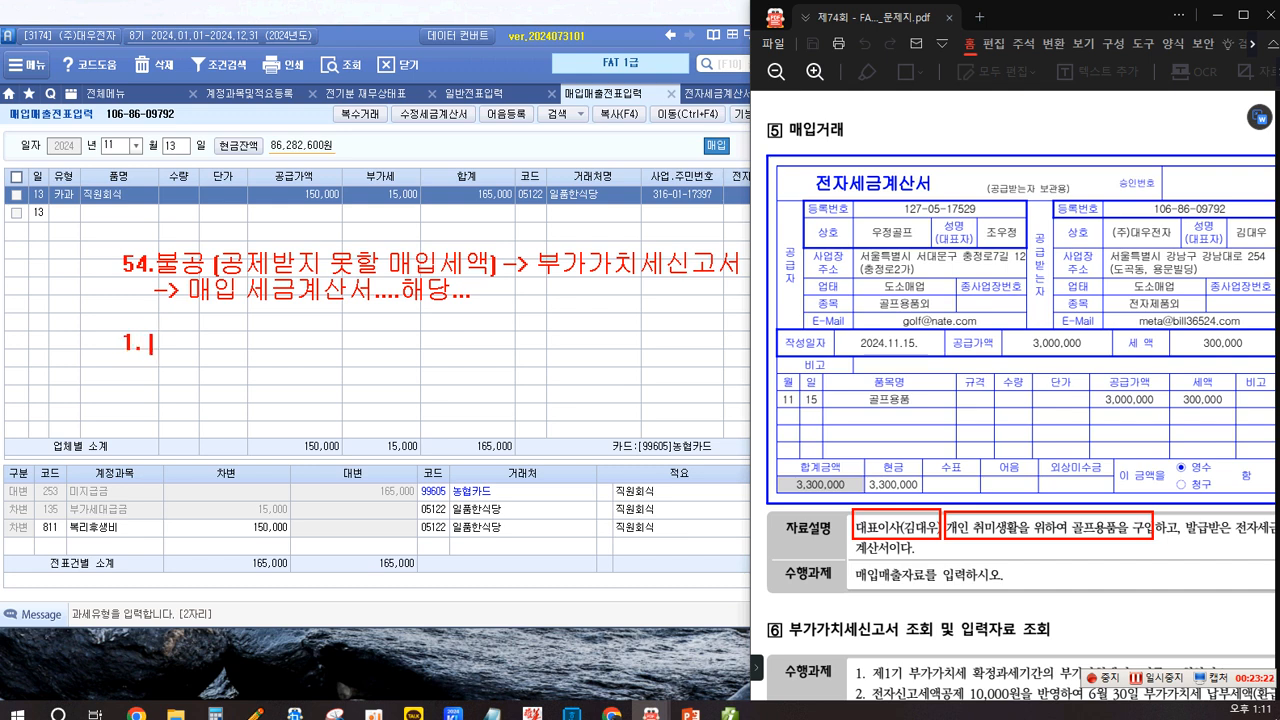
type("세금곗")
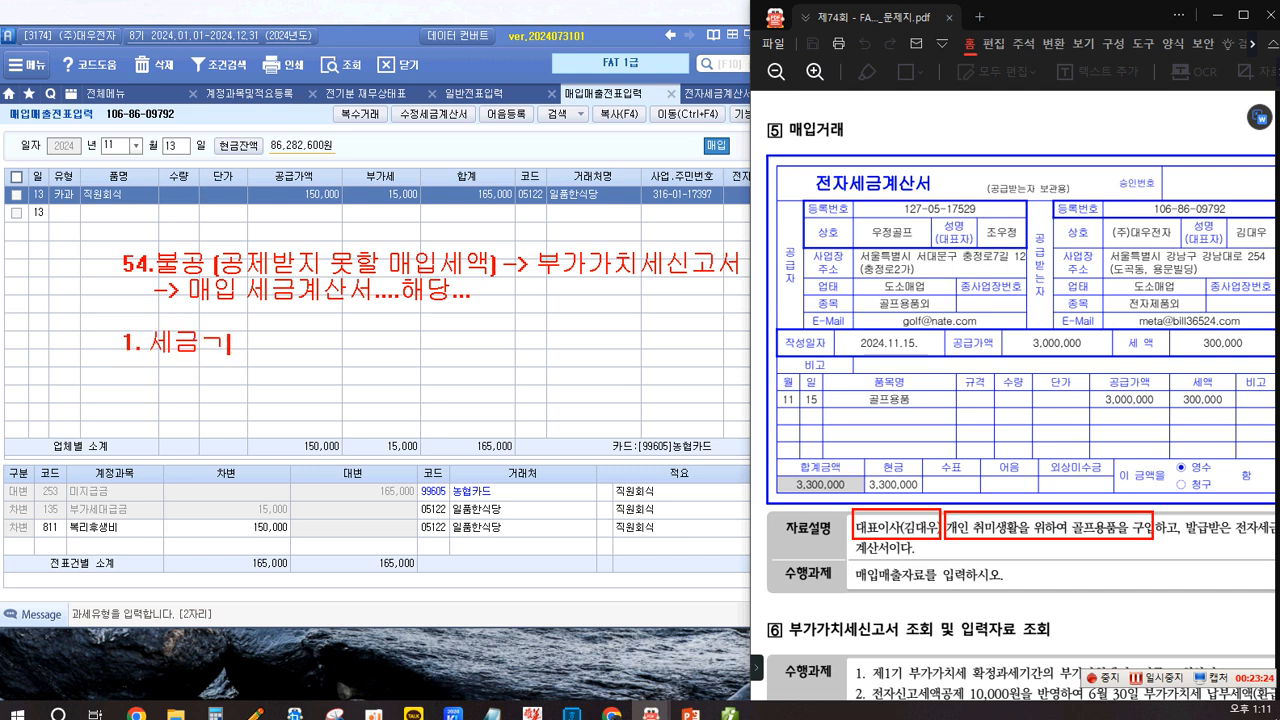
type("산서 ")
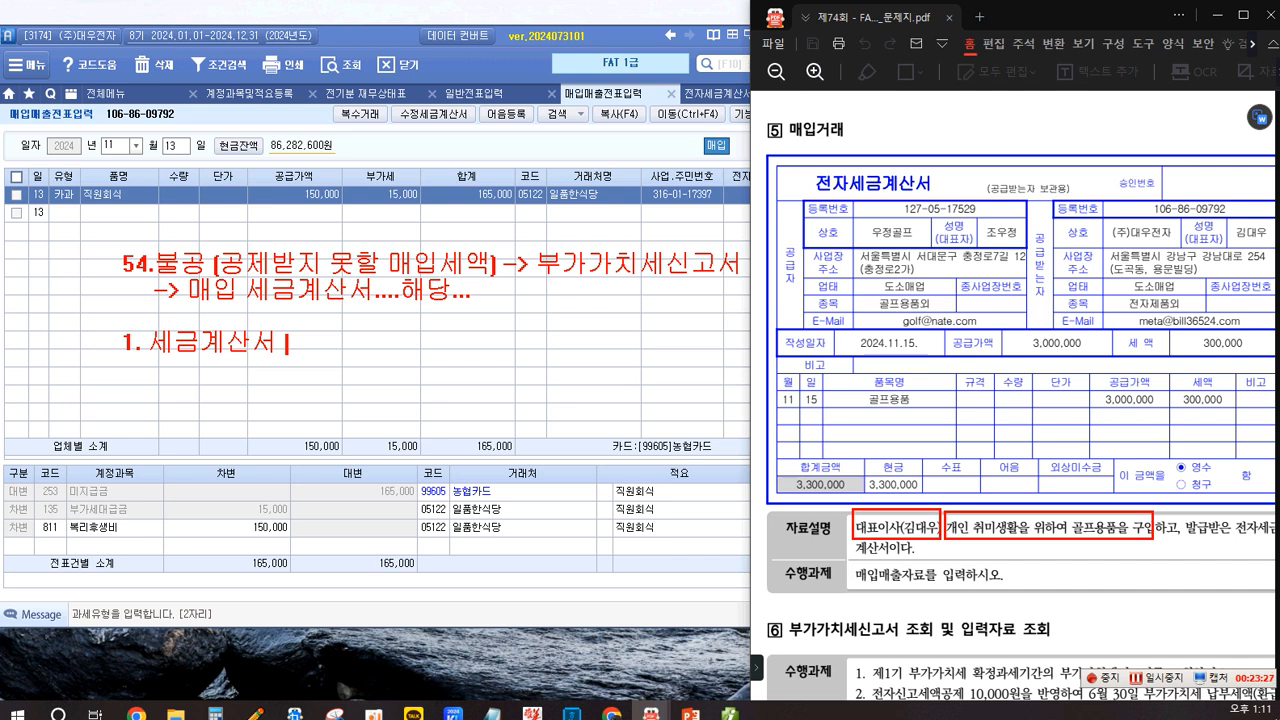
type("필요적 ㄱ")
type("재사")
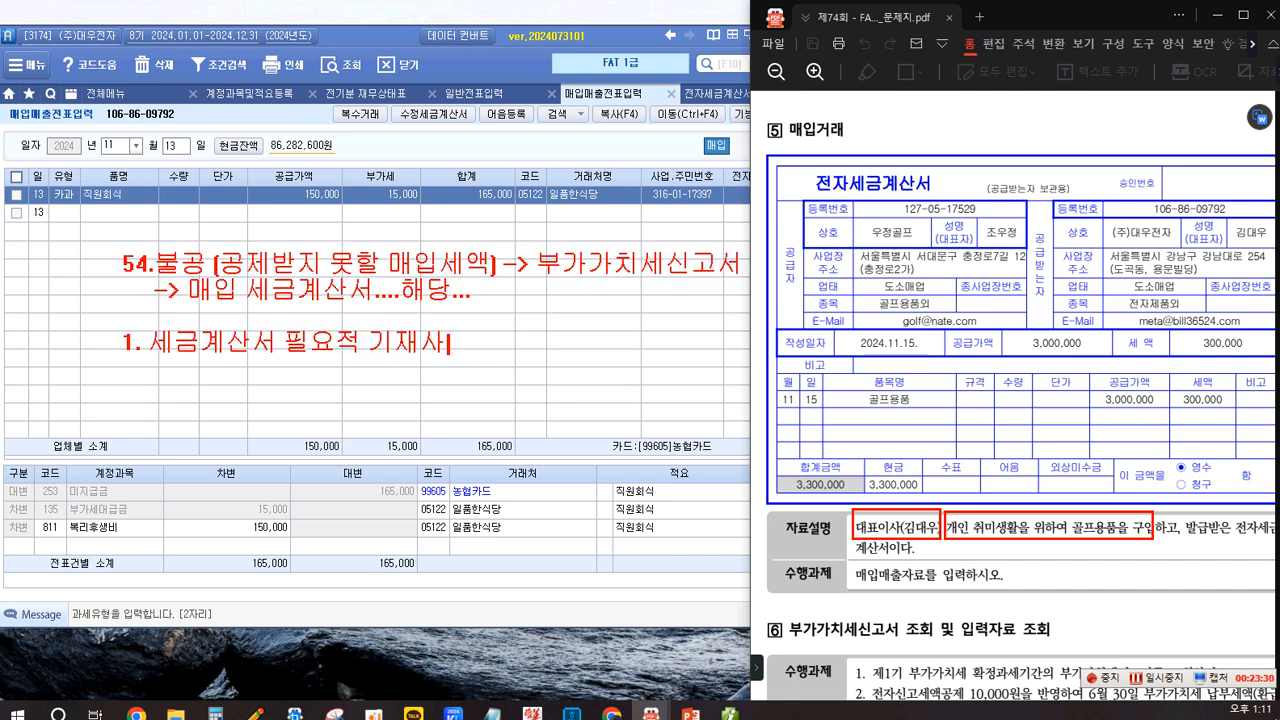
type("항 오류.누락....")
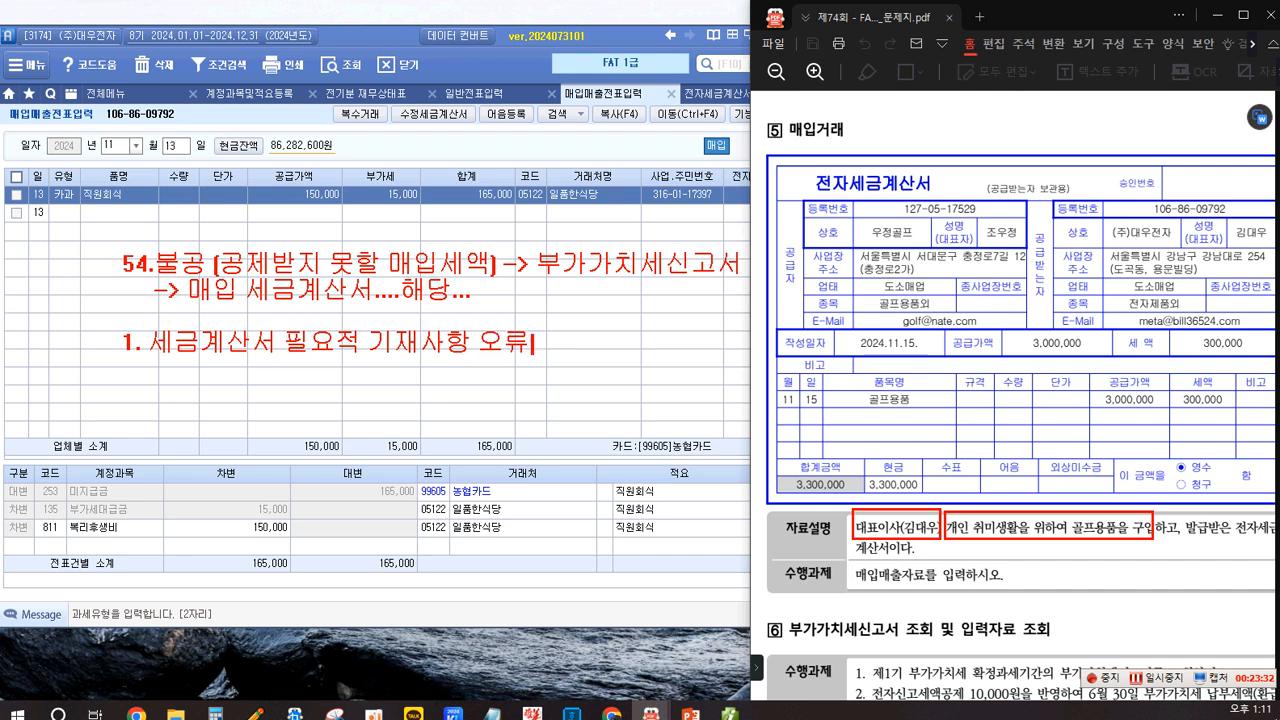
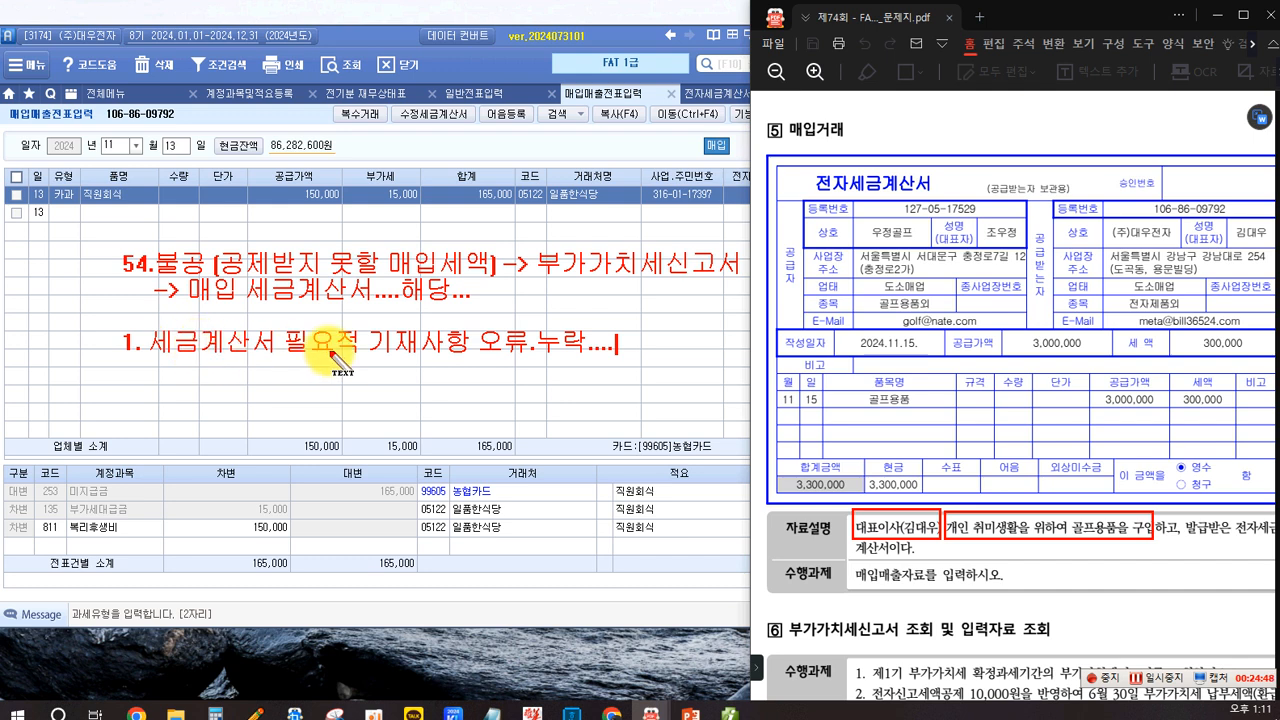
Add reasons 2. 사업무관 and 3. 1,000cc (개별소득세 부과대상 소형승용차 취득 or 유지 관련) to the note, boxing 1,000cc and 소형승용차.
key("Return")
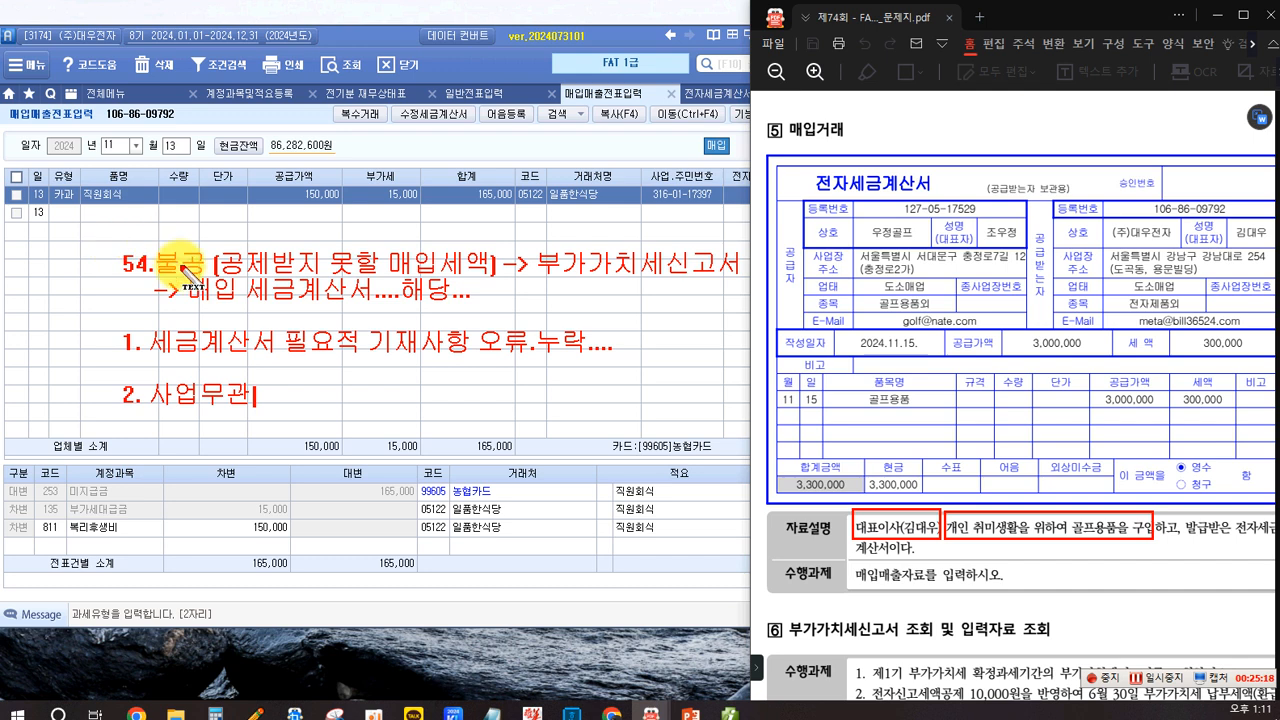
key("Return")
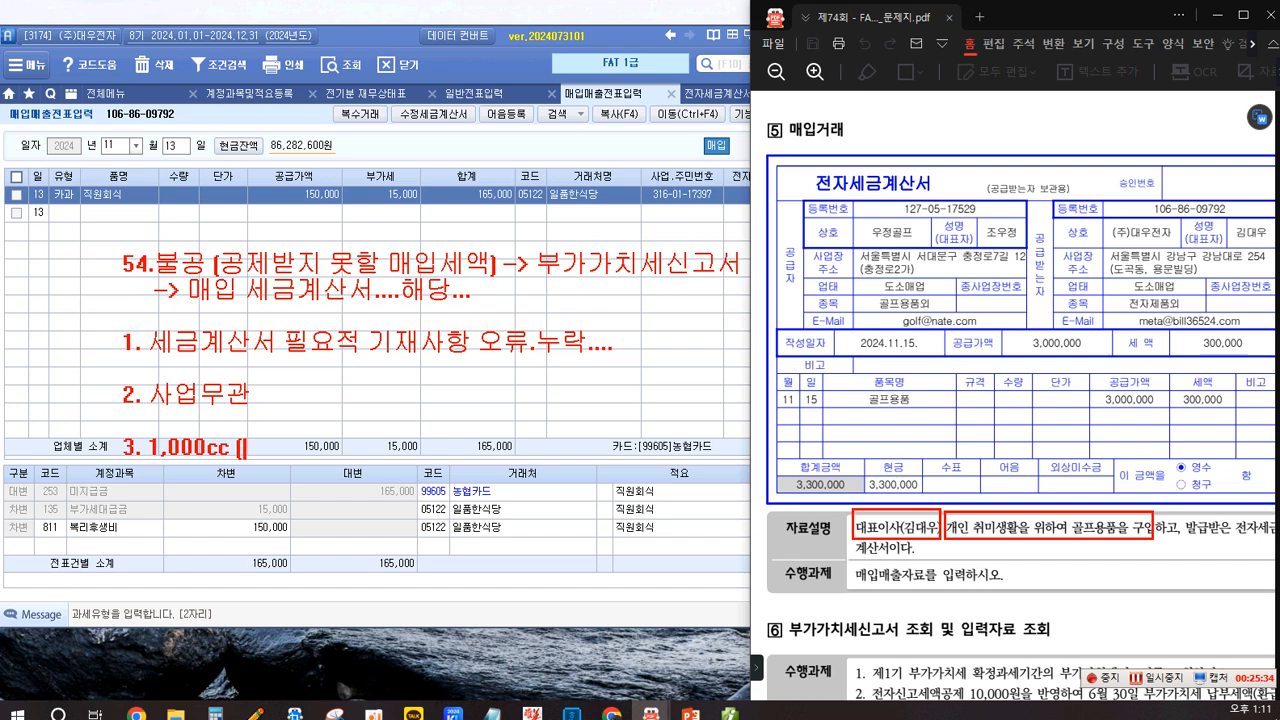
type("세 복")
type("대상 소형")
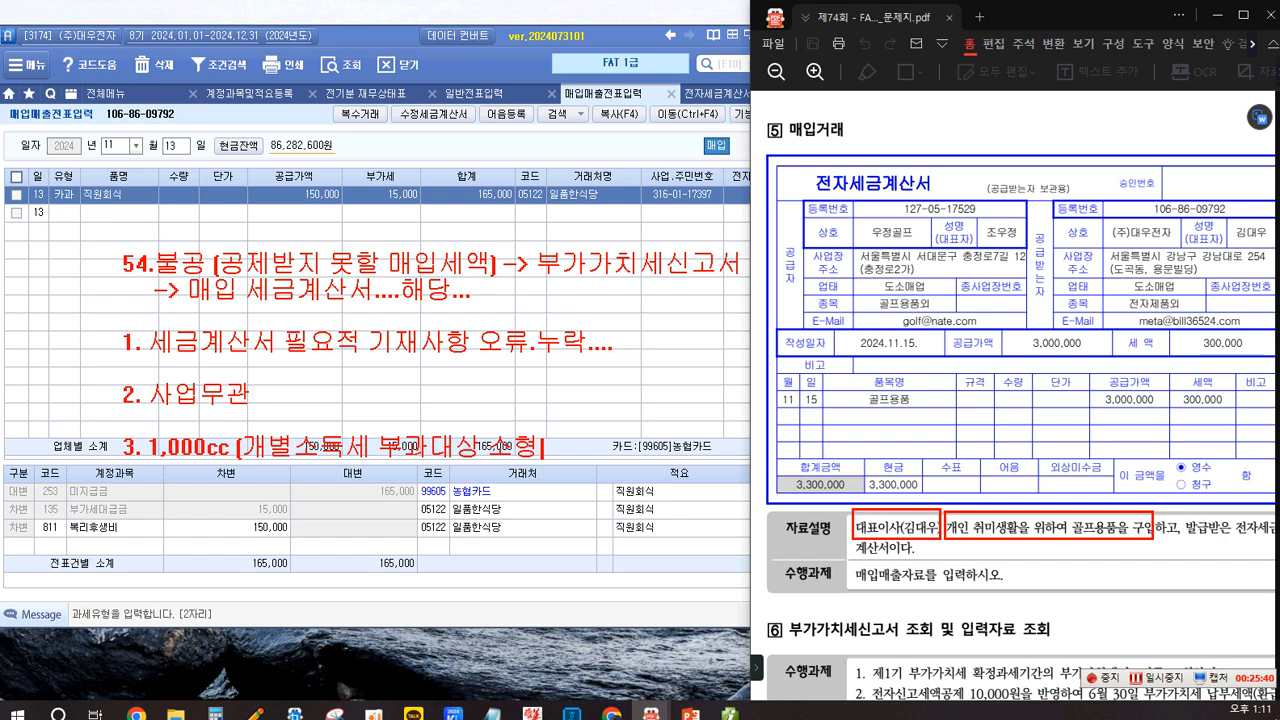
type("승용차 취득or 유지")
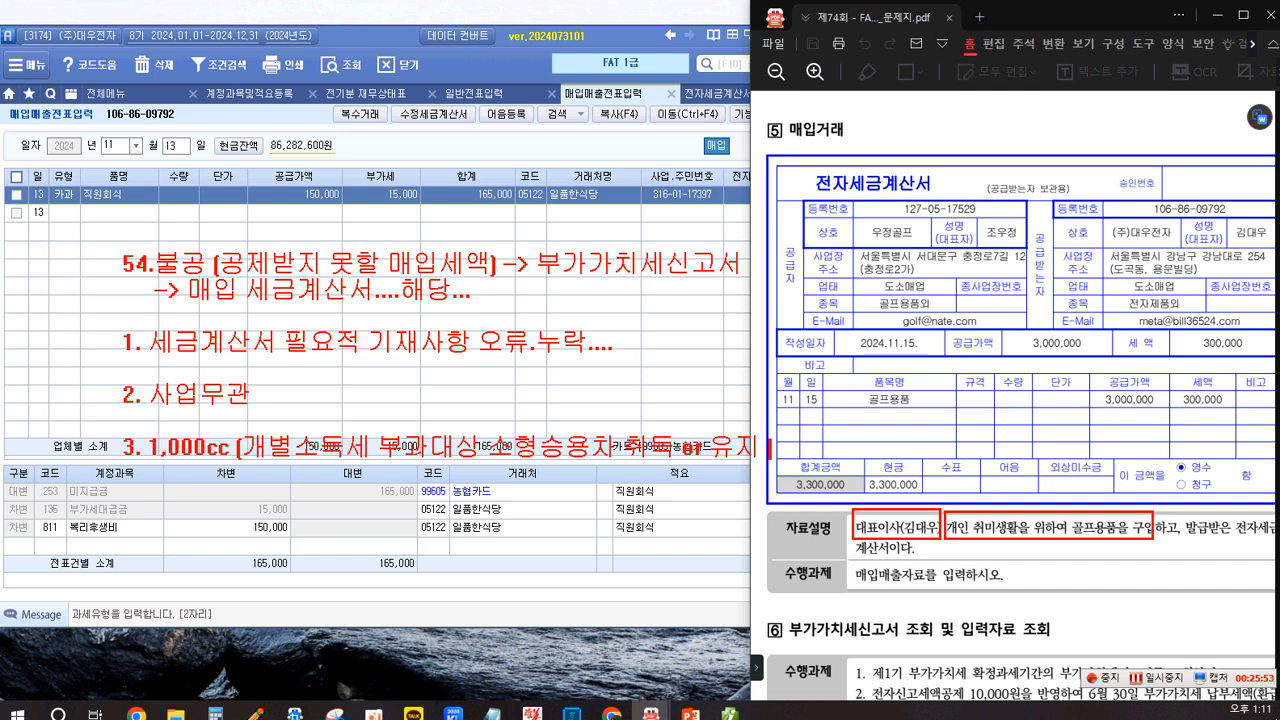
type("련")
left_click_drag(137, 422, 232, 467)
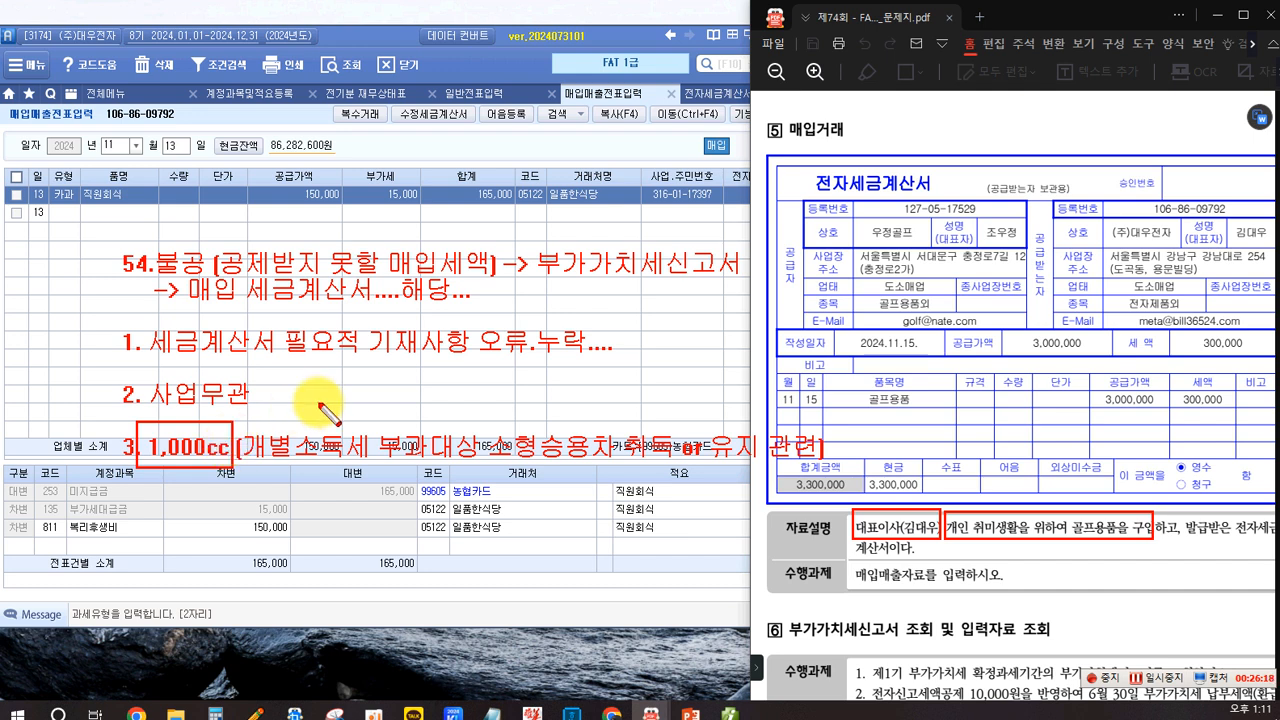
left_click_drag(475, 427, 616, 469)
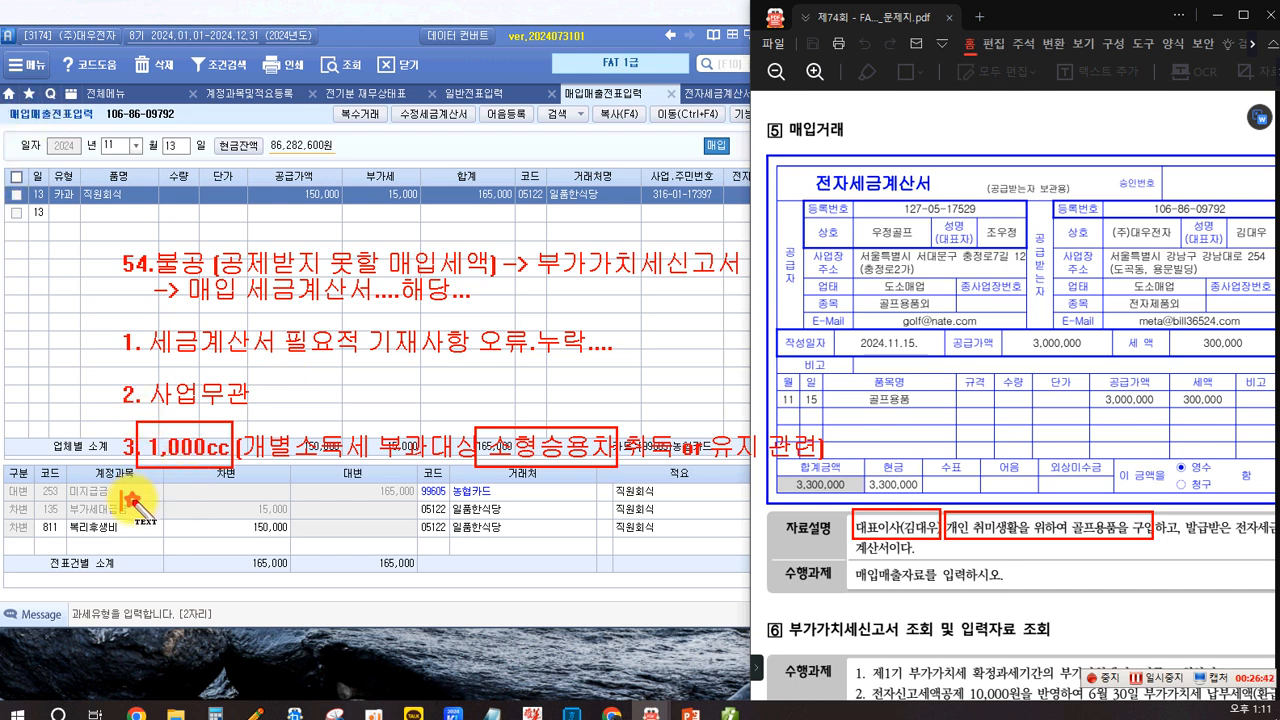
Complete the note with 4. 접대비, 5. 면세사업 and 6. 토지 관련...., and clear all on-screen annotations.
type("4. 접대비")
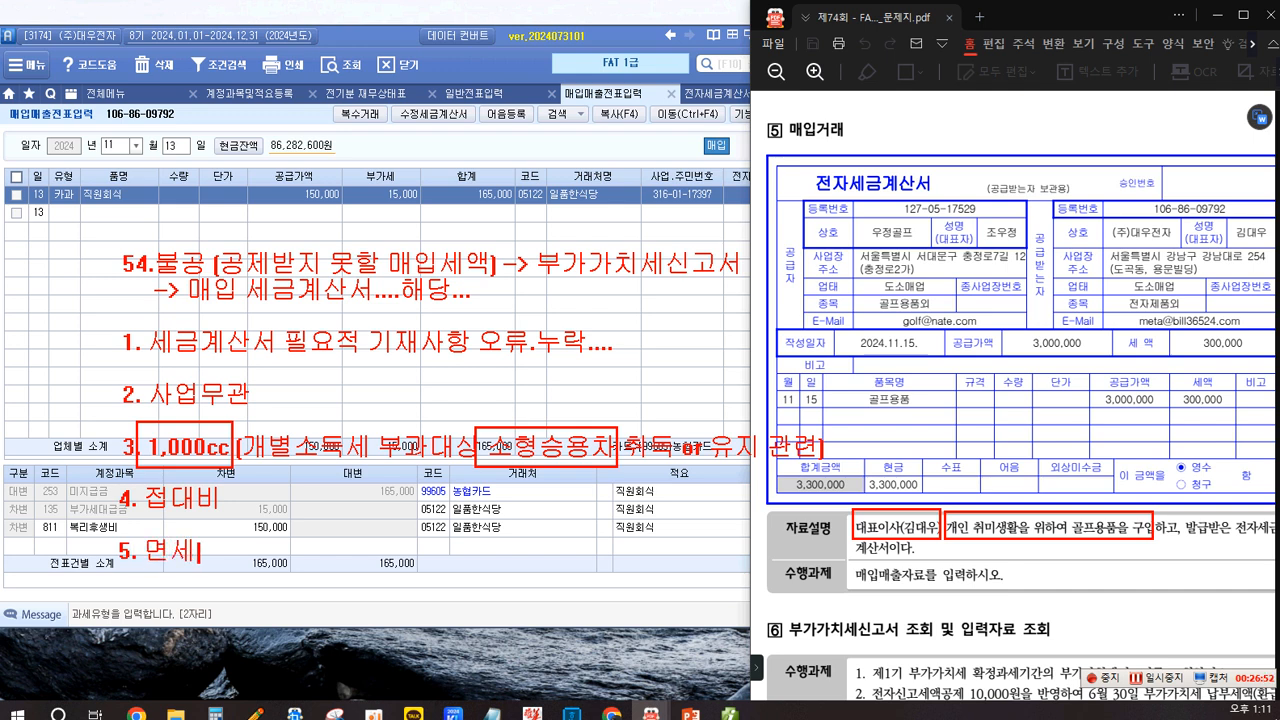
key("Return")
type("6. ")
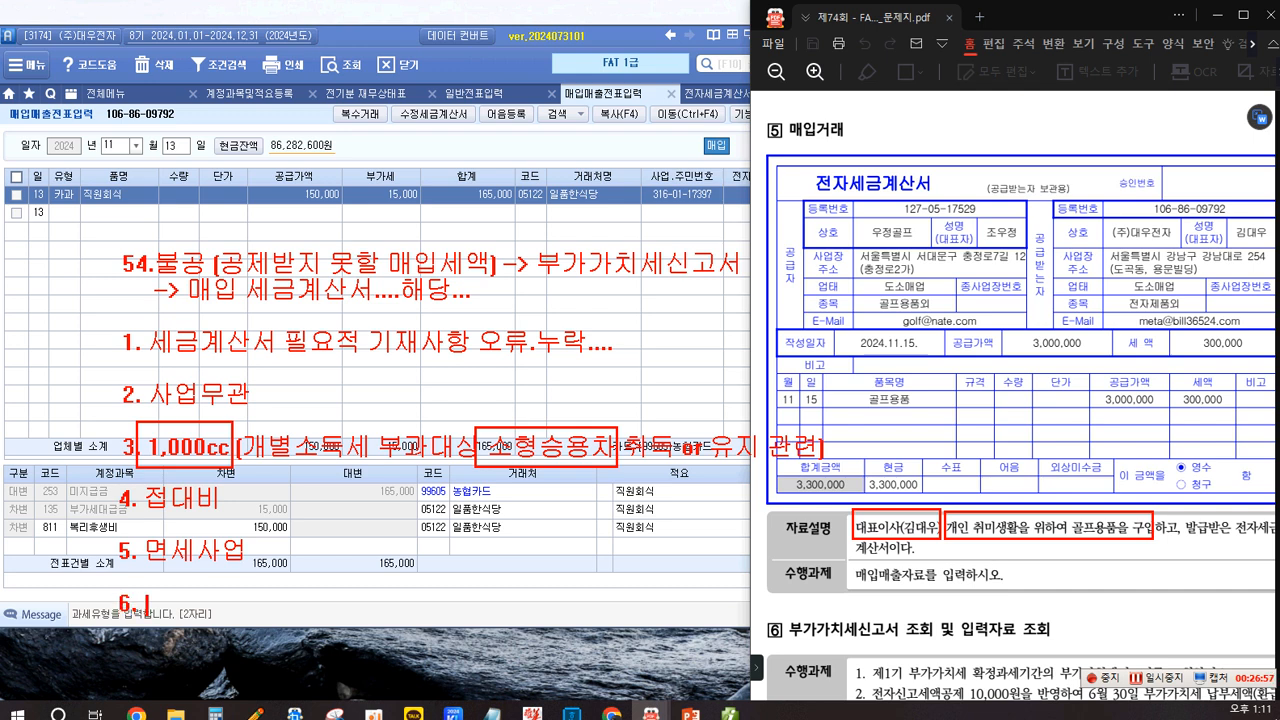
type("토지 과")
type("련....")
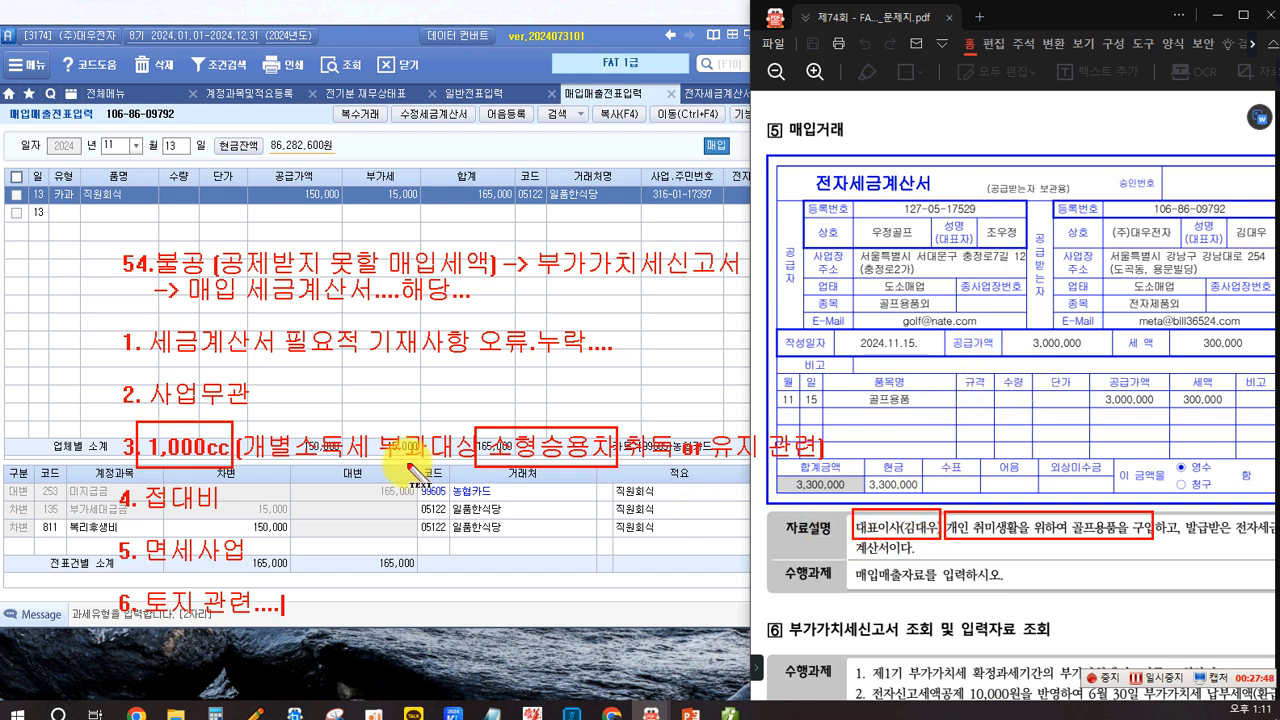
key("Escape")
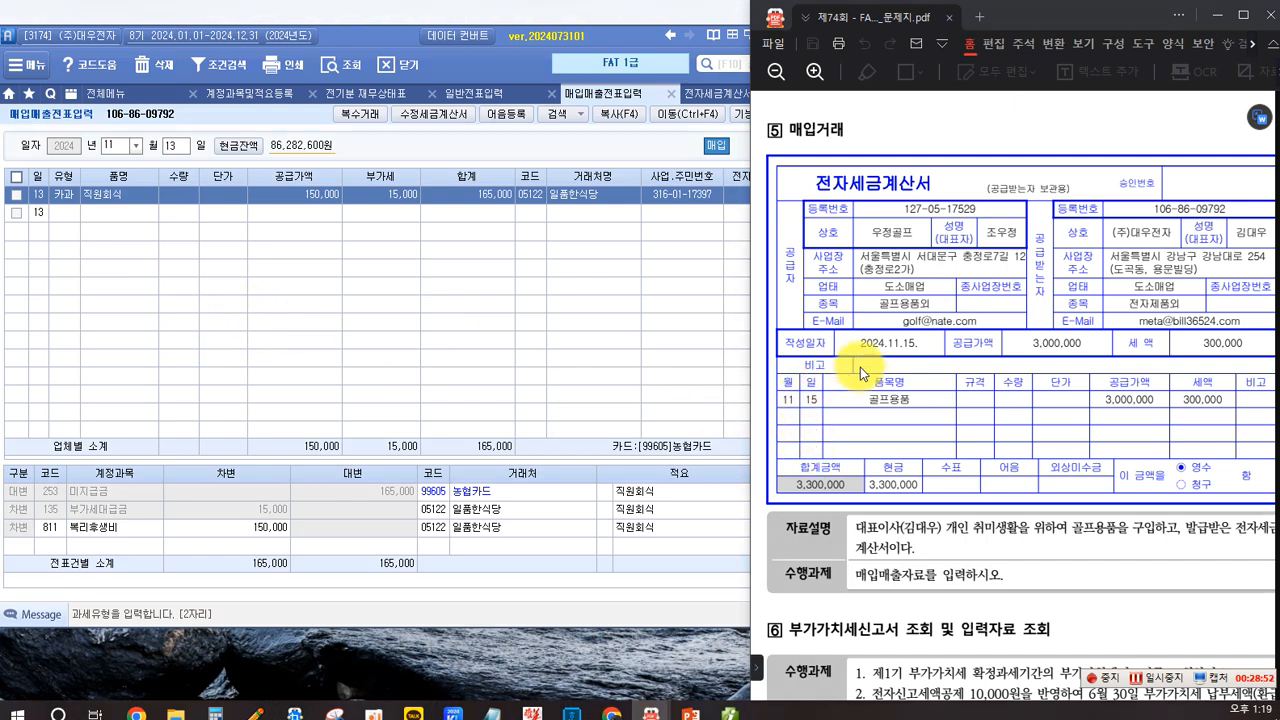
Start a November 15 entry of type 54. 불공 with the non-deduction reason 2. 사업과 관련 없는 지출.
left_click(174, 148)
type("15")
key("Return")
key("Return")
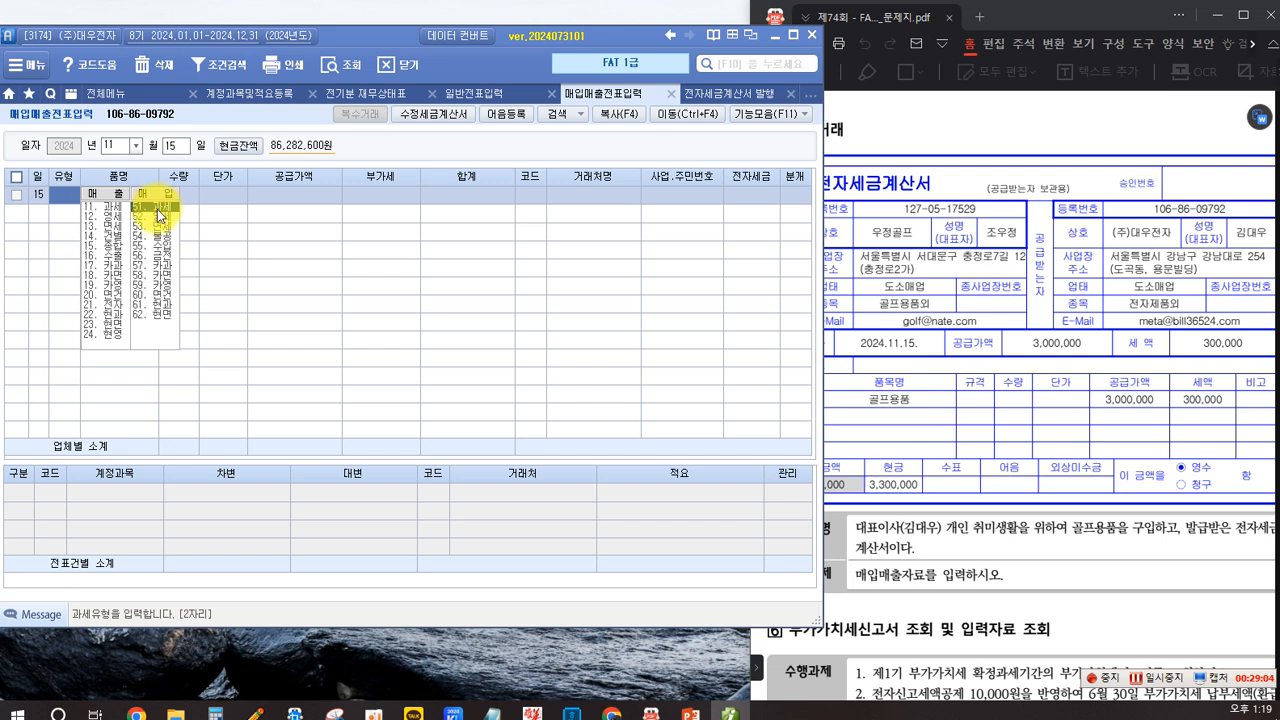
left_click(157, 238)
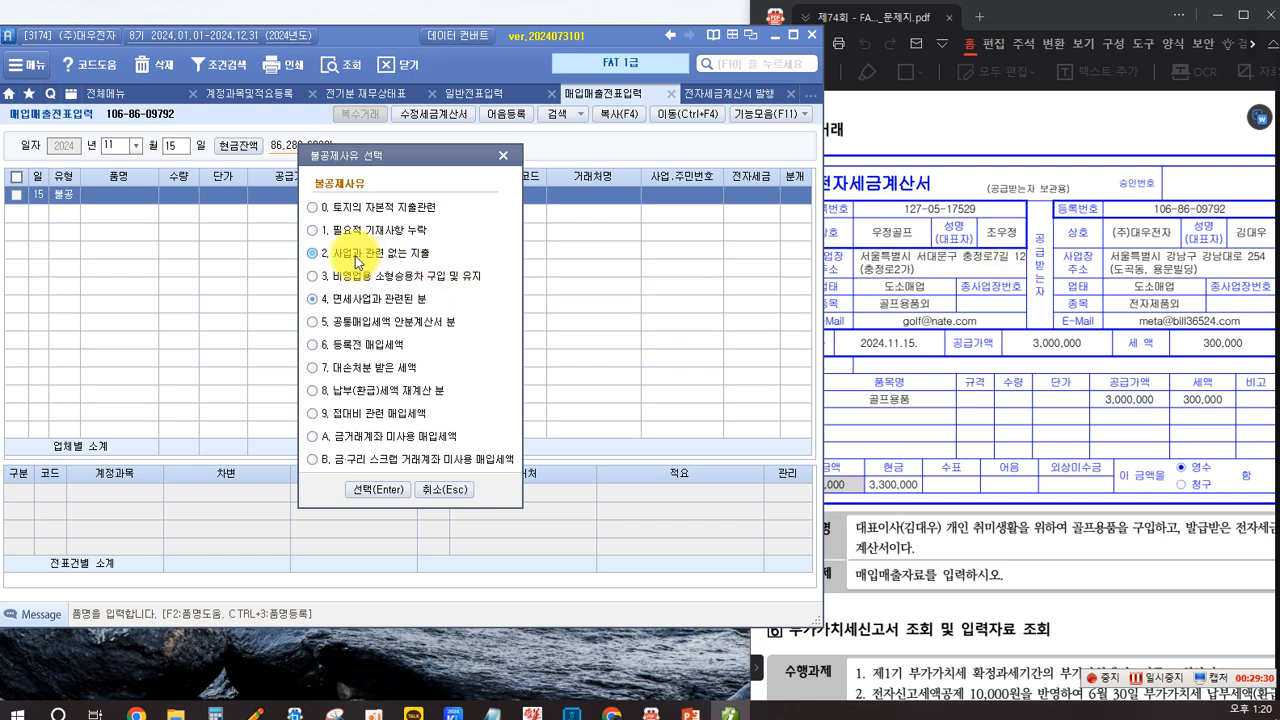
left_click(312, 253)
left_click(375, 489)
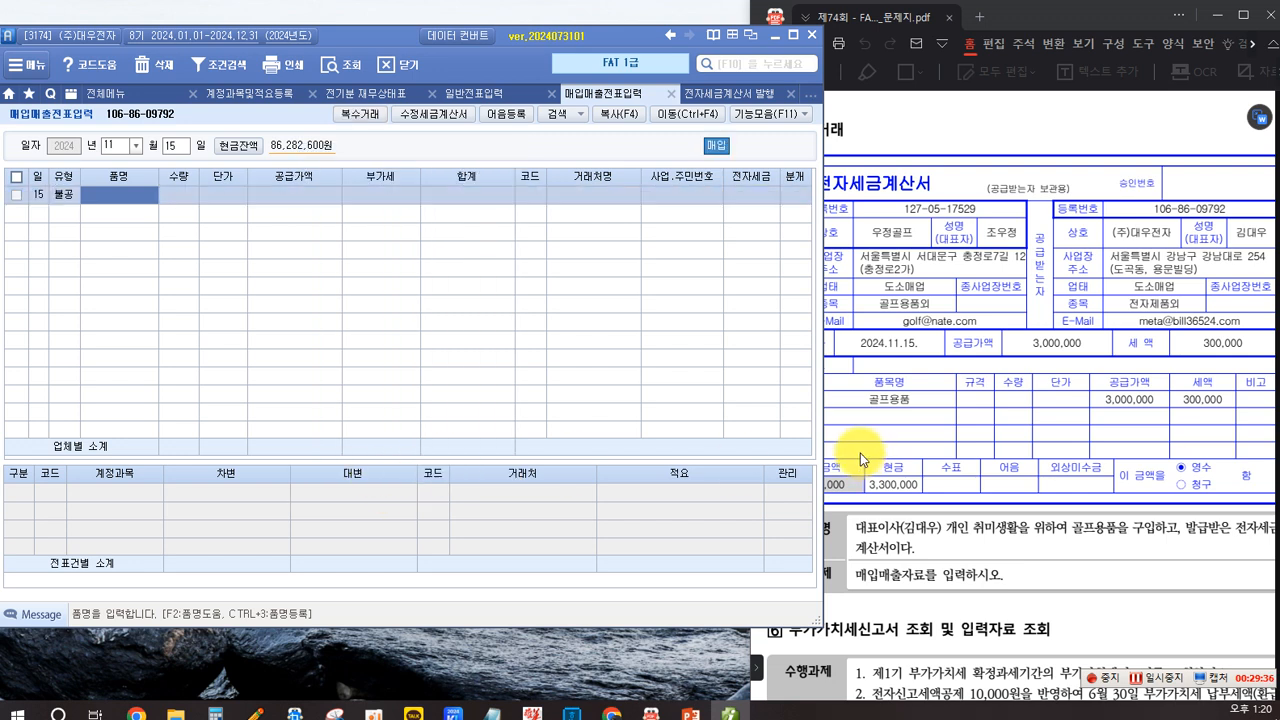
Enter 골프용품 as the item with a supply amount of 3,000,000, leaving quantity and unit price blank.
type("골프")
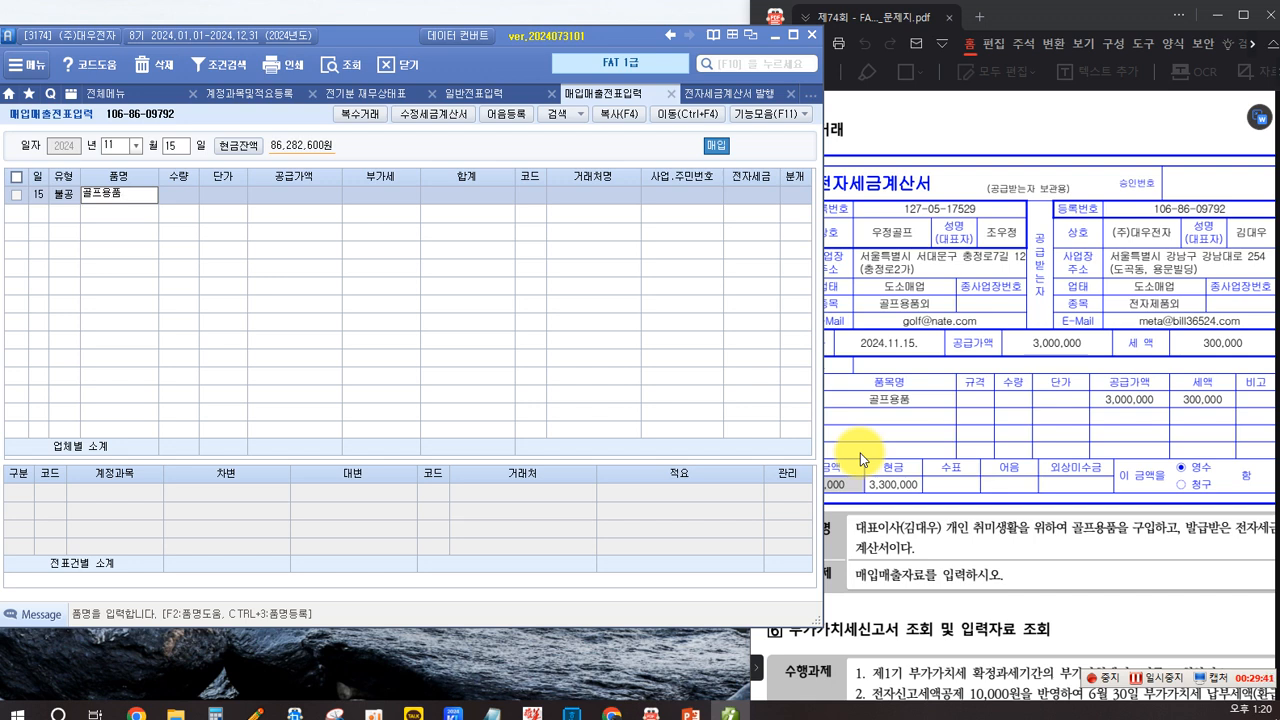
type("용품")
key("Return")
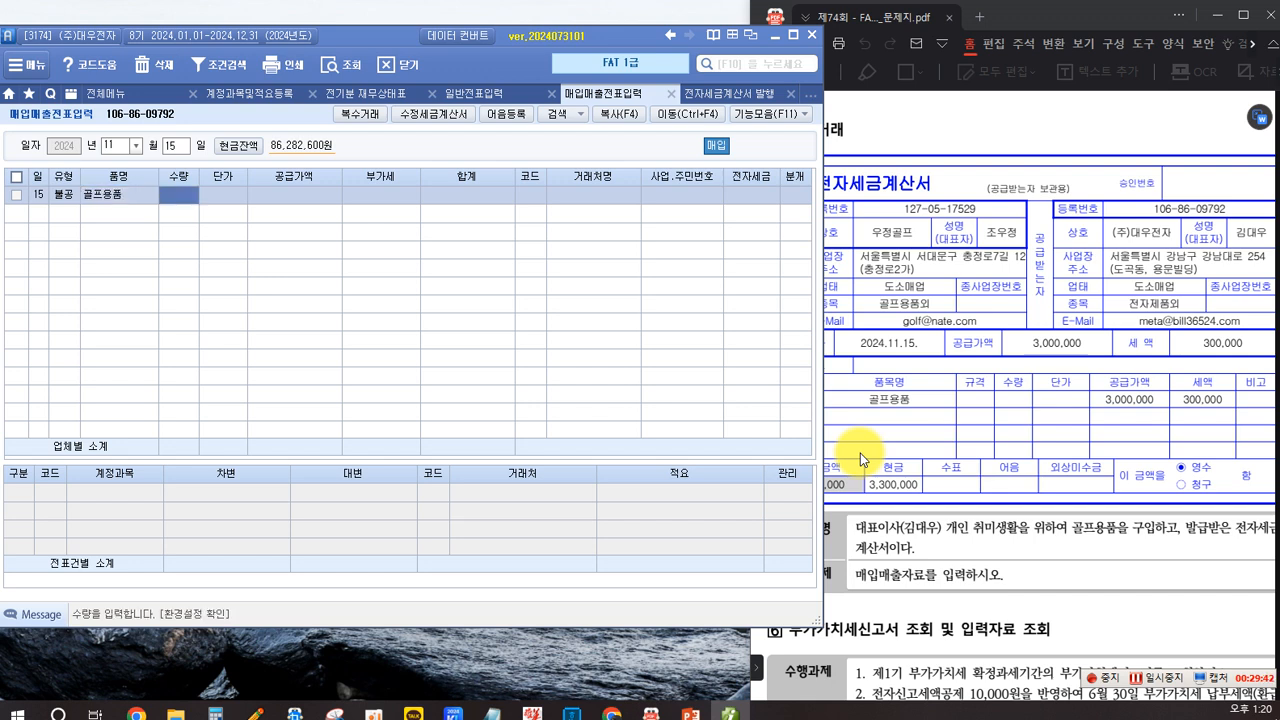
key("Return")
key("Return")
type("3,000")
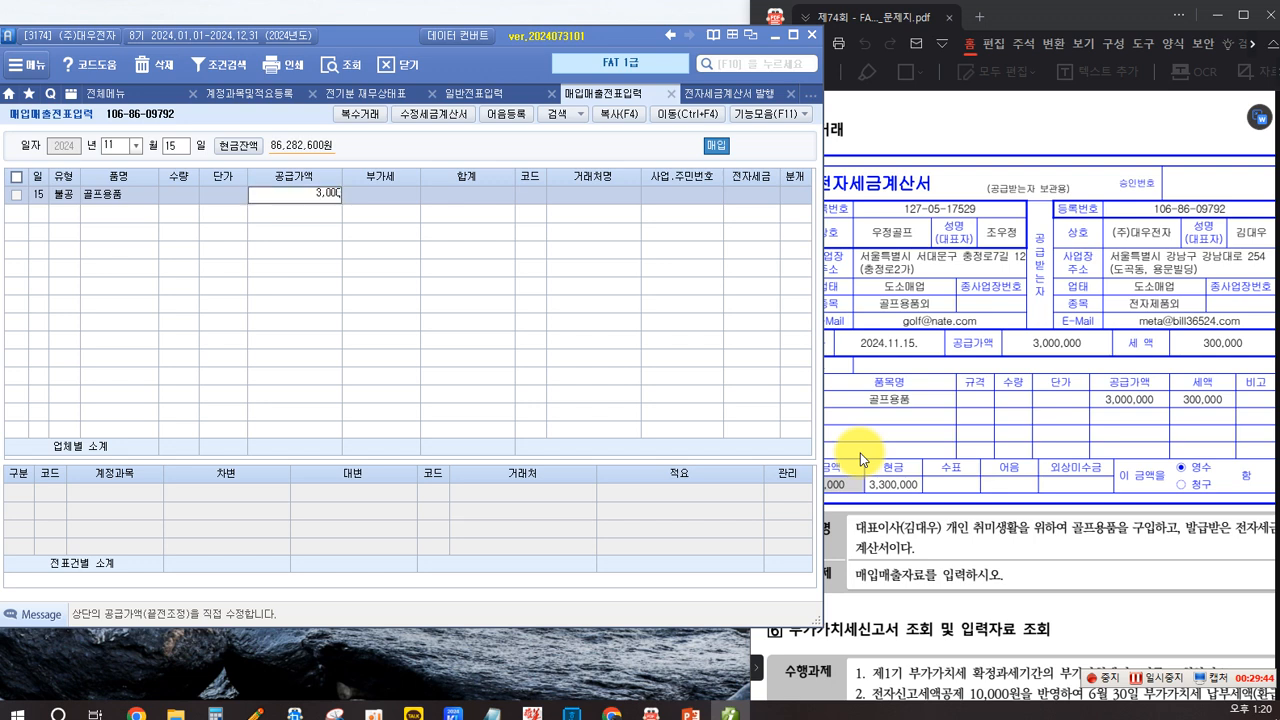
type(",000")
key("Return")
key("Return")
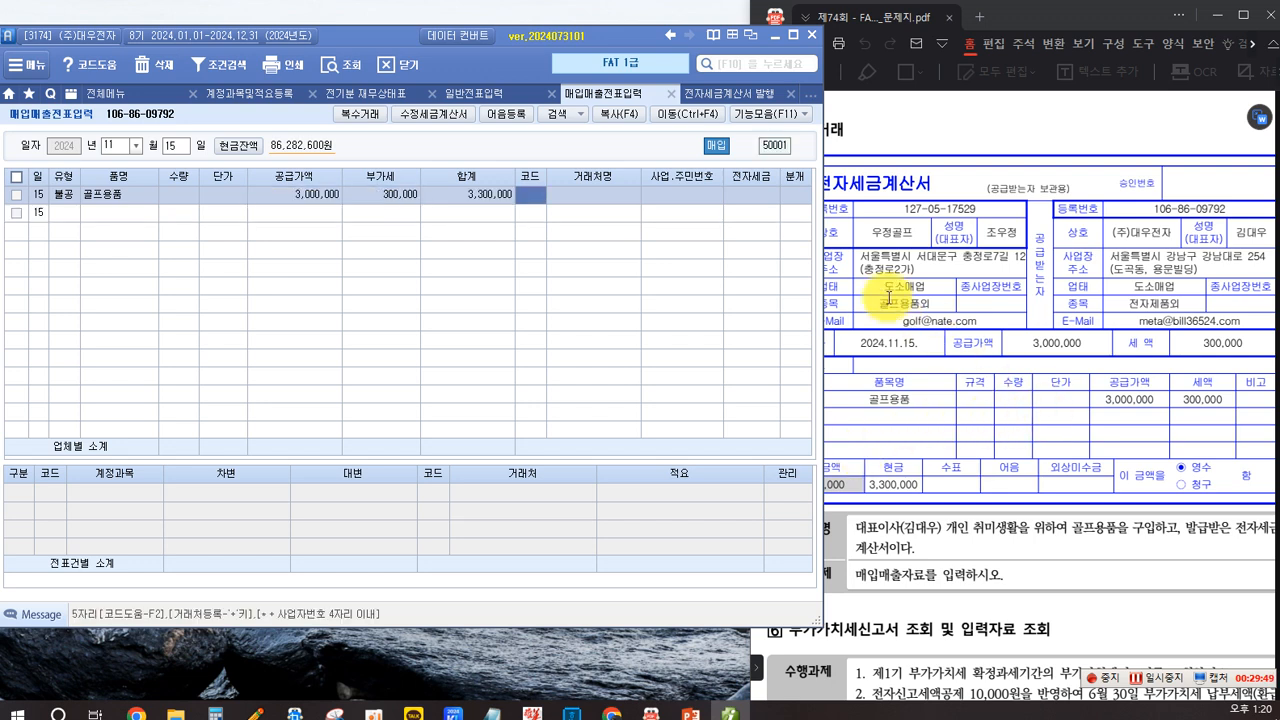
Look up the vendor by 우정 and assign 우정골프 (30123) to the November 15 entry.
type("우정")
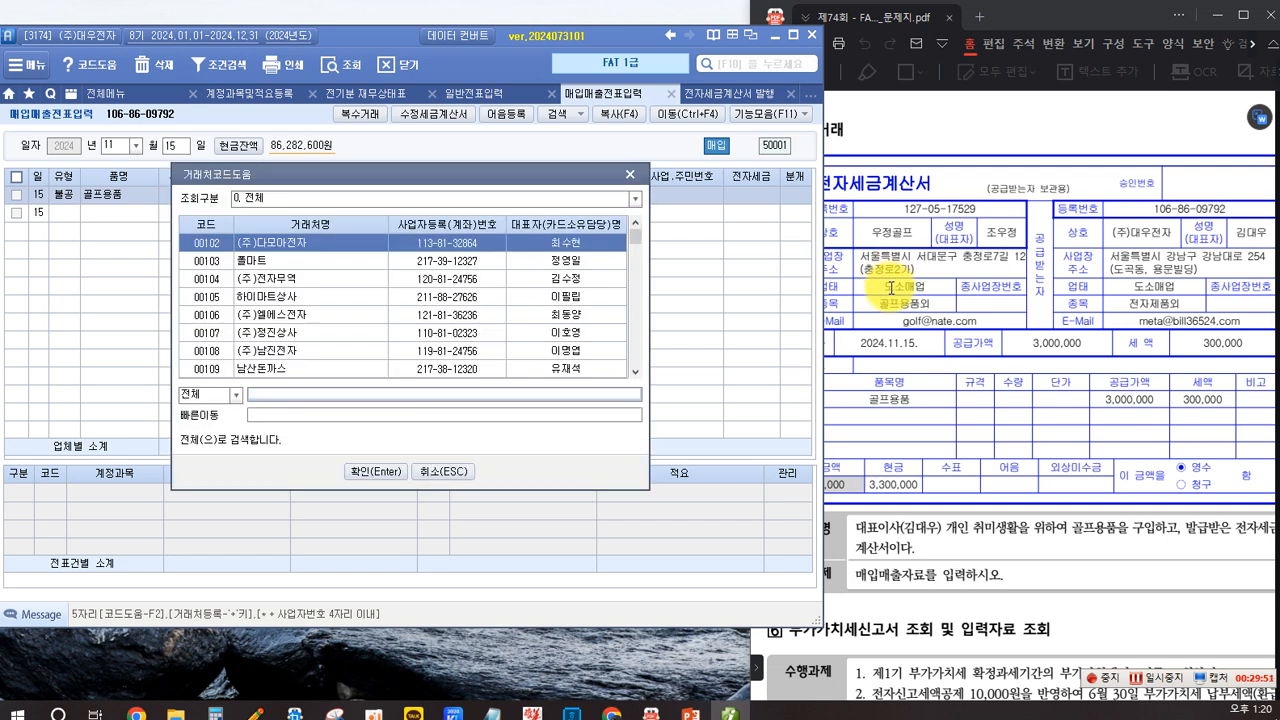
key("Return")
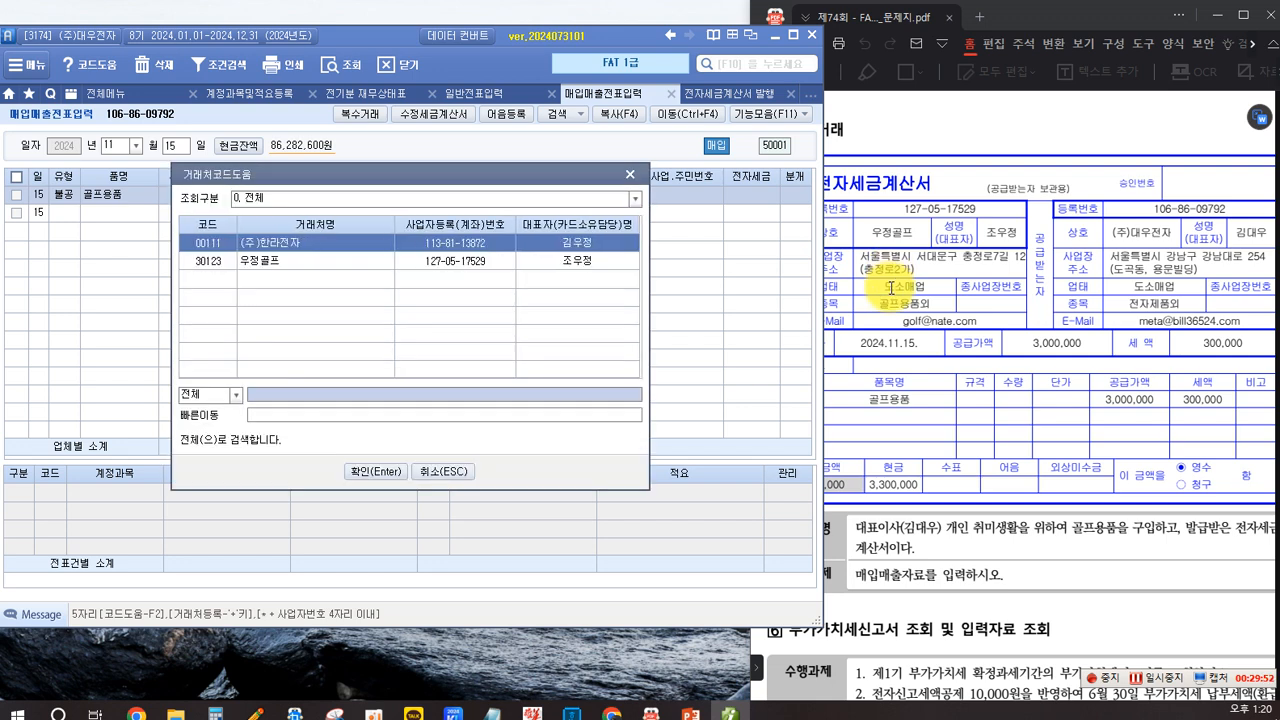
key("Down")
key("Return")
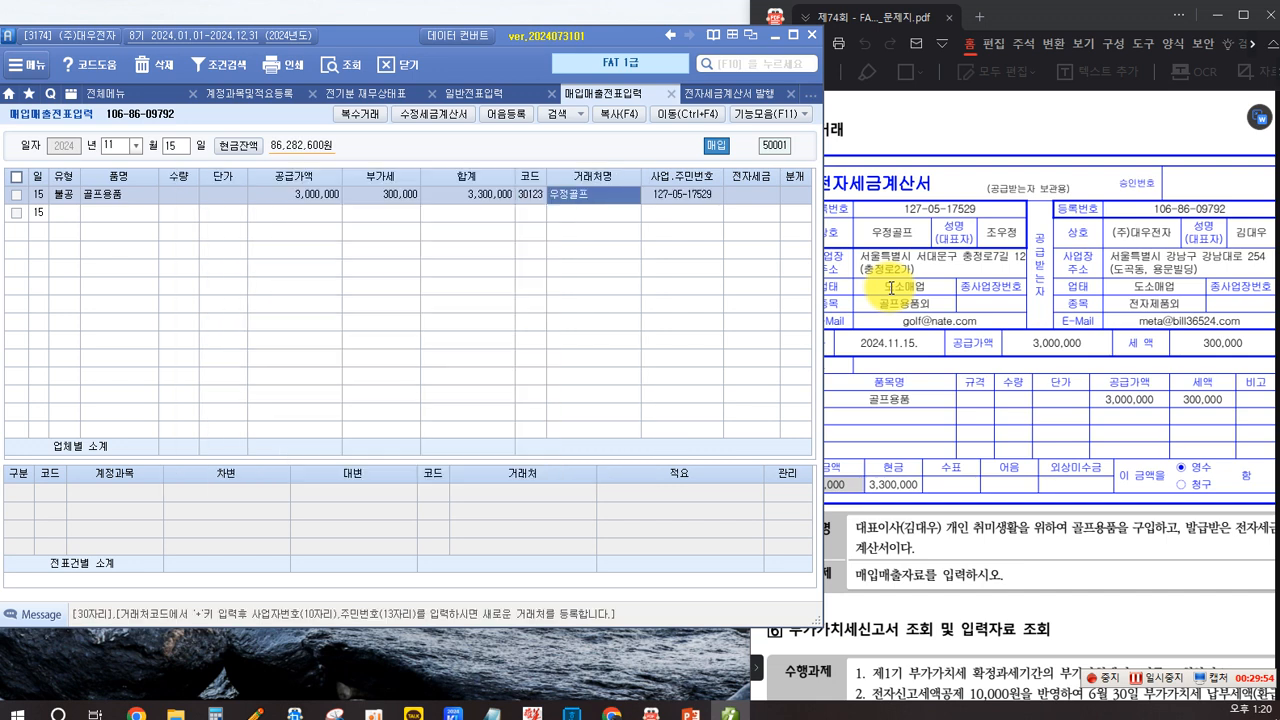
Mark the November 15 golf goods entry as 전자입력 and set its journal type to 3. 혼합.
type("1")
key("Return")
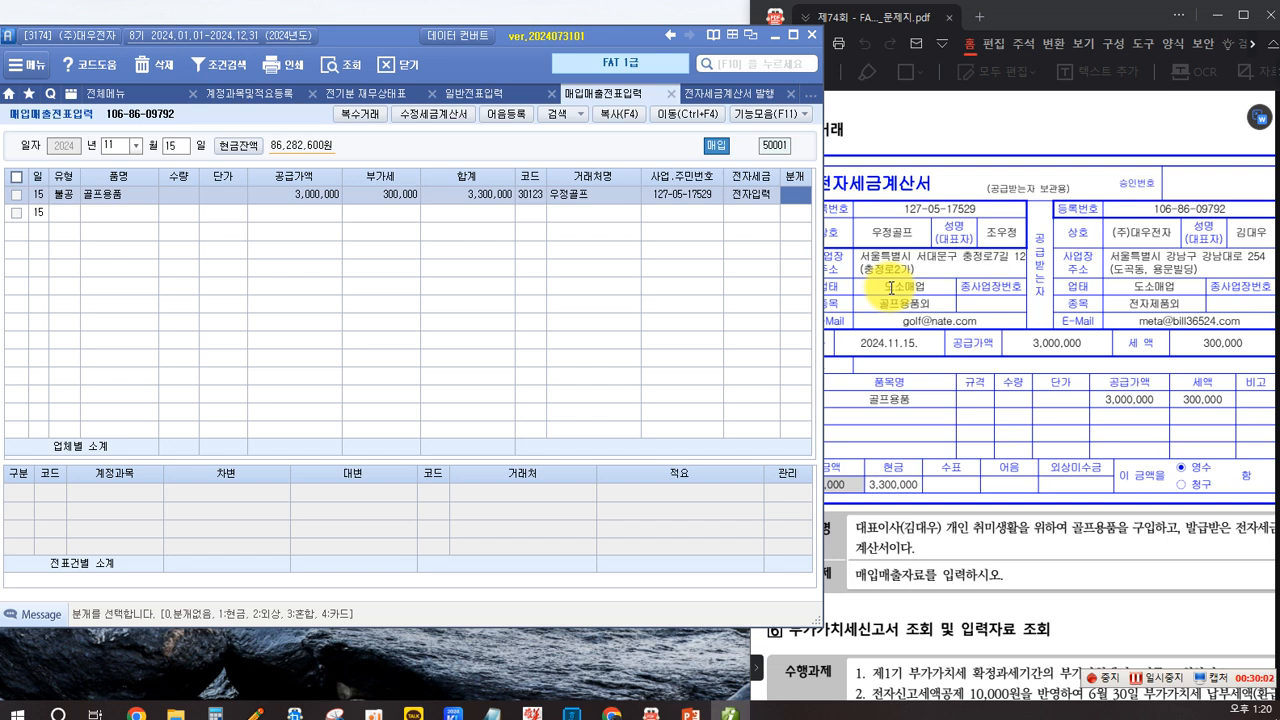
type("3")
key("Return")
key("Return")
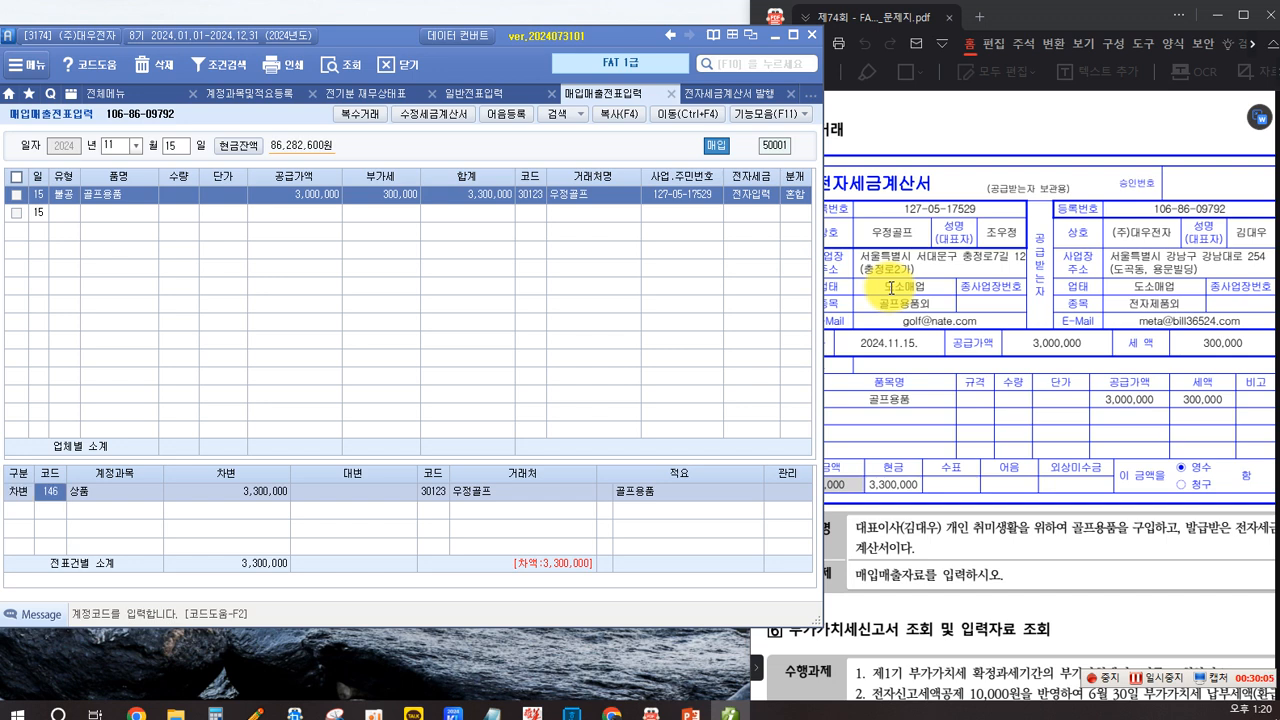
Replace the debit account with 134 가지급금 by searching the account list for 가지급, keeping the 3,300,000 amount.
key("F2")
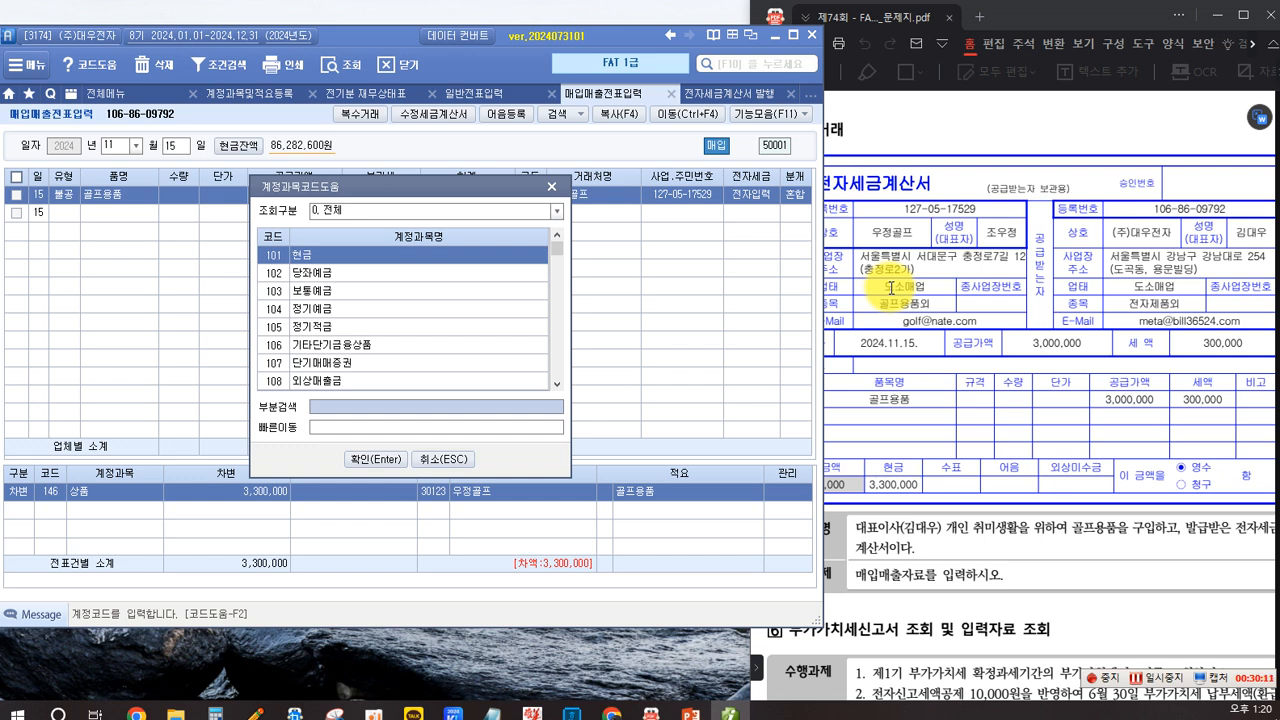
type("ㄱ지")
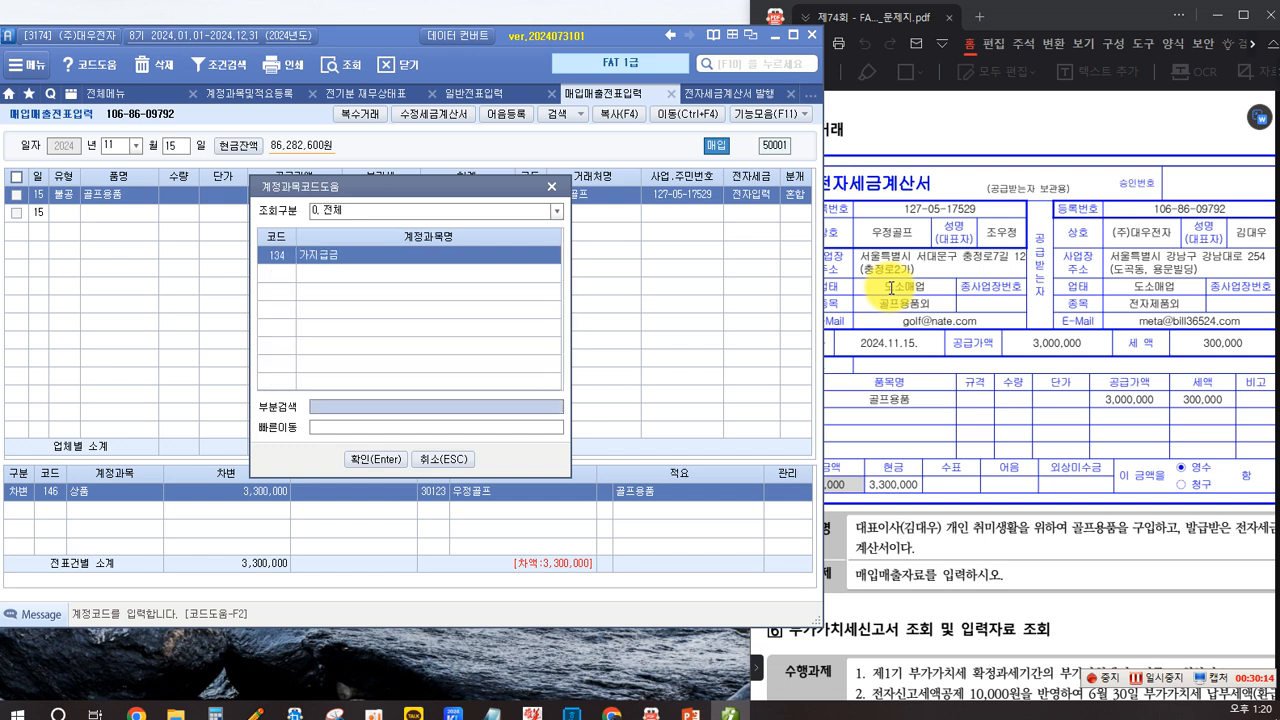
key("Return")
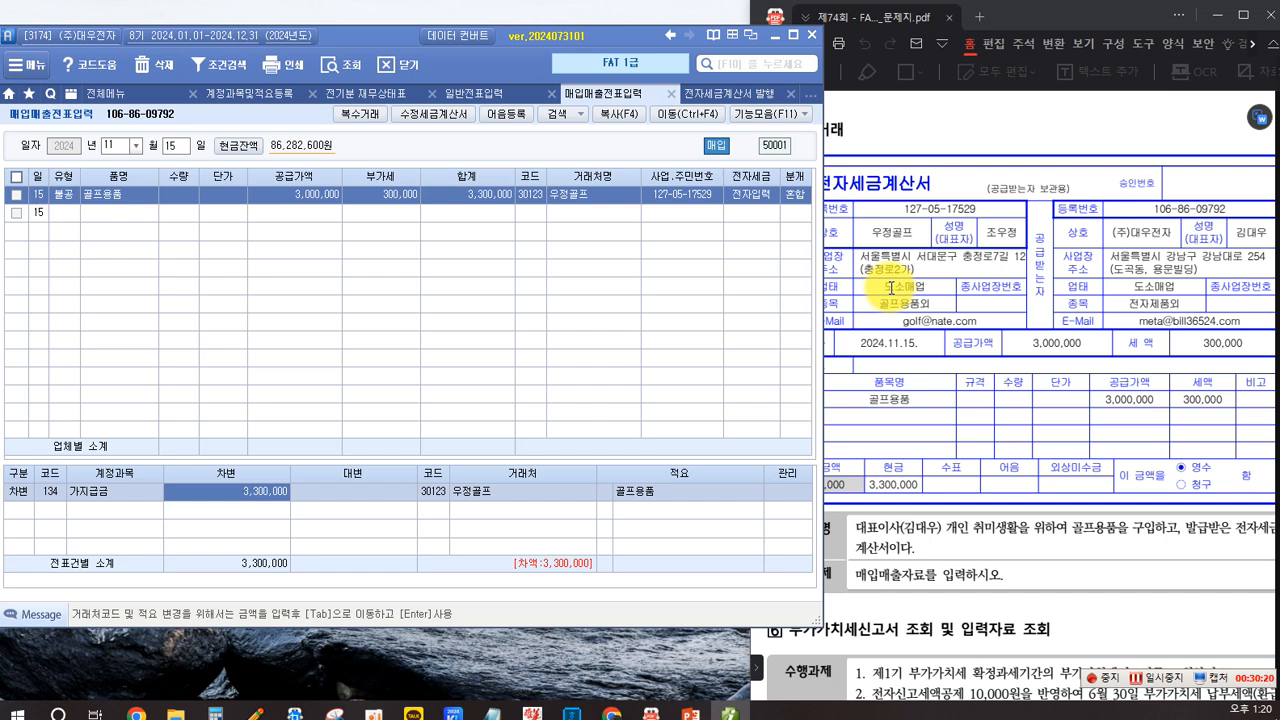
key("Return")
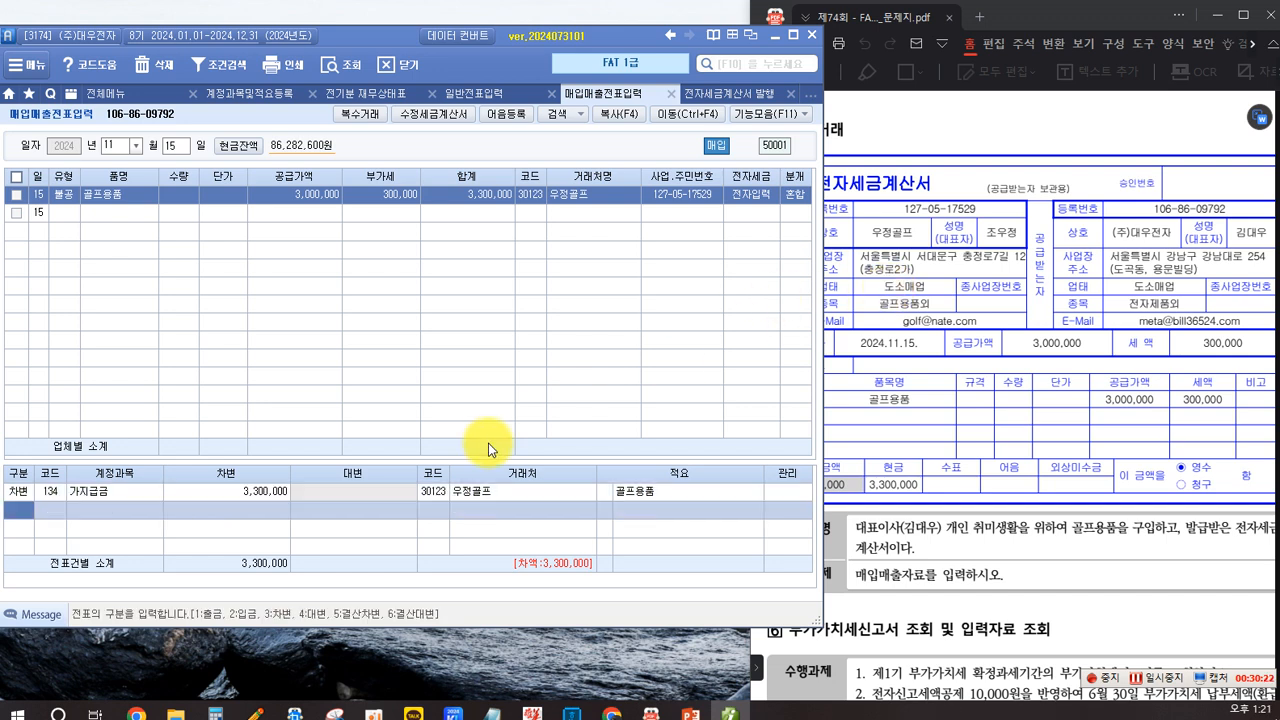
Assign the representative director's vendor record to the 가지급금 debit line instead of 우정골프.
left_click(104, 492)
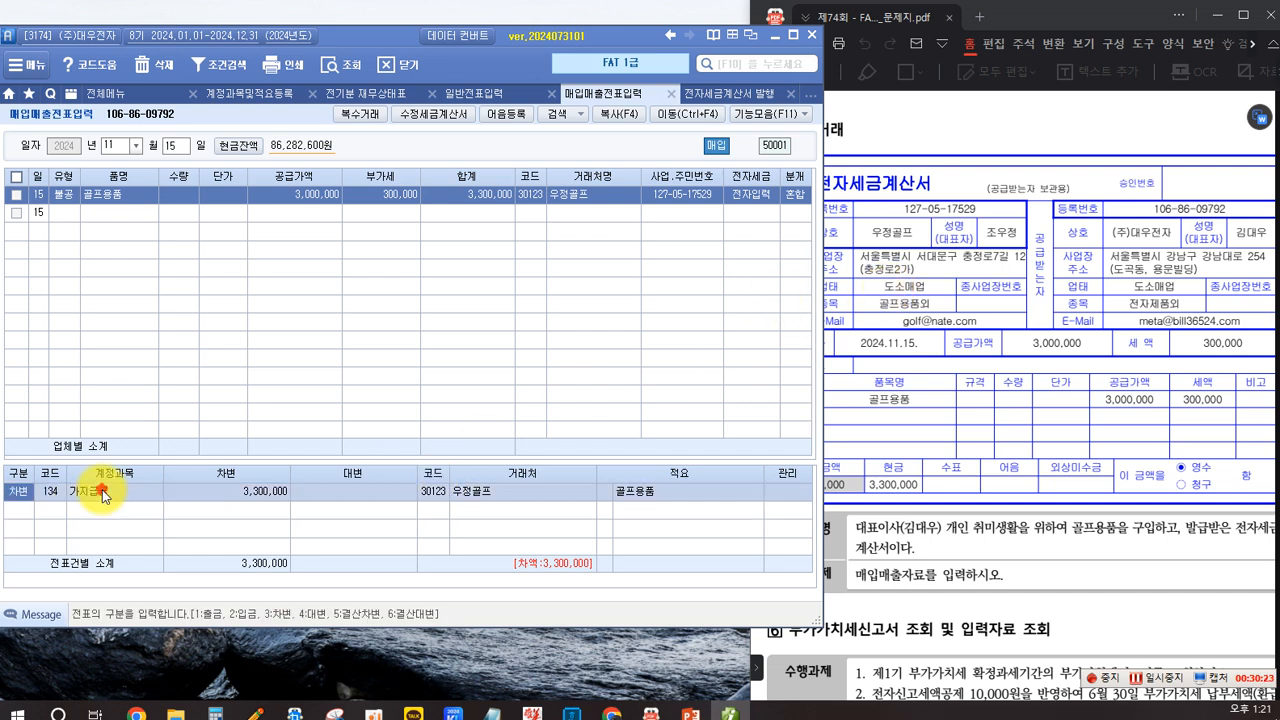
left_click(430, 491)
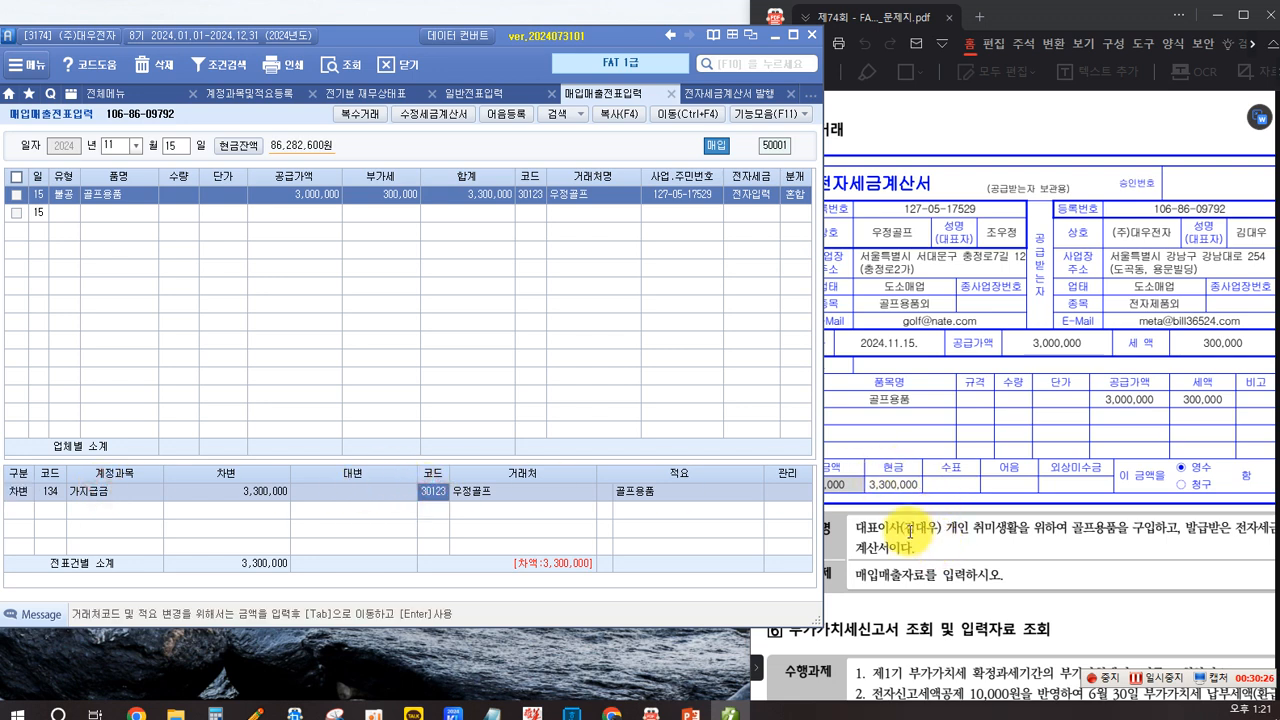
key("F2")
type("우")
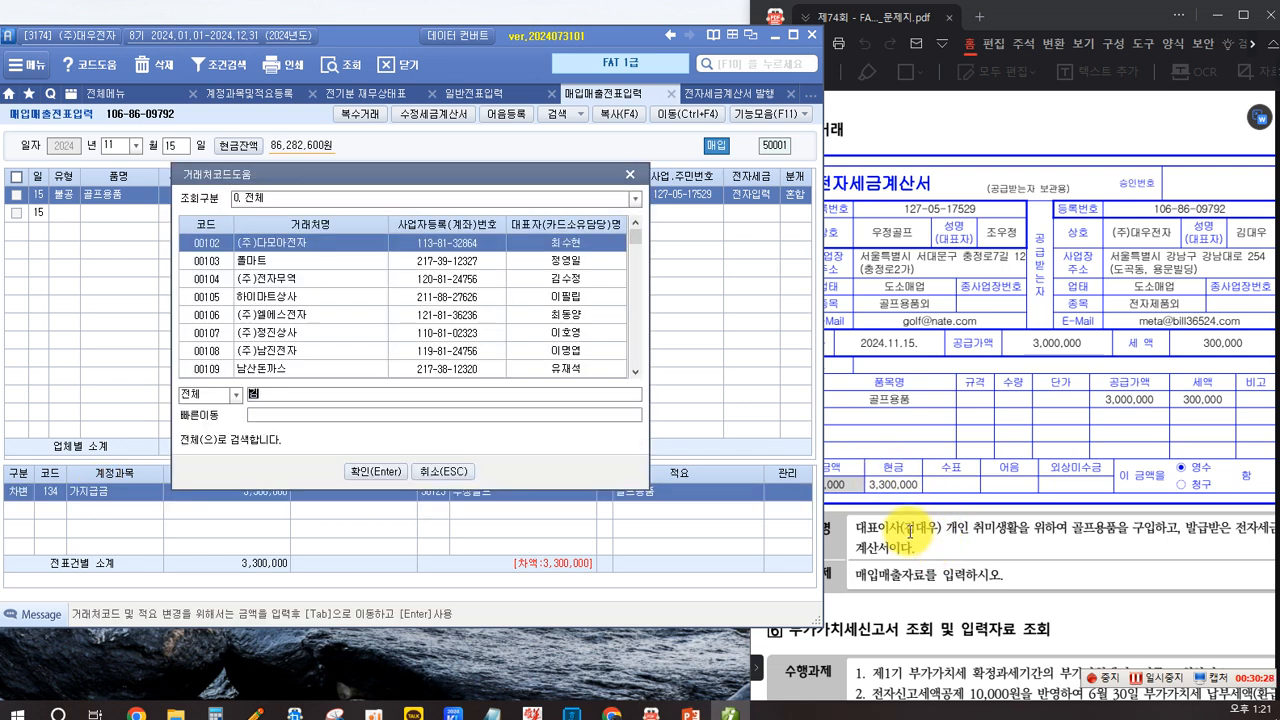
key("Return")
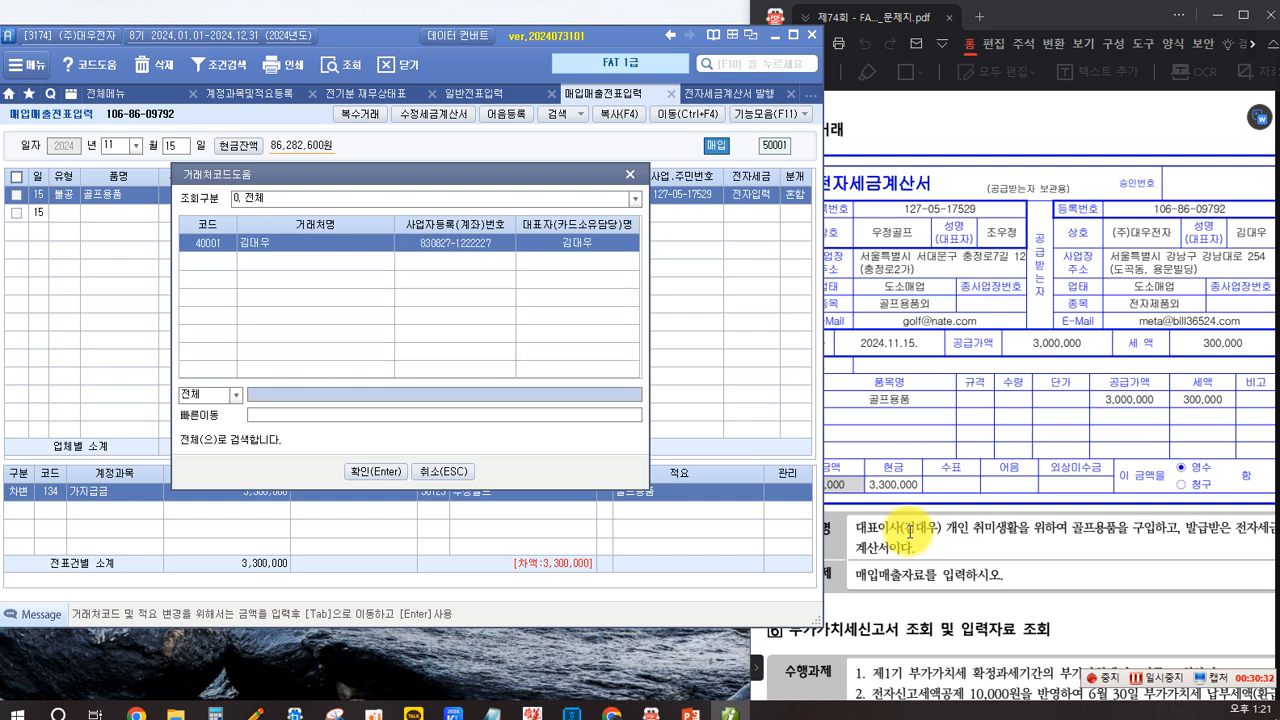
key("Return")
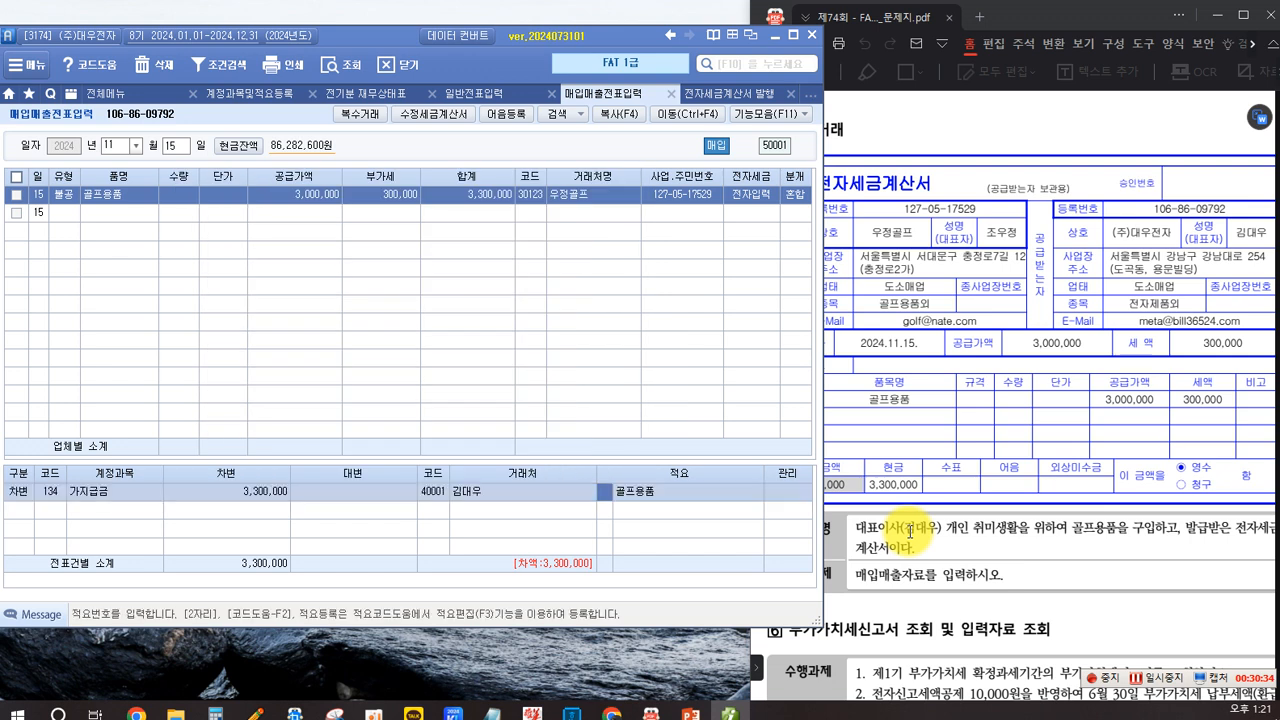
key("Return")
key("Return")
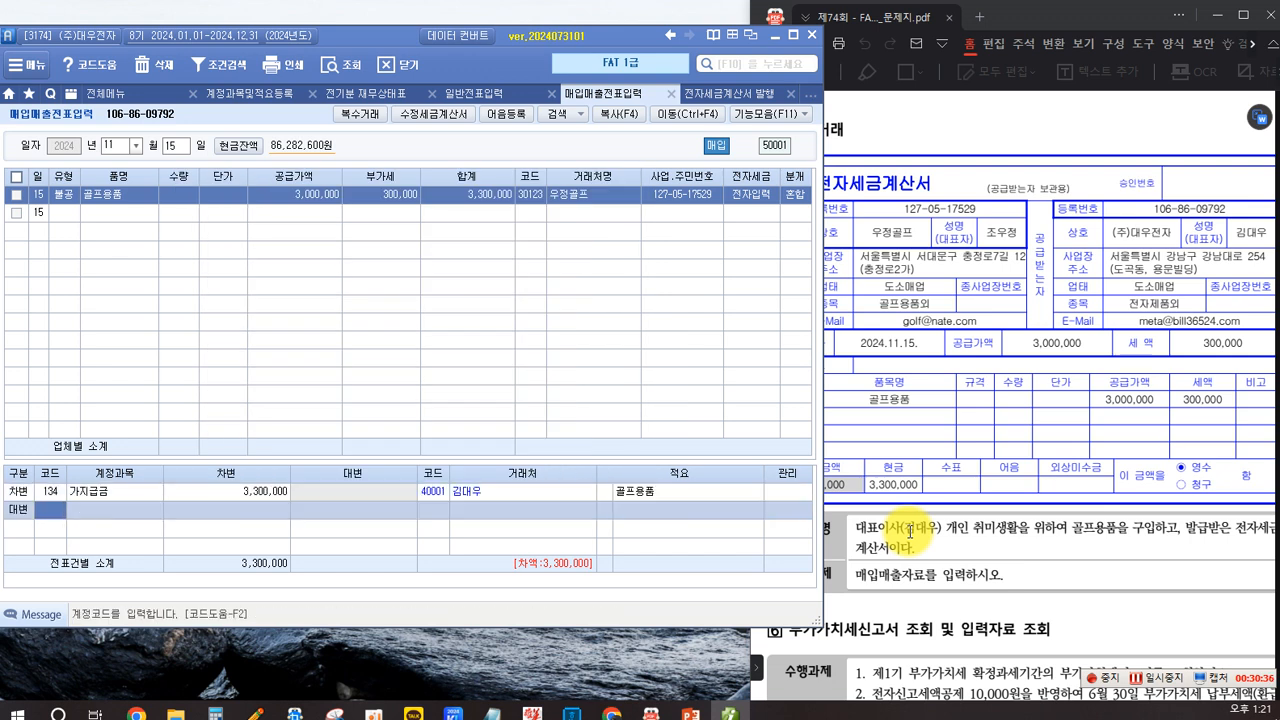
Add a credit line with account 101 현금 and an amount of 3,300,000.
type("101")
key("Return")
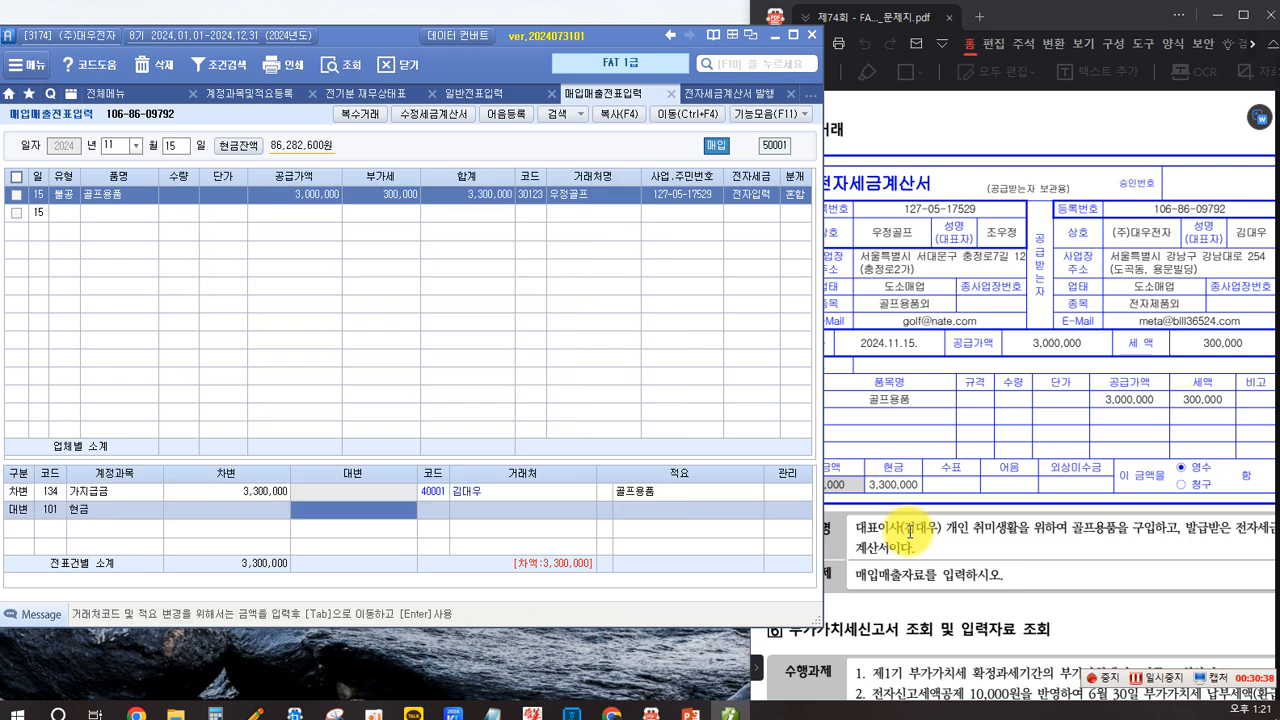
type("3,300,000")
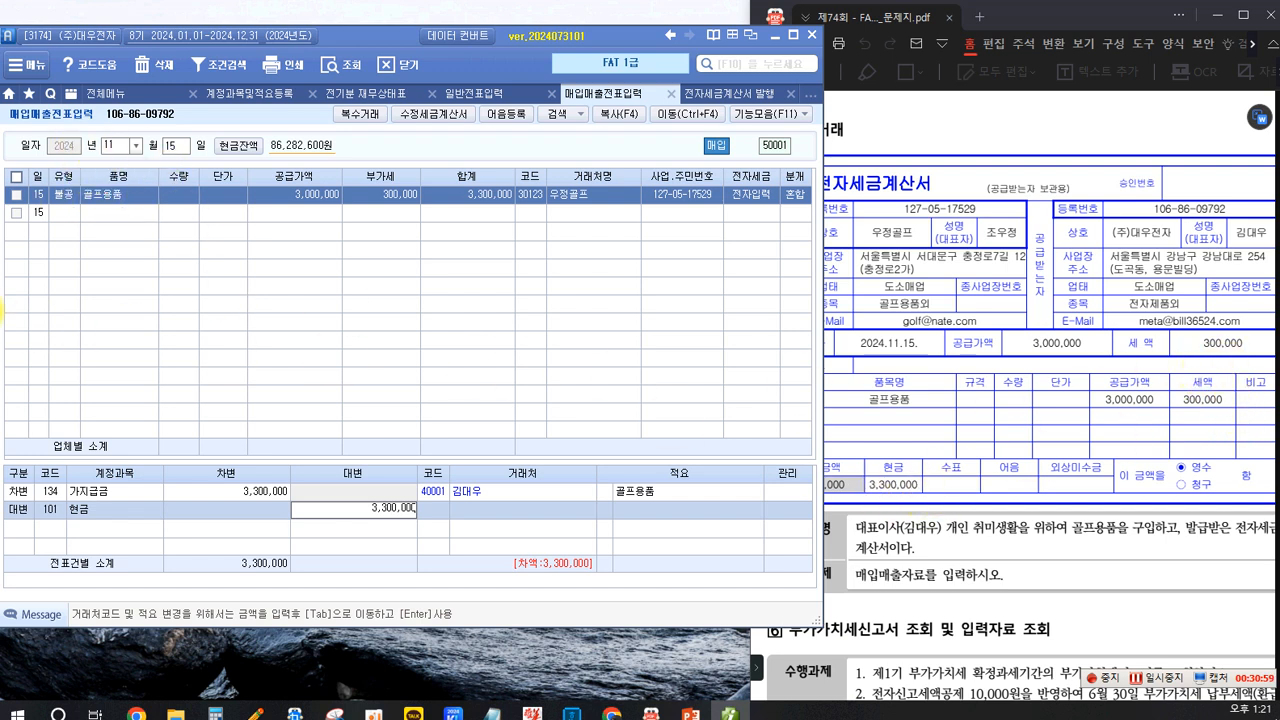
Cross out and circle the invoice's tax amount, link it to 공급가액, mark the debit total and 불공 type, and clear the annotations.
left_click_drag(1226, 366, 1170, 426)
left_click_drag(1176, 369, 1238, 414)
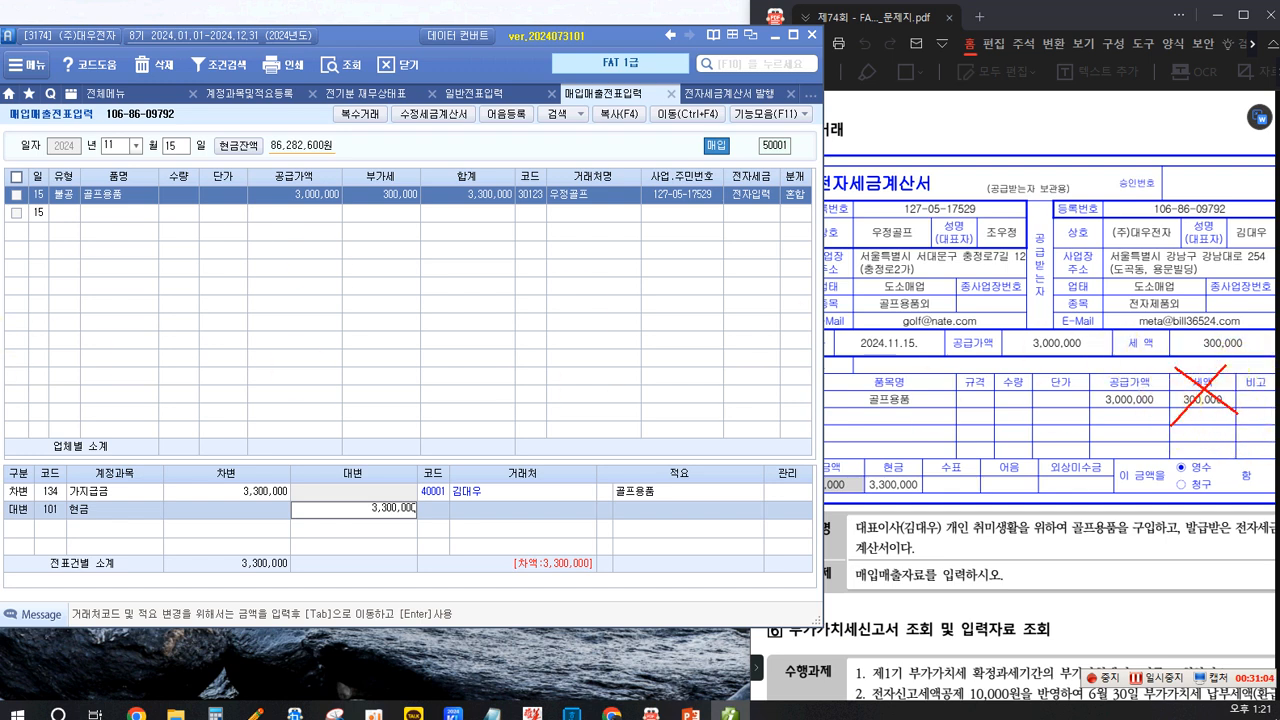
mouse_move(1180, 356)
left_mouse_down()
mouse_move(1229, 423)
mouse_move(1170, 372)
left_mouse_up()
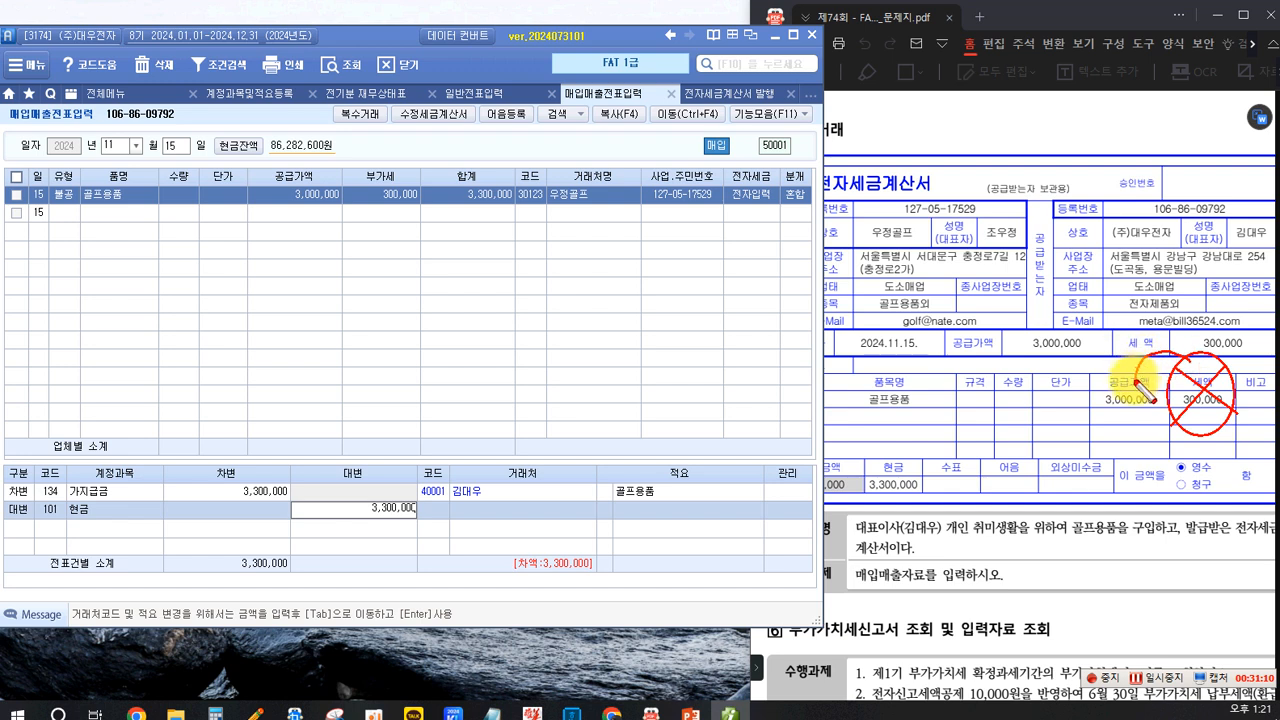
mouse_move(1130, 368)
left_mouse_down()
mouse_move(1140, 382)
mouse_move(1153, 355)
left_mouse_up()
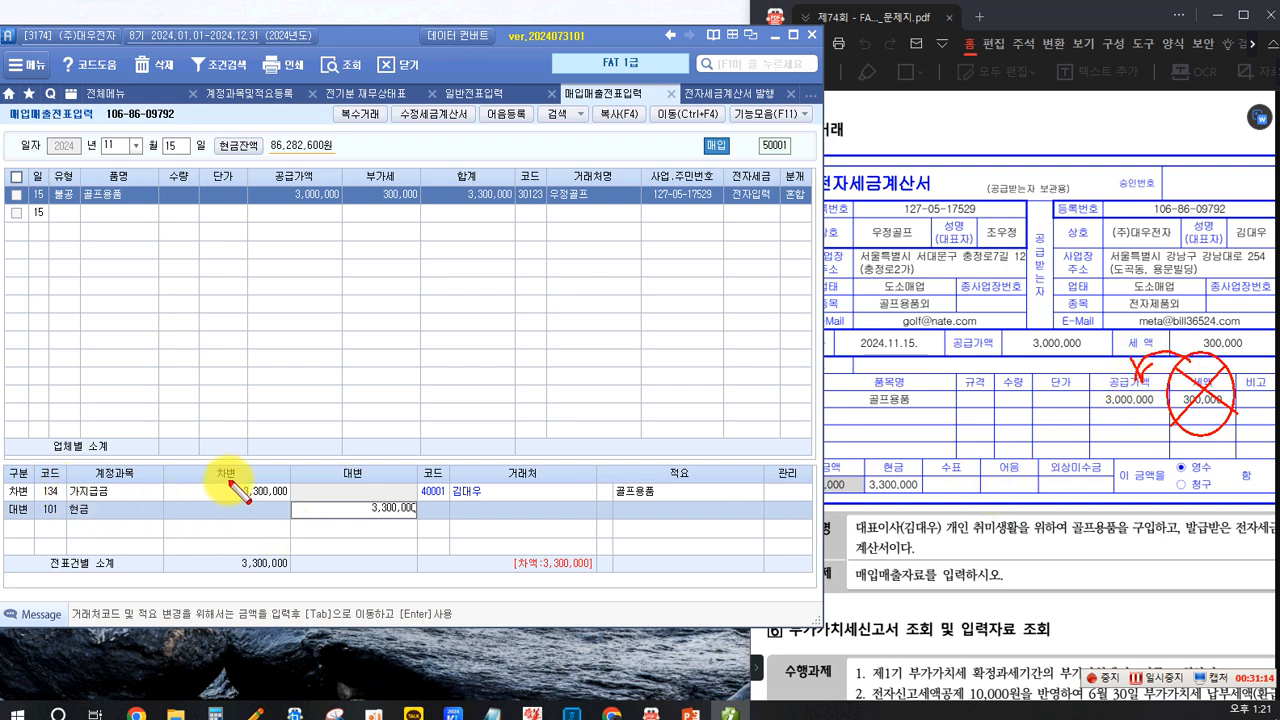
mouse_move(226, 479)
left_mouse_down()
mouse_move(300, 494)
mouse_move(251, 466)
mouse_move(222, 500)
left_mouse_up()
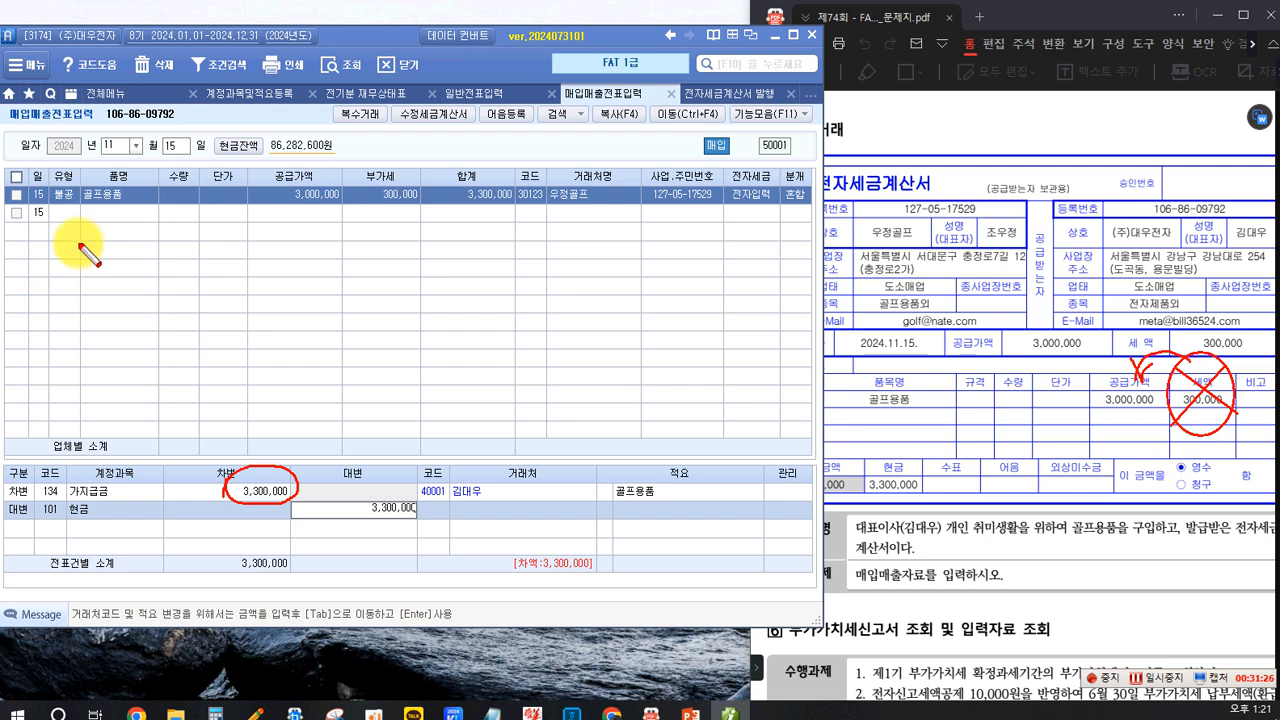
mouse_move(37, 163)
left_mouse_down()
mouse_move(81, 212)
mouse_move(79, 169)
mouse_move(51, 198)
mouse_move(72, 198)
left_mouse_up()
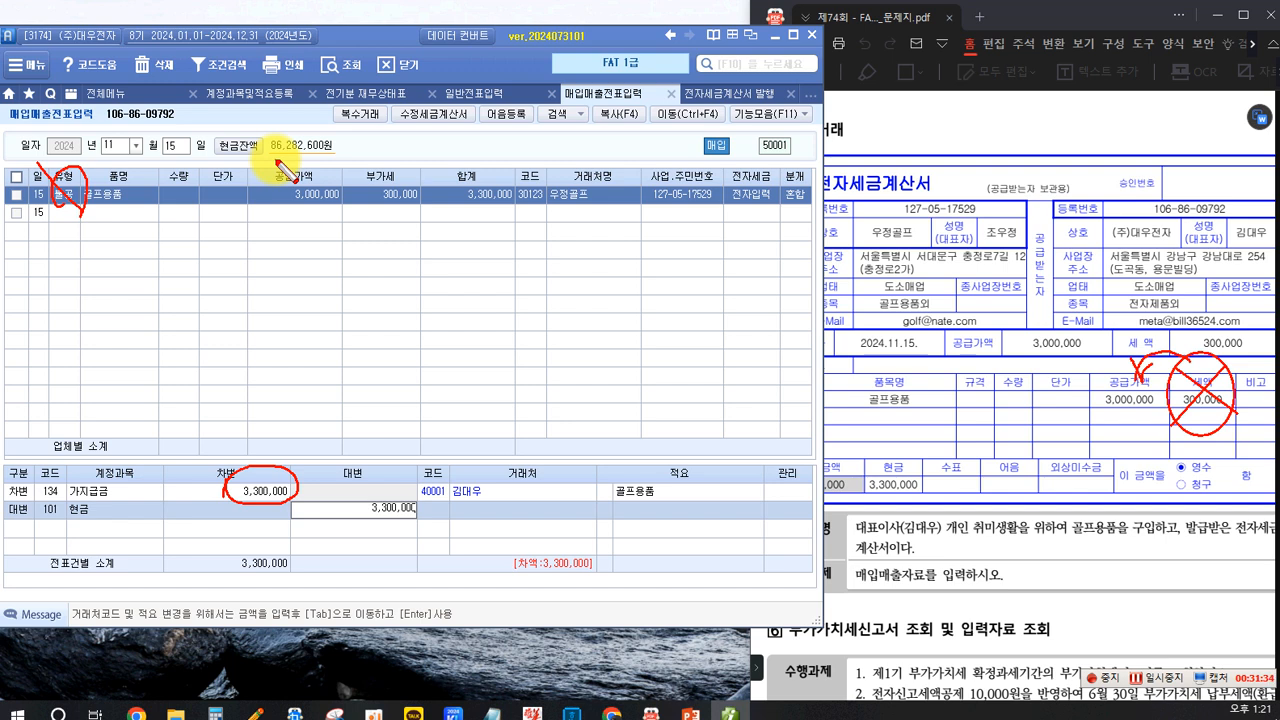
key("Escape")
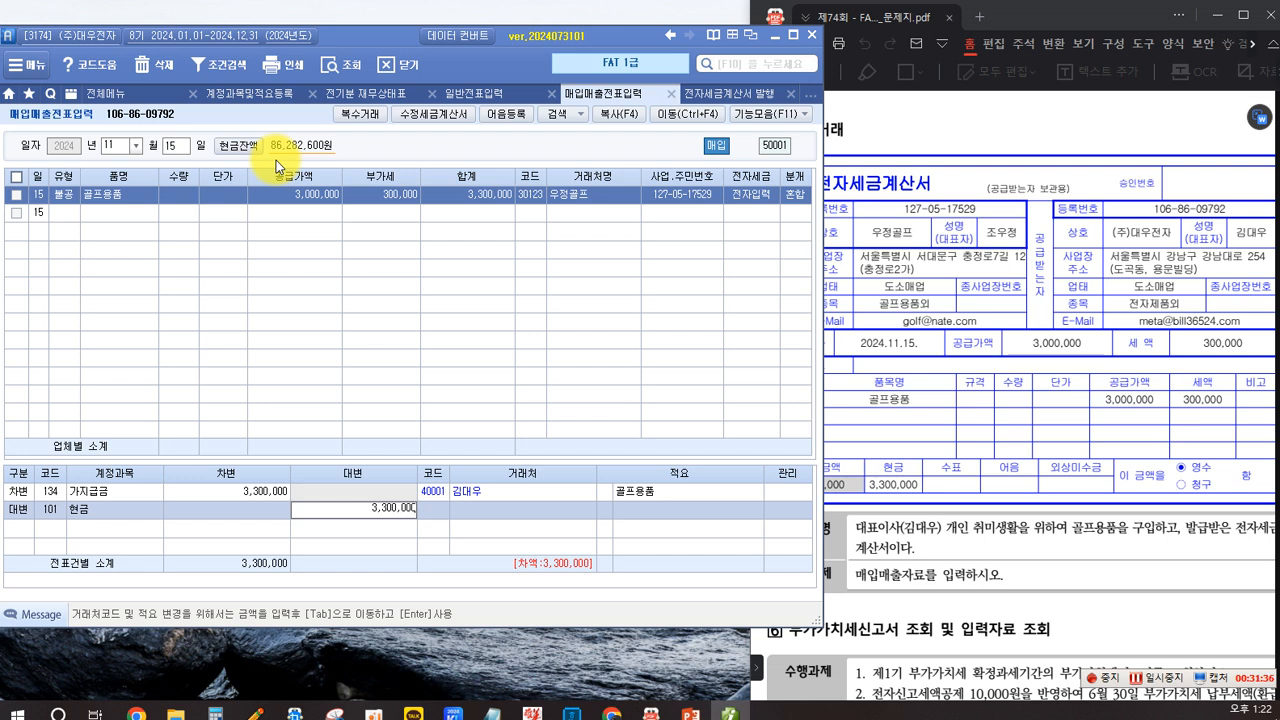
Save the November 15 entry and select it again to review its journal lines.
key("Return")
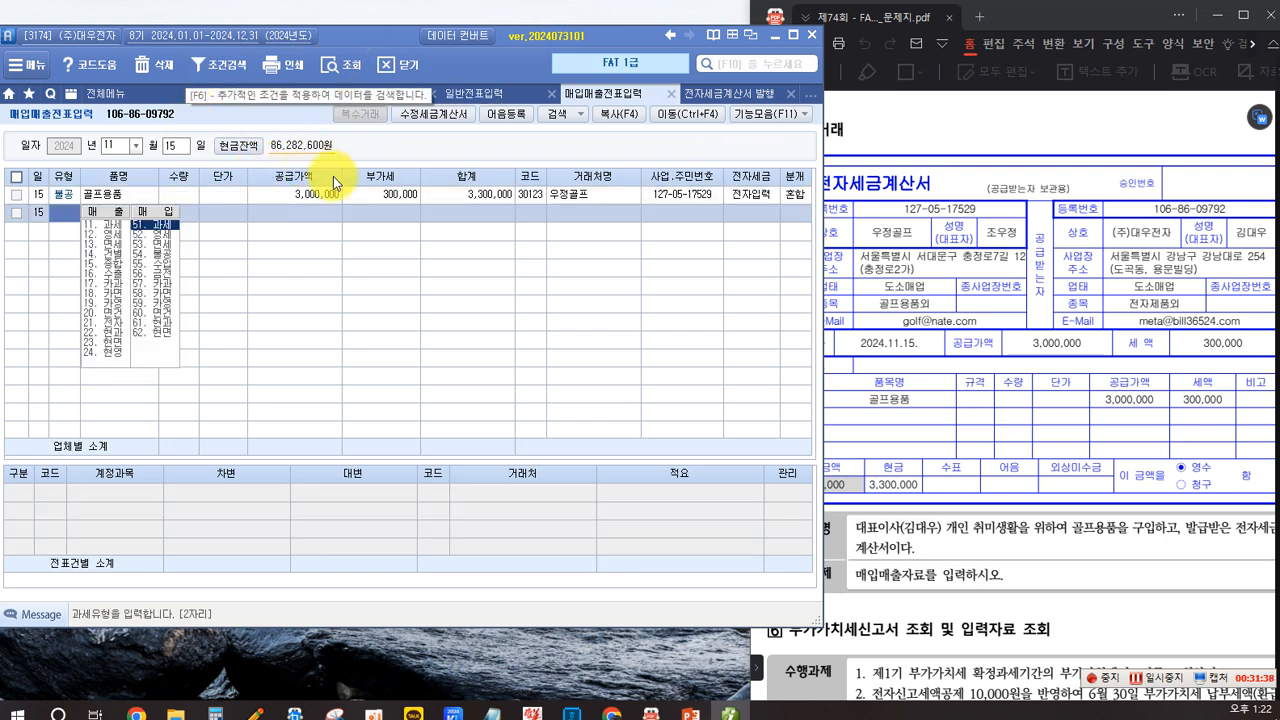
left_click(377, 195)
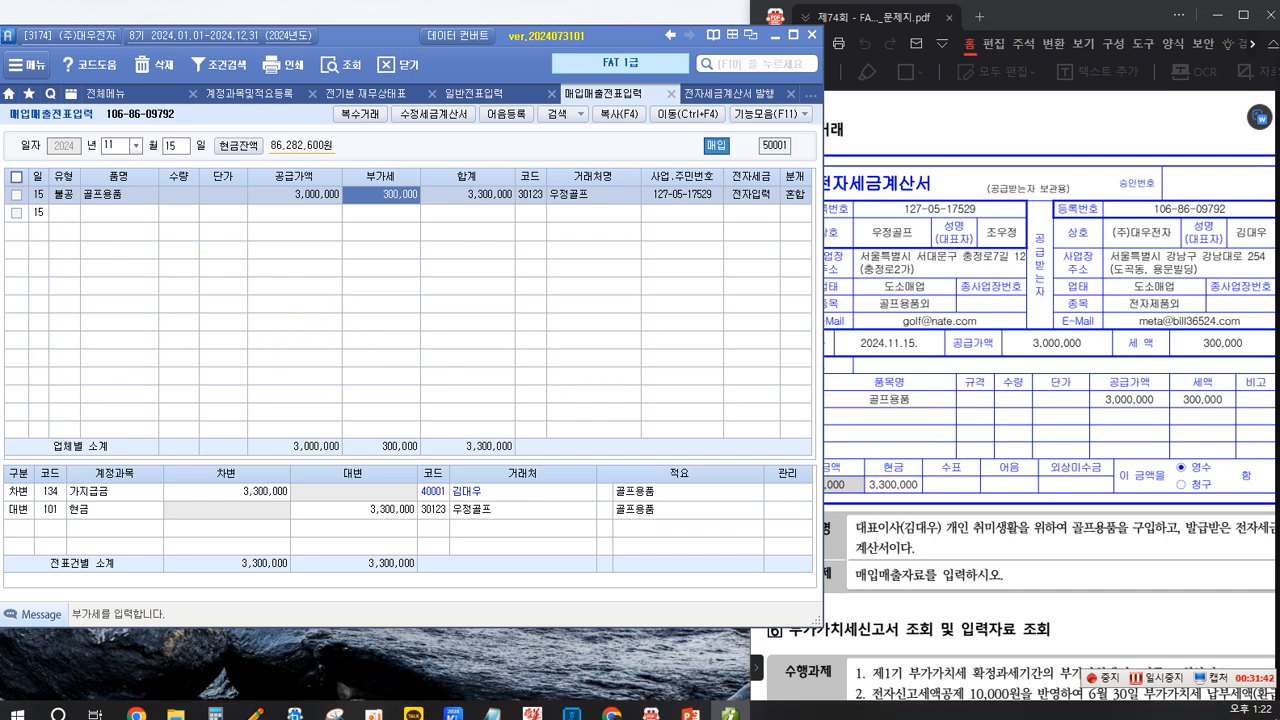
In the question PDF, box 제1기 부가가치세 확정과세기간, 부가가치세신고서 and 전자신고세액공제 10,000원 under task 6.
left_click(1015, 418)
scroll(1018, 420, "down", 4)
scroll(1020, 422, "down", 5)
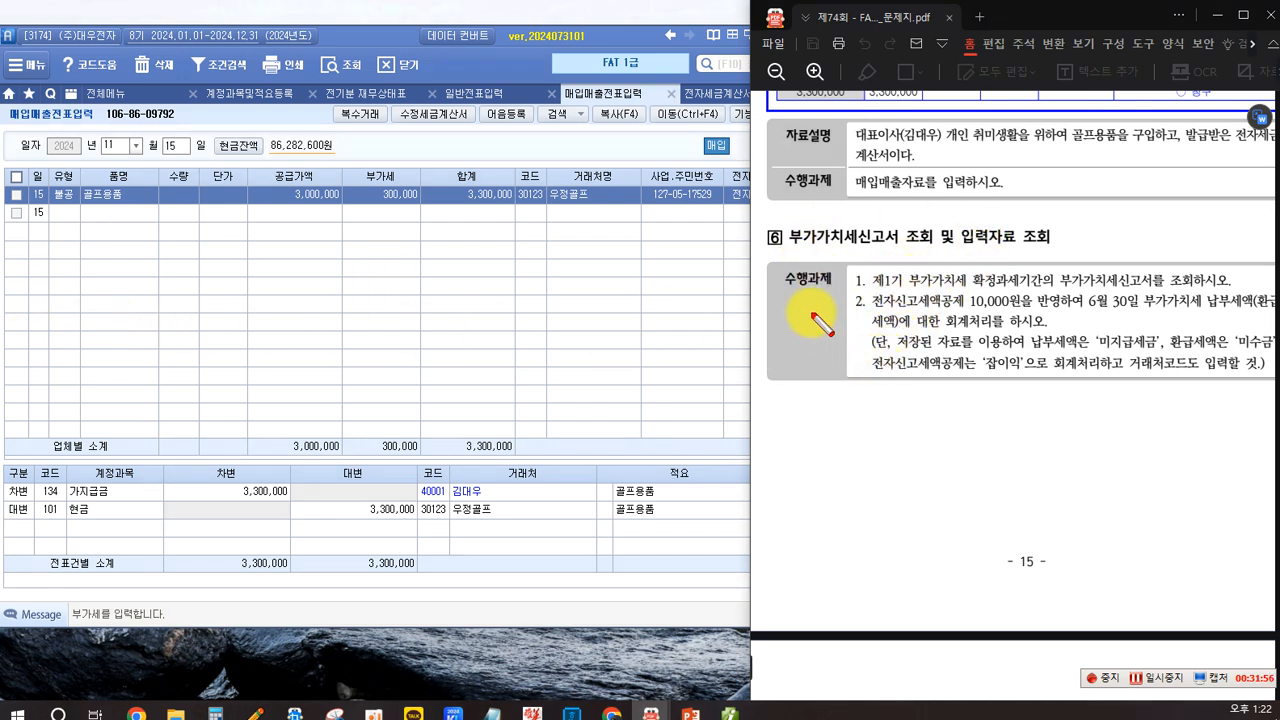
left_click_drag(870, 266, 1170, 288)
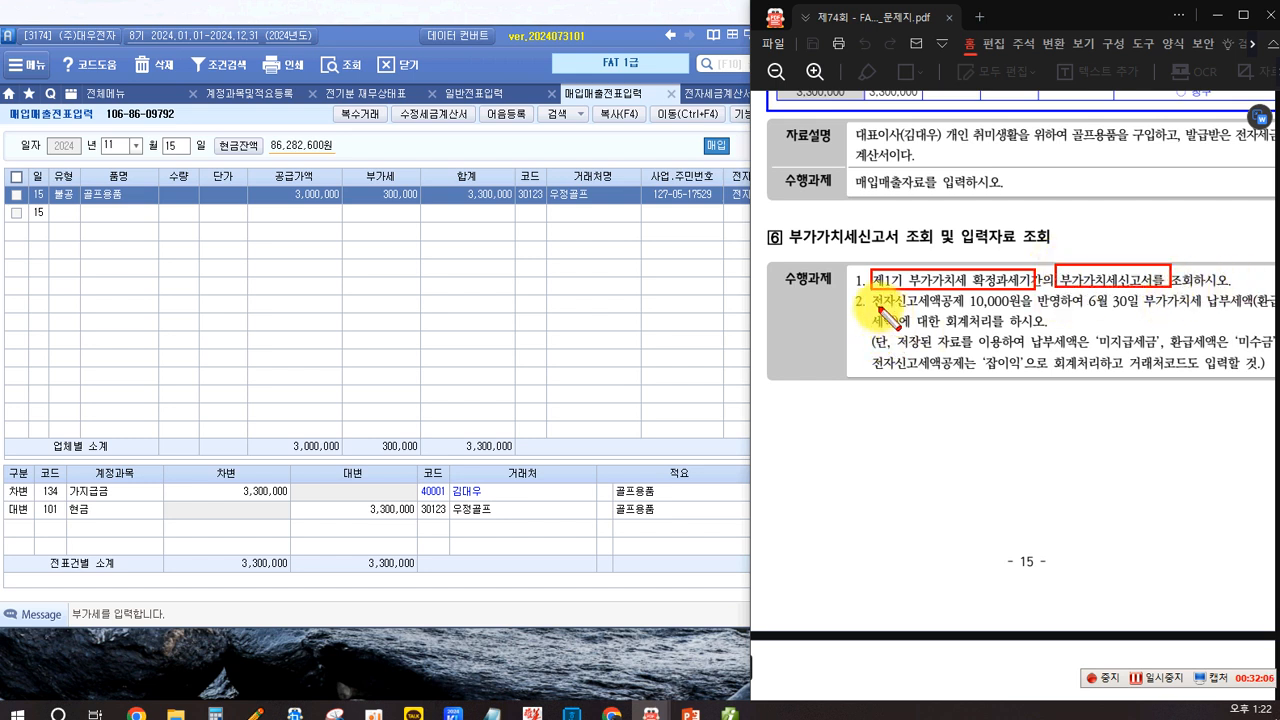
left_click_drag(870, 290, 1020, 310)
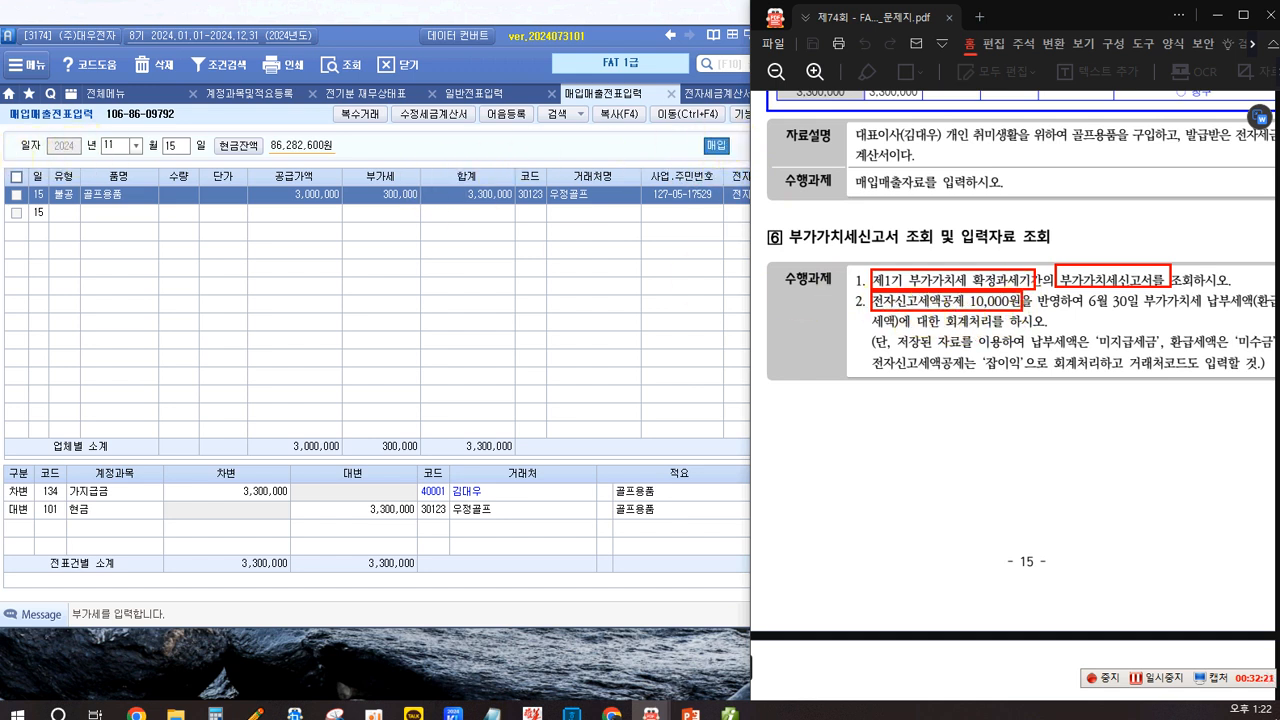
Draw an arrow from 전자신고세액공제 10,000원, add the note 확정신고... below it, and clear all annotations.
left_click_drag(825, 355, 796, 381)
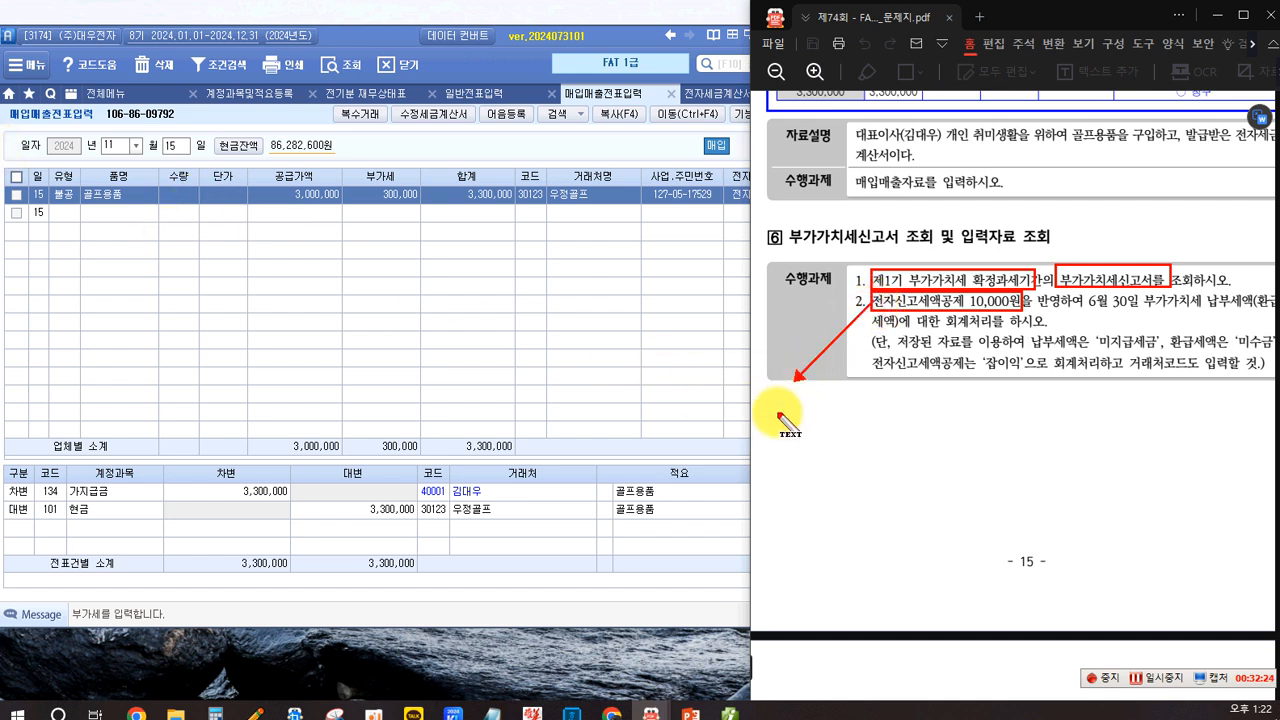
left_click(760, 417)
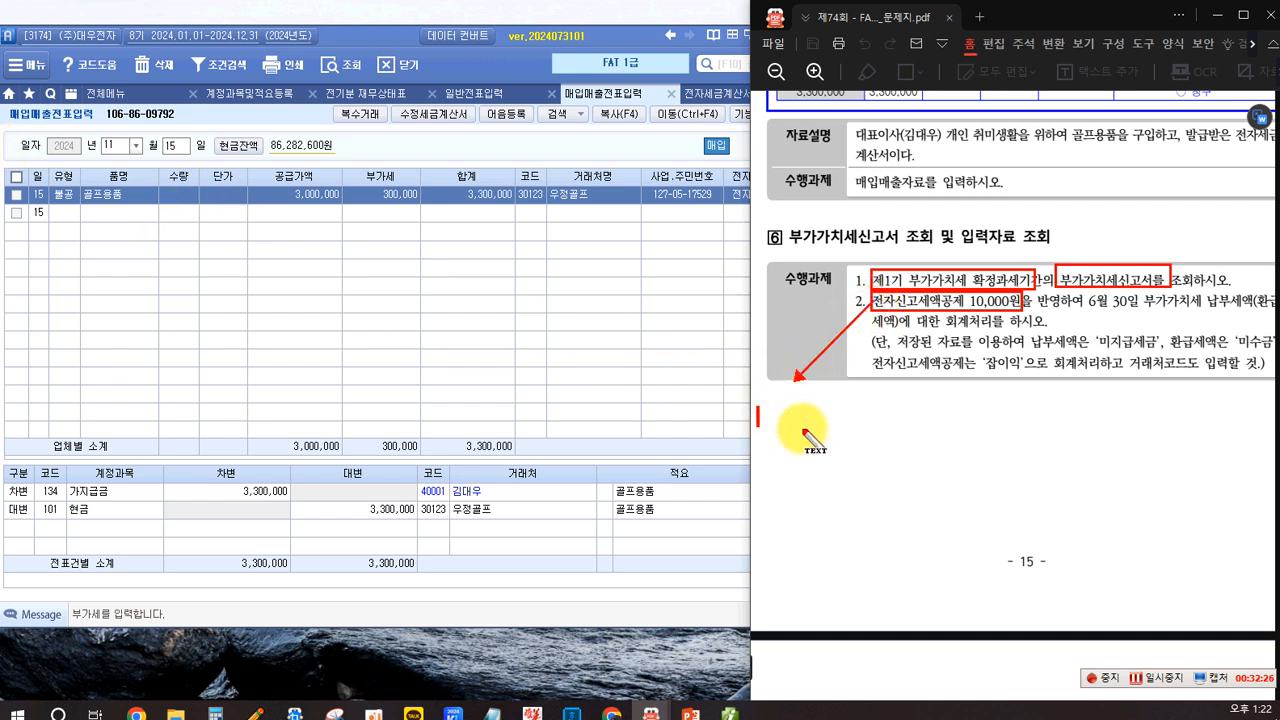
type("확")
key("BackSpace")
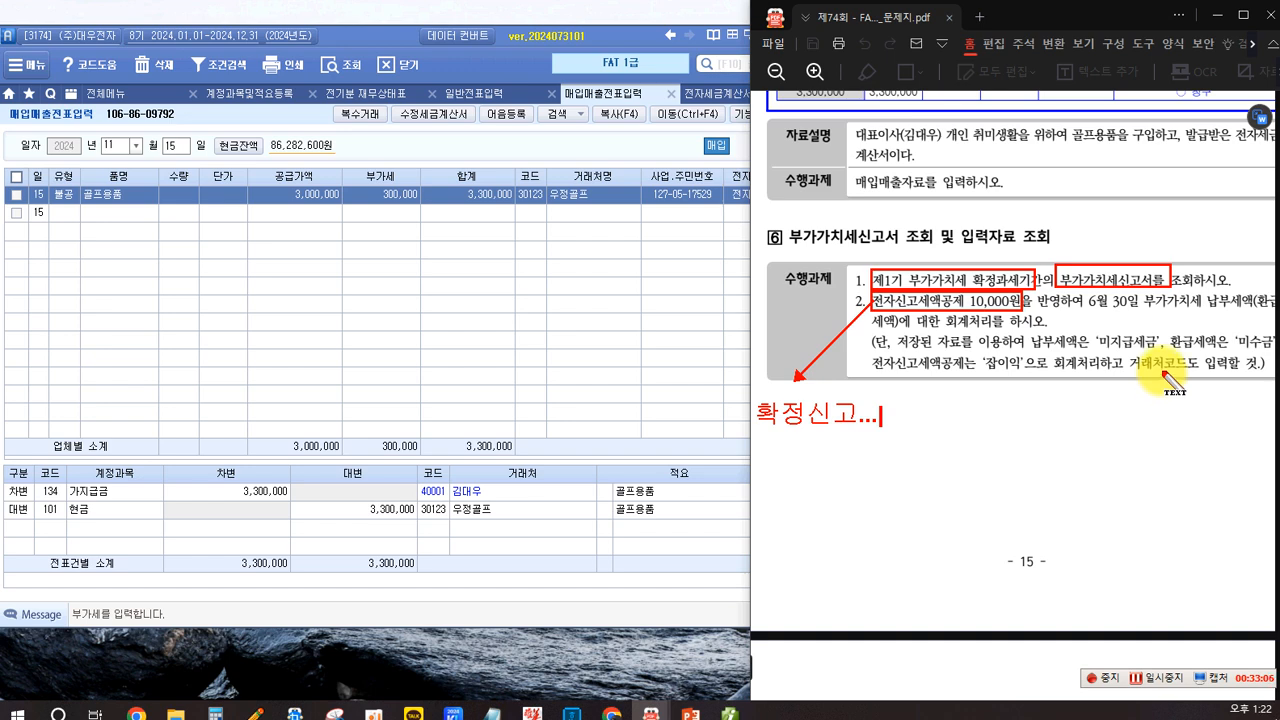
key("Escape")
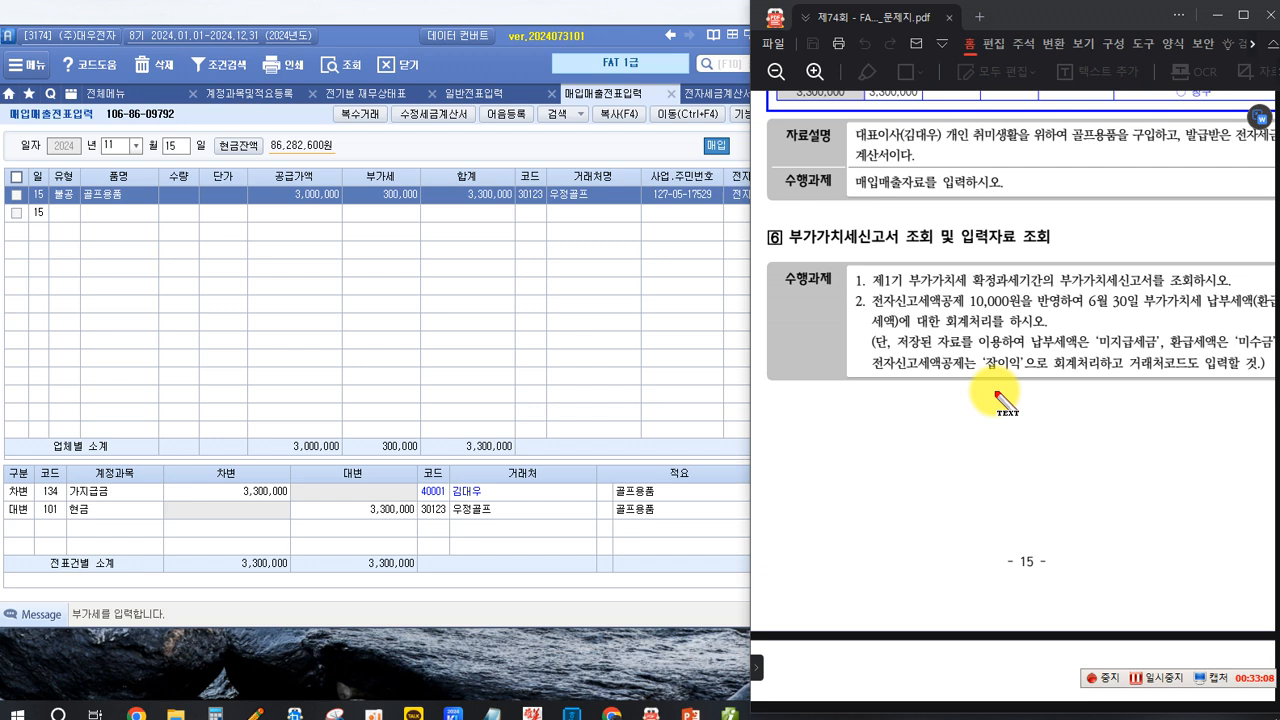
Open 부가가치세신고서 and load the saved 1.정기신고 return for April 1 to June 30, 2024.
left_click(169, 248)
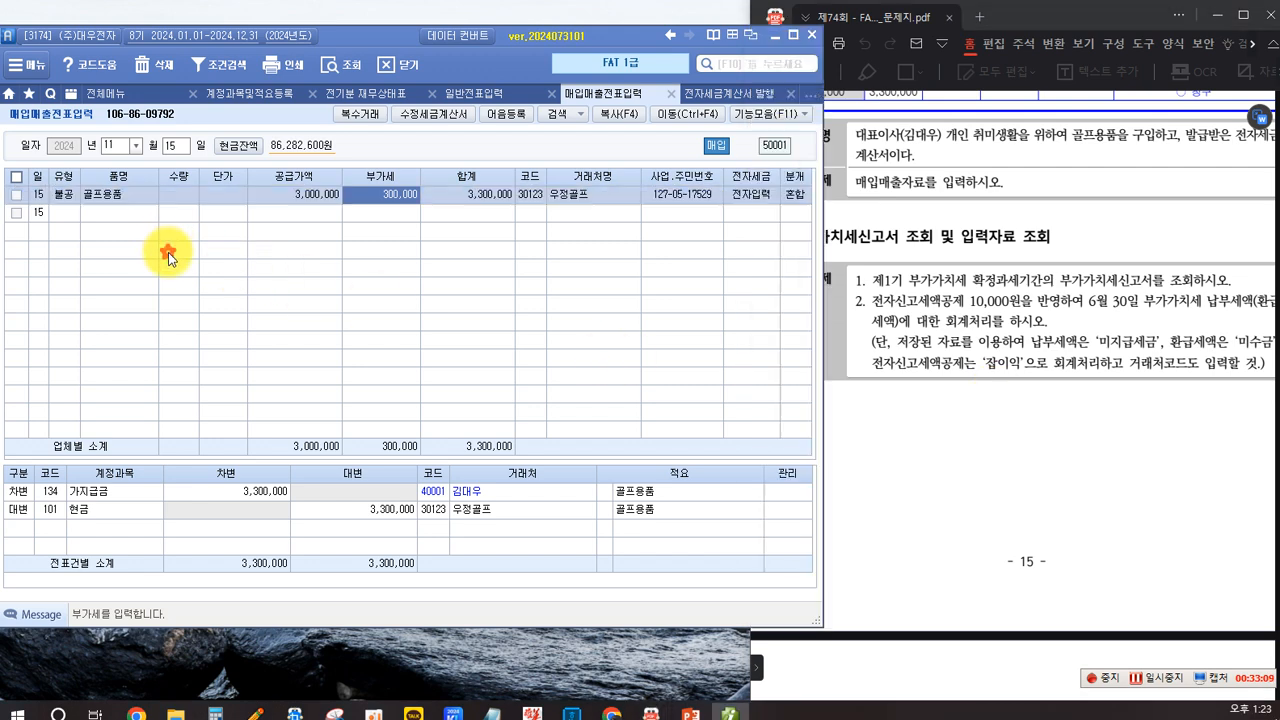
left_click(107, 93)
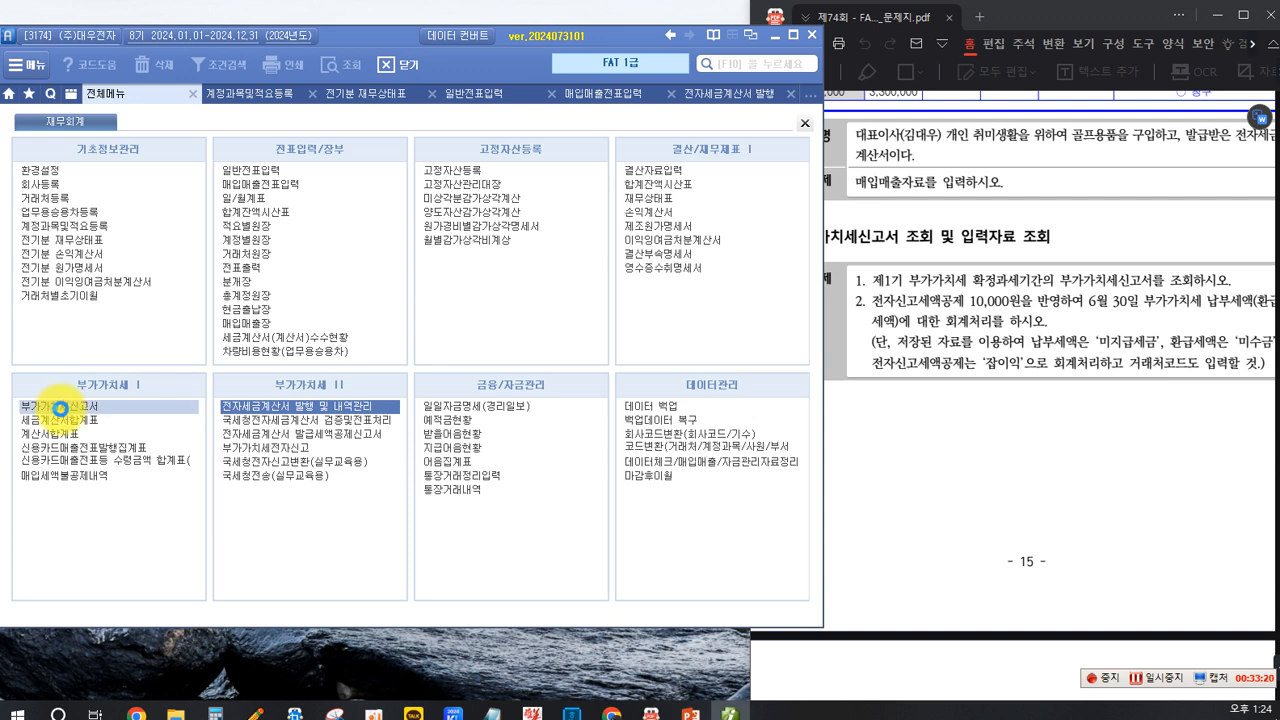
left_click(60, 408)
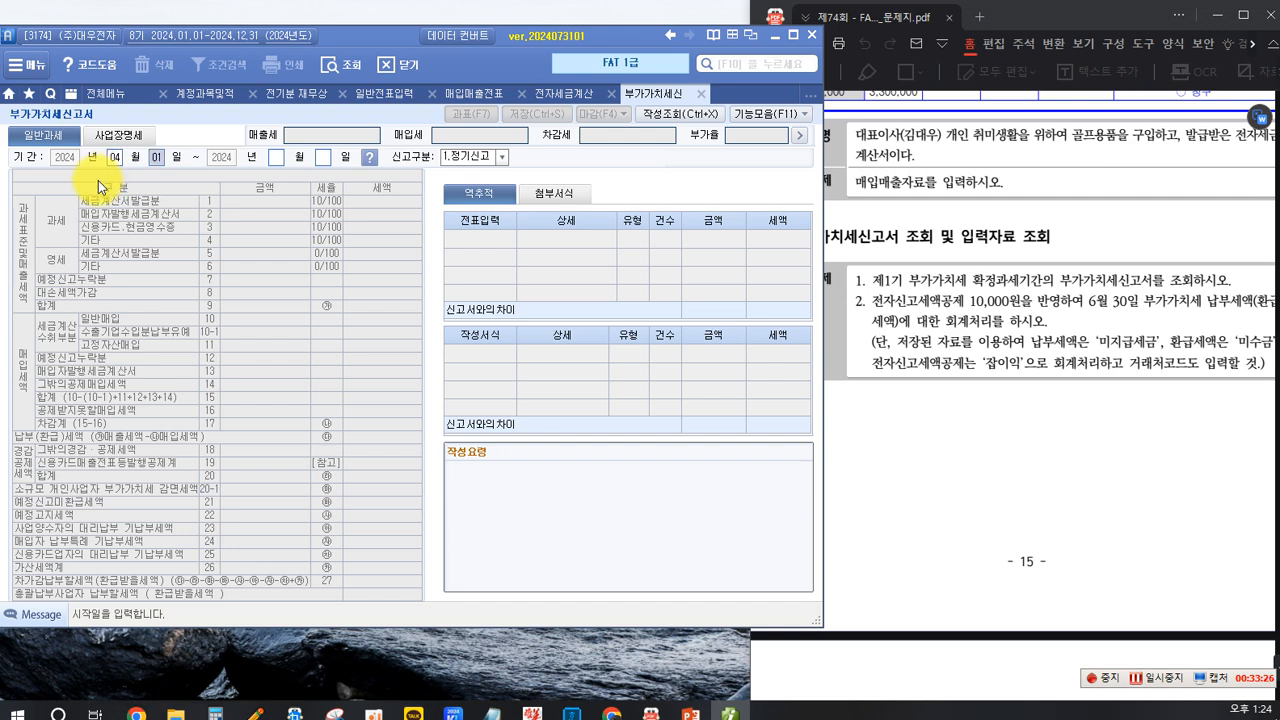
key("Return")
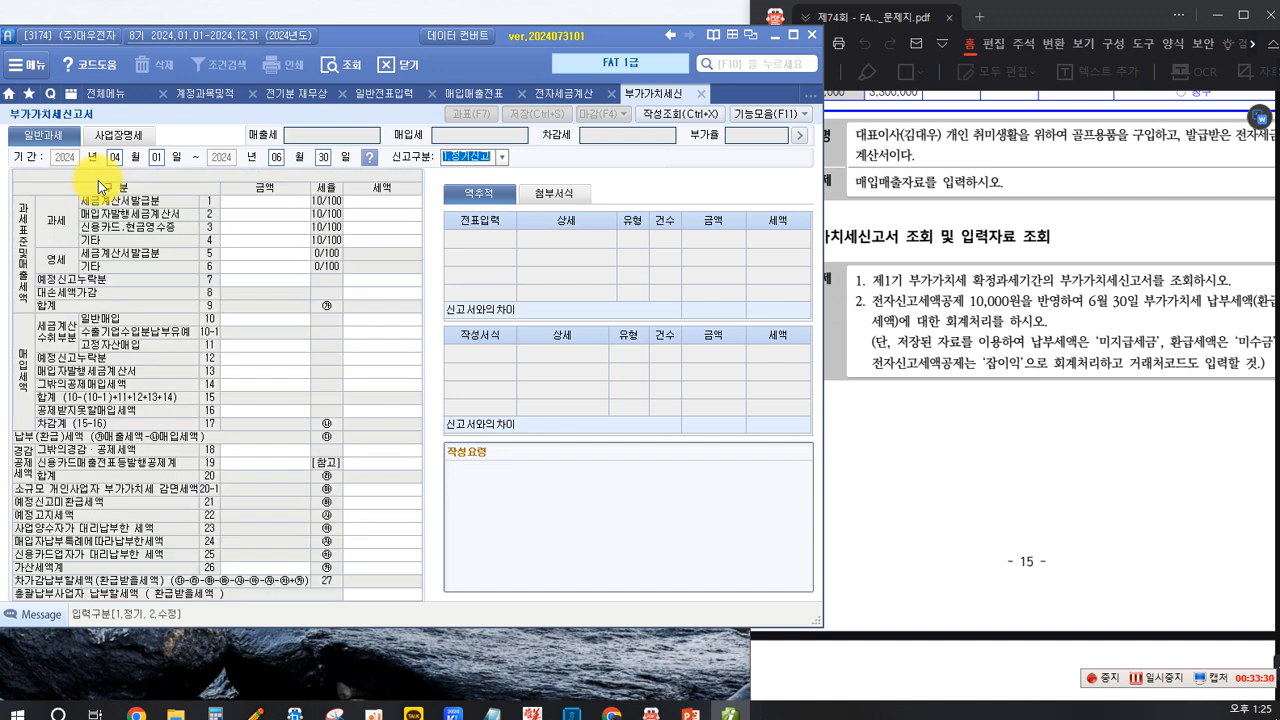
key("Return")
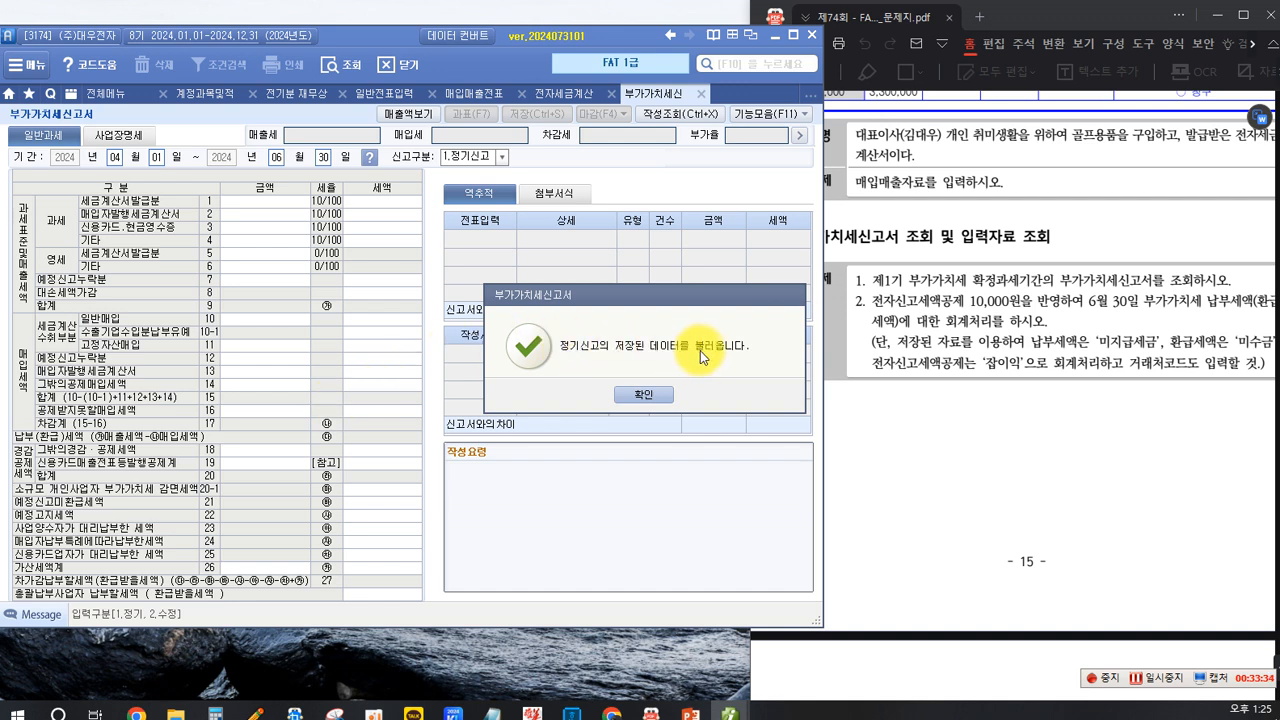
left_click(650, 395)
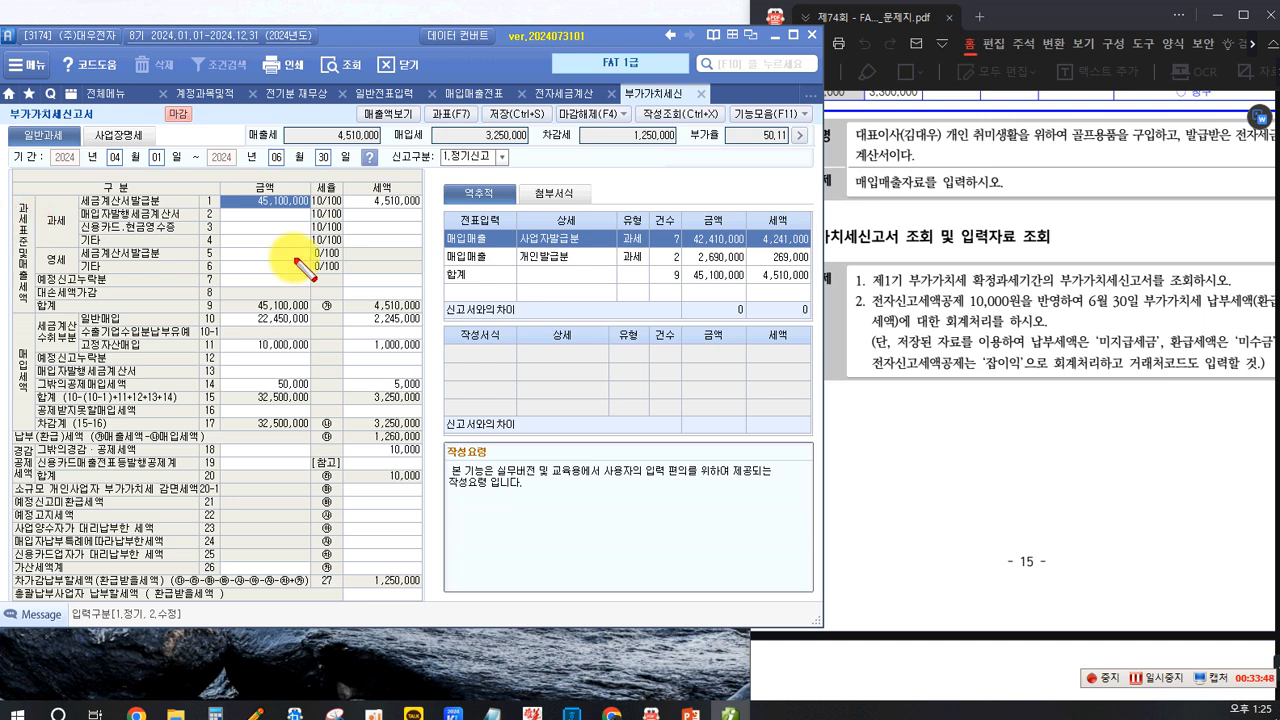
Box the 과세표준및매출세액 heading, its 합계 row 9 and the 세액 heading, and start a sample sales entry with (차) 외상매출금 1,100,000.
mouse_move(14, 200)
left_mouse_down()
mouse_move(41, 316)
mouse_move(428, 317)
left_mouse_up()
left_click_drag(352, 178, 395, 193)
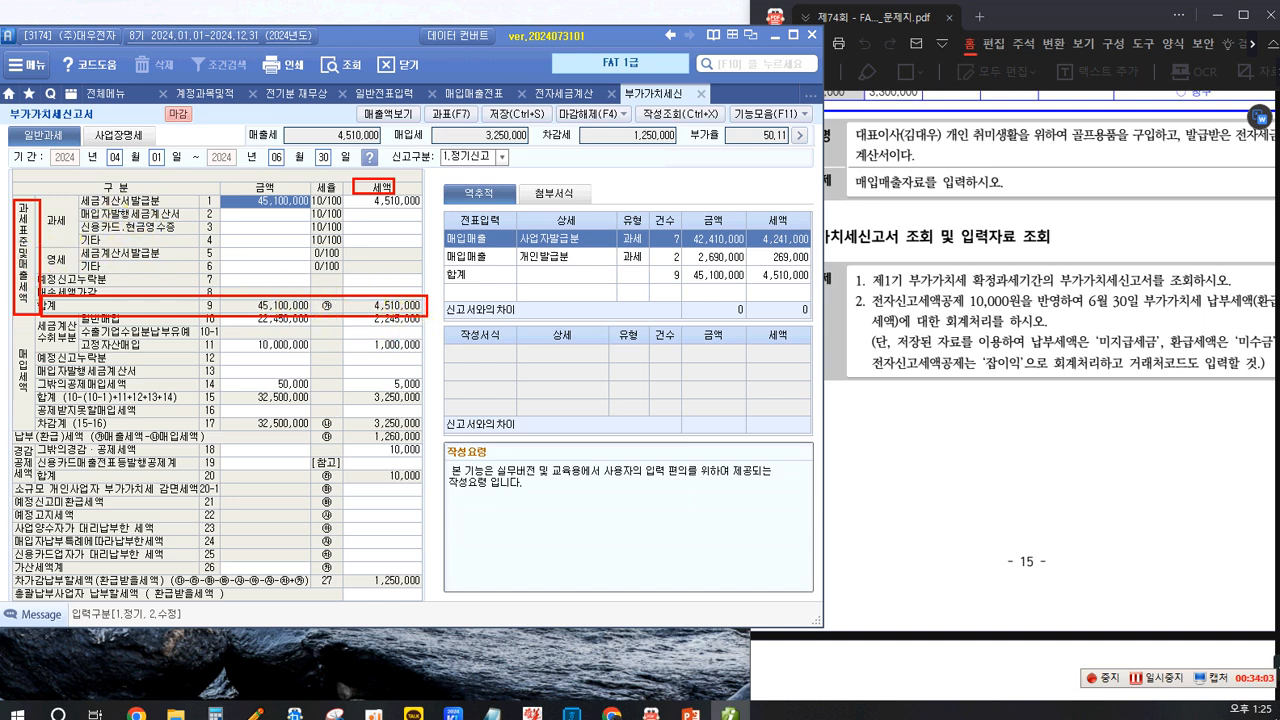
left_click(554, 177)
type("차) ")
type("외상매출")
type("금 1")
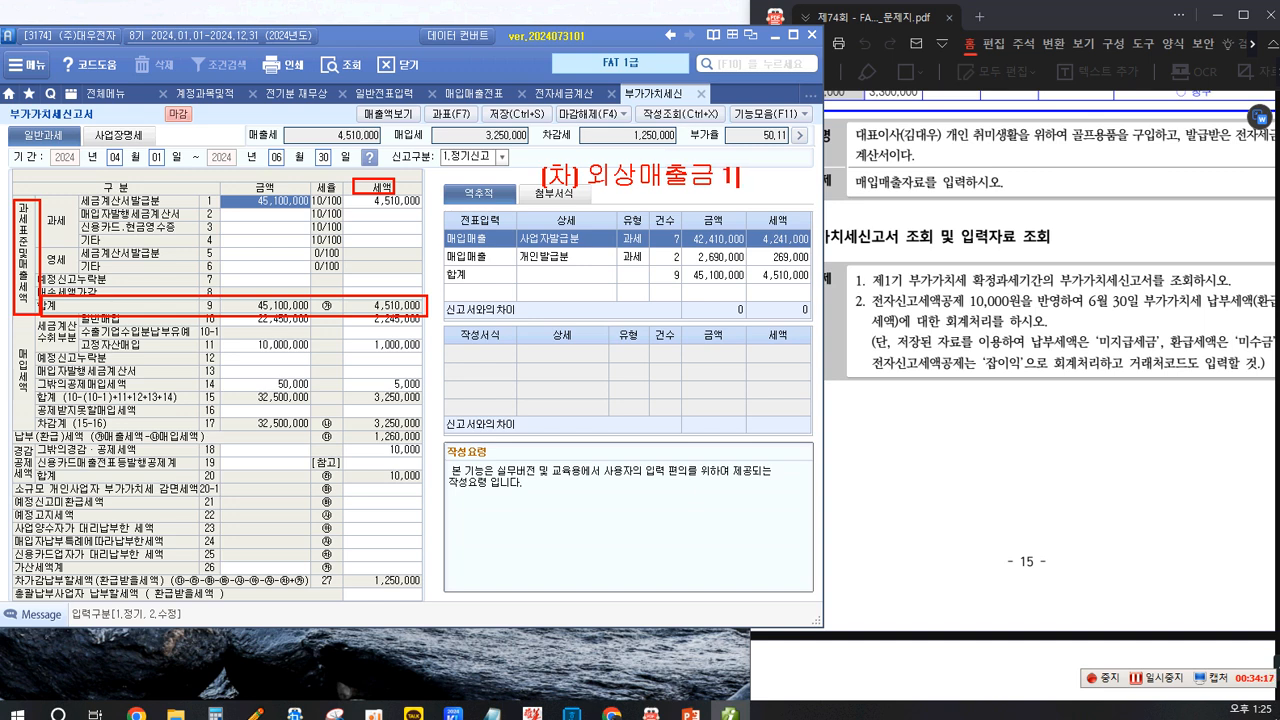
type(",100,000 (대)")
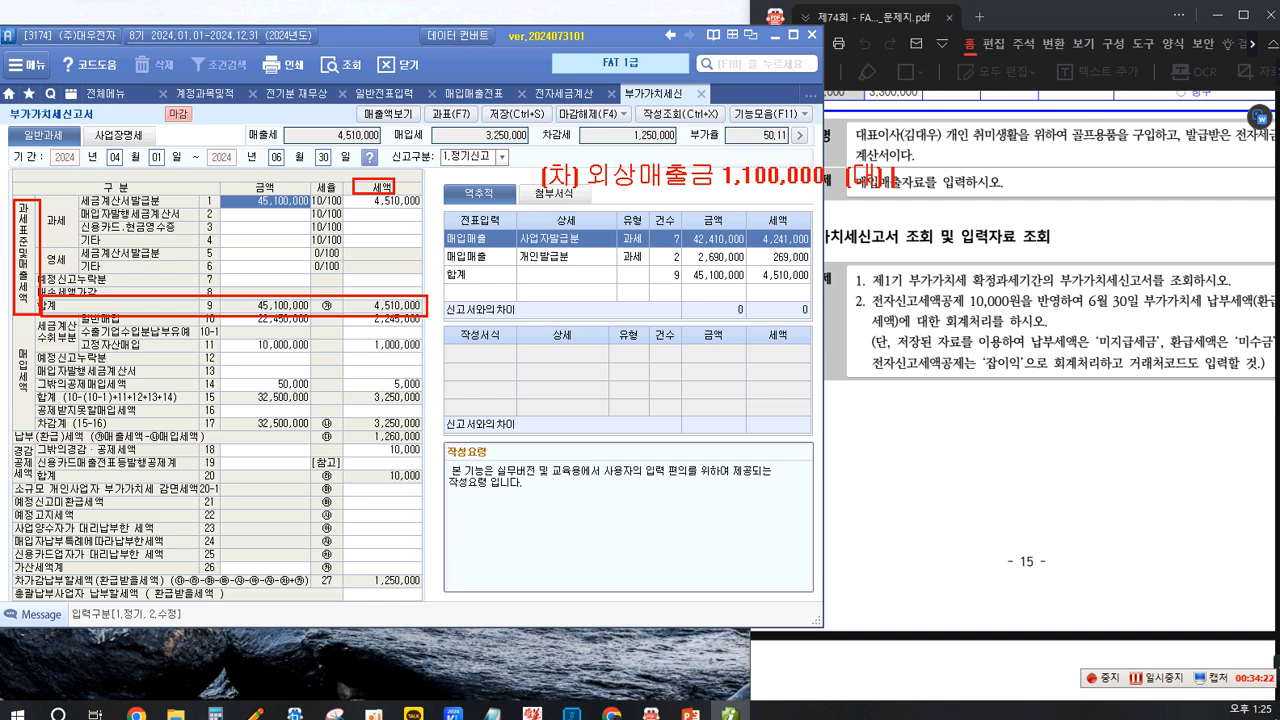
Complete the credit side of the sample sales entry with 상품매출 1,000,000 and 부가세예수금 100,000 on the line below.
type("부")
key("BackSpace")
type("상품매출")
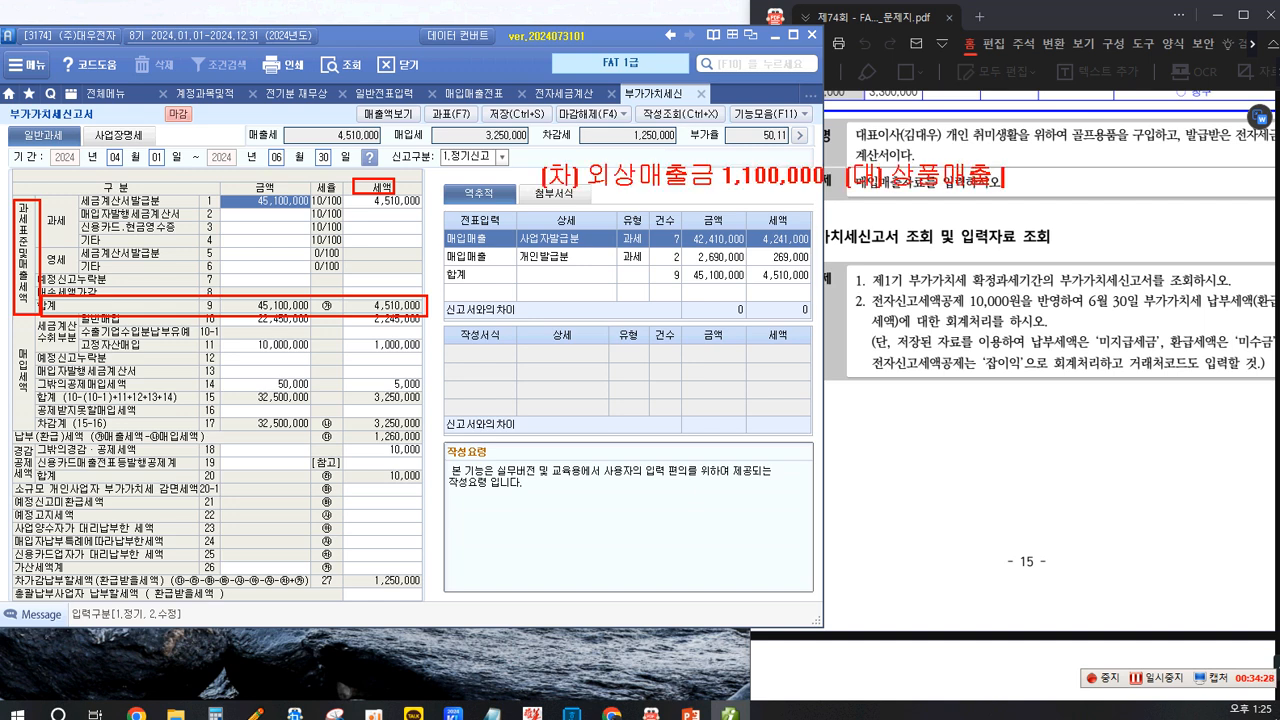
type(" 1,000,000")
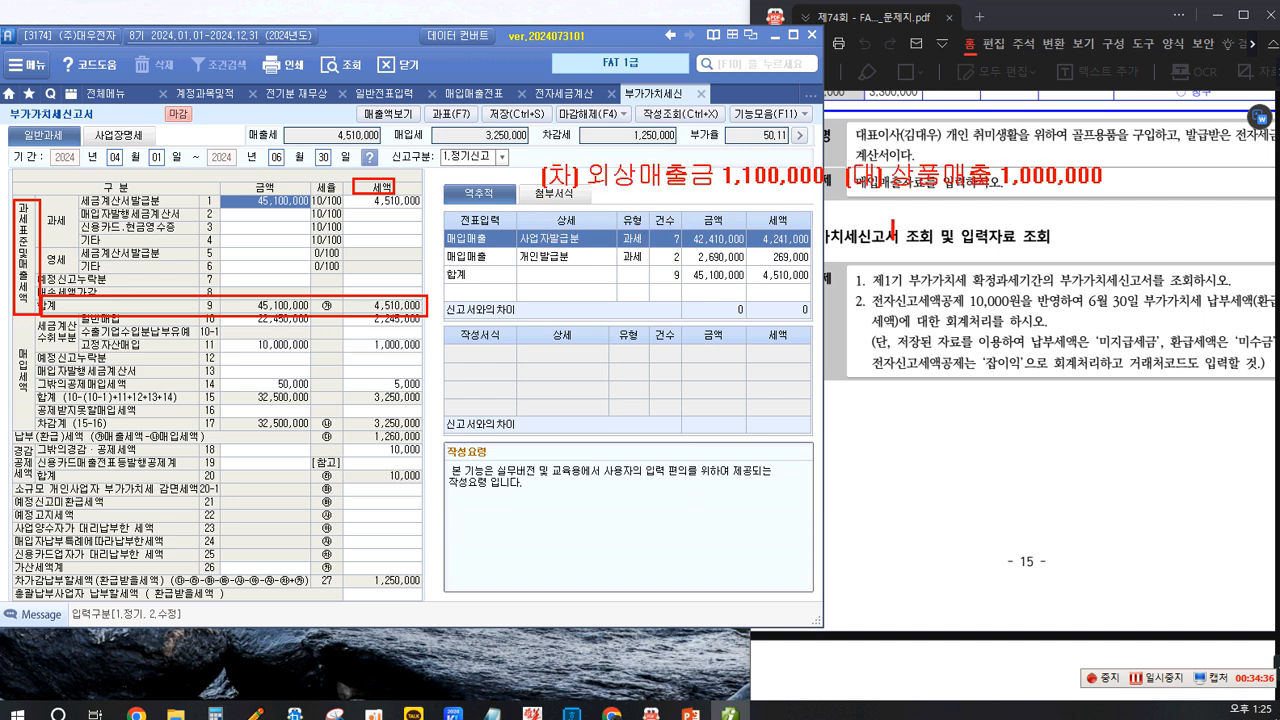
type("부가세")
type("에")
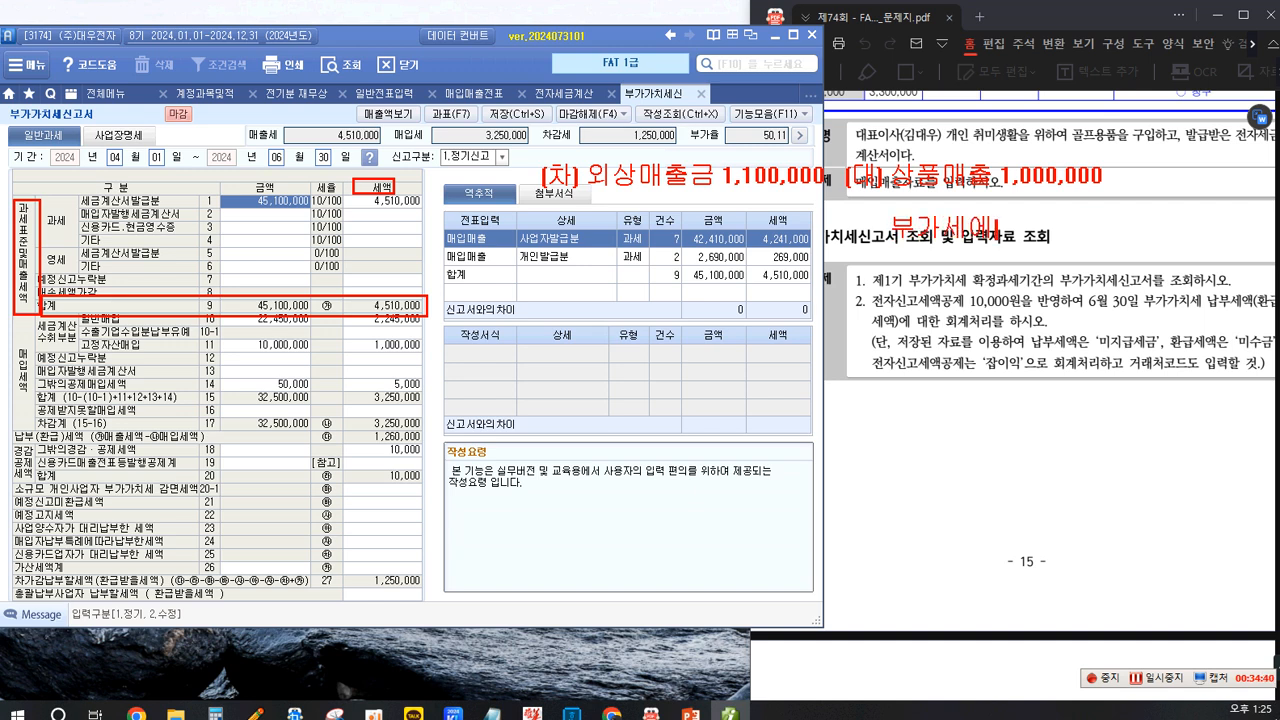
type("수금 100,000")
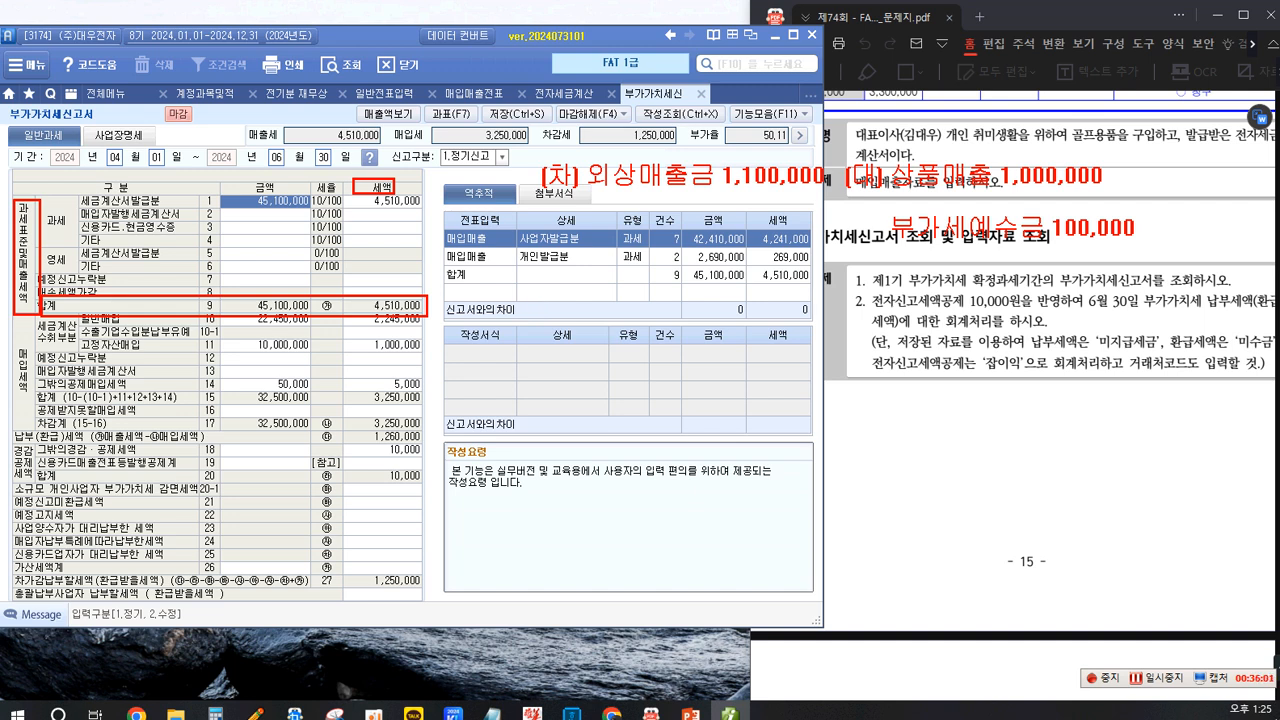
Box 부가세예수금 in the sample sales entry, add 매출세액 -> 세법 beneath it and 회계 계정 beside its amount.
left_click_drag(890, 211, 1051, 244)
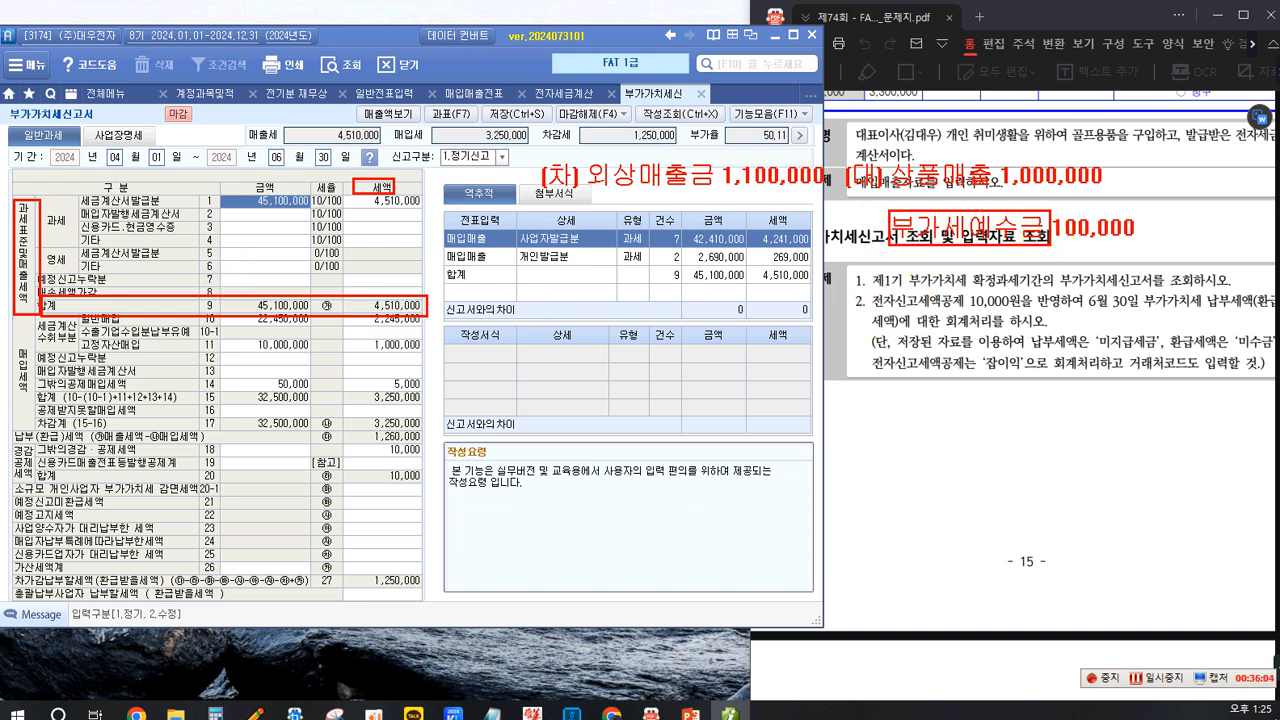
left_click(895, 265)
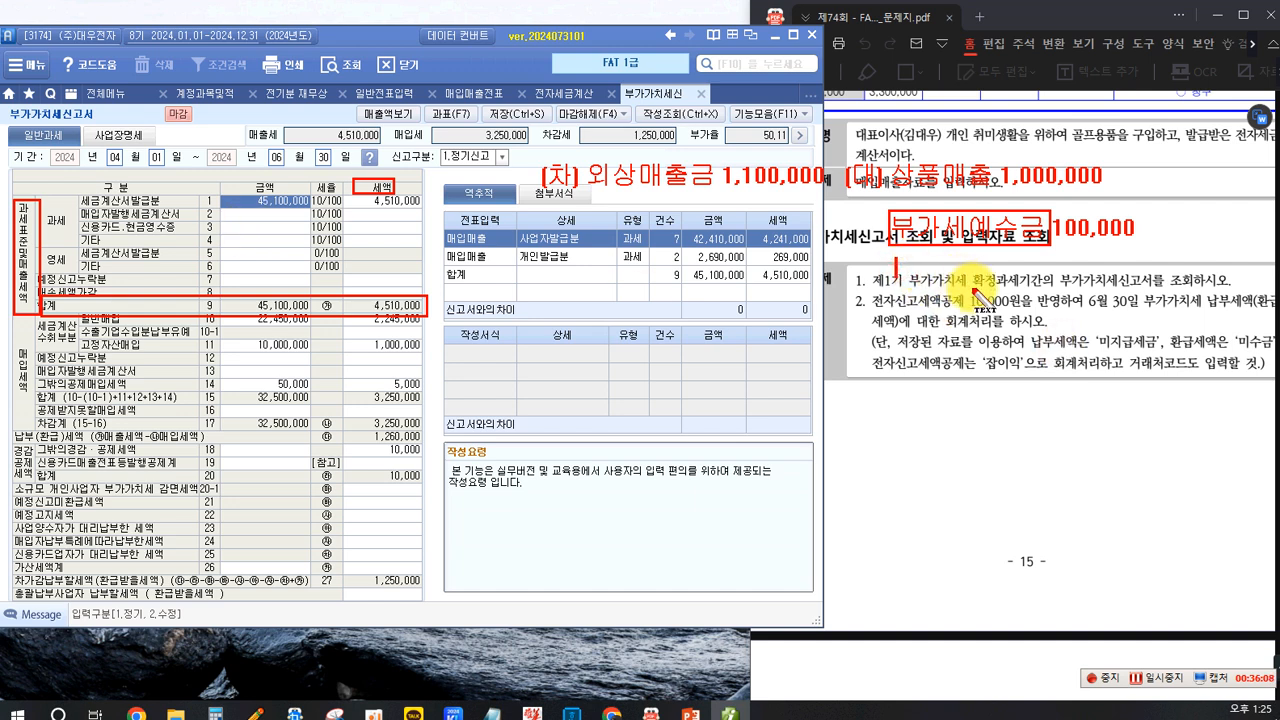
type("매출세액 ->")
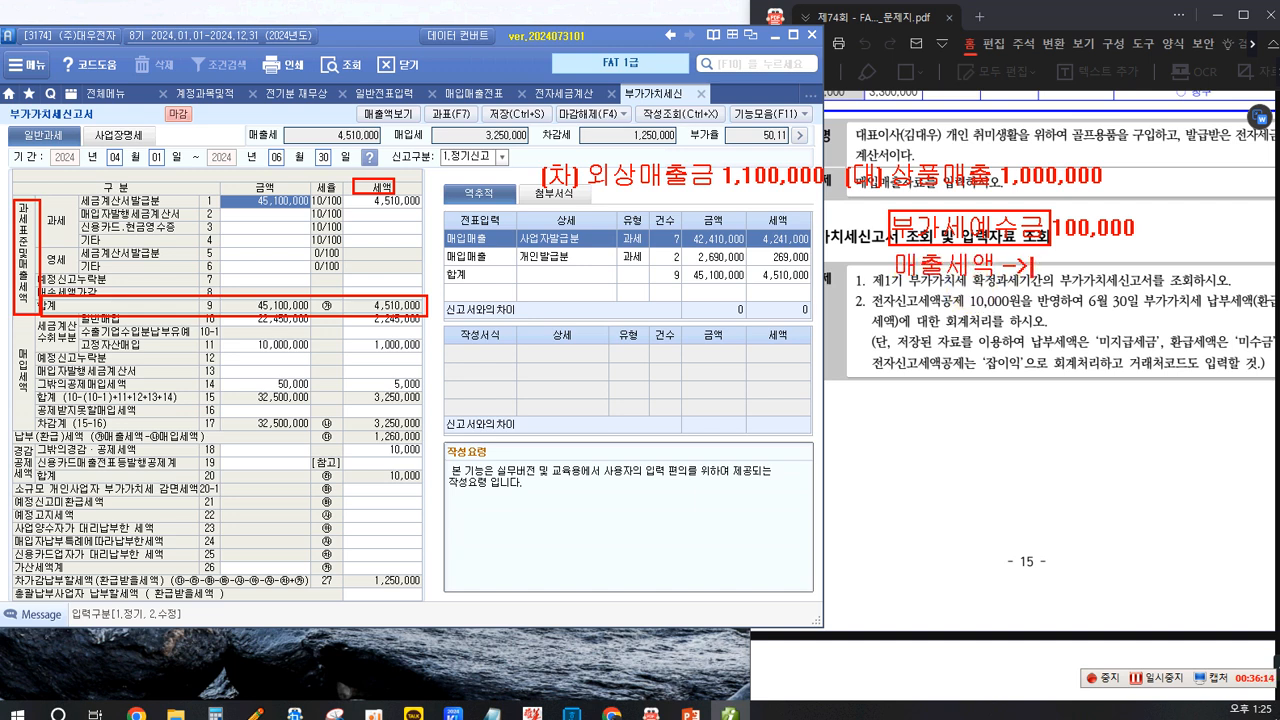
type(" 세법")
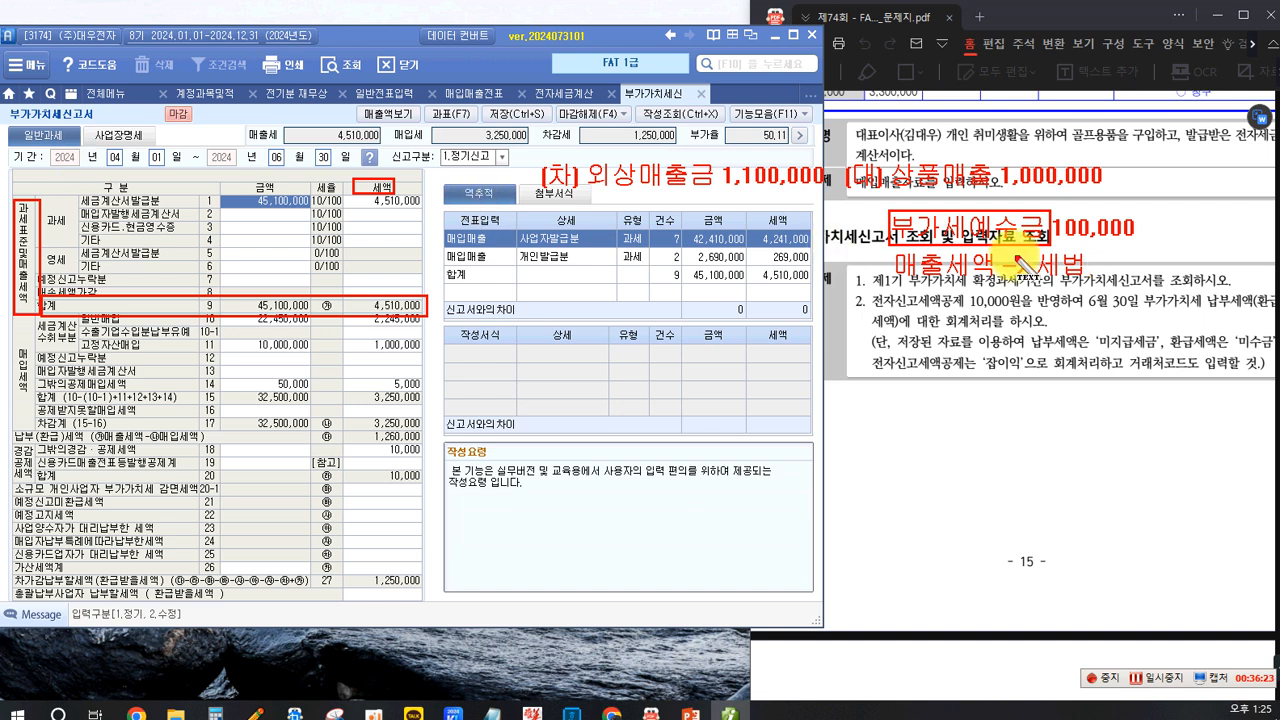
left_click(1146, 224)
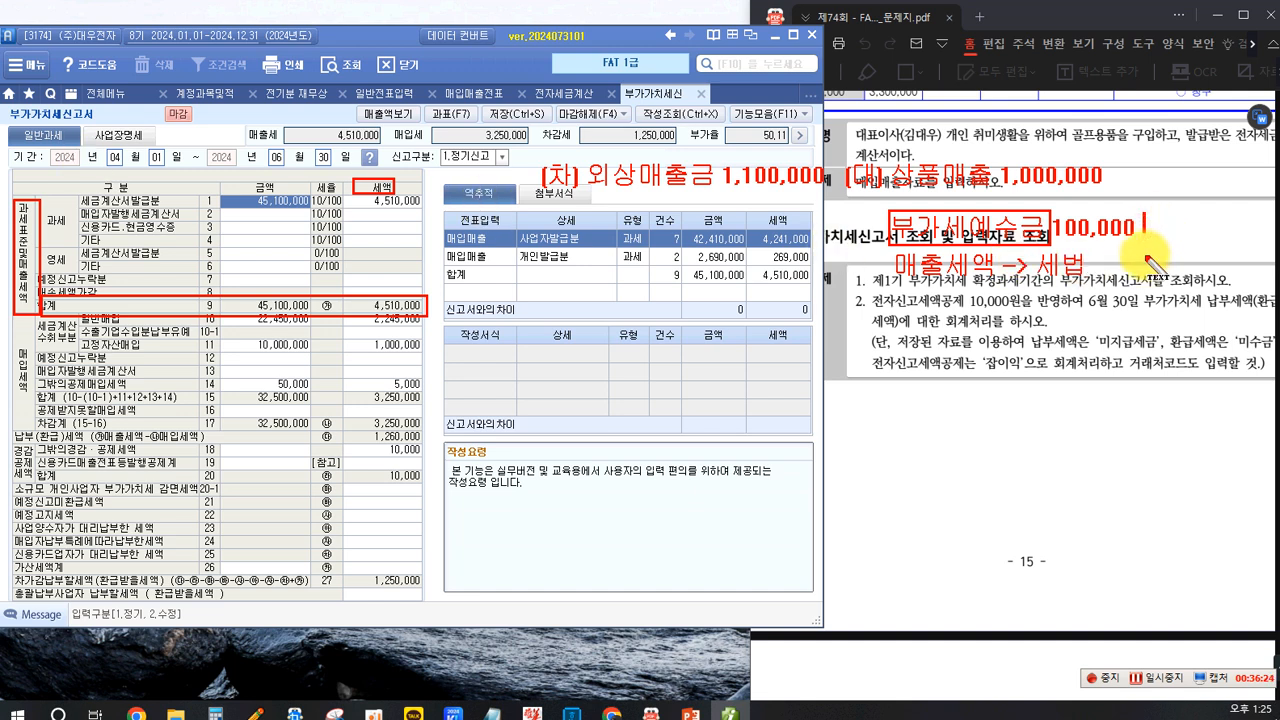
type("회계 ")
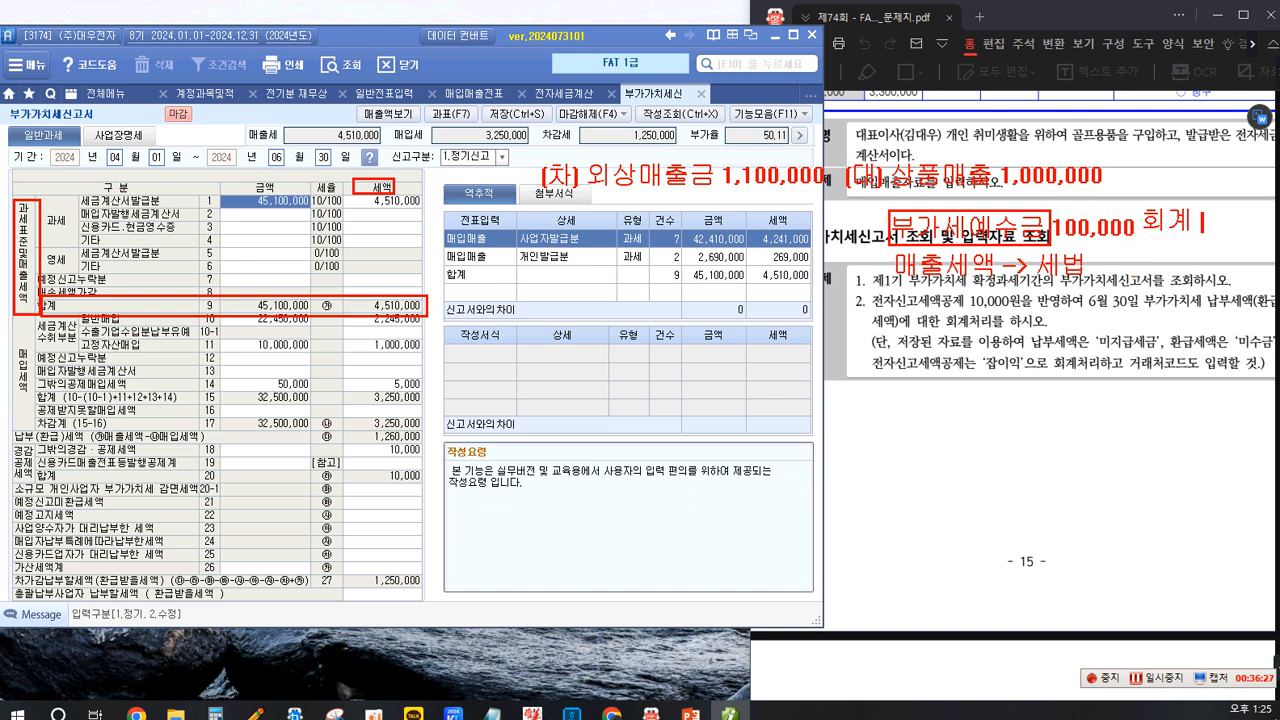
type("계저")
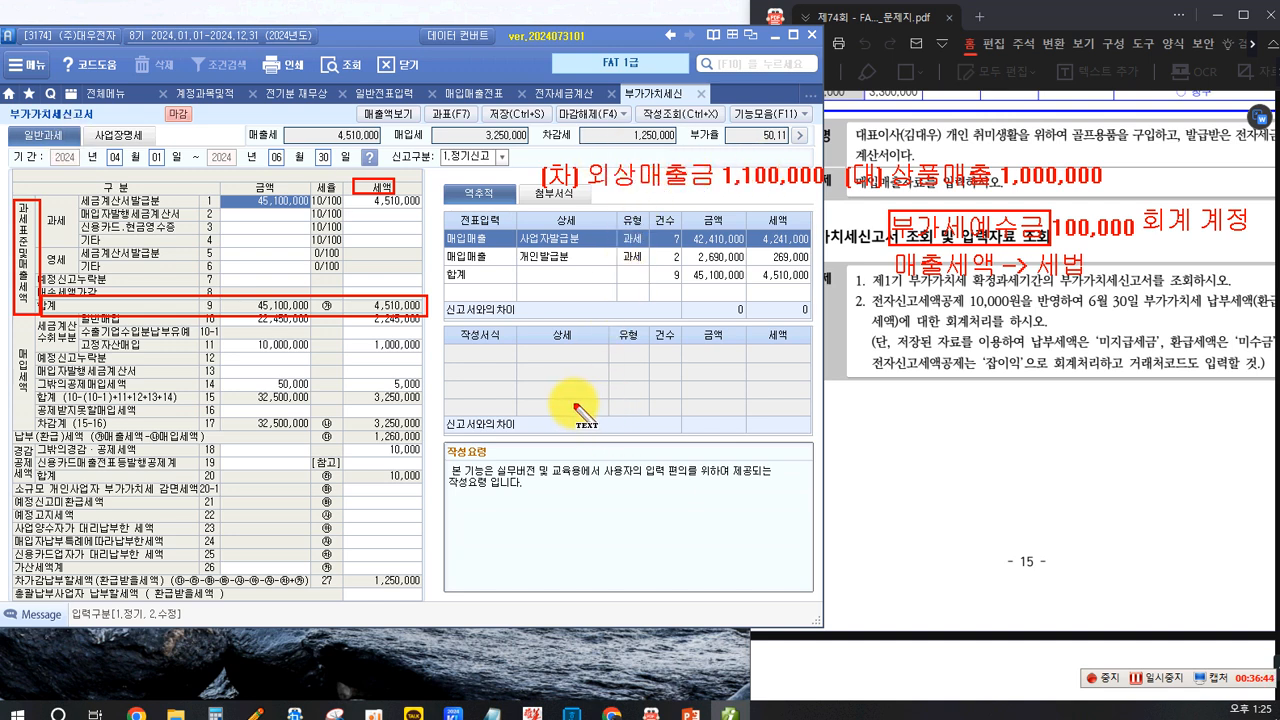
Write a sample purchase entry below: (차) 상품 600,000 and 부가세대급금 60,000, (대) 외상매입금 660,000.
left_click(544, 380)
type("(차) 상품   600,000")
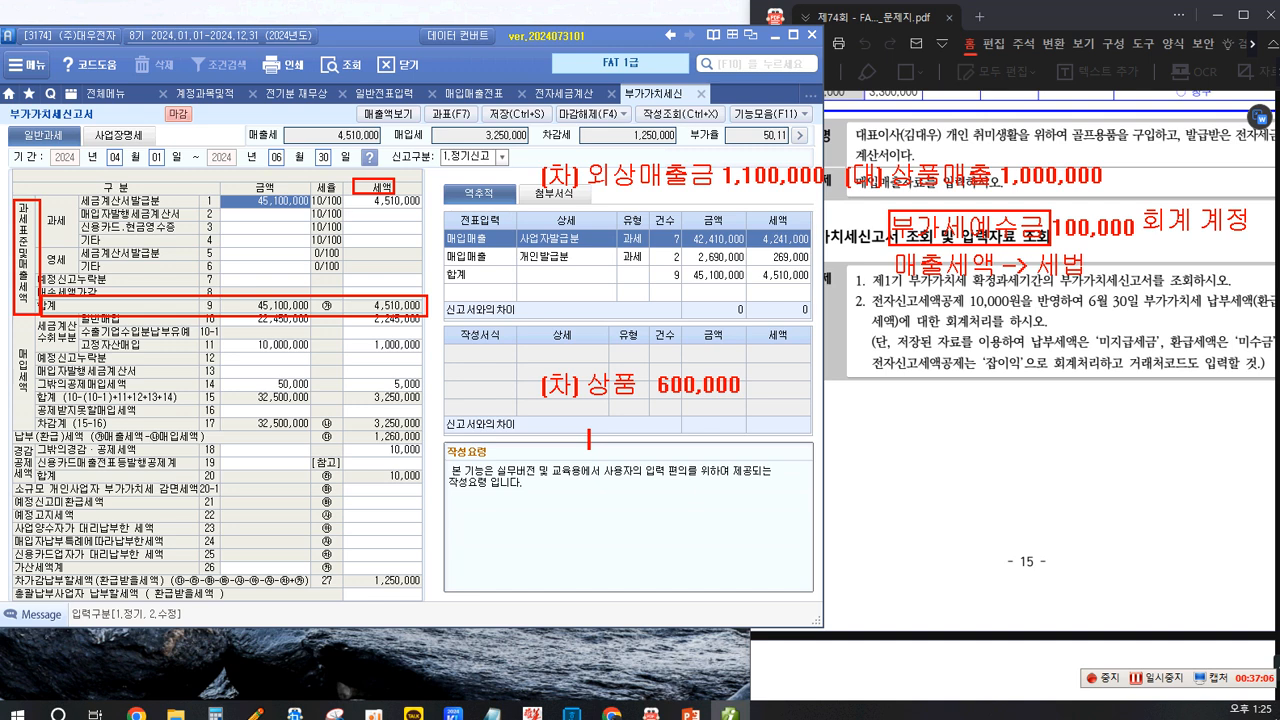
type("부가세대급")
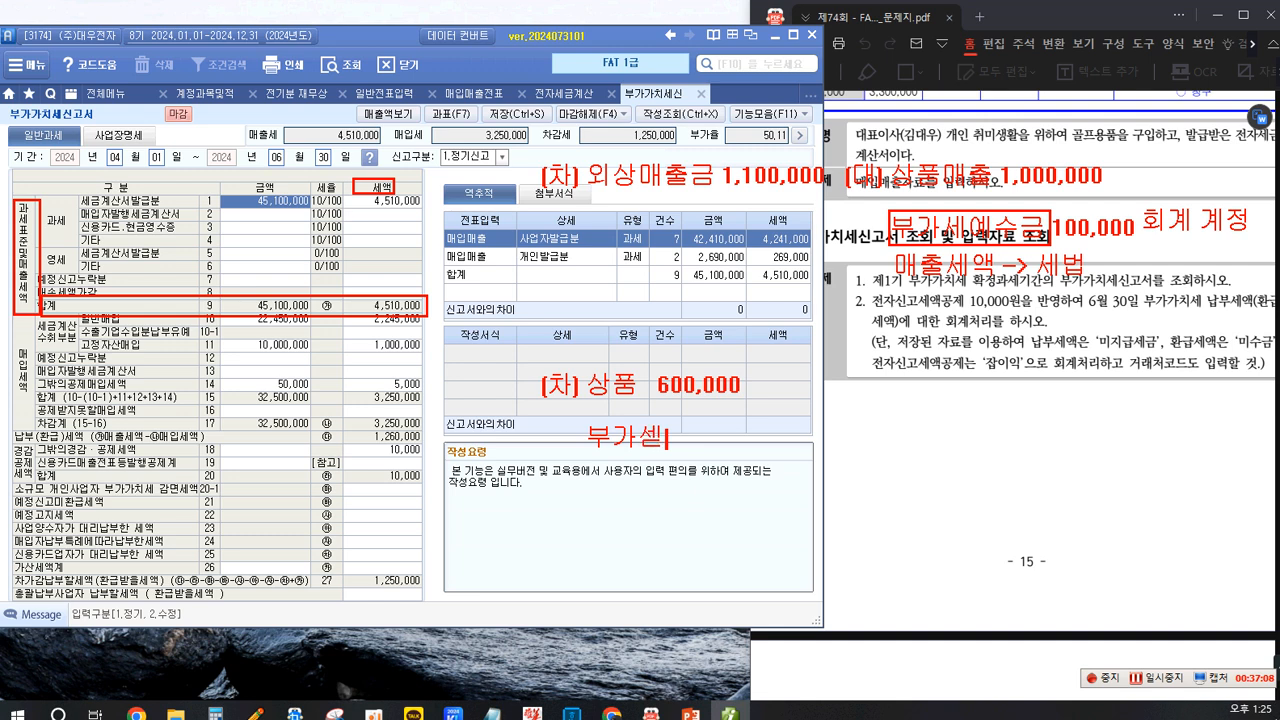
type("금 60,000")
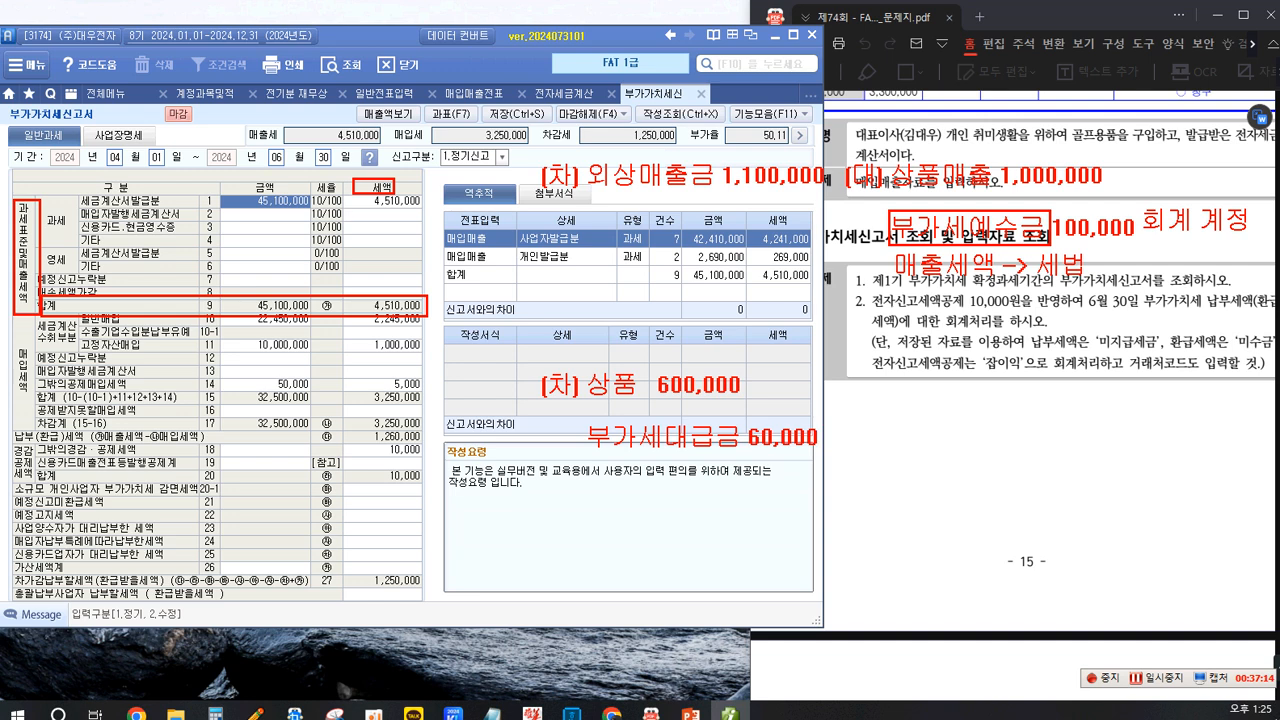
left_click(868, 389)
type("(대) 외상매입금")
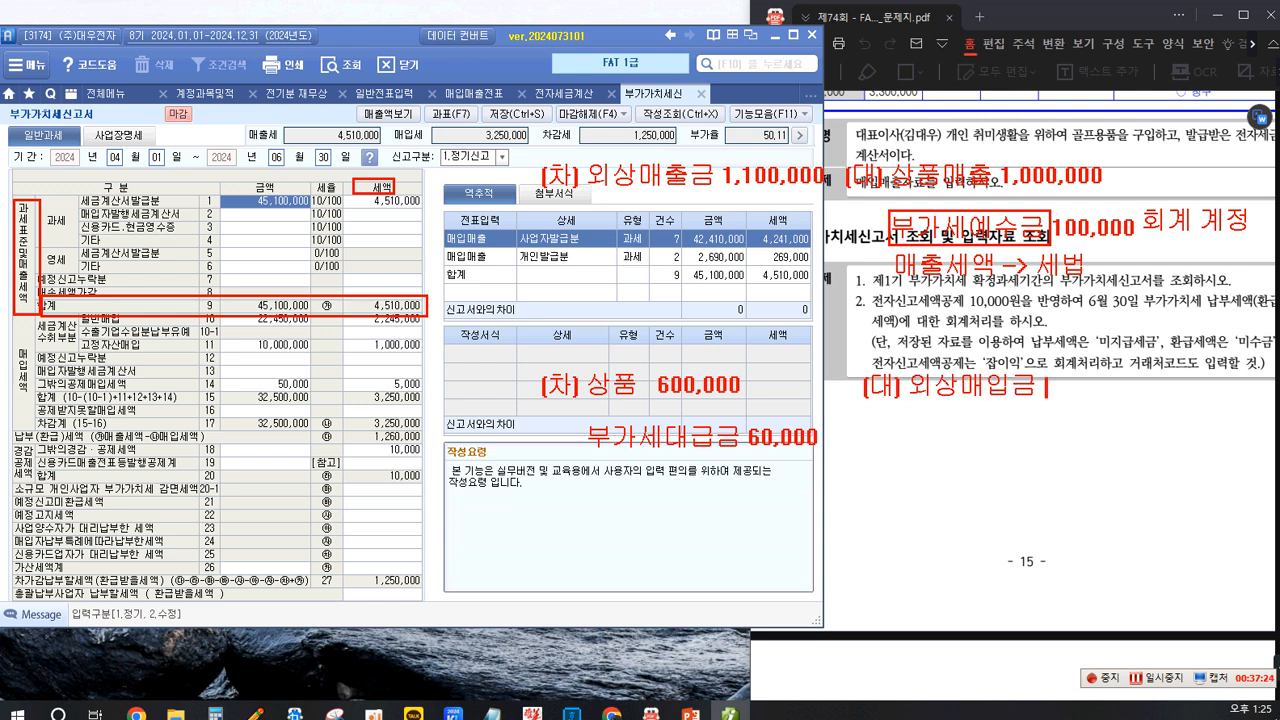
type(" 660,000")
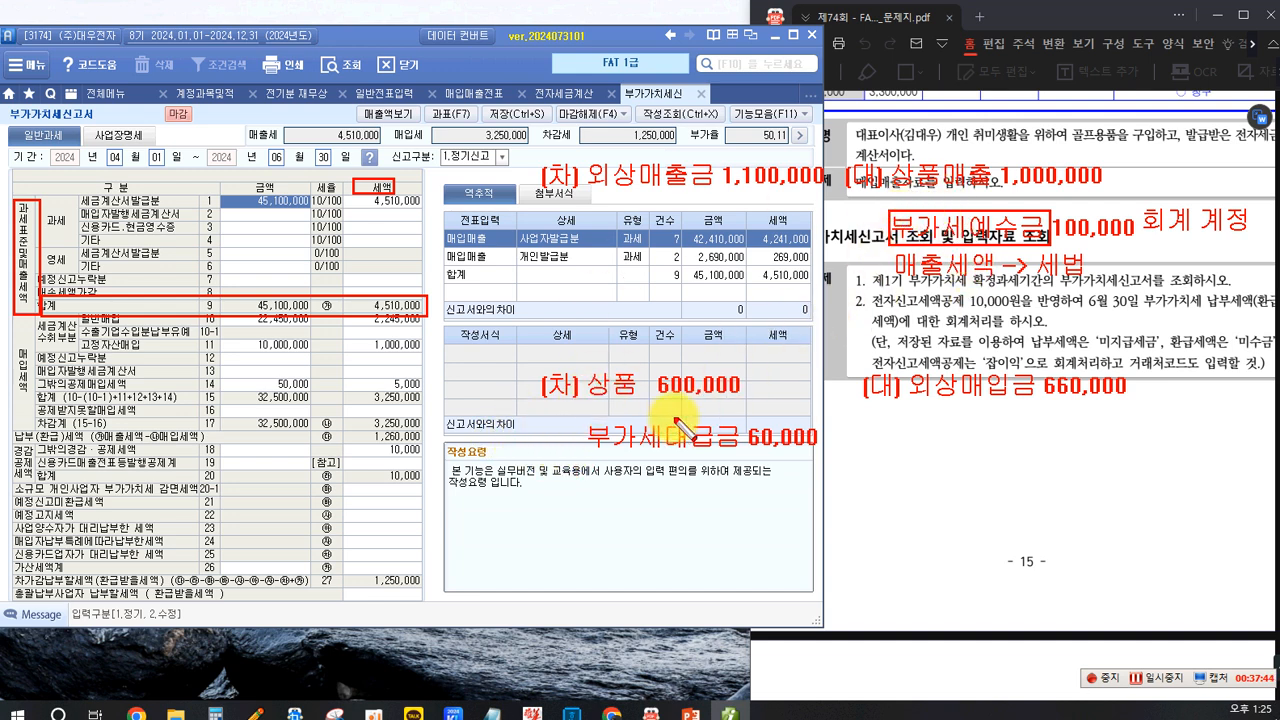
Box 부가세대급금 60,000 in the purchase note, and the 매입세액 heading and 차감계 row 17 in the return.
mouse_move(582, 417)
left_mouse_down()
mouse_move(816, 470)
mouse_move(795, 438)
mouse_move(834, 458)
left_mouse_up()
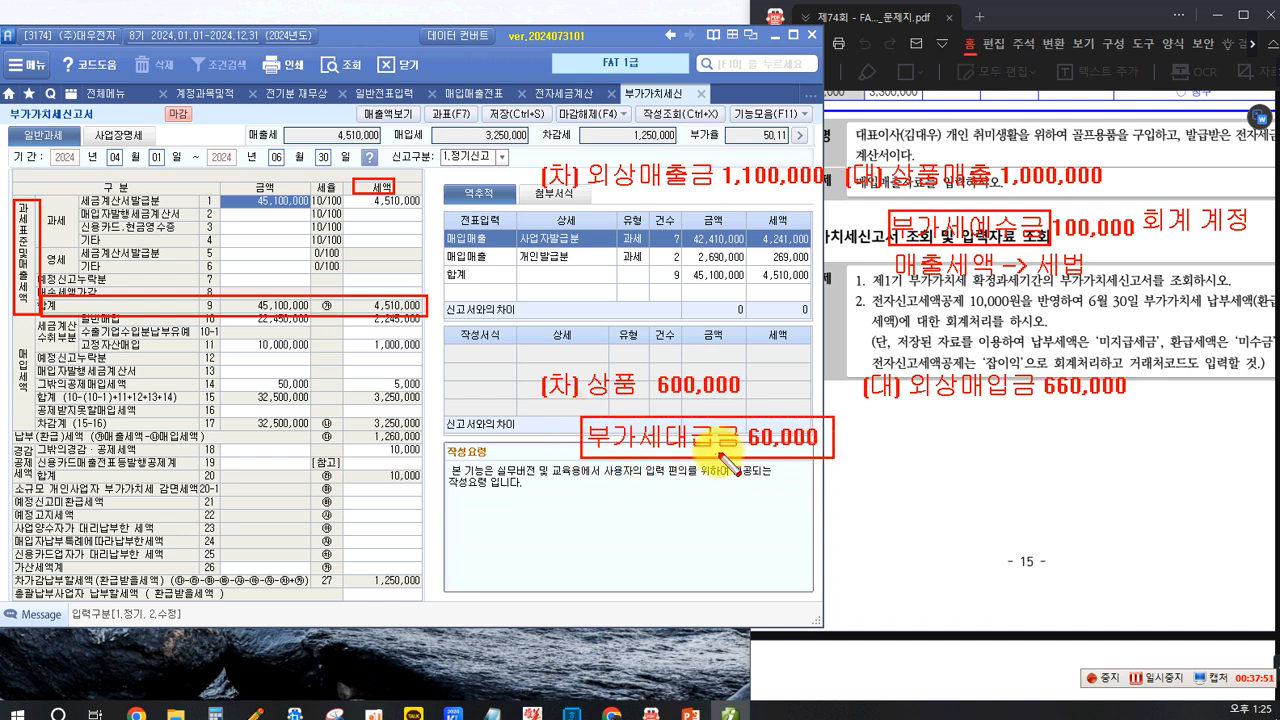
left_click_drag(16, 343, 40, 410)
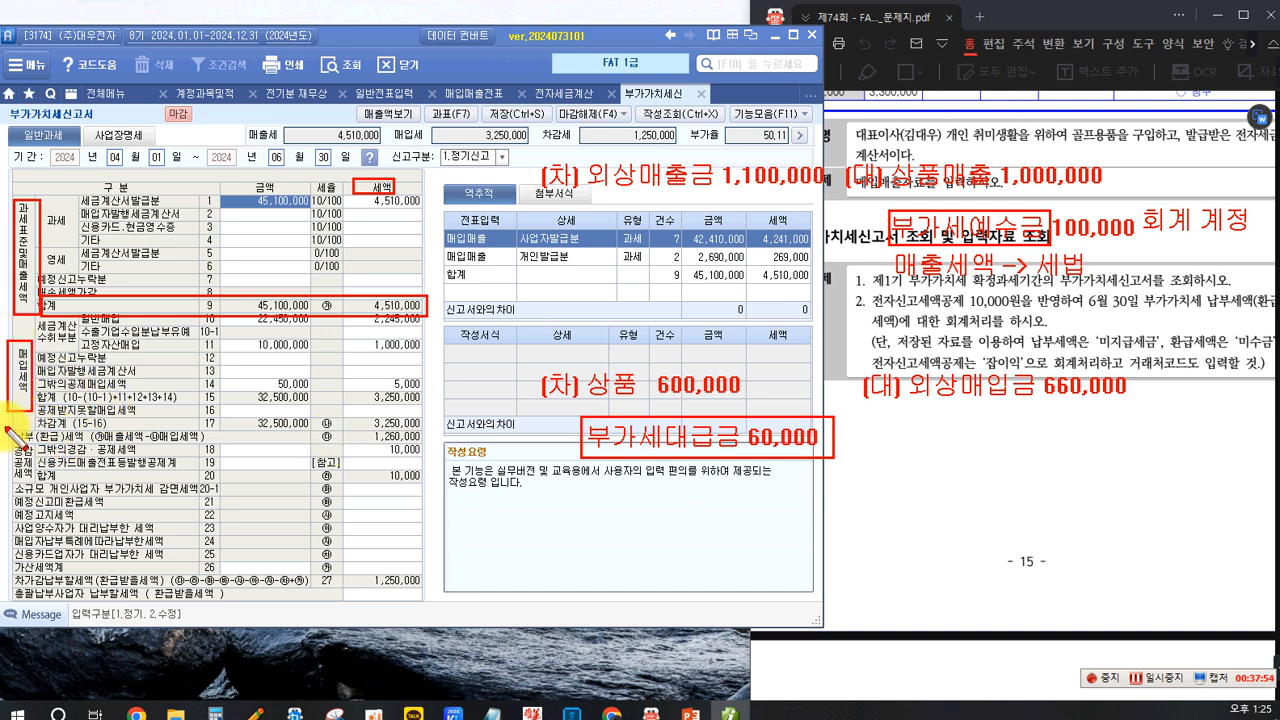
mouse_move(32, 413)
left_mouse_down()
mouse_move(290, 440)
mouse_move(430, 432)
left_mouse_up()
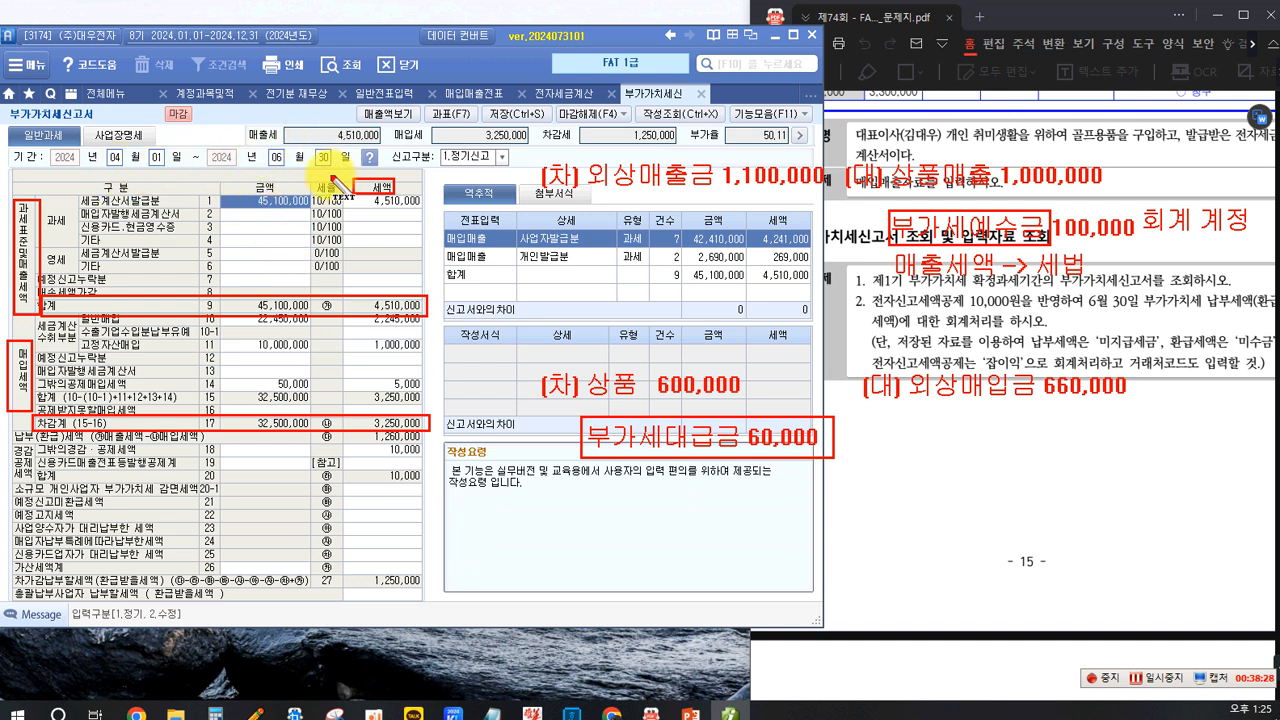
Start a closing-entry note beside the lower part of the return, reading 2024.06.30. (차) 부가세예수금 4,510,000.
left_click(427, 507)
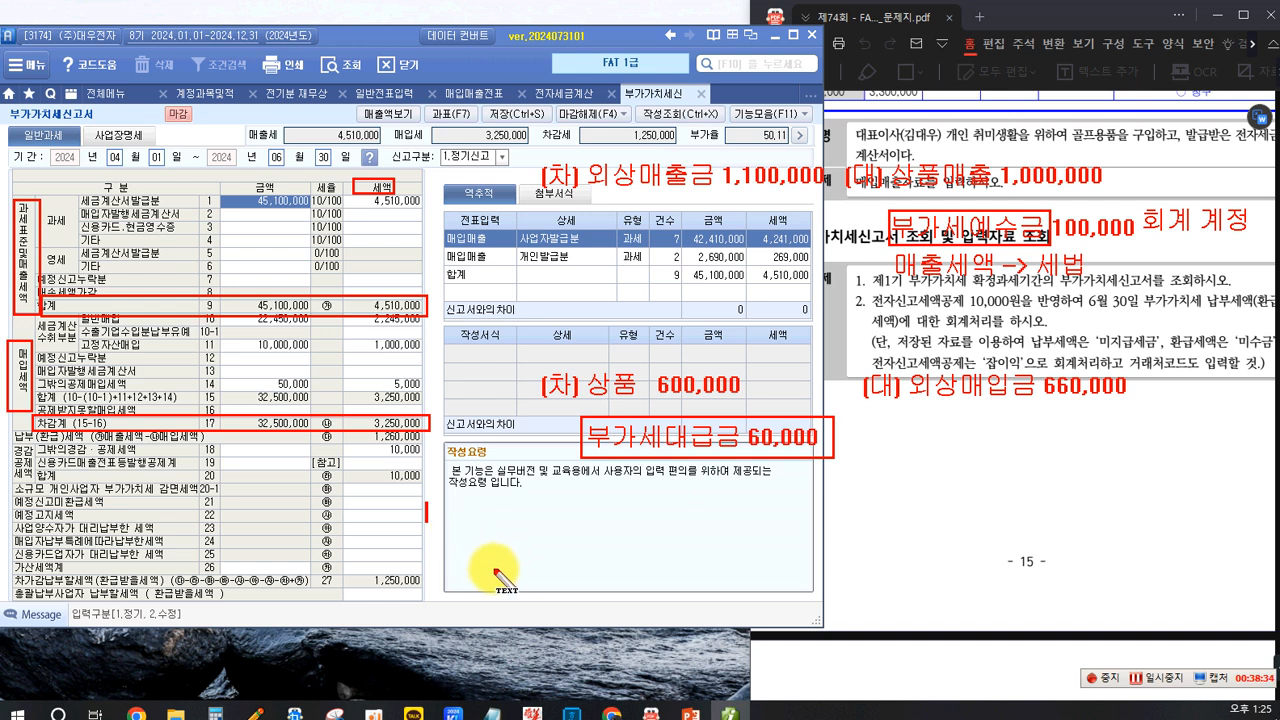
type("2024.06.30.")
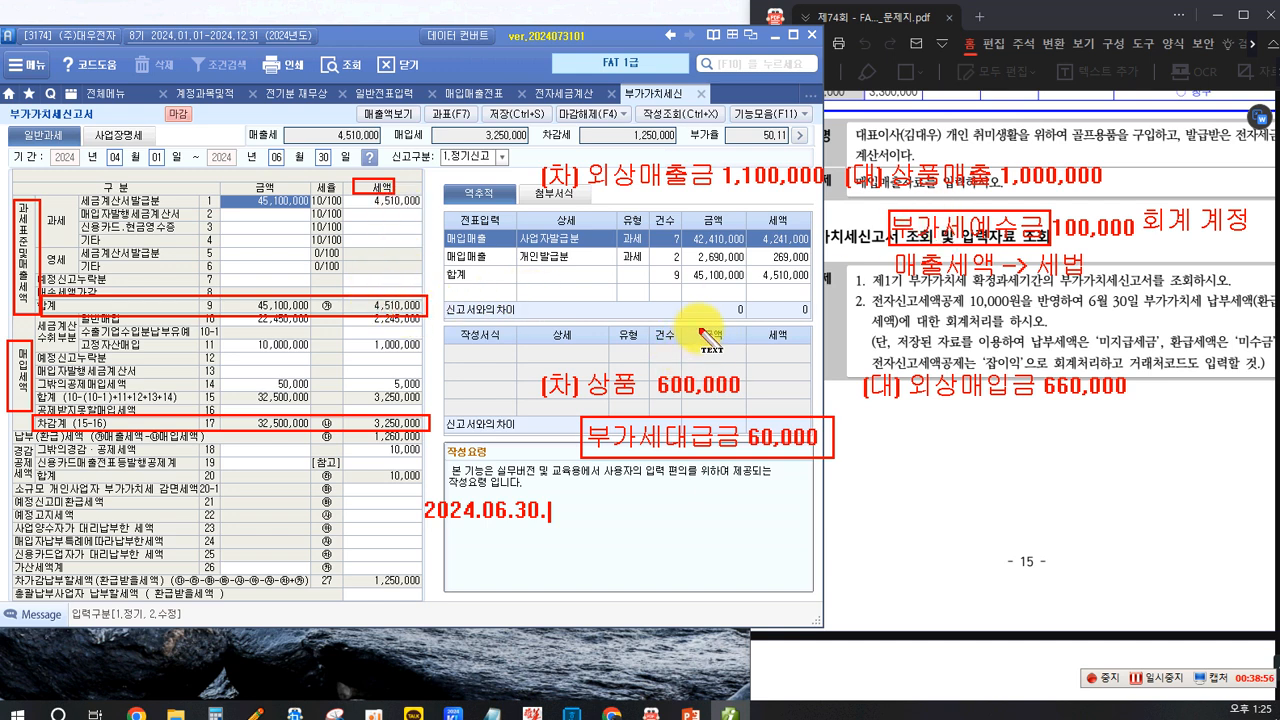
type("(차")
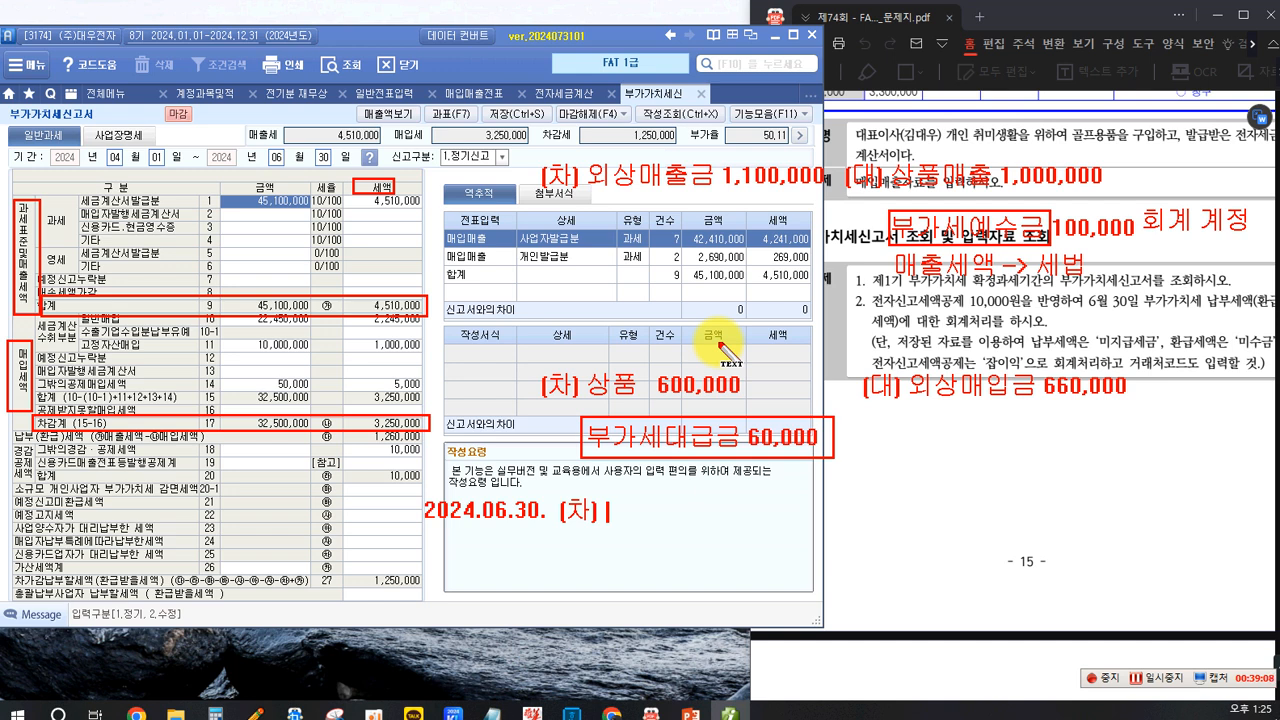
type("가세예")
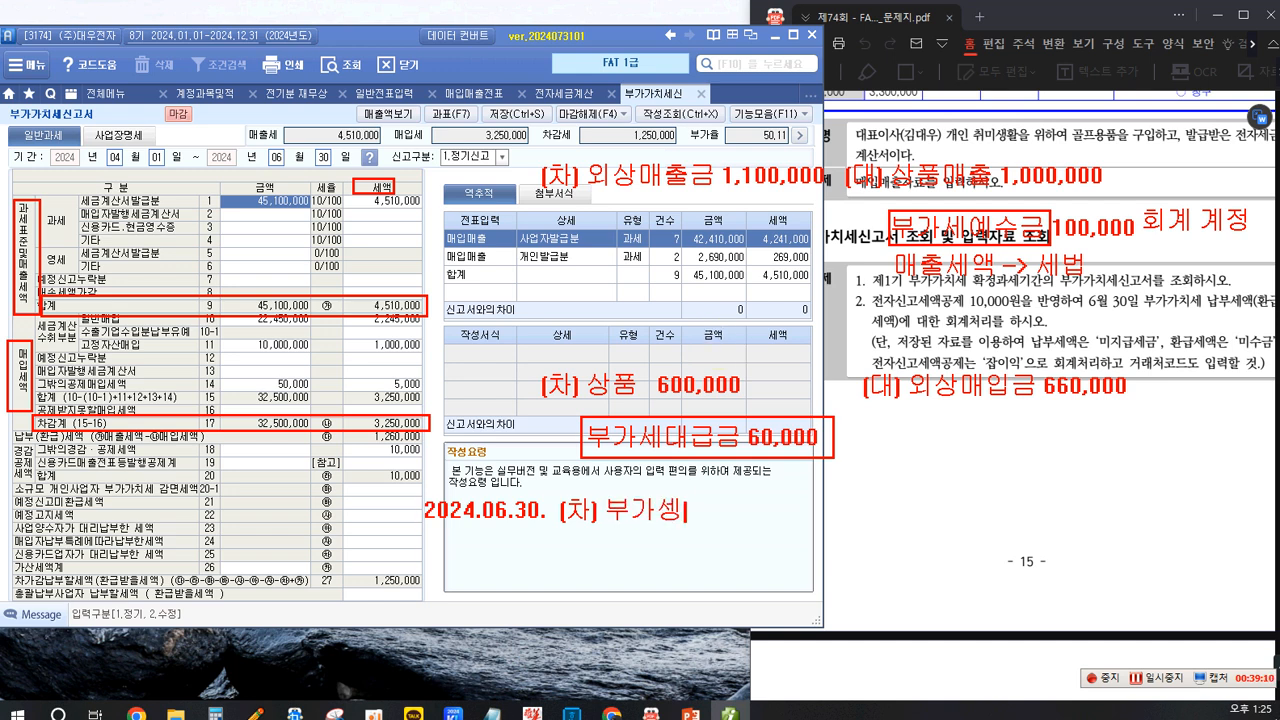
type("수금")
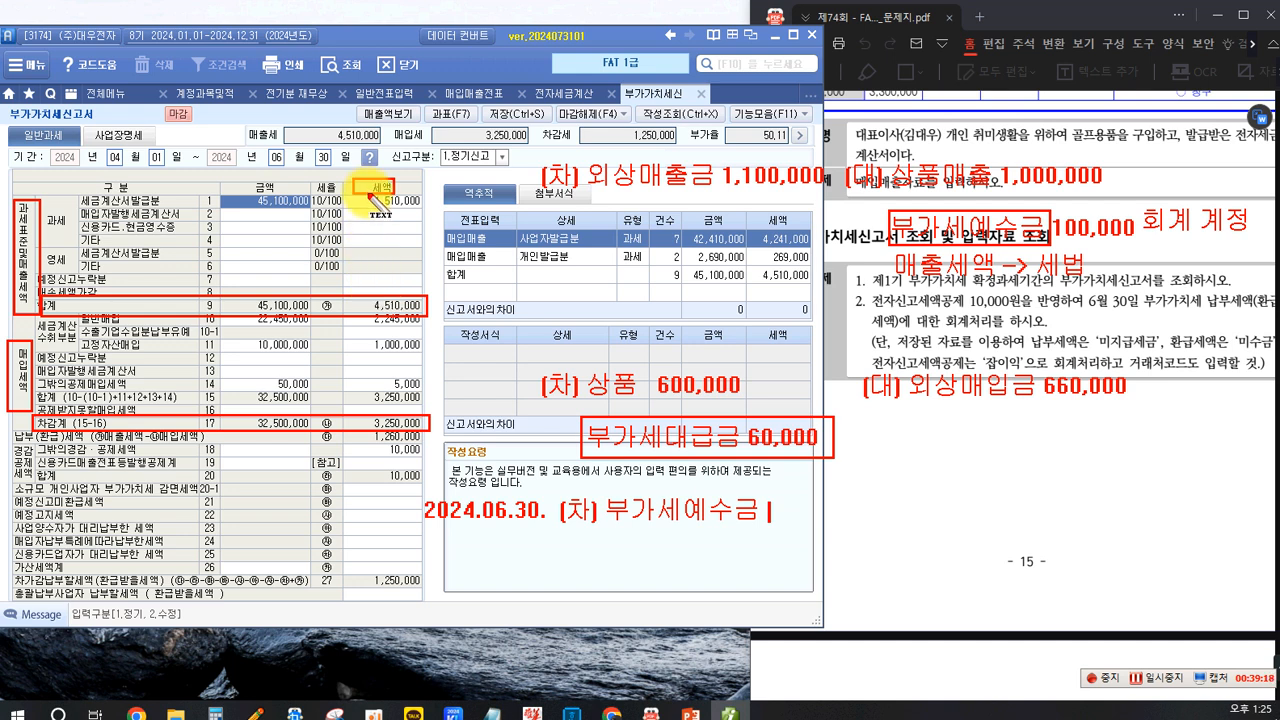
type("4,510,000")
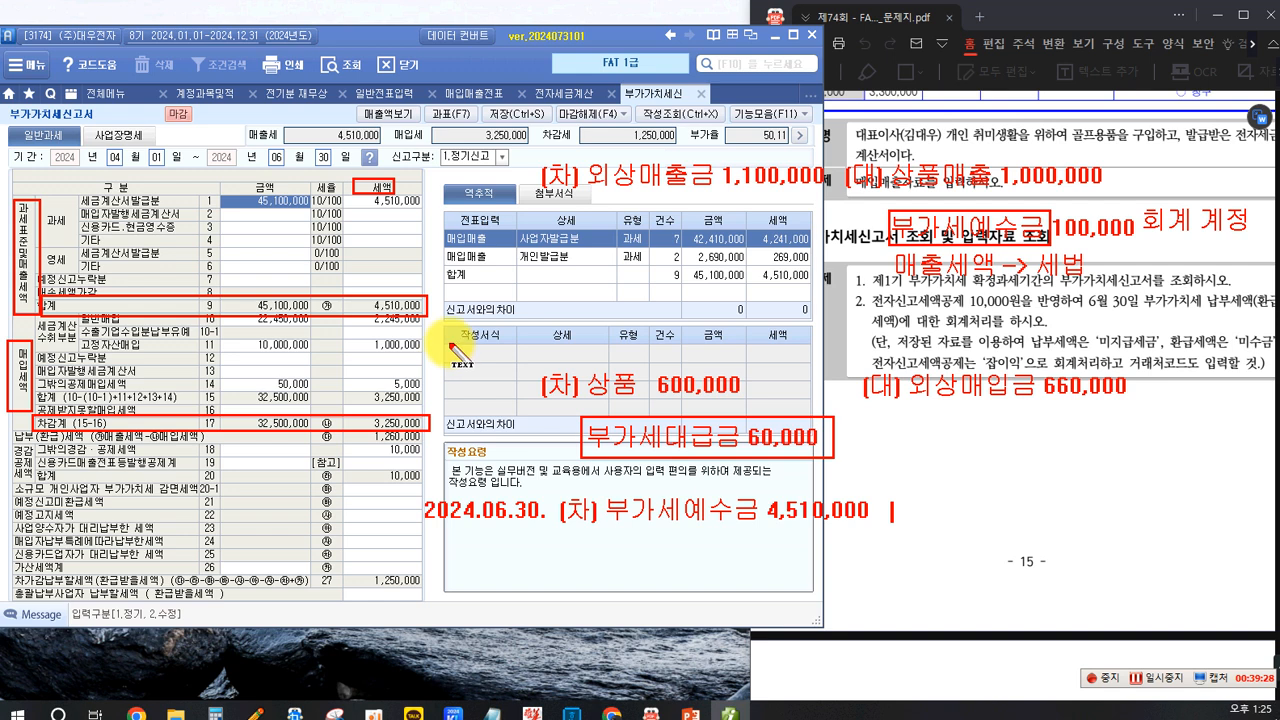
Add the credit side (대) 부가세대급금 3,250,000 to the 2024.06.30. note.
type("(대) ㅂ")
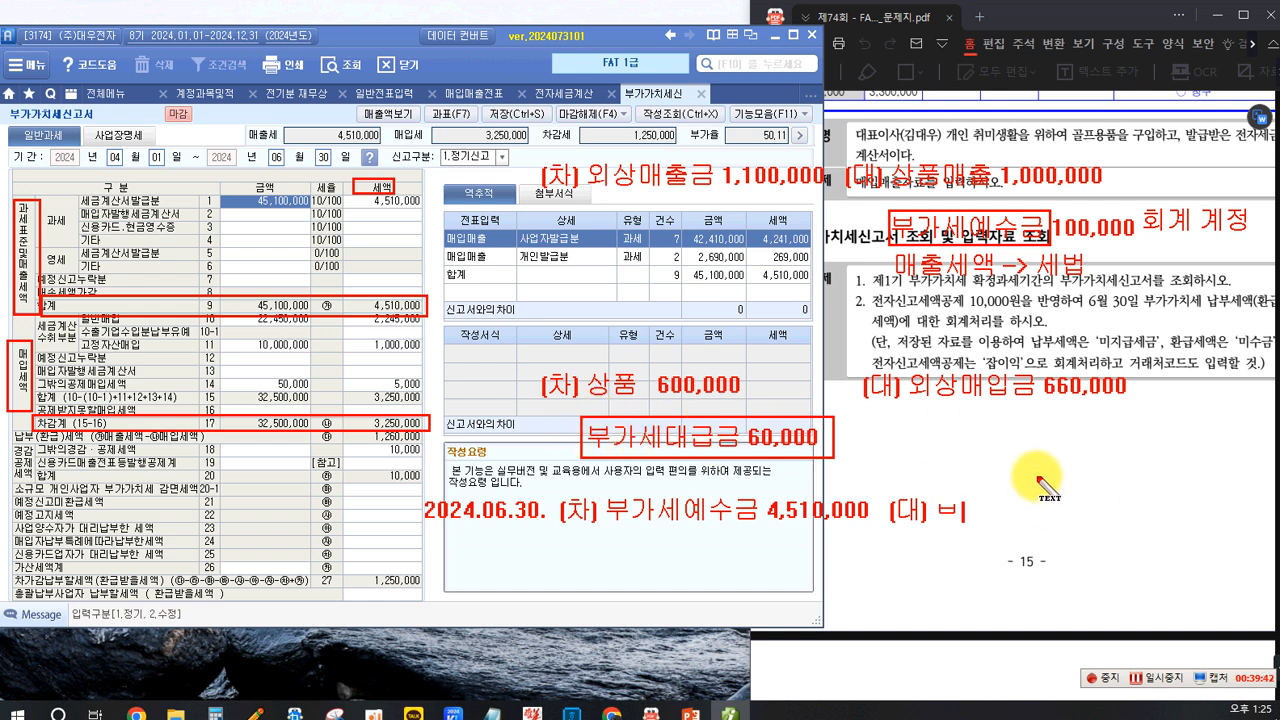
type("가세대급")
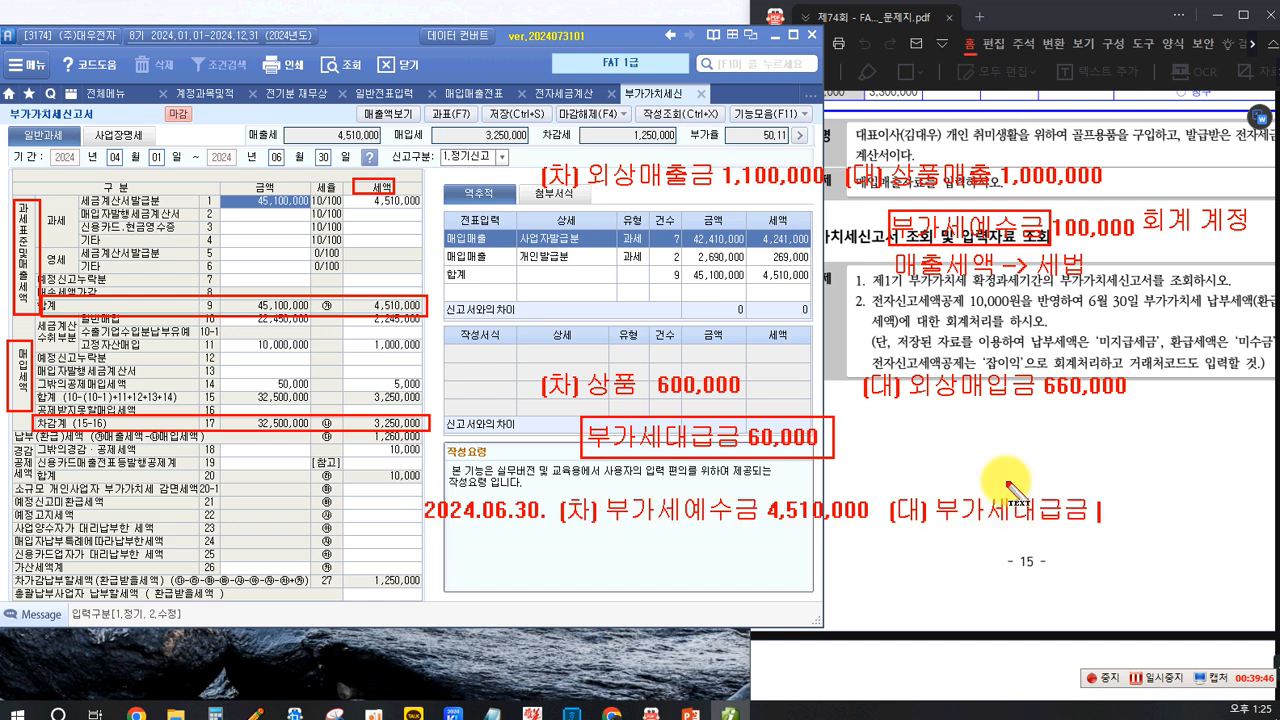
type("금 ")
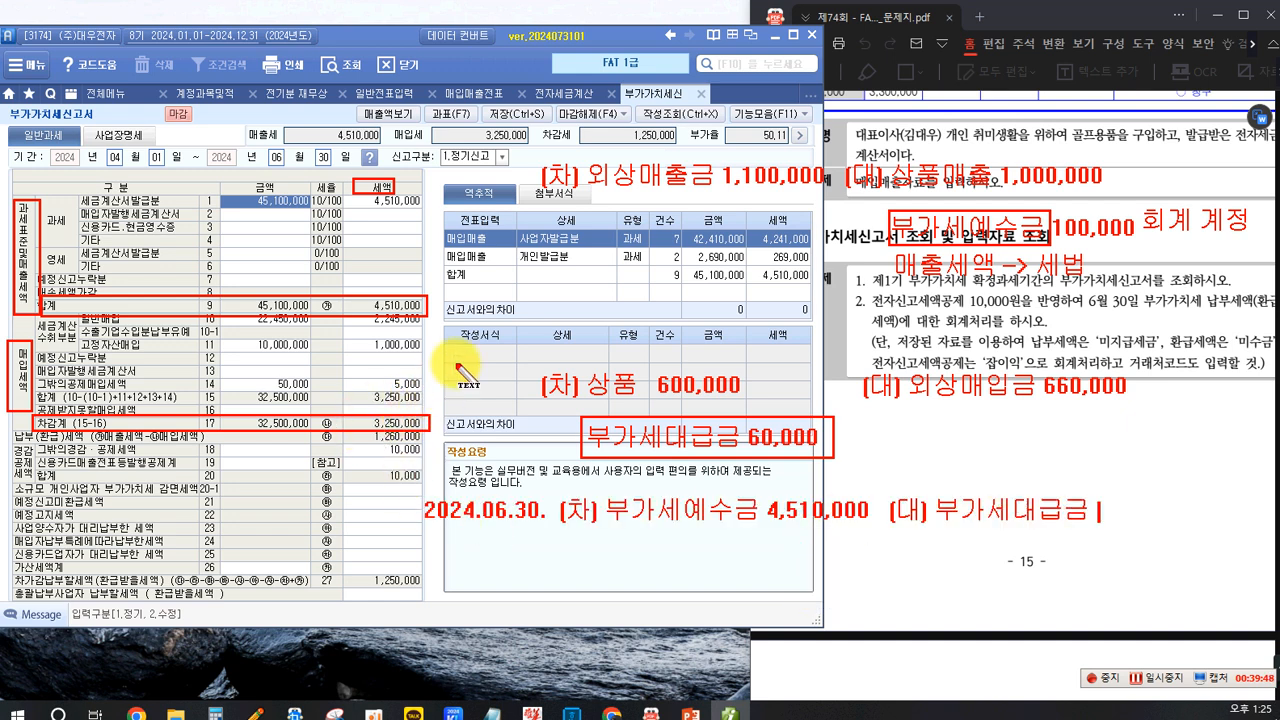
type("3,250,000")
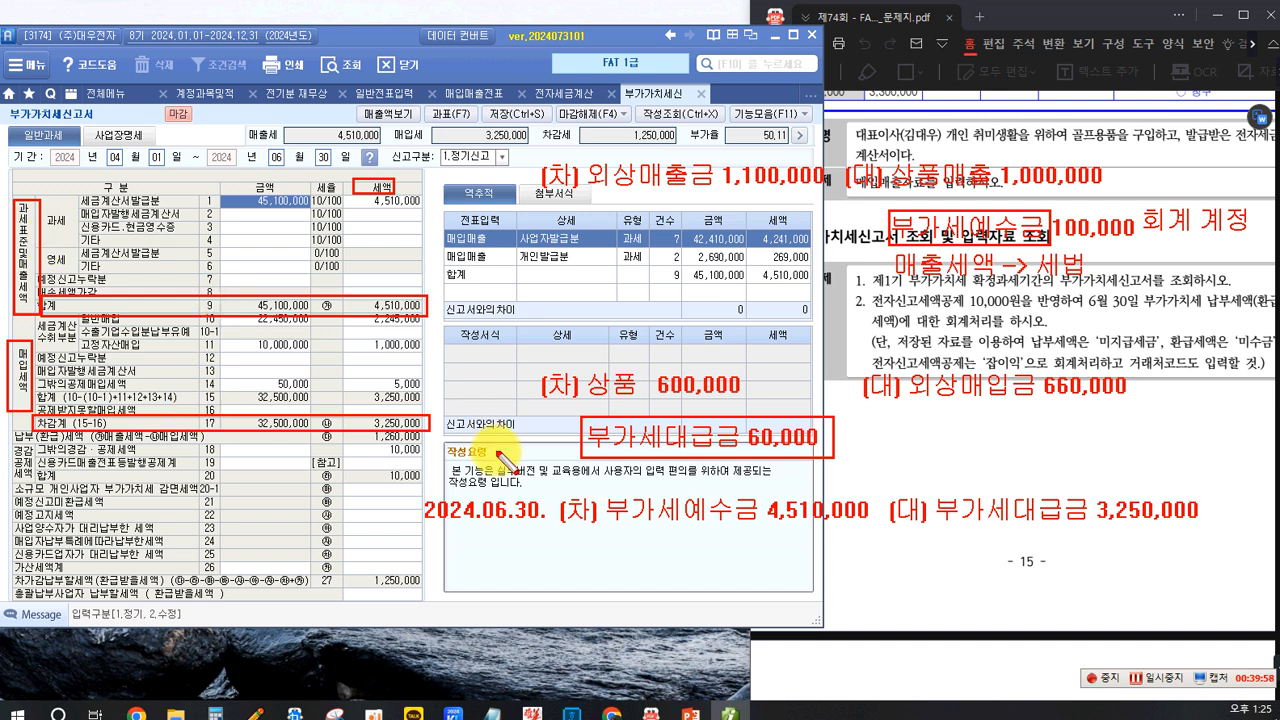
Box 부가세예수금 4,510,000 and 부가세대급금 3,250,000 in the June 30 note, and draw arrows to them from the matching sample accounts.
mouse_move(600, 484)
left_mouse_down()
mouse_move(780, 530)
mouse_move(870, 533)
left_mouse_up()
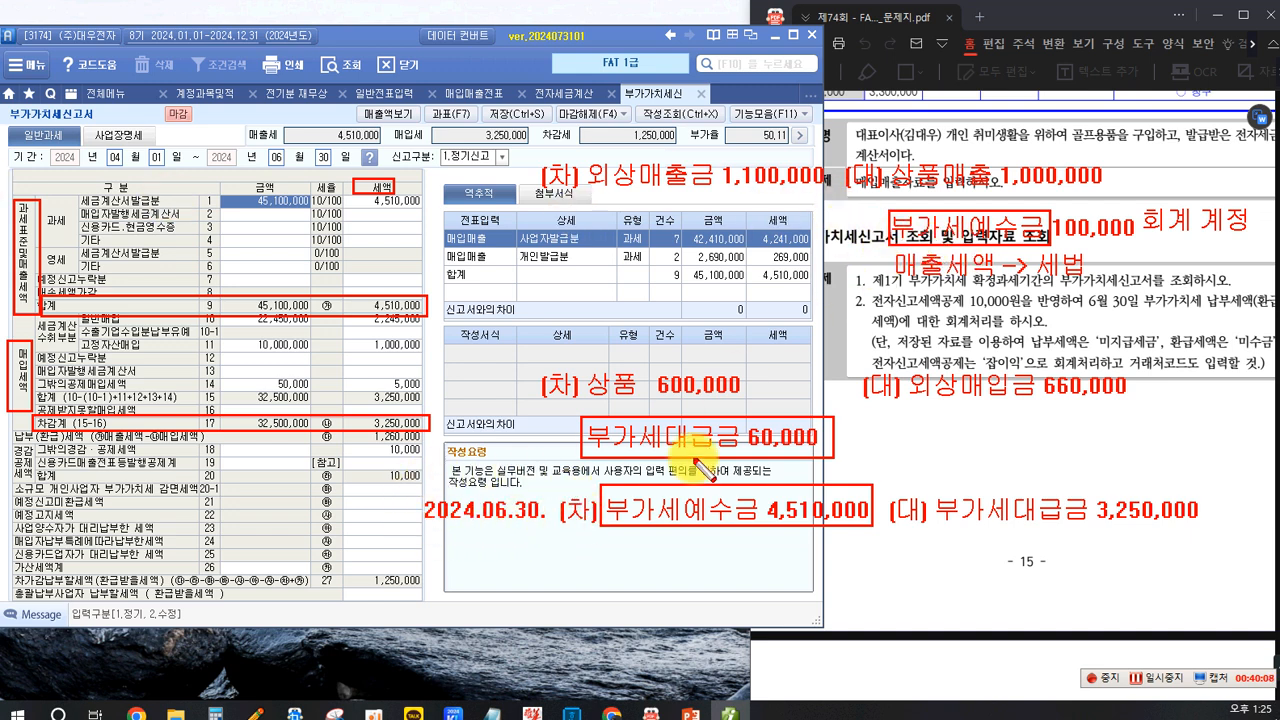
left_click_drag(990, 248, 818, 490)
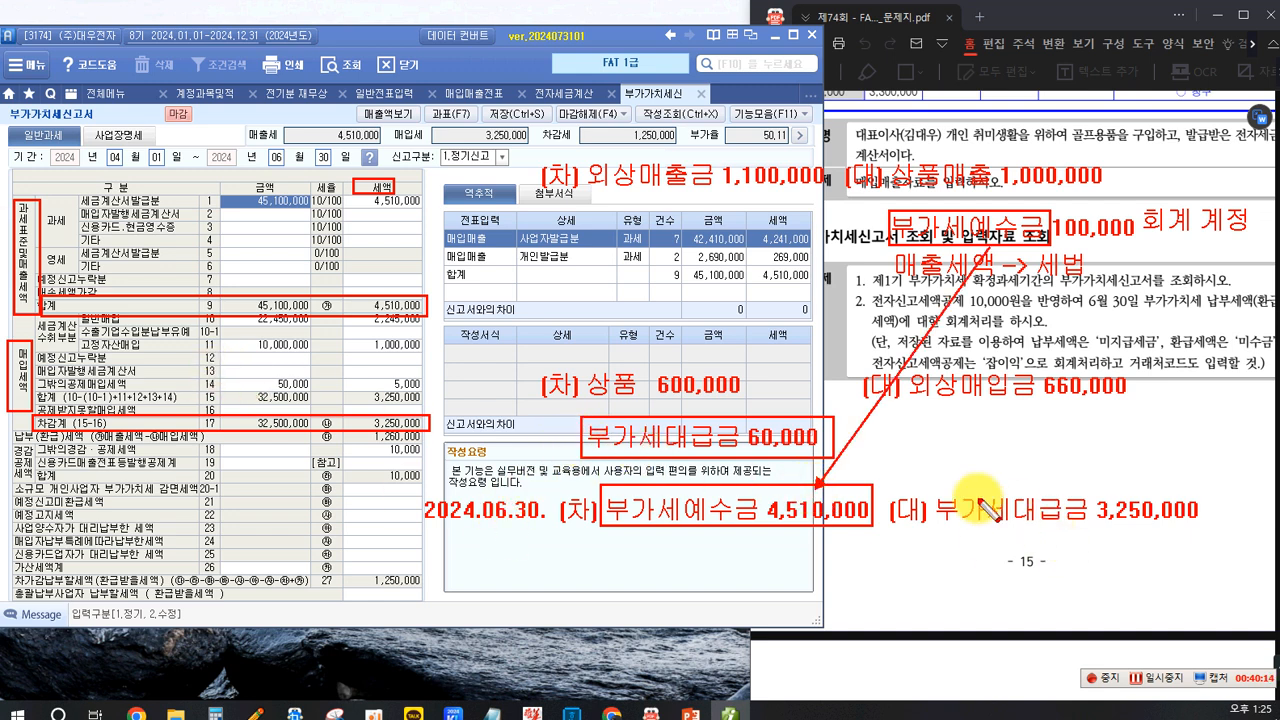
left_click_drag(930, 486, 1198, 527)
left_click_drag(836, 428, 991, 480)
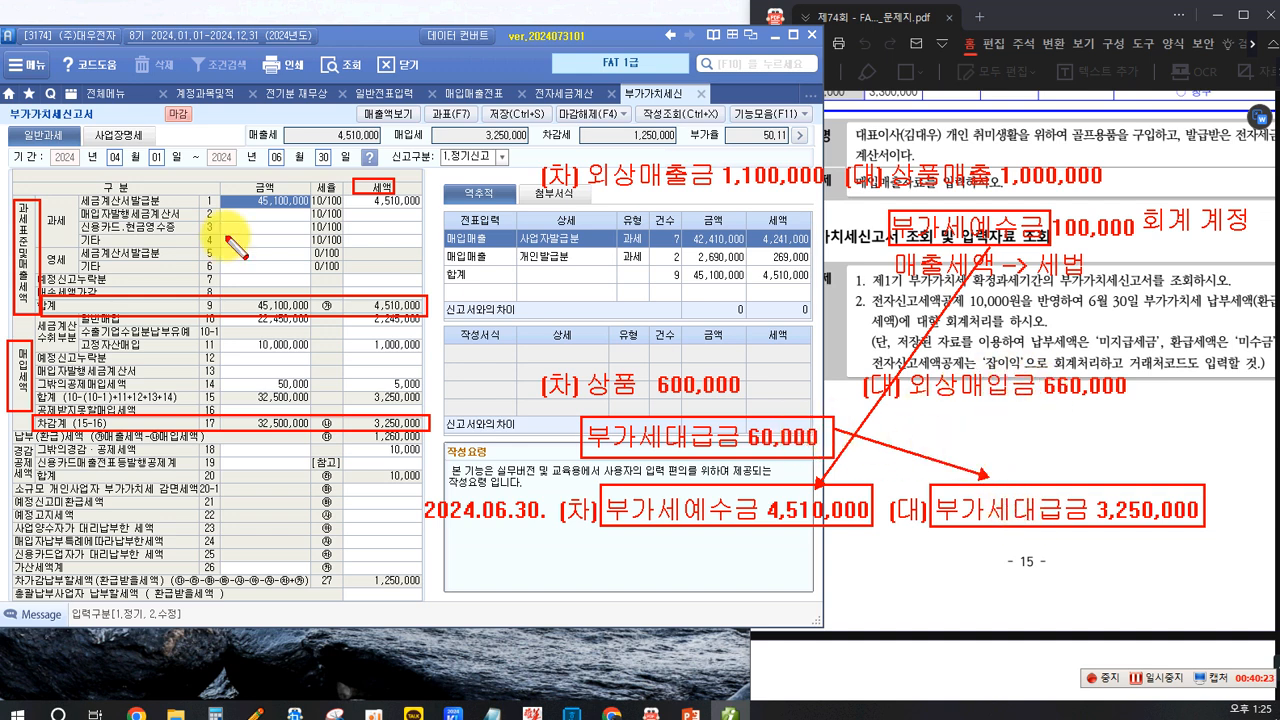
Write 상계 above the credit side of the June 30 note and add a 잡이익 10,000 line below 부가세대급금.
left_click(908, 434)
type("상")
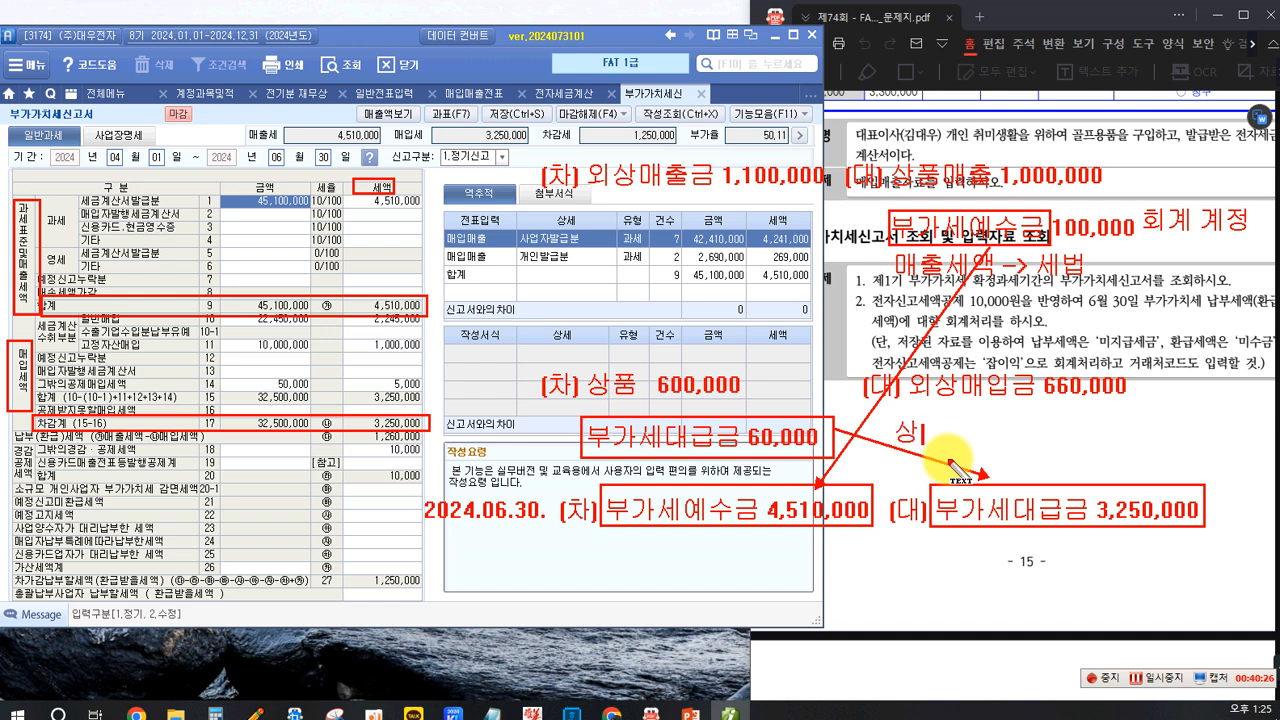
type("ㄱ")
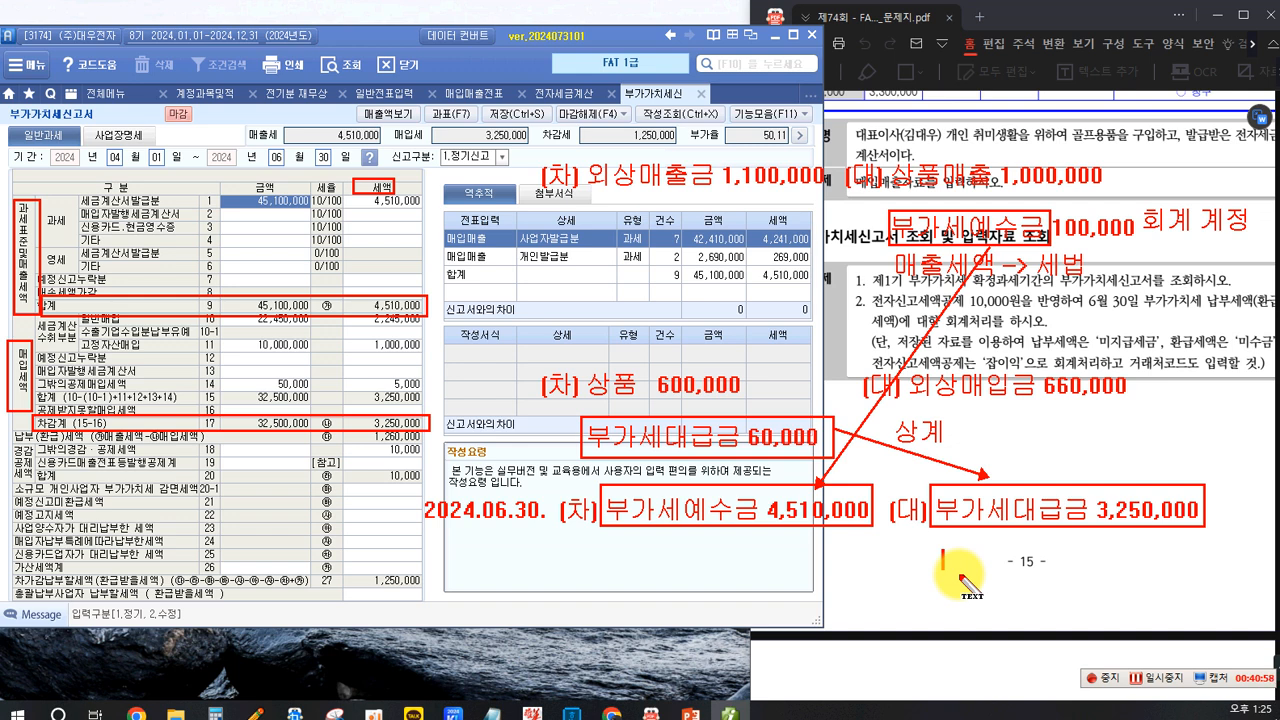
type("잡이익          10,000")
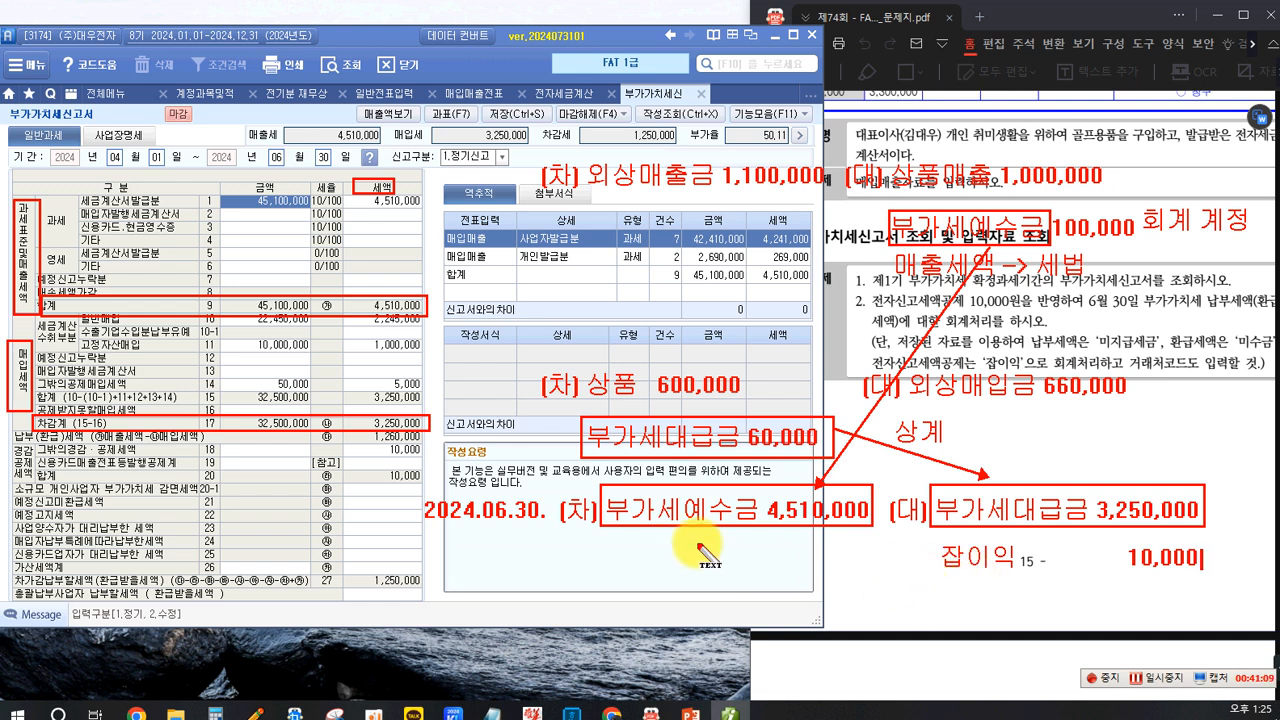
Add 미지급세금 1,250,000 to the note's credit side, and box the whole June 30 entry in red and that line in blue.
left_click(941, 583)
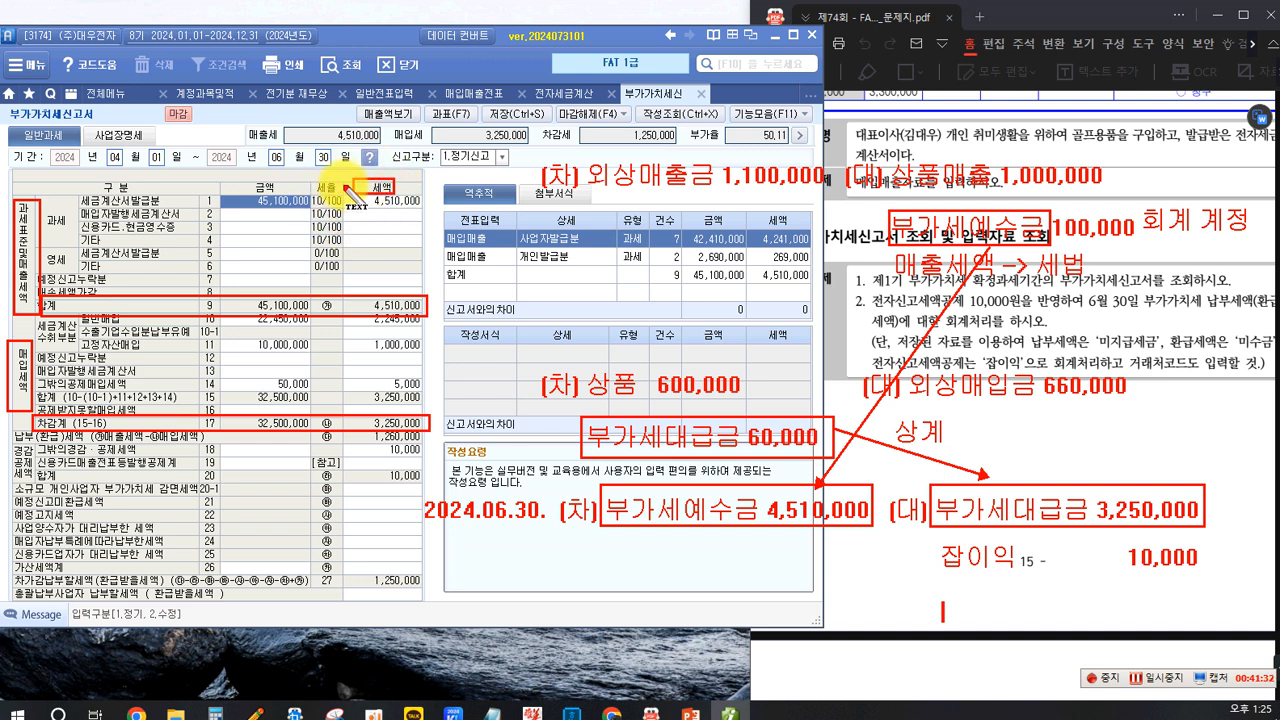
type("미지그")
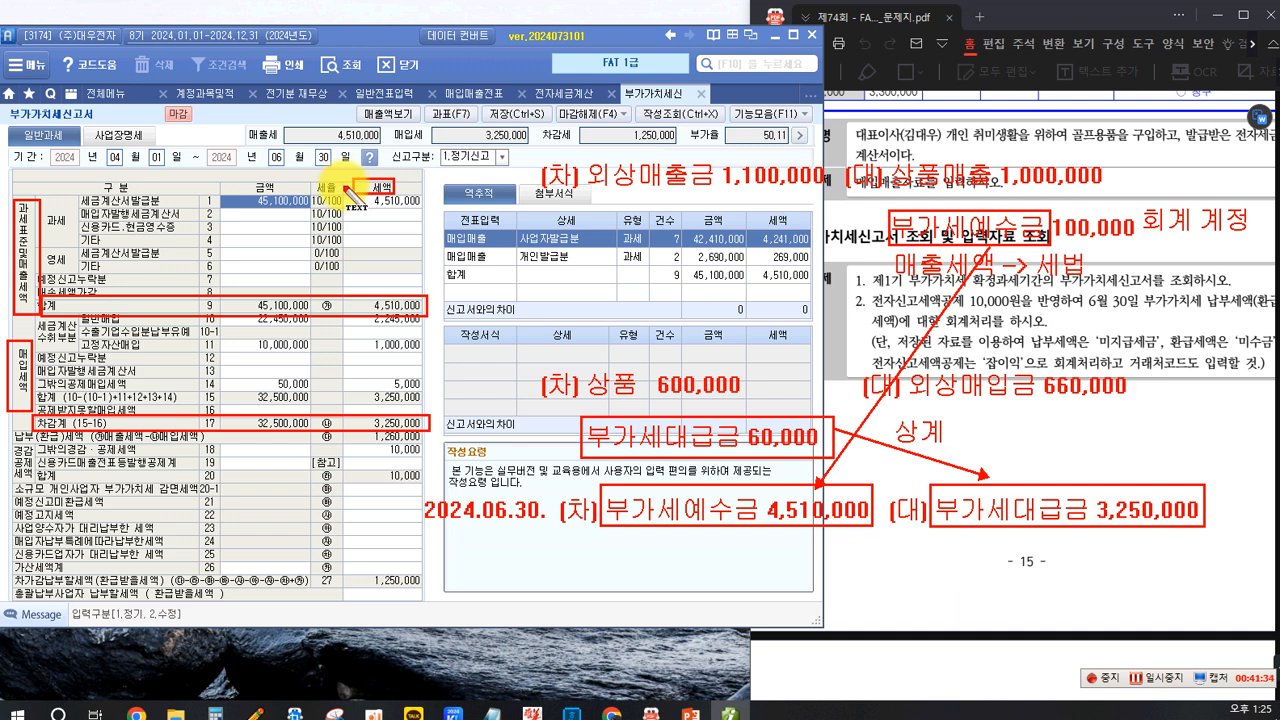
type("세금")
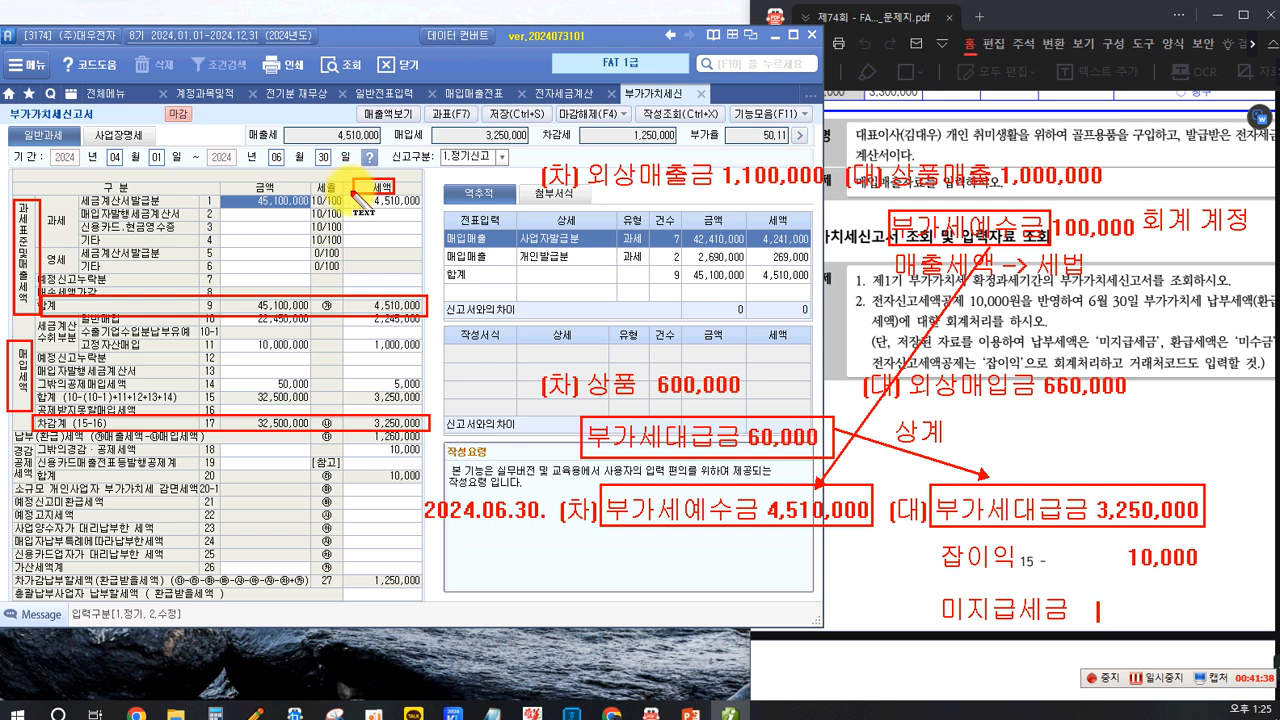
type("1,250,000")
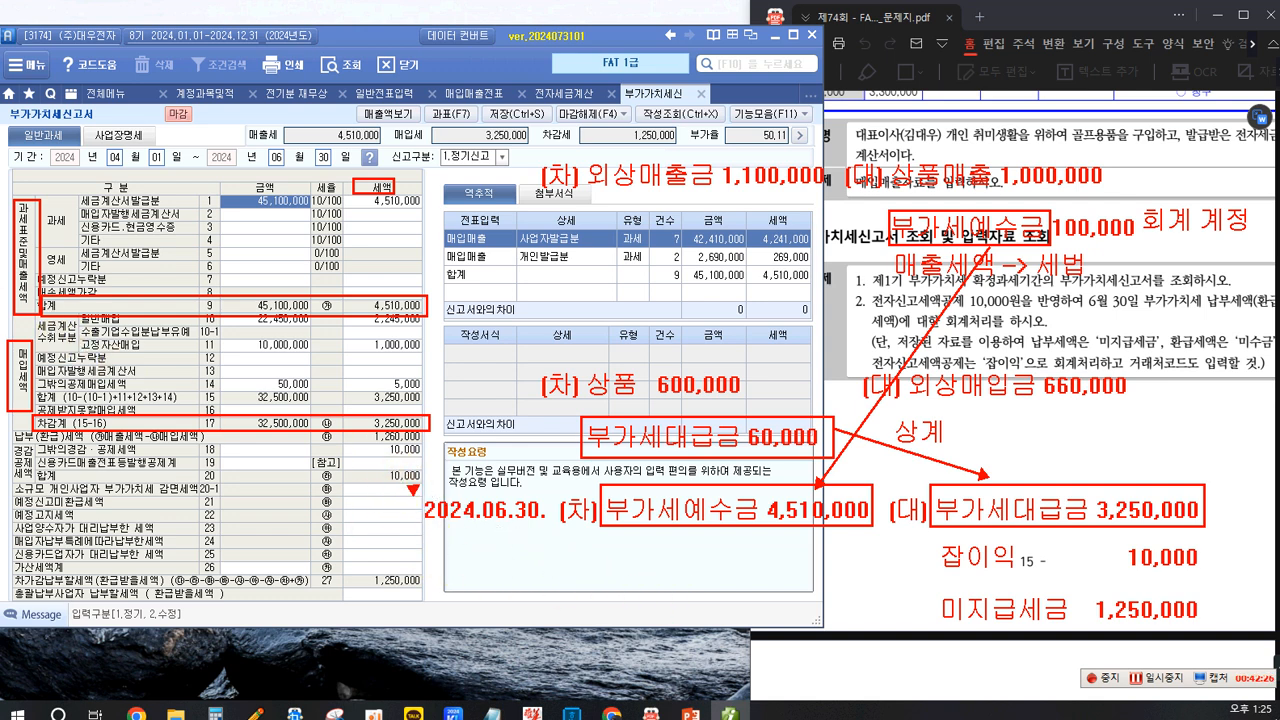
mouse_move(409, 488)
left_mouse_down()
mouse_move(1044, 617)
mouse_move(1217, 626)
left_mouse_up()
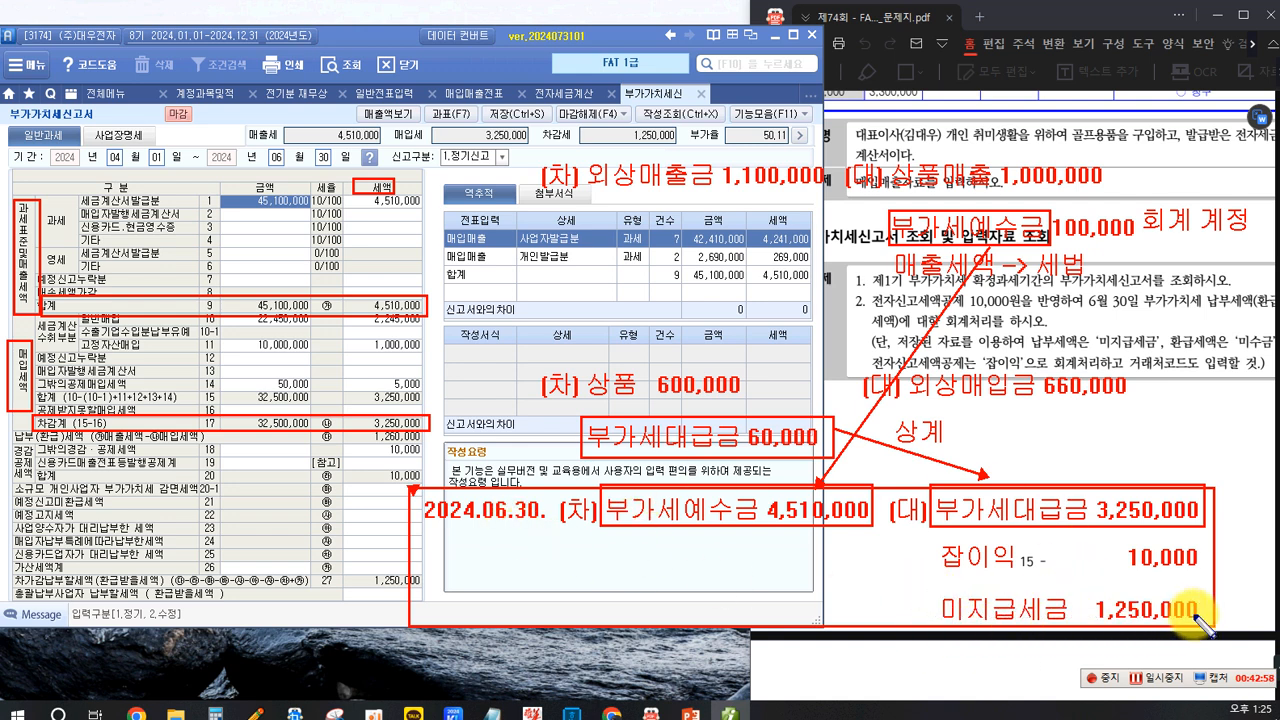
left_click_drag(1202, 626, 932, 586)
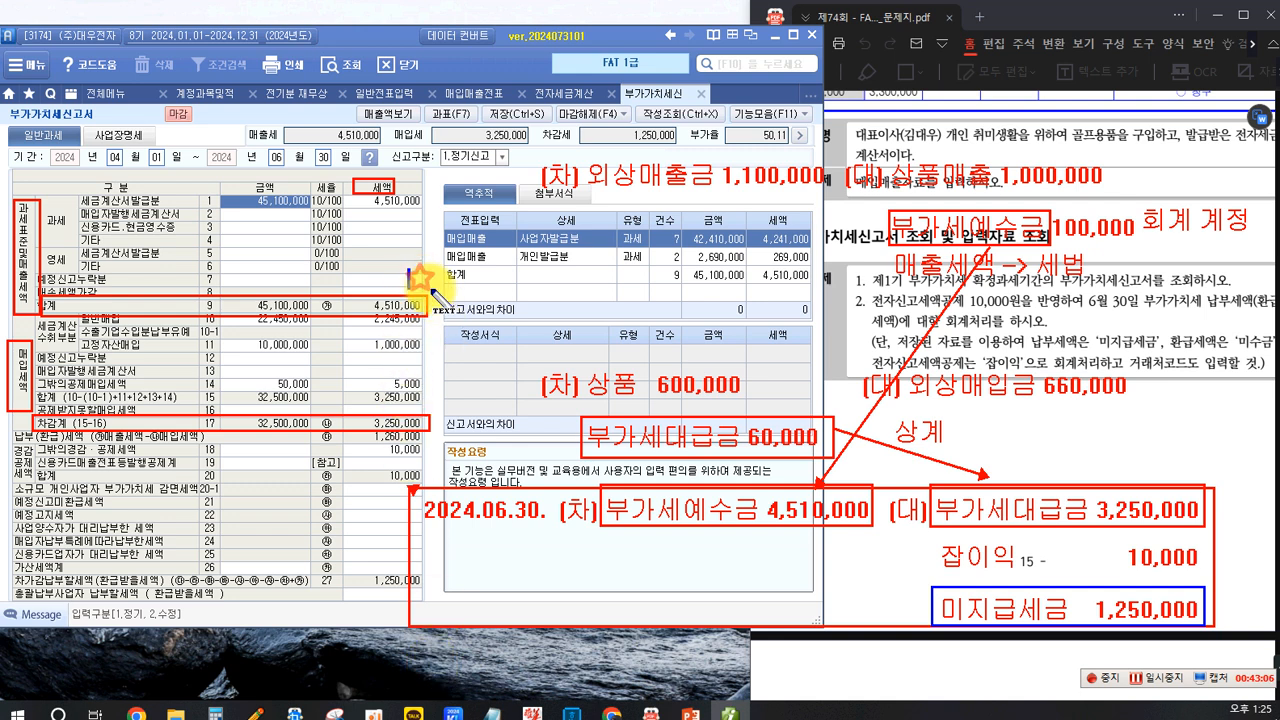
Write a blue payment note above the sample entries reading 2024.07.25. (차) 미지급세금 1,250,000 (대) 보통예금 1,250,000.
type("2024.07.25.")
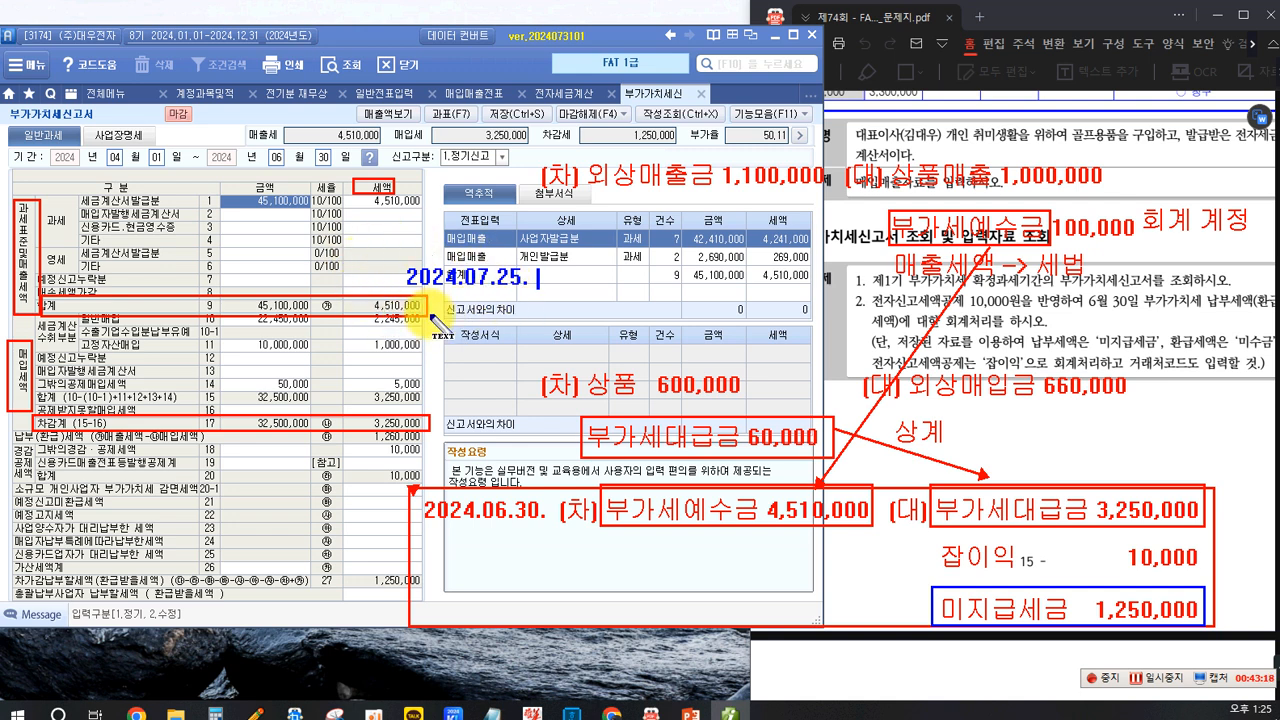
type("(")
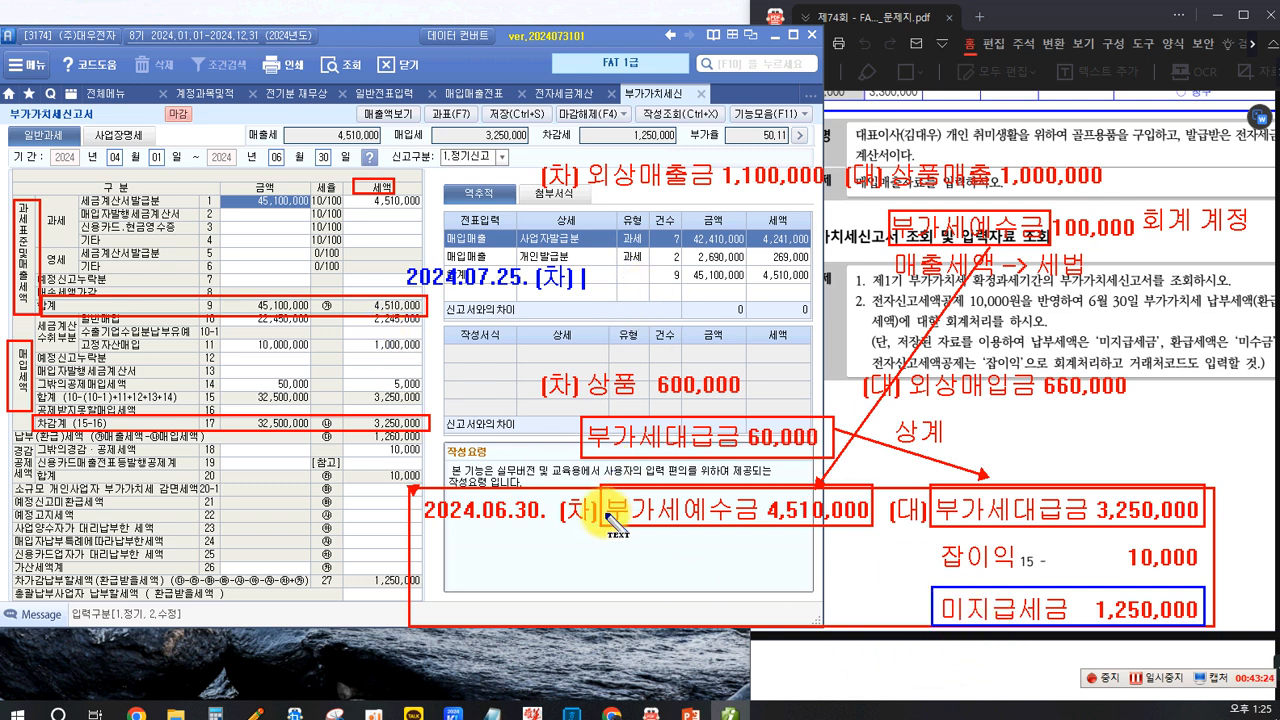
type("차) 미지그")
type("세금 1,250,000")
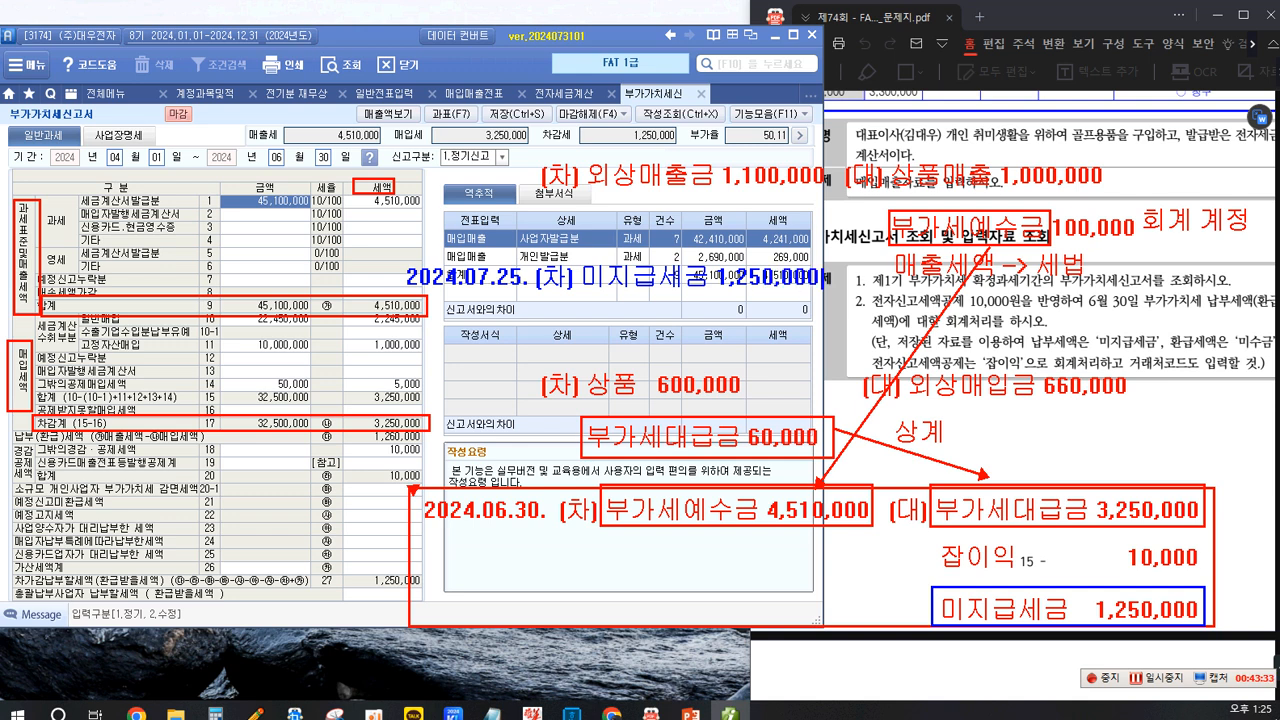
type("(대) 보통예금")
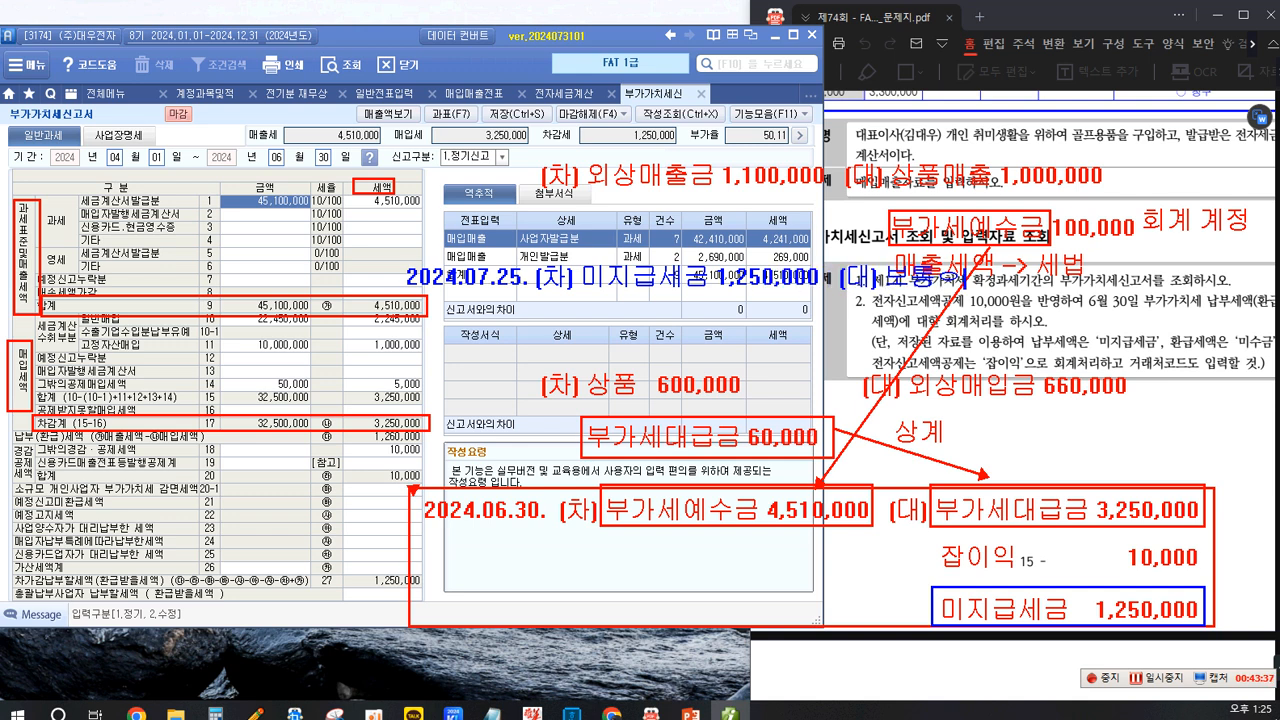
type(" 1,250,000")
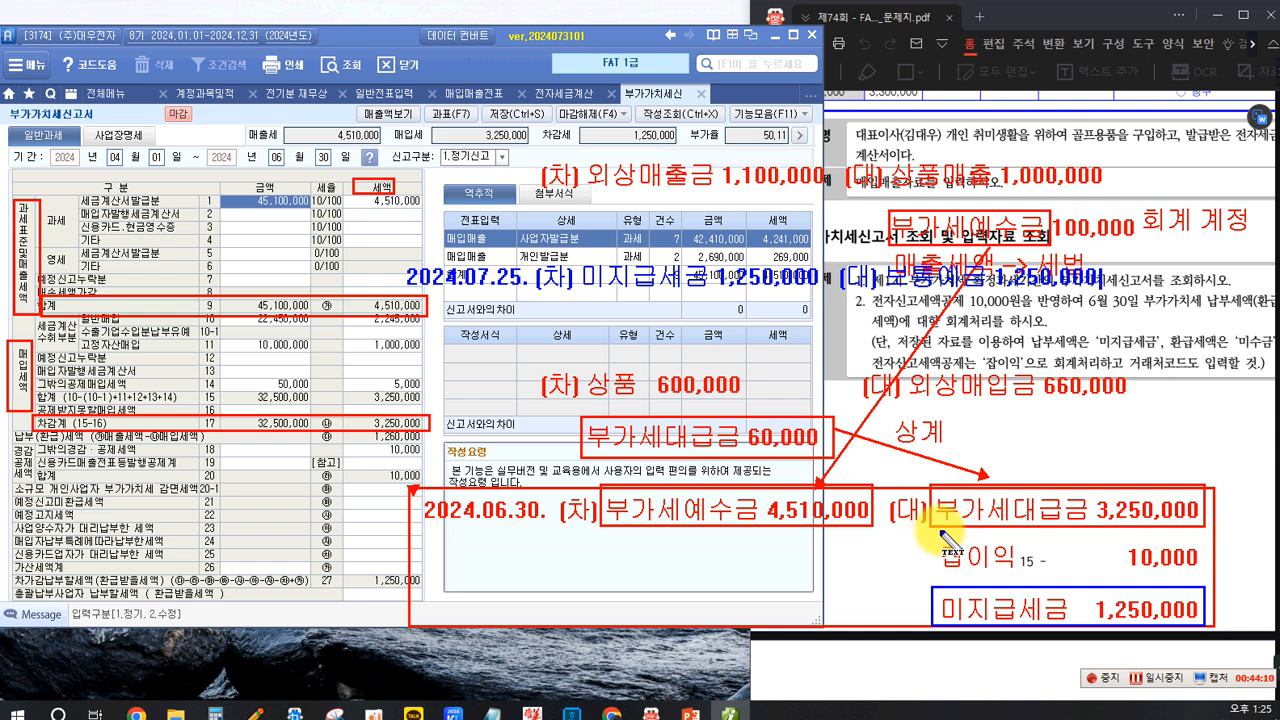
Clear the screen annotations and bring up 일반전표입력 for June 30, 2024.
key("Escape")
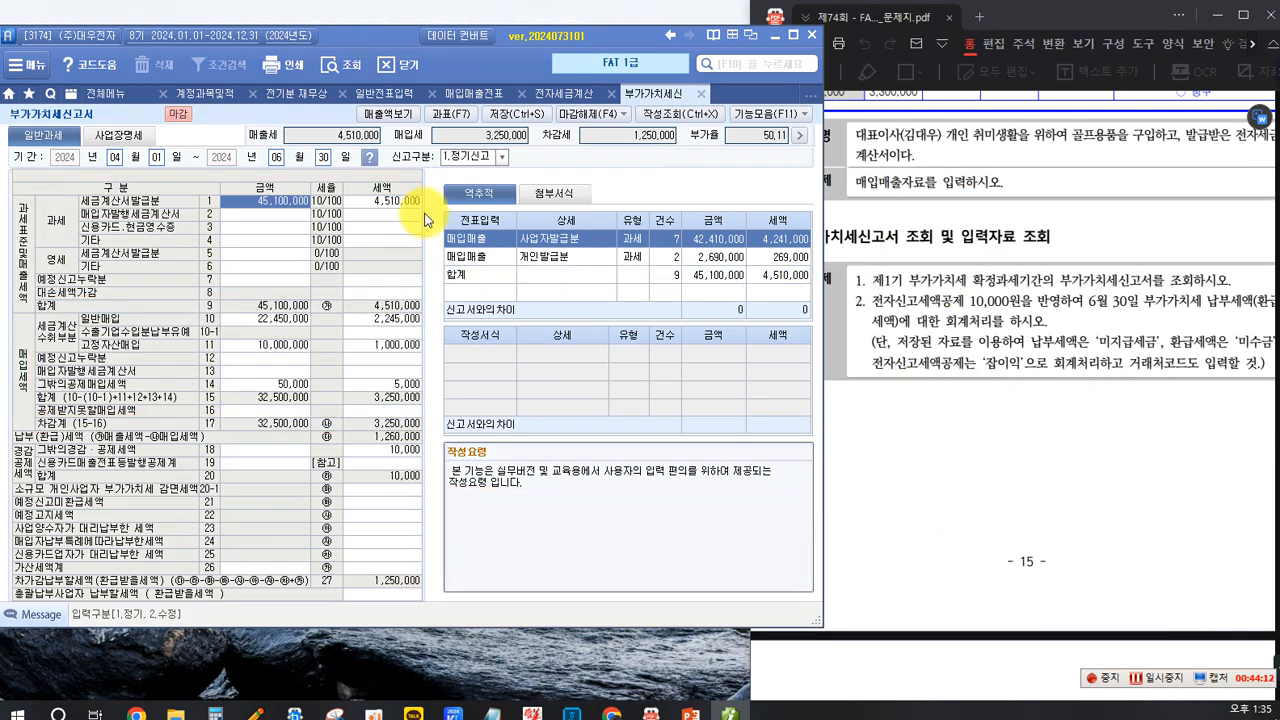
left_click(379, 93)
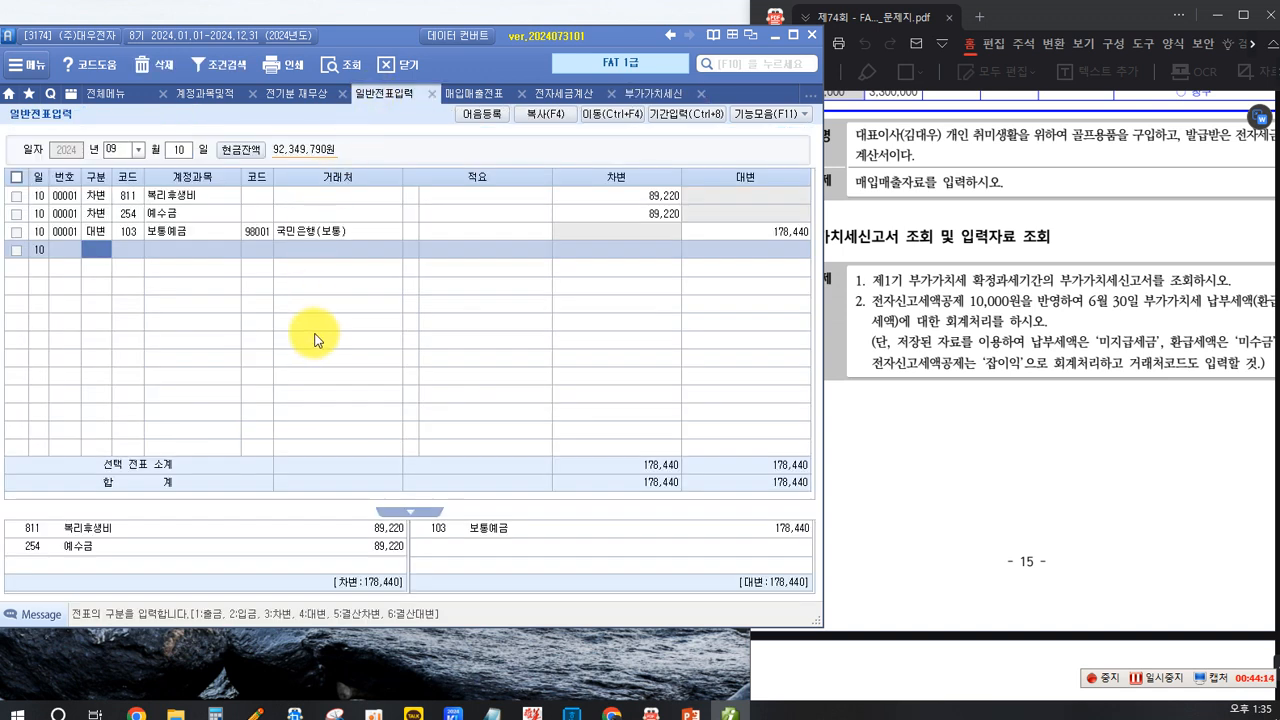
left_click(138, 149)
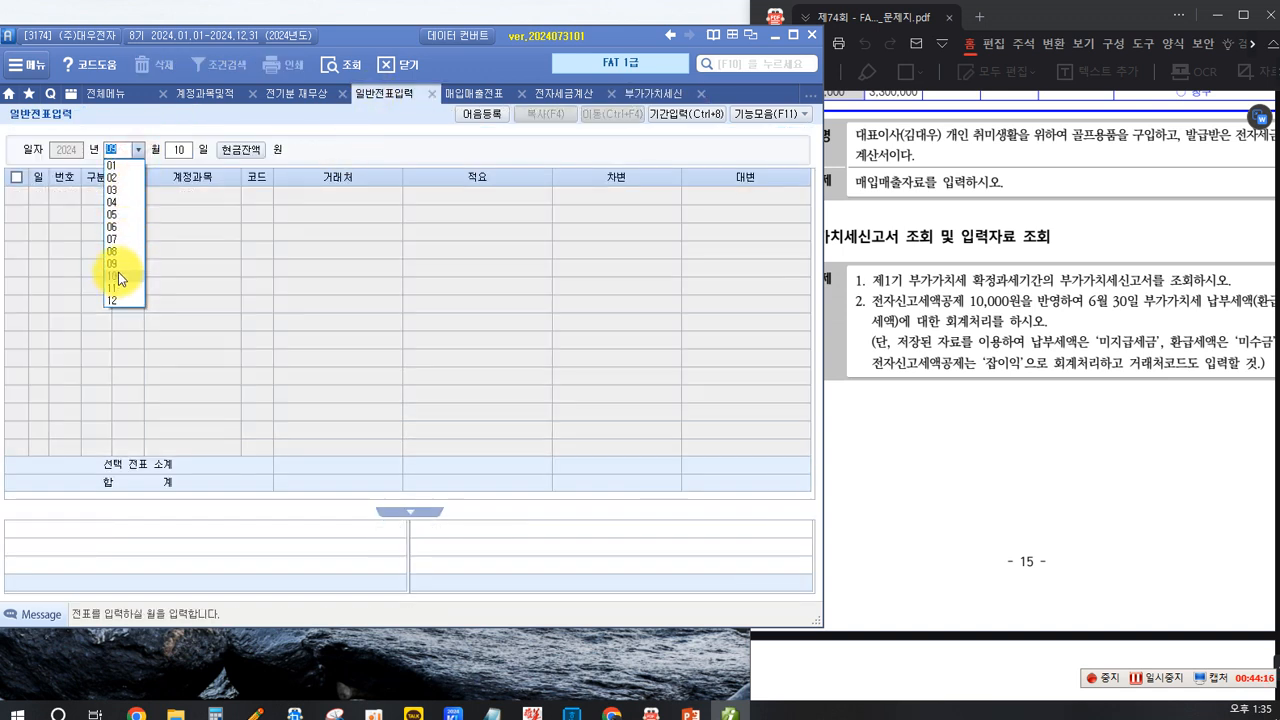
left_click(122, 228)
type("30")
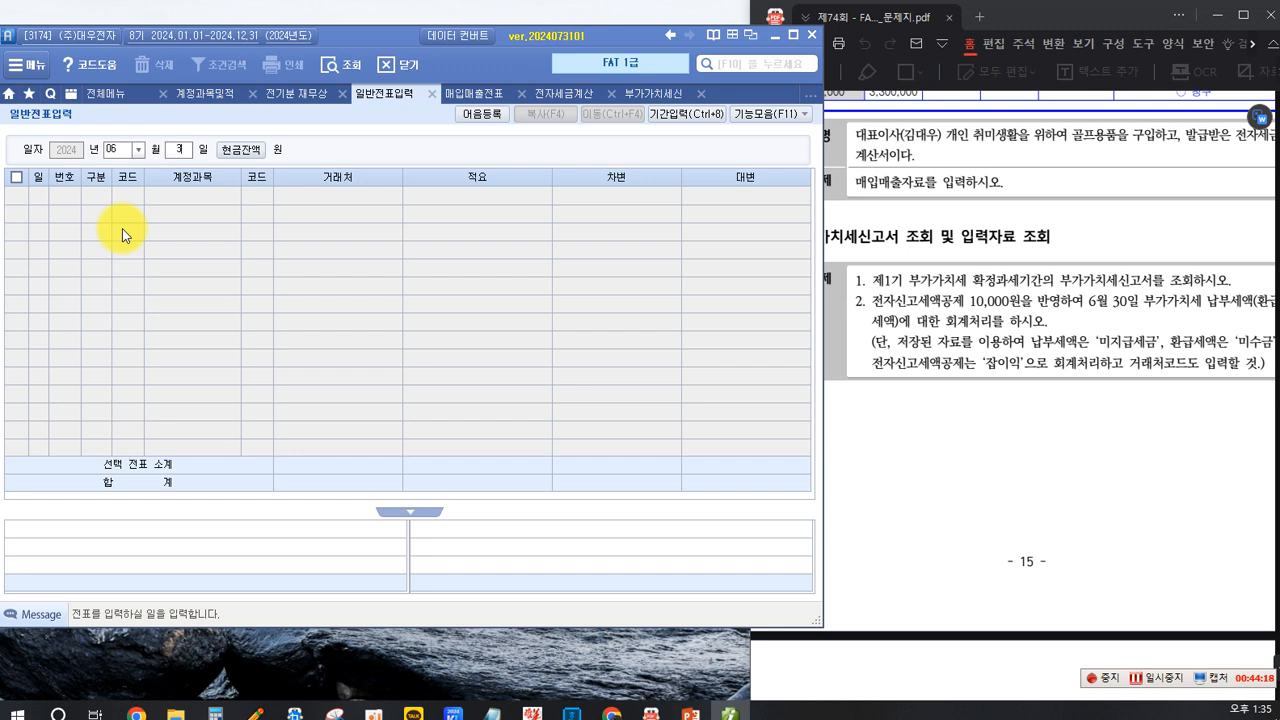
key("Return")
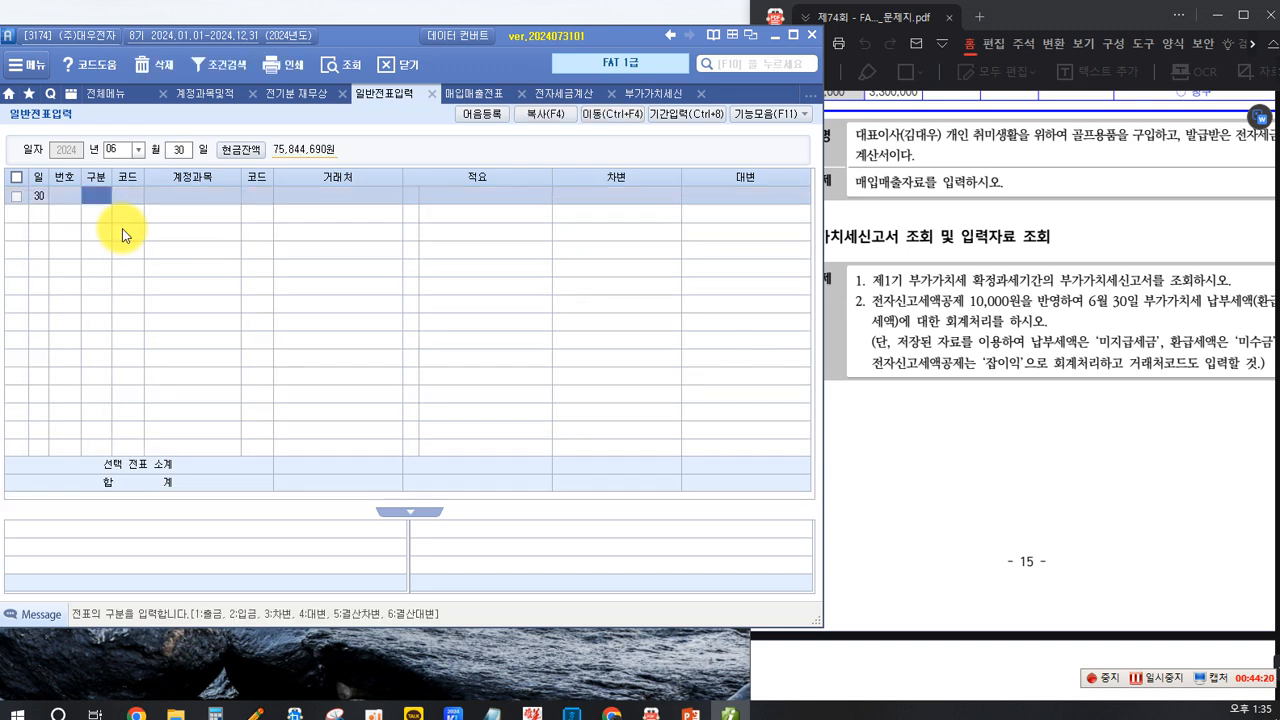
Enter a 차변 line for 부가세예수금 with amount 4,510,000, leaving the 거래처 blank.
type("3")
key("Return")
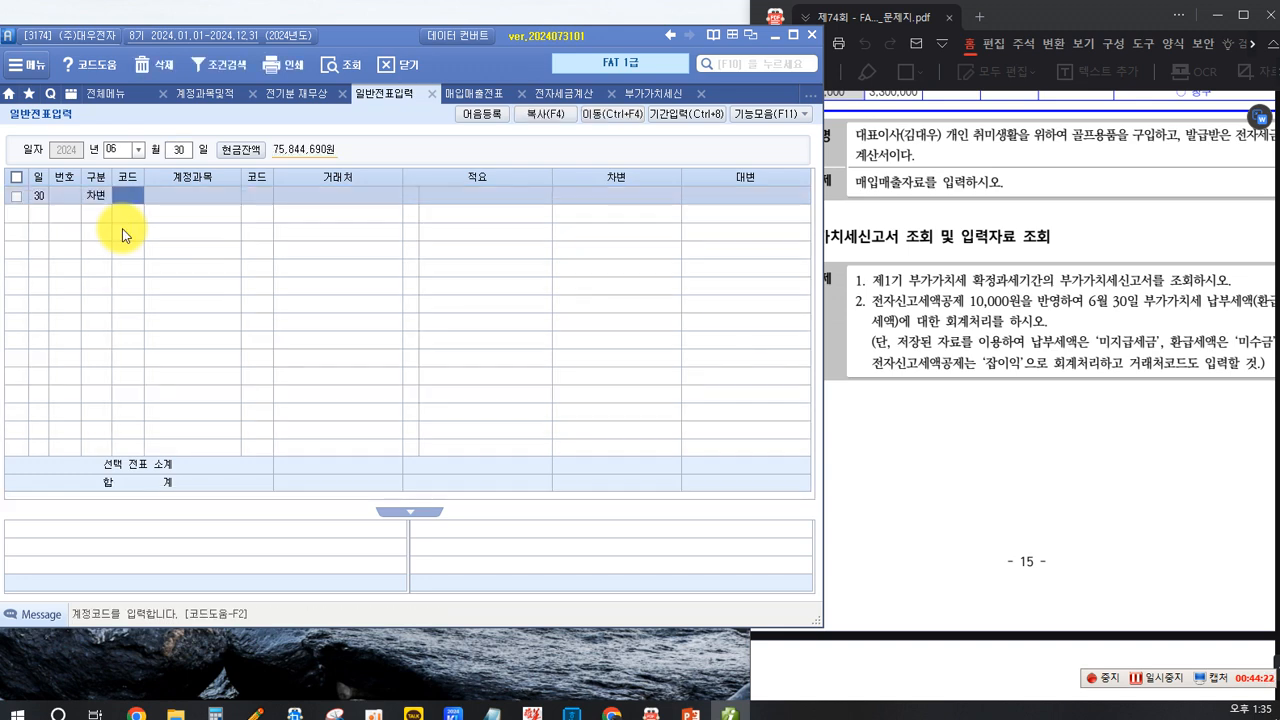
key("F2")
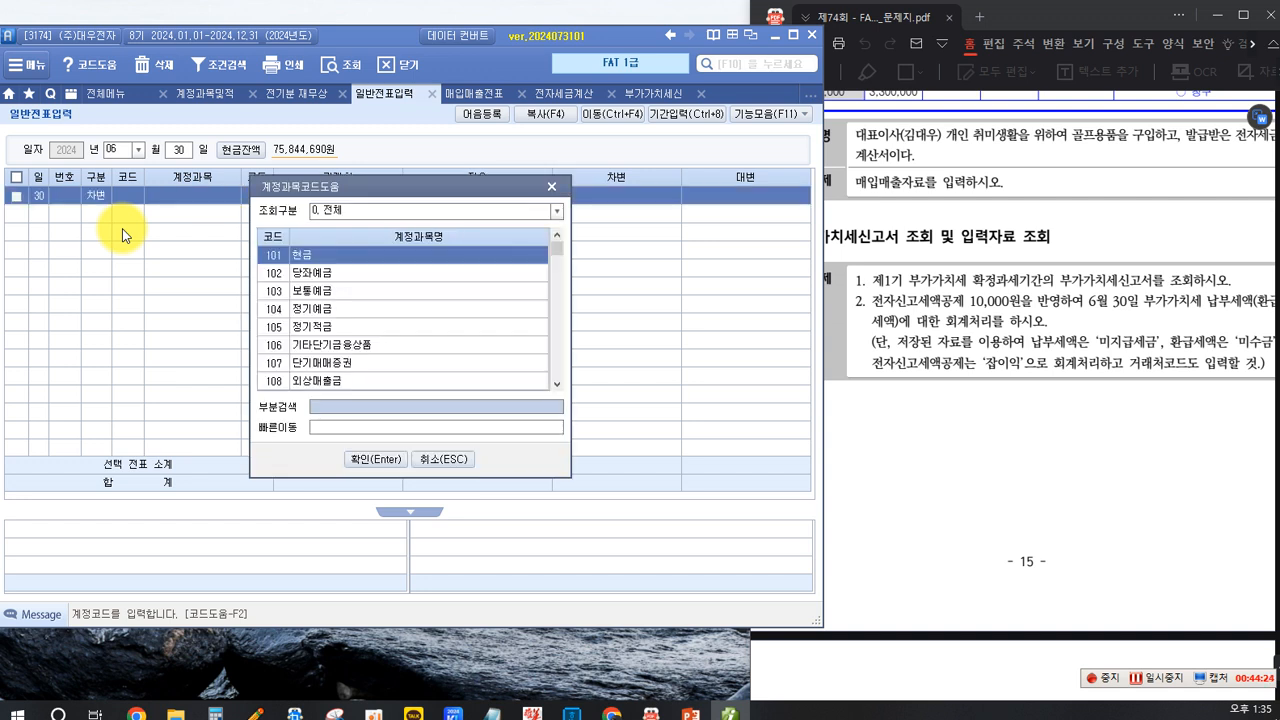
type("부가세예")
key("Return")
key("Return")
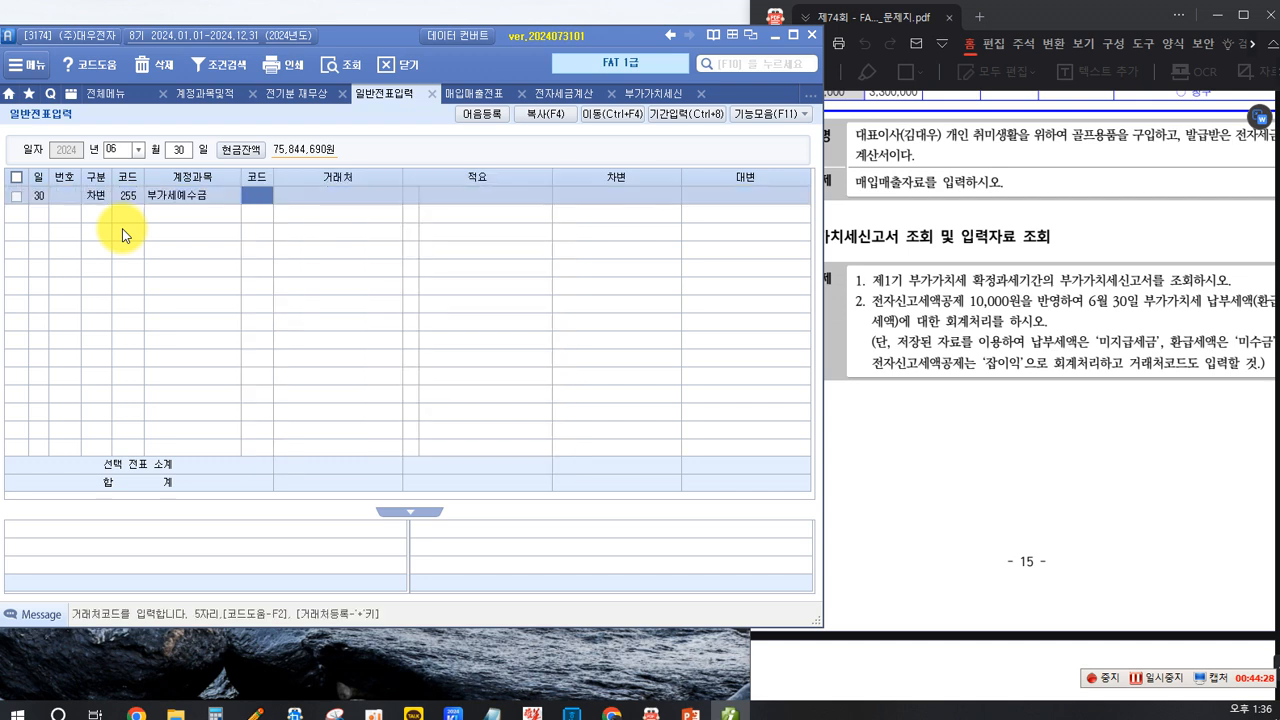
key("Return")
key("Return")
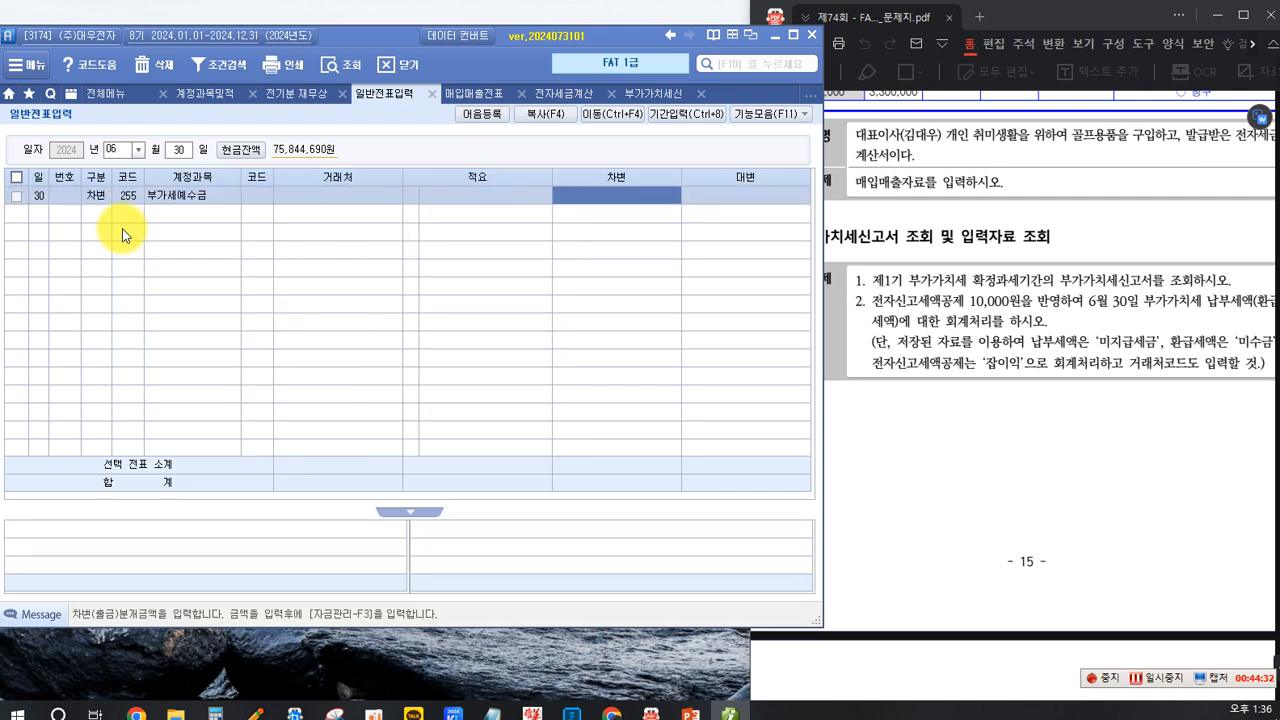
type("4,510,000")
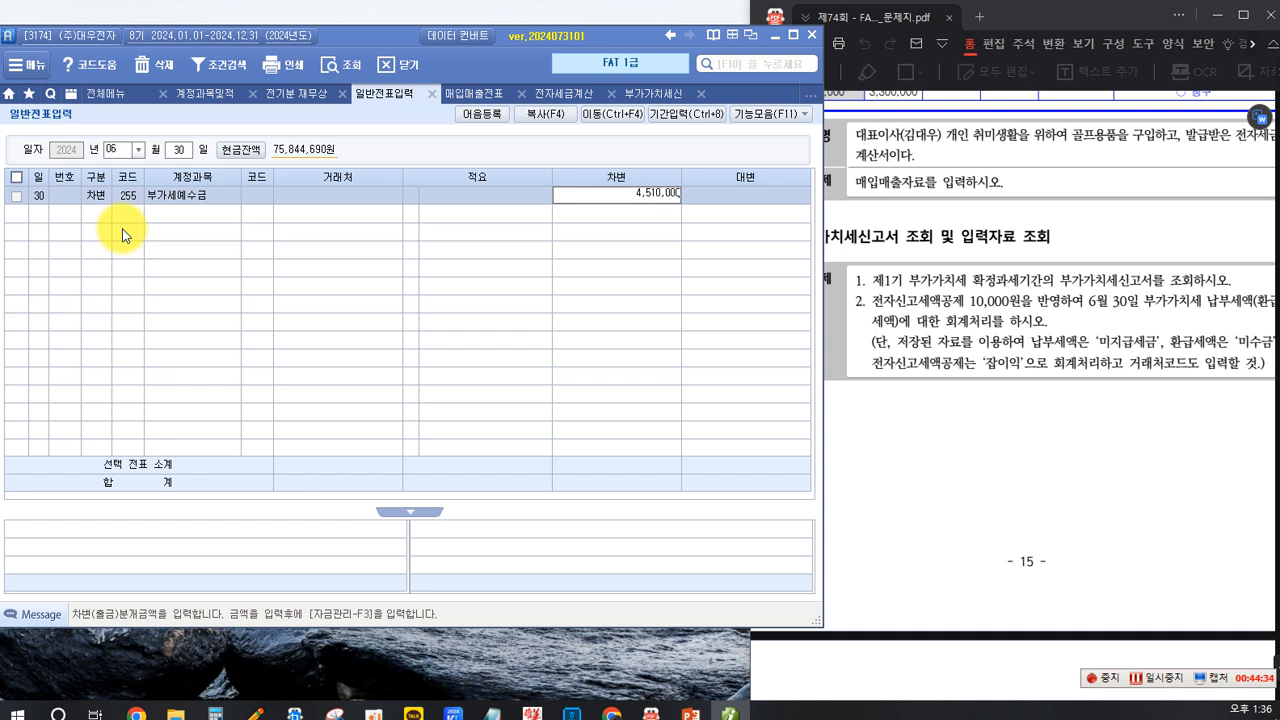
key("Return")
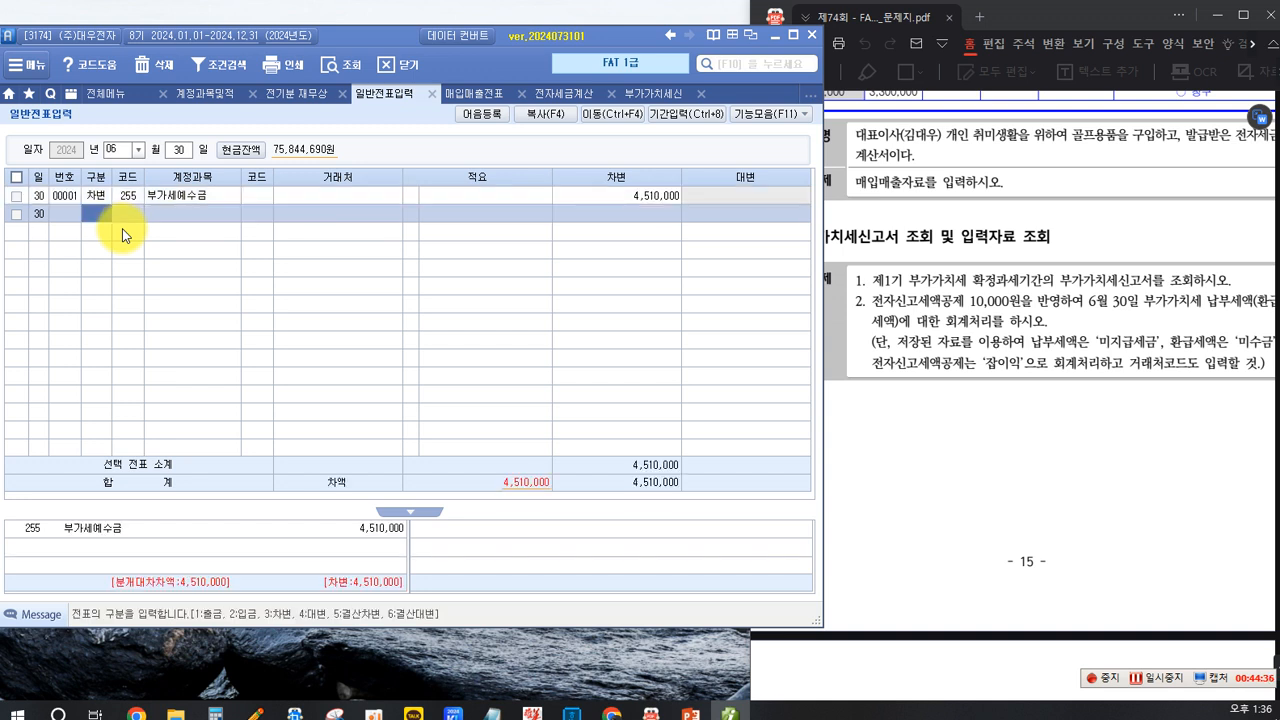
Enter a 대변 line for 부가세대급금 with amount 3,250,000 in the June 30 voucher.
key("F2")
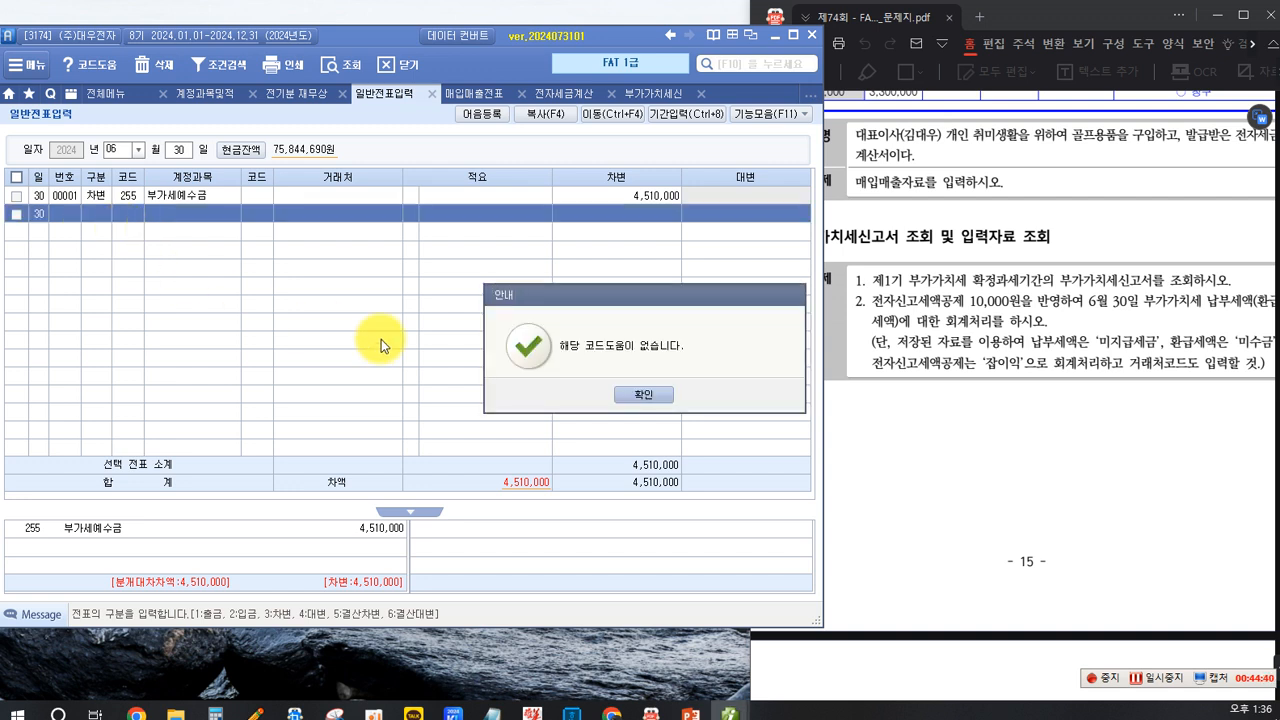
left_click(624, 395)
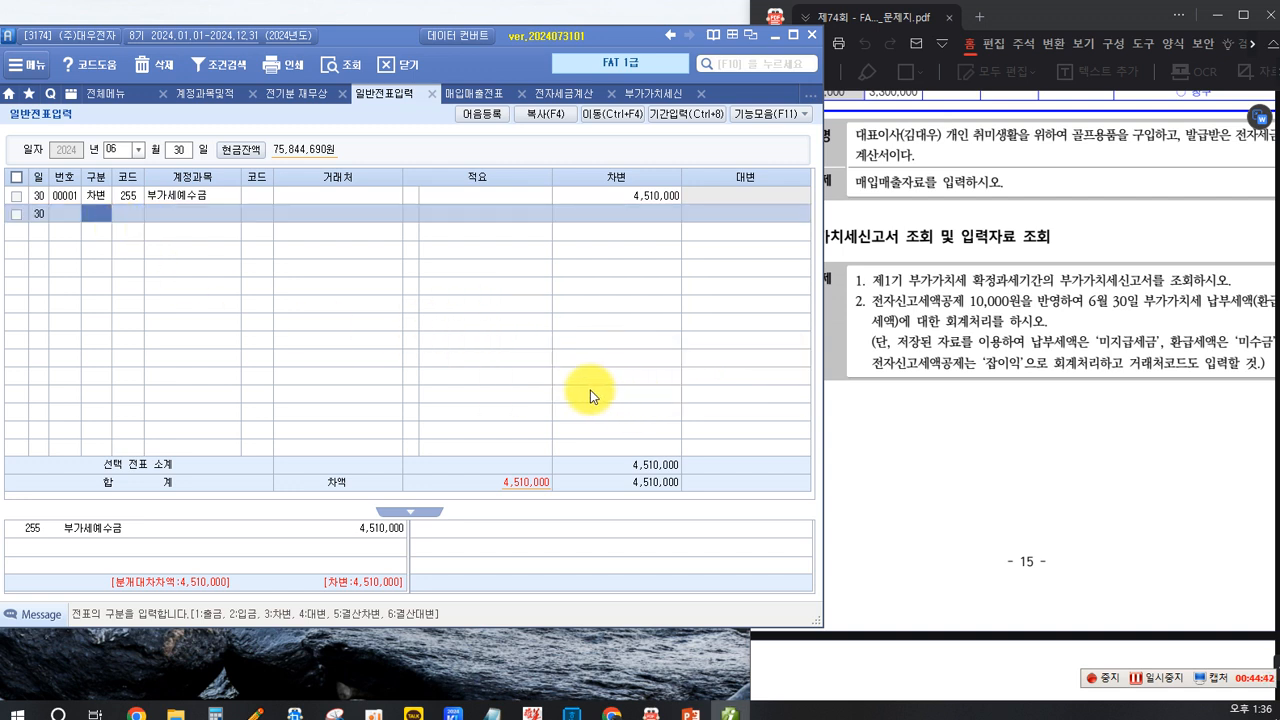
type("4")
key("Return")
key("F2")
type("부가세")
key("Return")
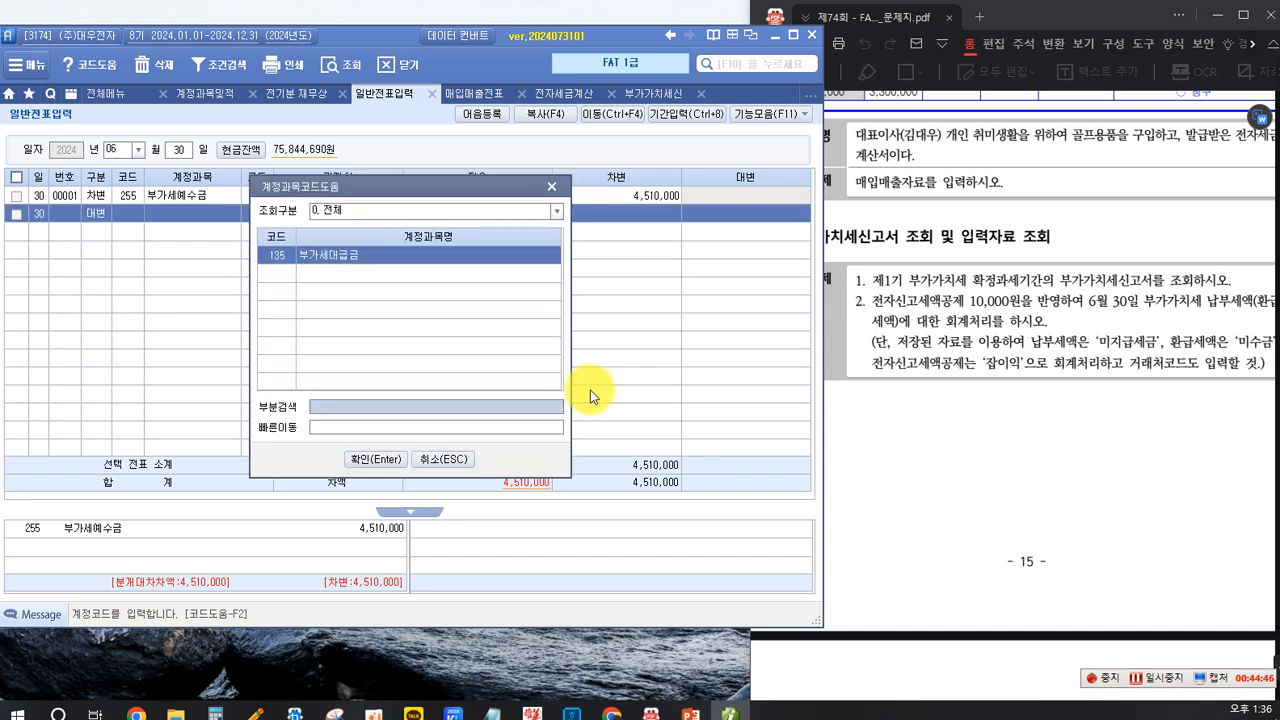
key("Return")
key("Return")
key("Return")
key("Return")
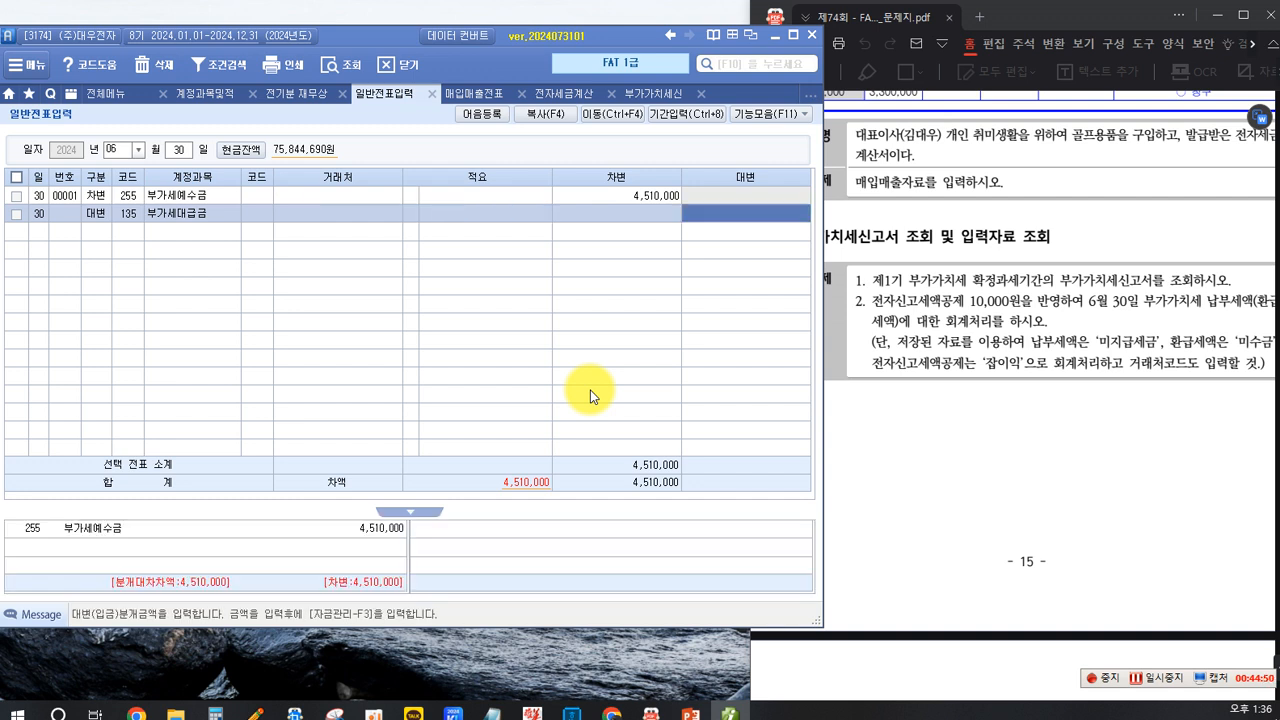
type("3,250,000")
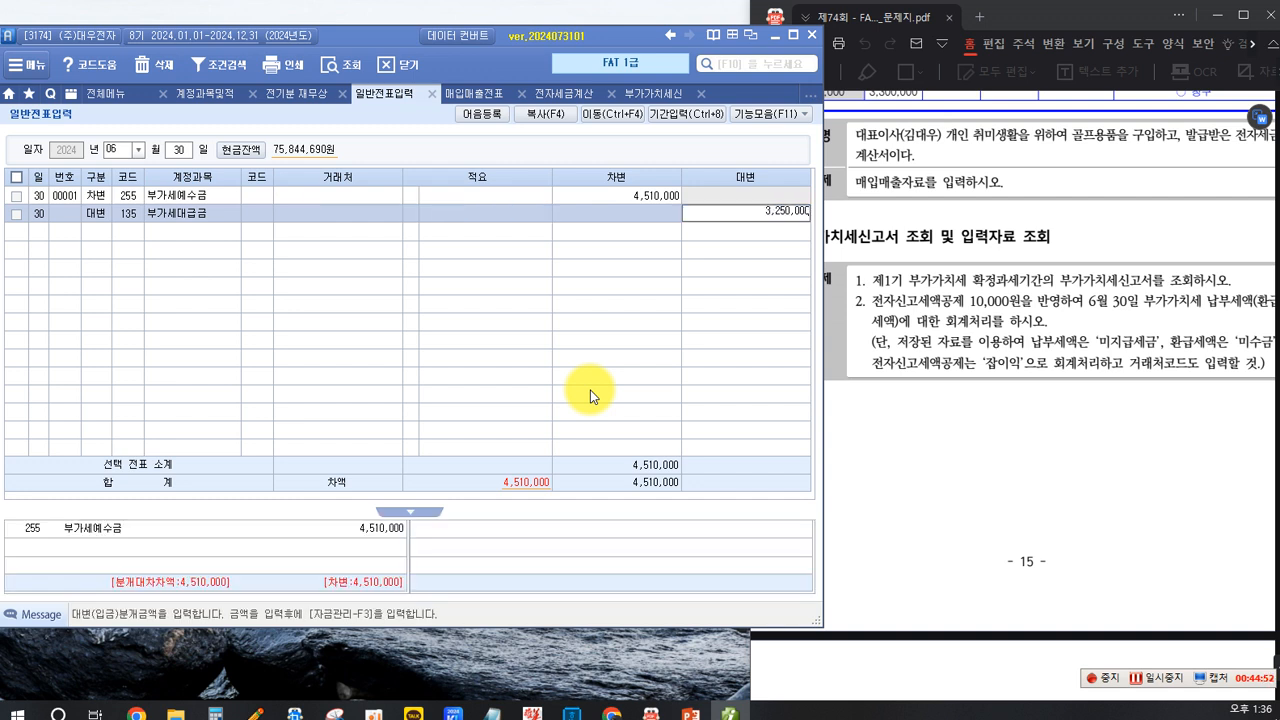
key("Return")
Add a 대변 line for 잡이익 with amount 10,000 for the 전자신고세액공제.
type("4")
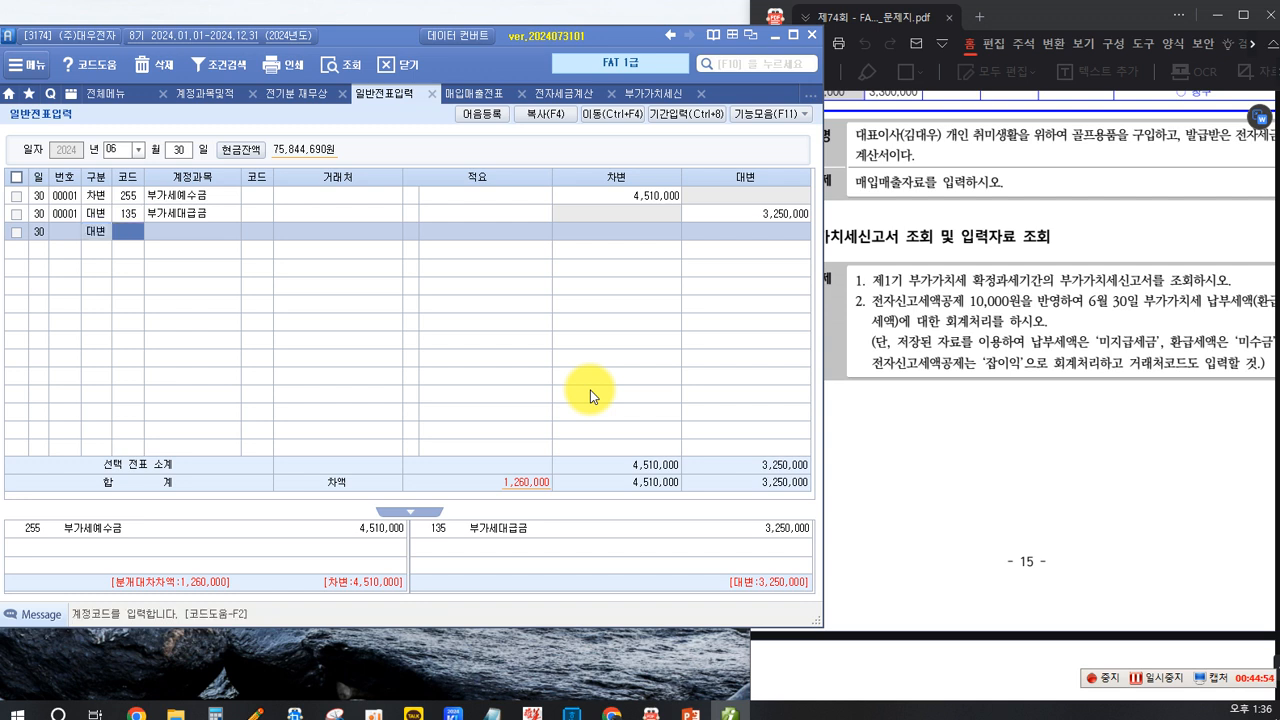
type("잡이")
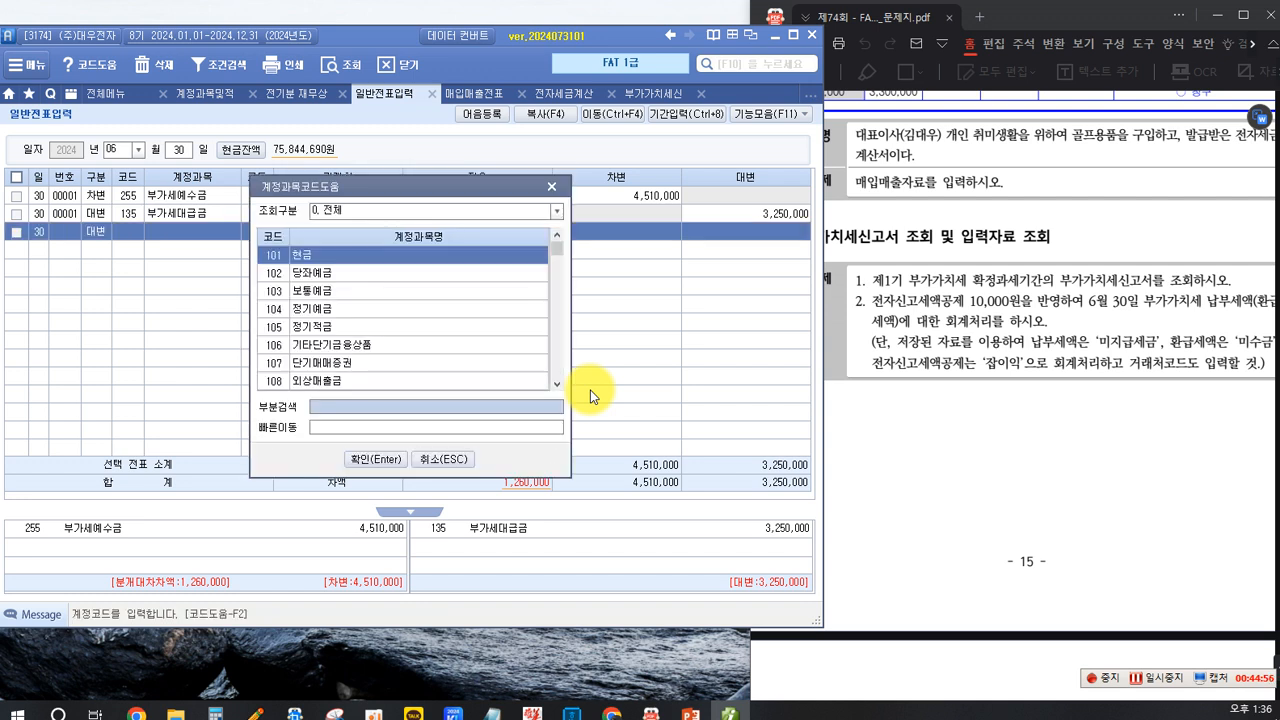
type("익")
key("Return")
key("Return")
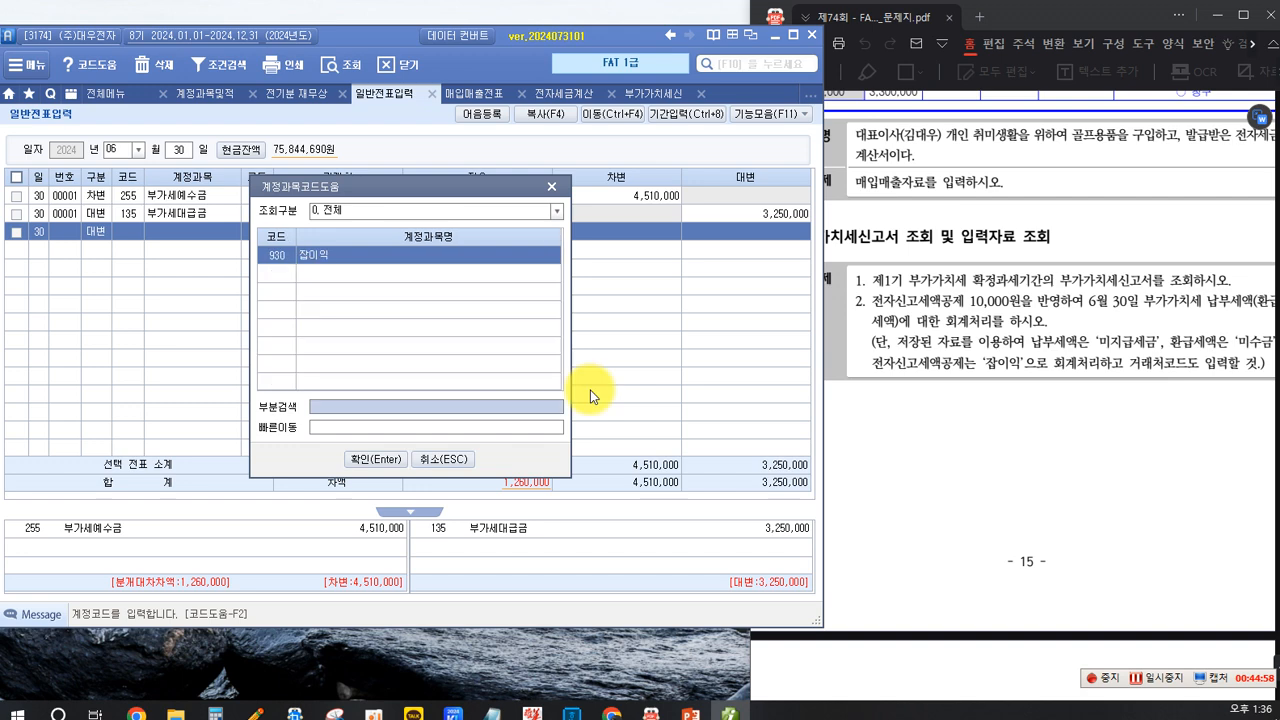
key("Return")
type("100000")
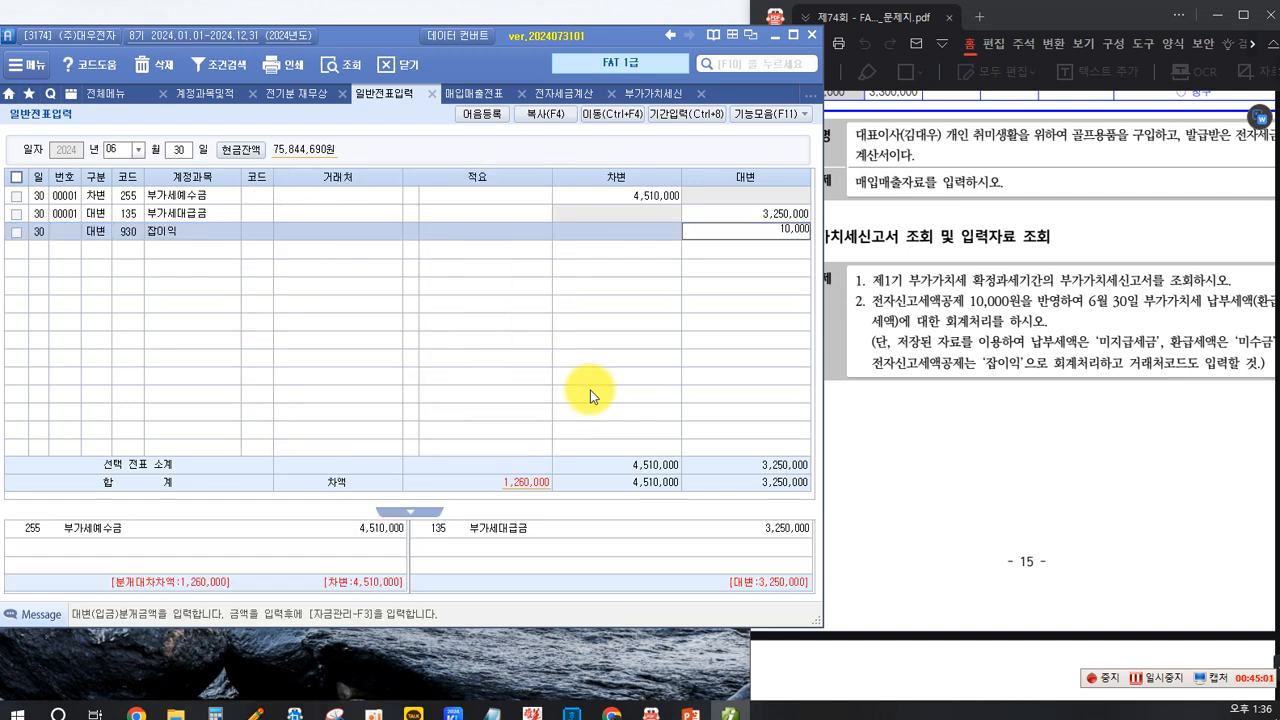
key("Return")
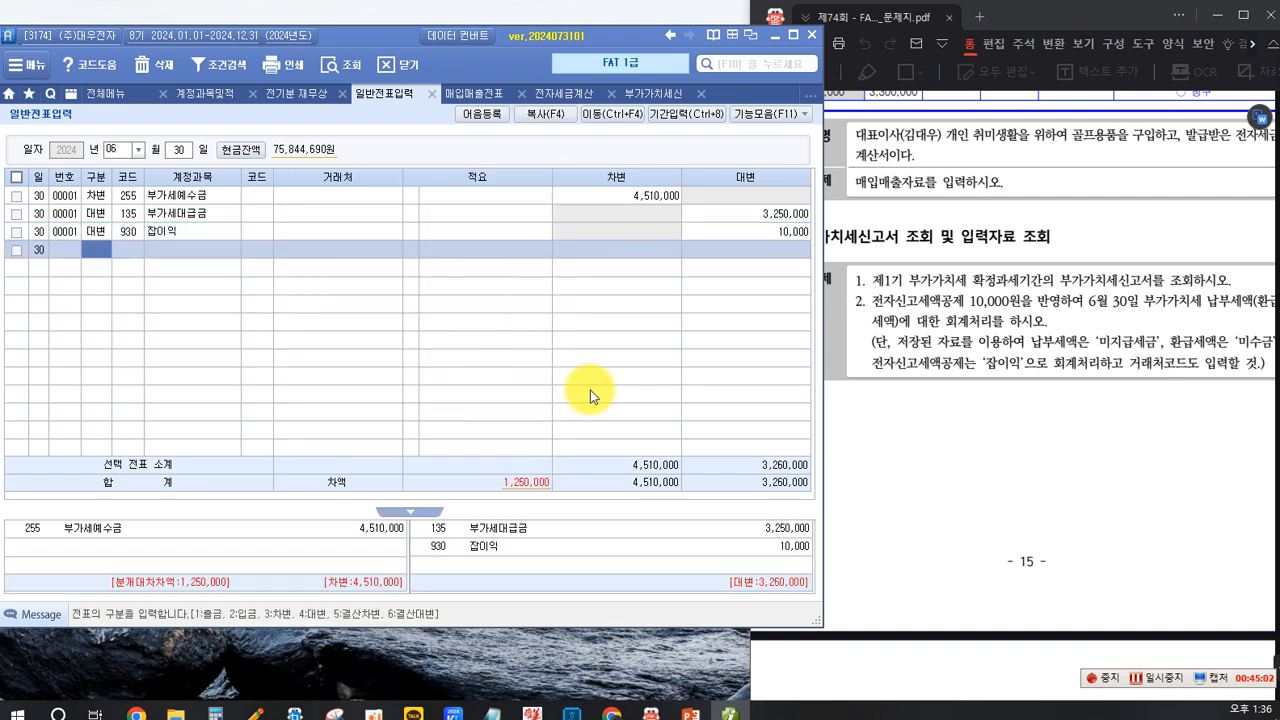
Start a fourth 대변 line in the June 30 voucher with the account 미지급세금.
type("4")
key("Return")
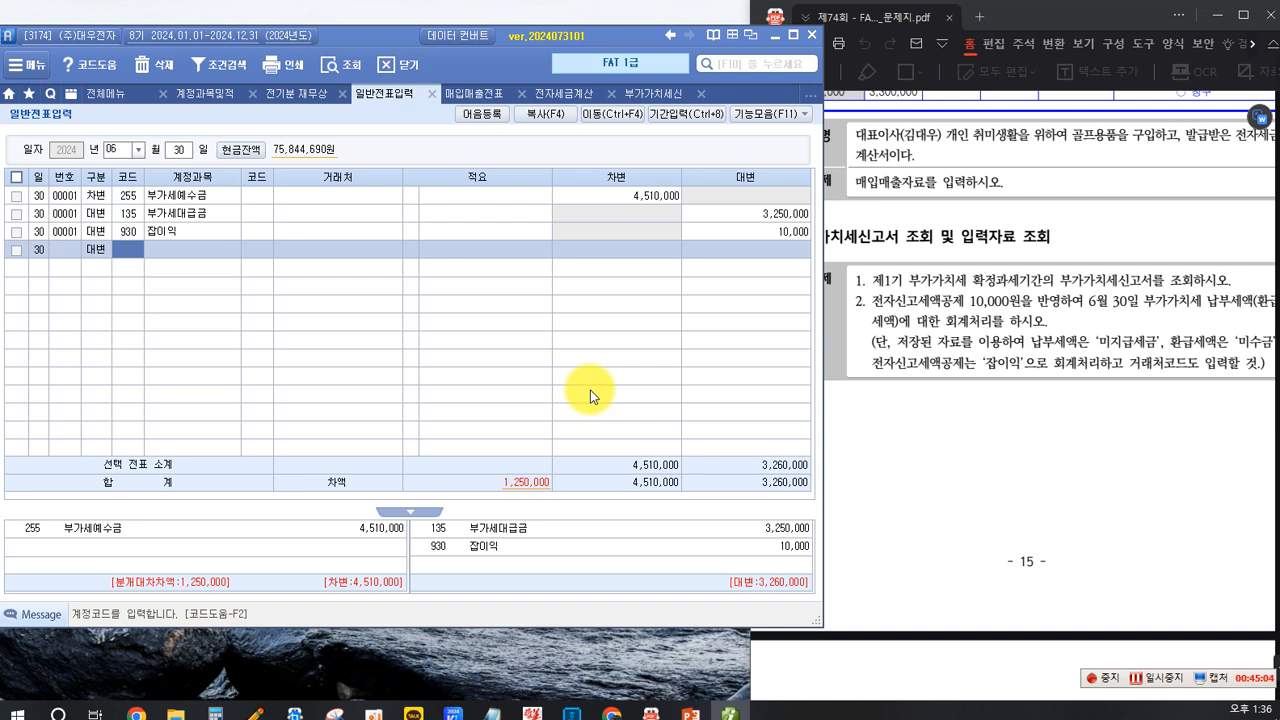
key("F2")
type("미지급세")
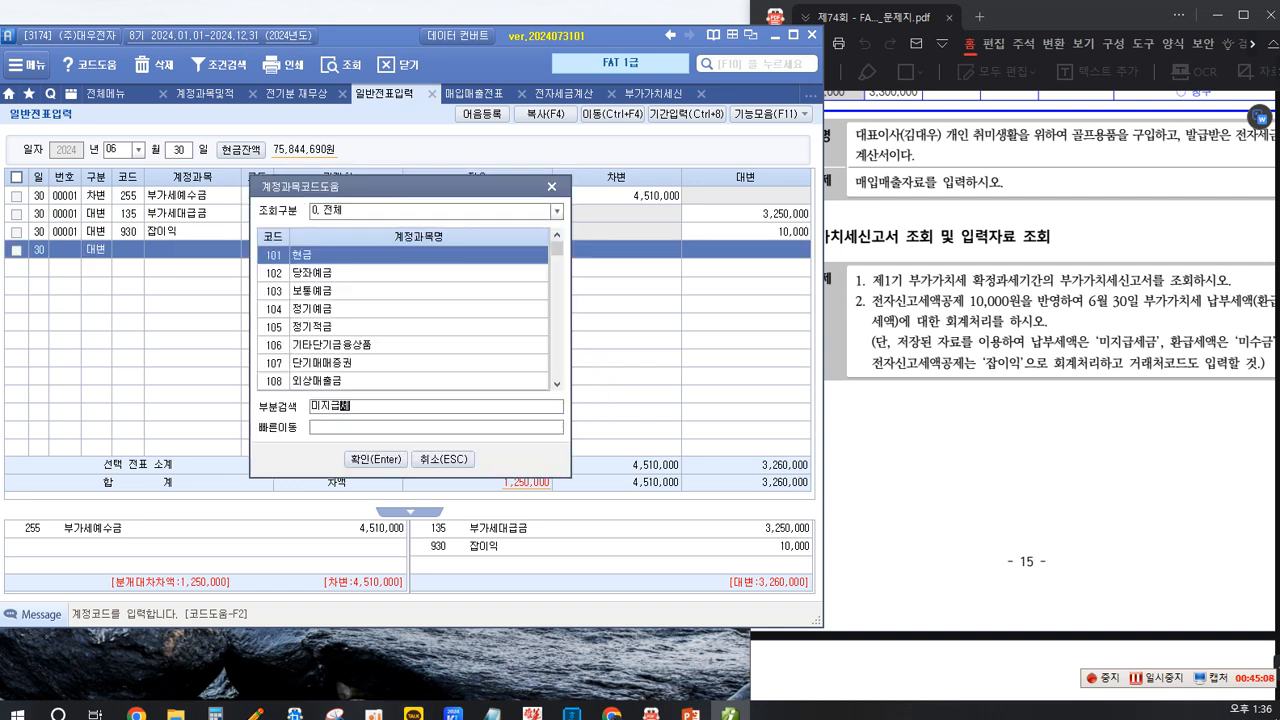
key("Return")
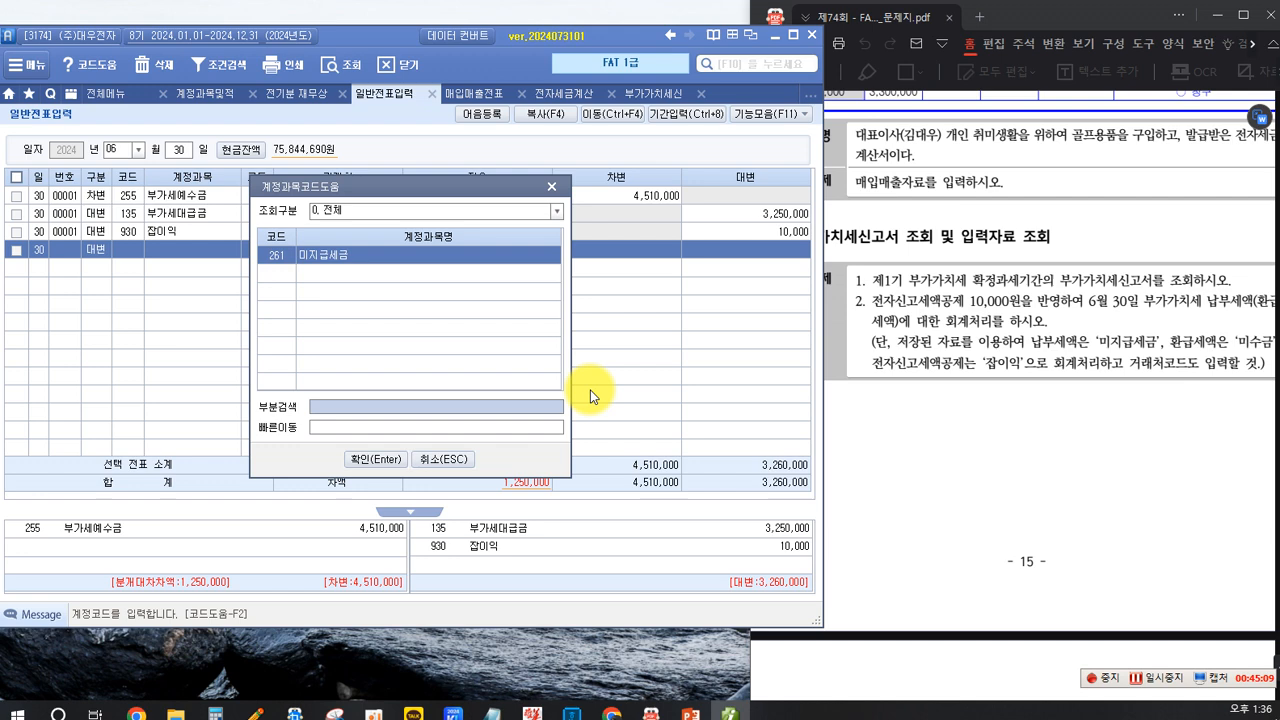
key("Return")
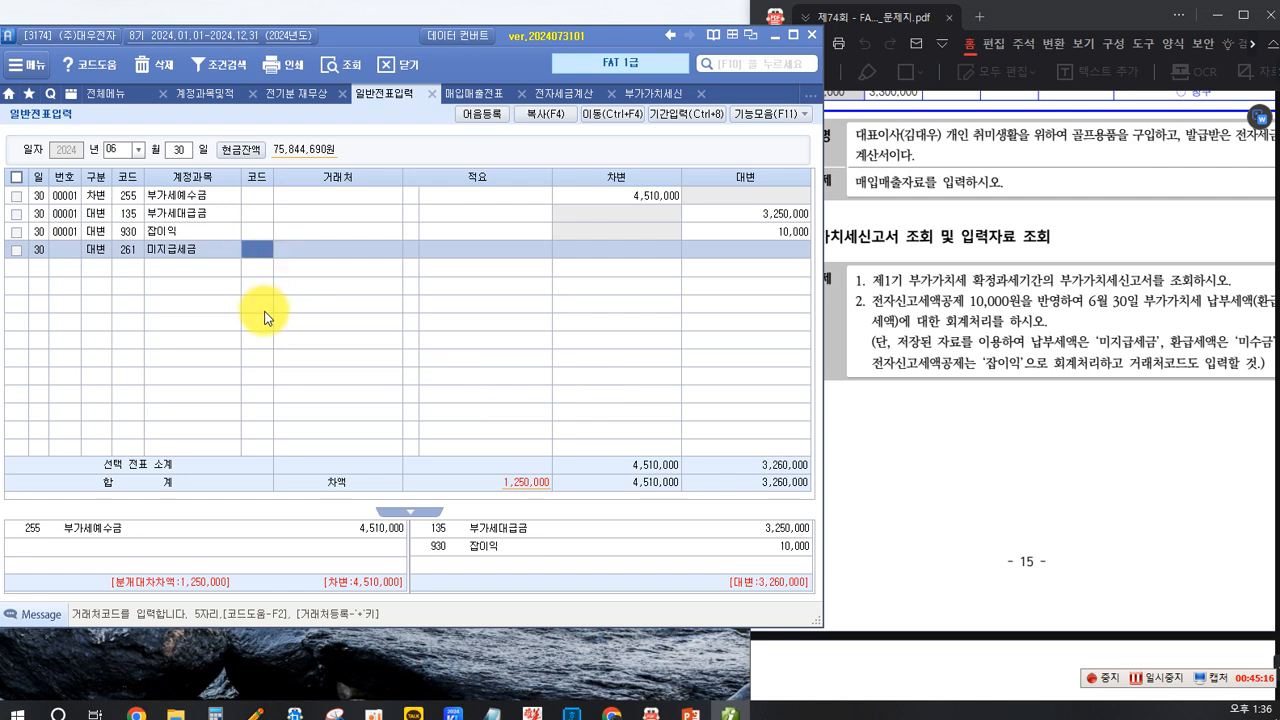
Set the 미지급세금 line's 거래처 to 역삼세무서 and its 대변 amount to 1,250,000.
key("F2")
type("세")
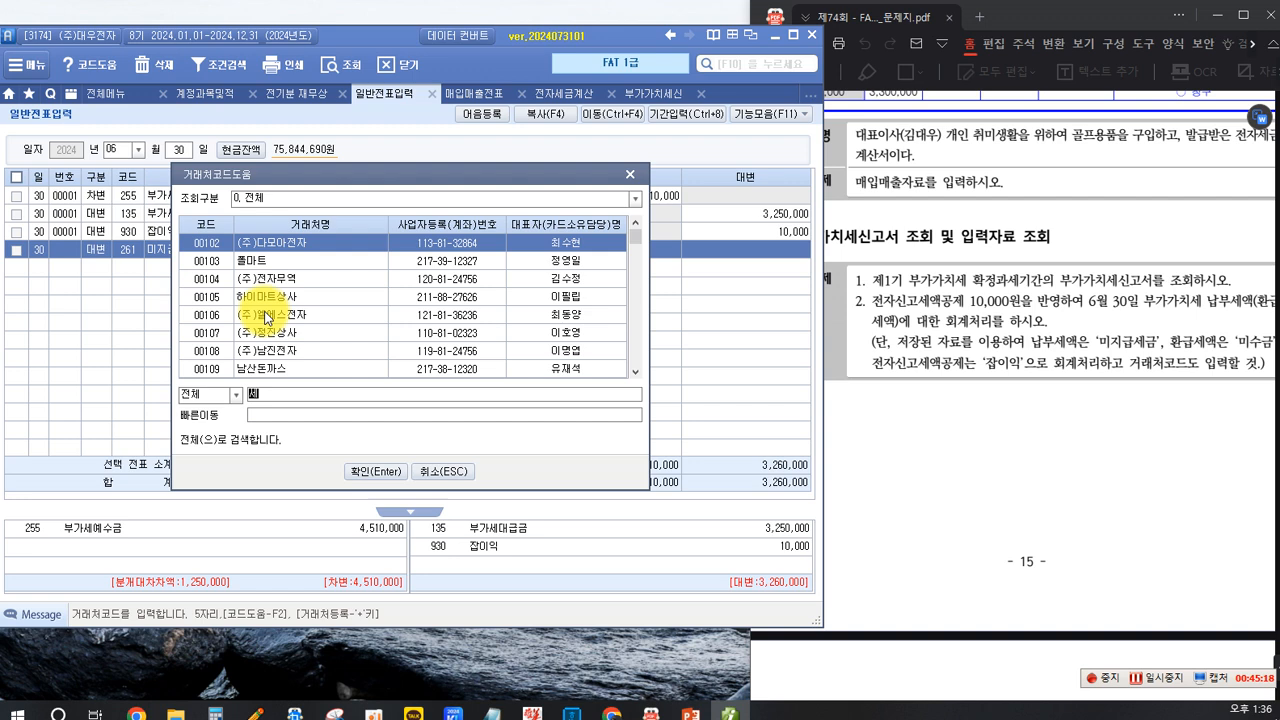
type("무")
key("Return")
key("Return")
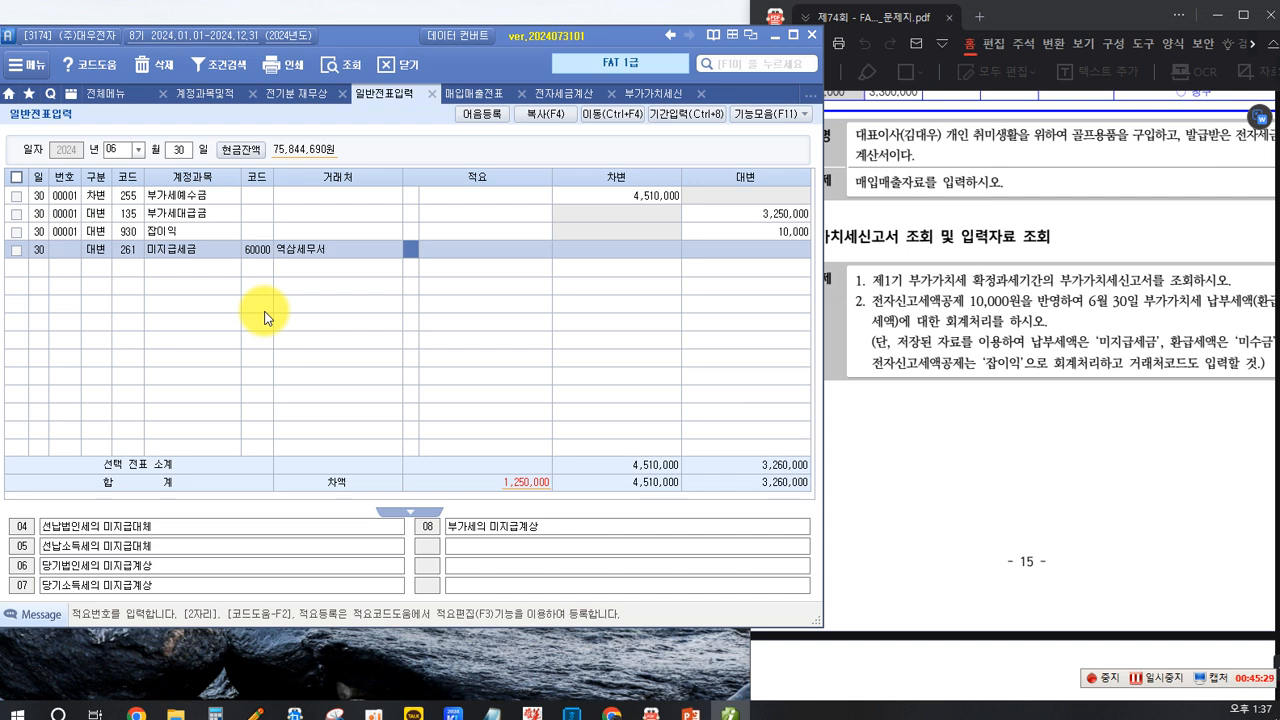
key("Return")
key("Return")
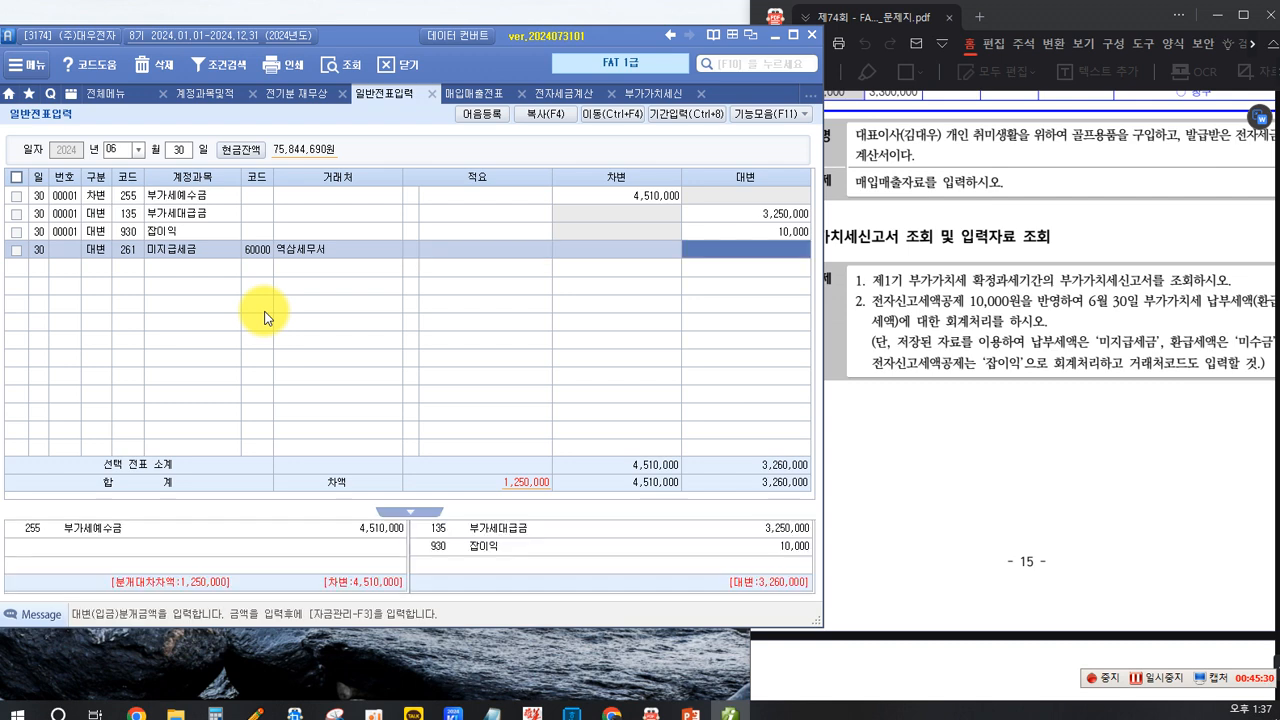
type("1250000")
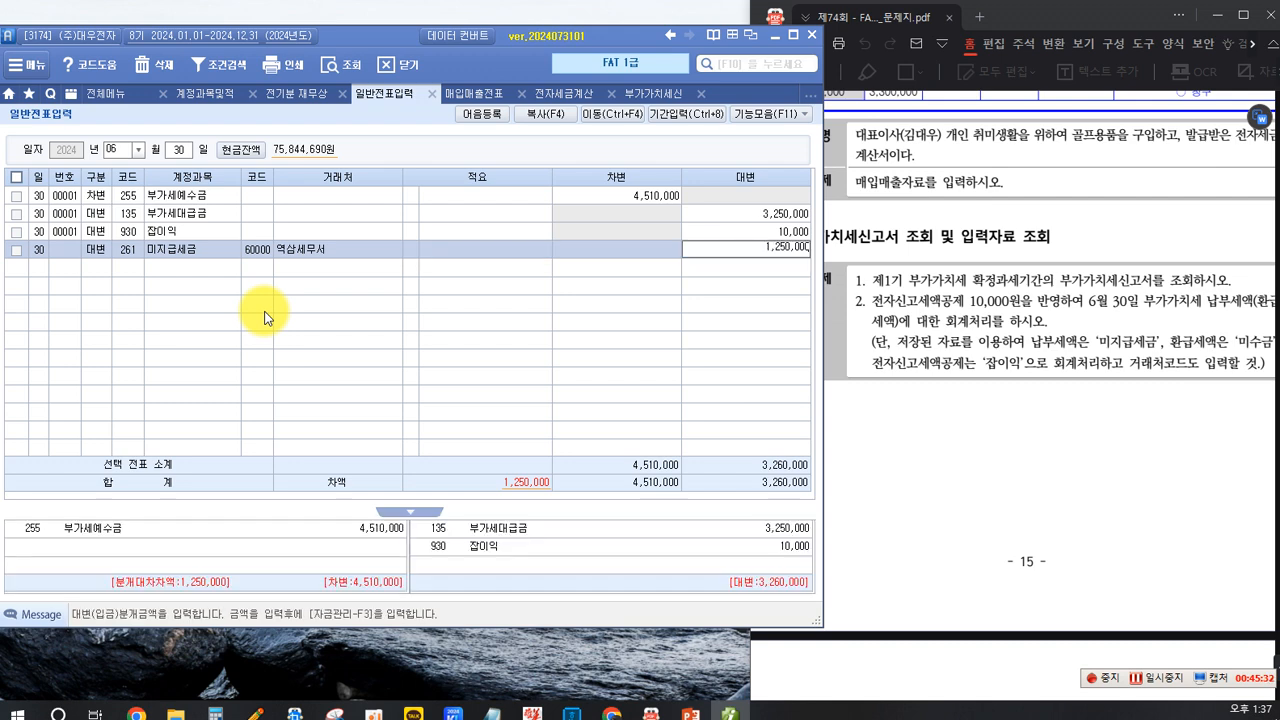
key("Return")
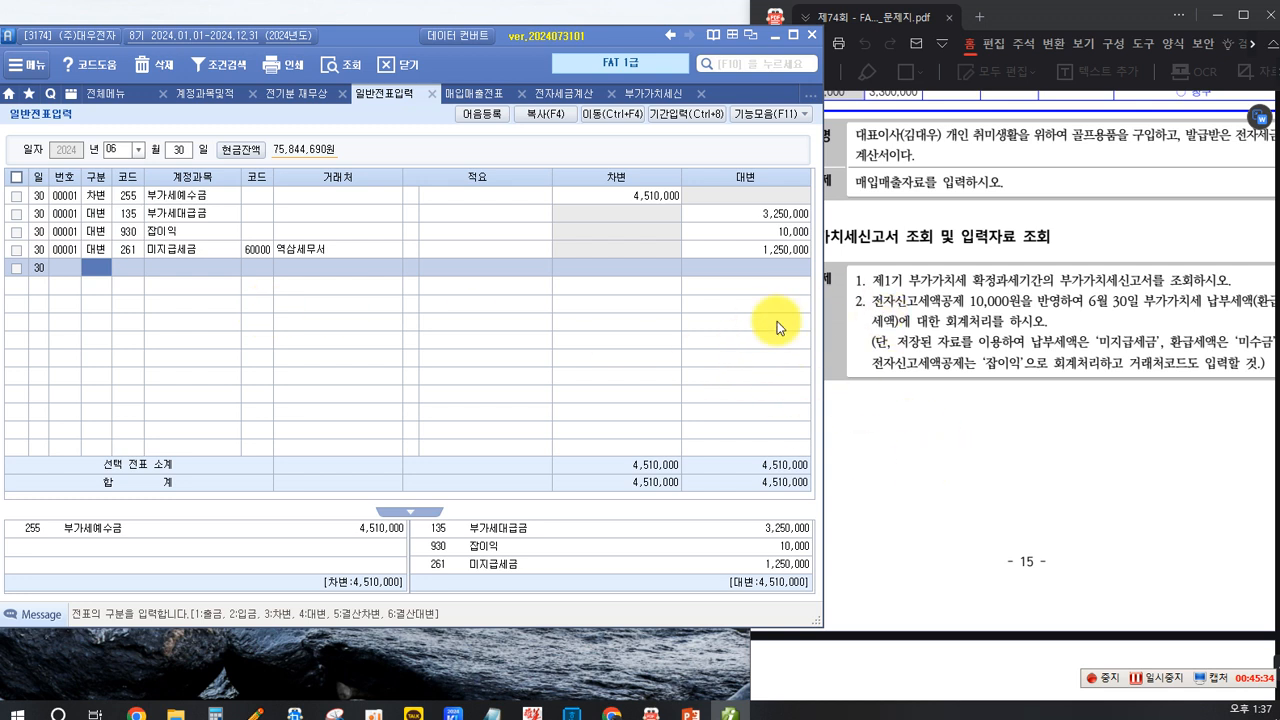
Review the 미지급세금 line's amount and 거래처, and check the 사업장세무서 in 회사등록.
left_click(709, 250)
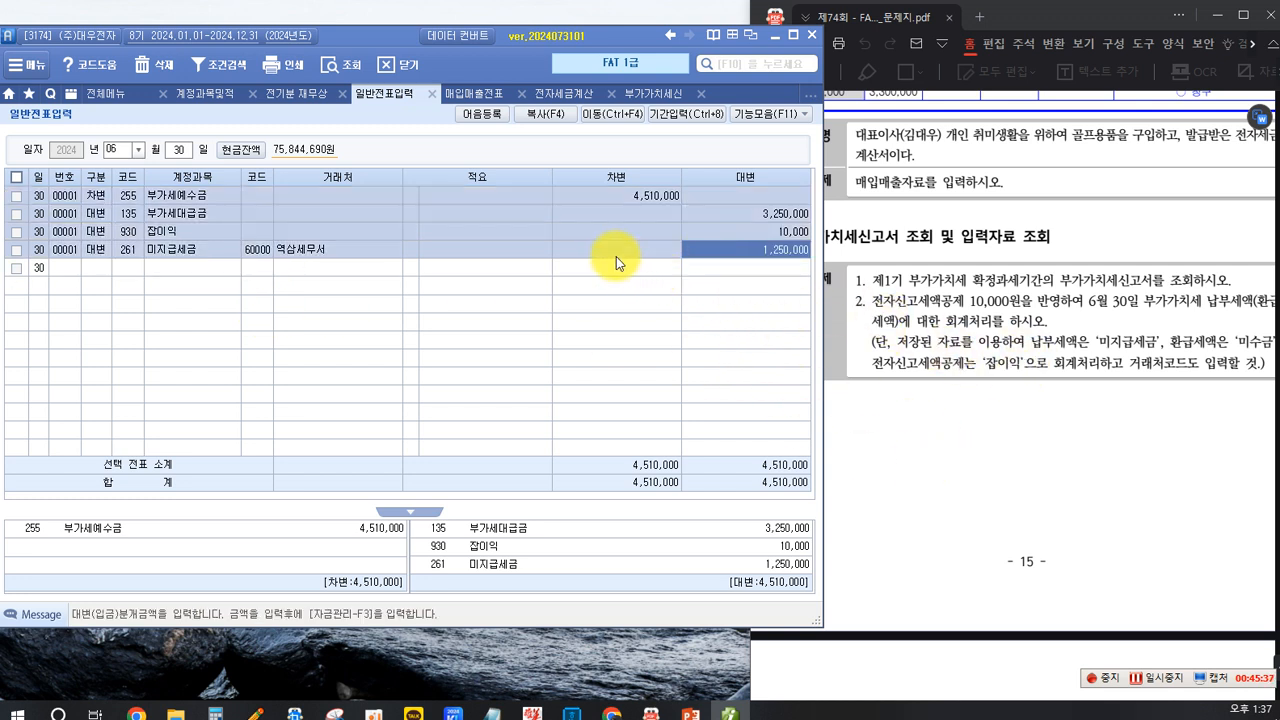
left_click(310, 255)
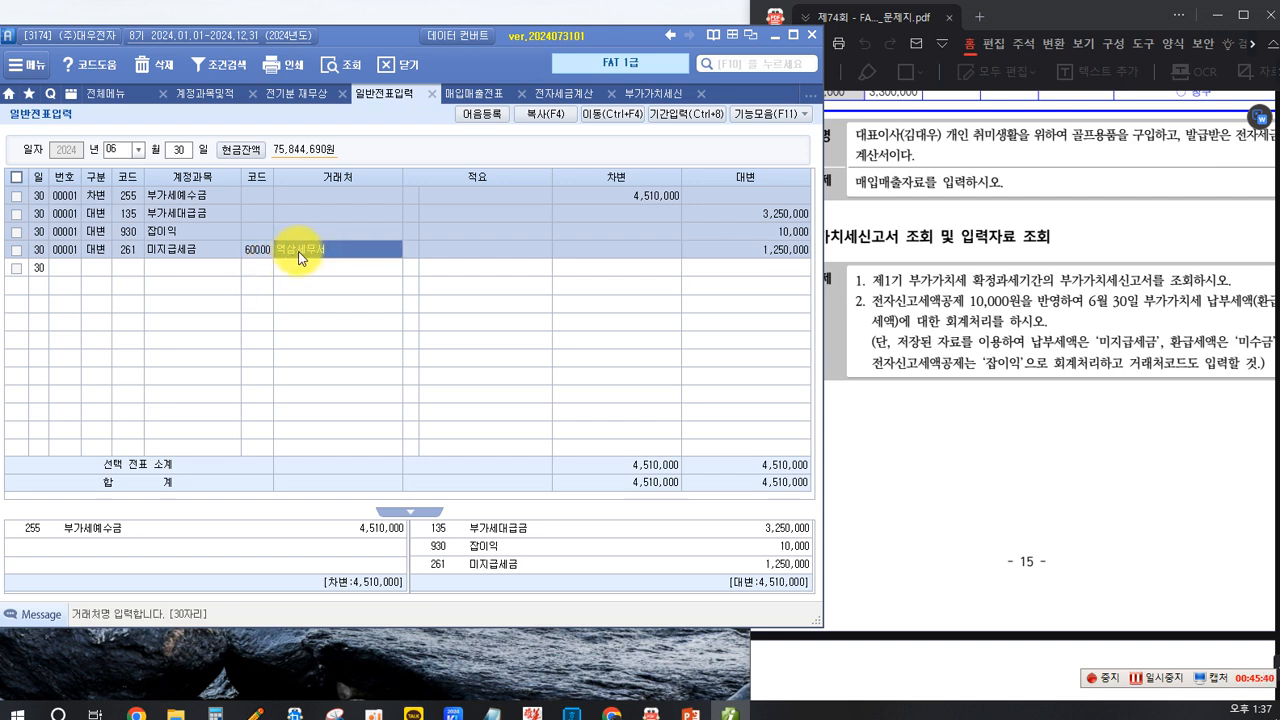
left_click(100, 97)
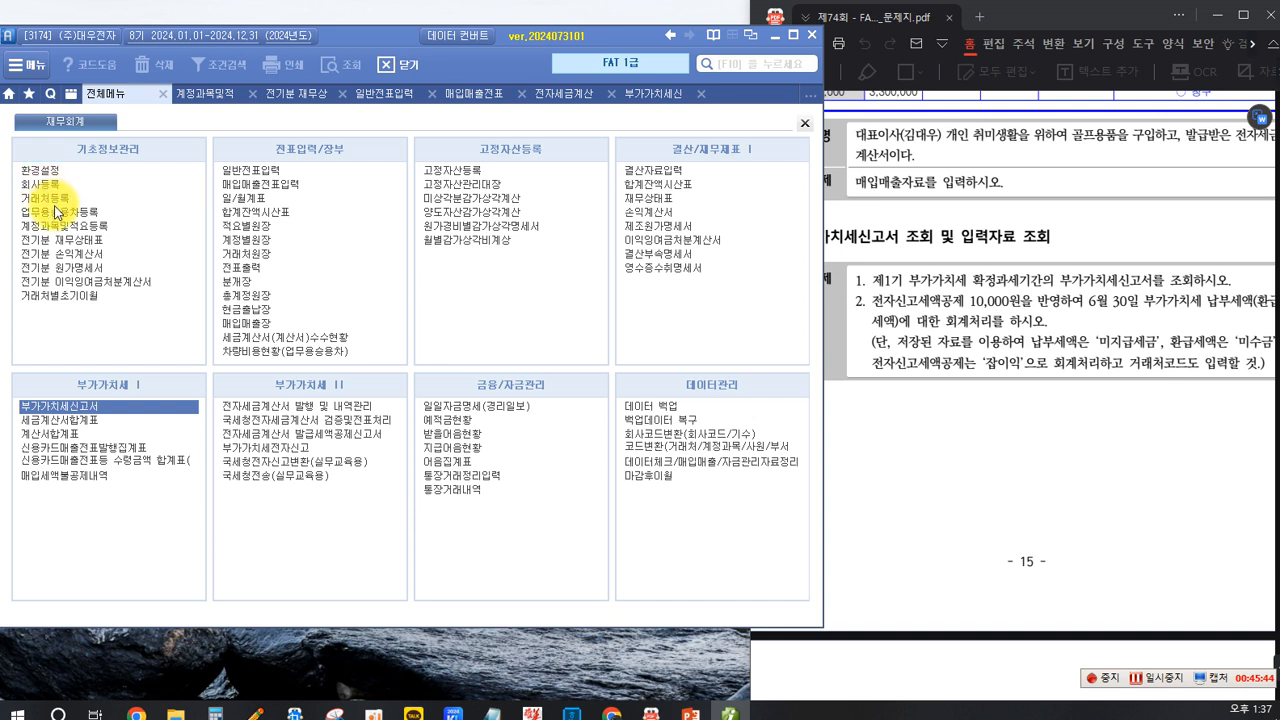
left_click(86, 185)
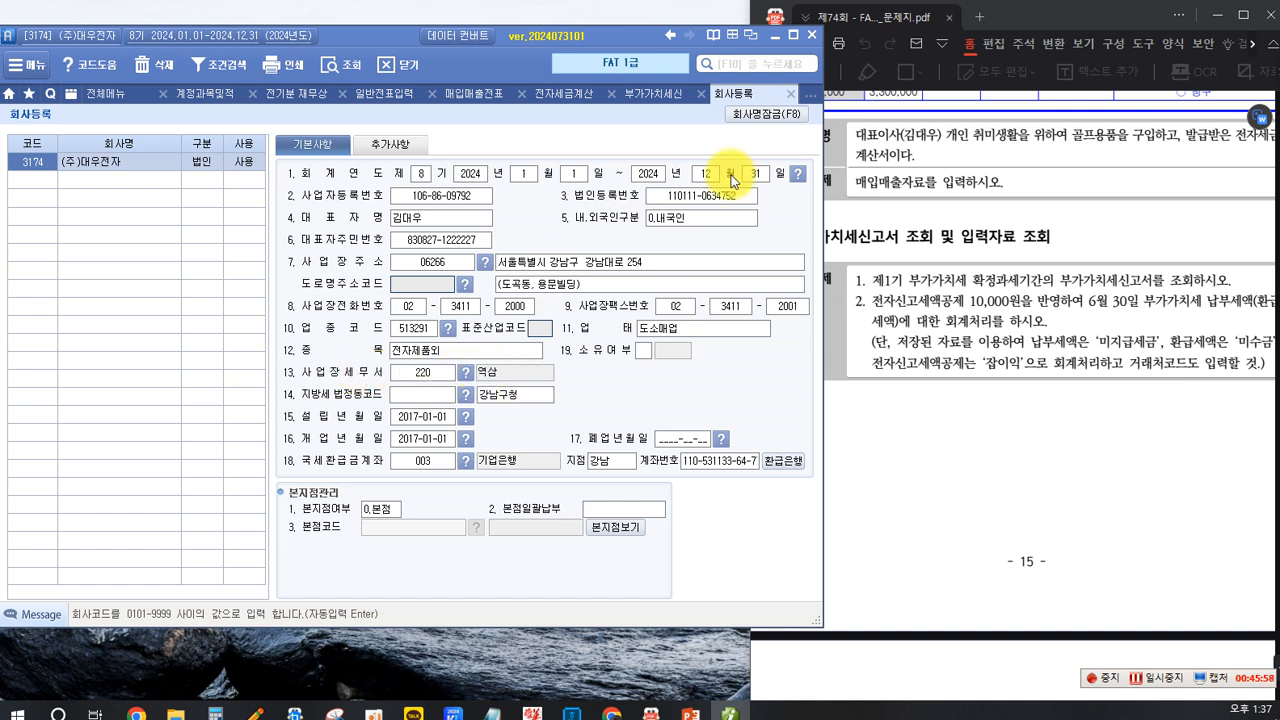
left_click(790, 93)
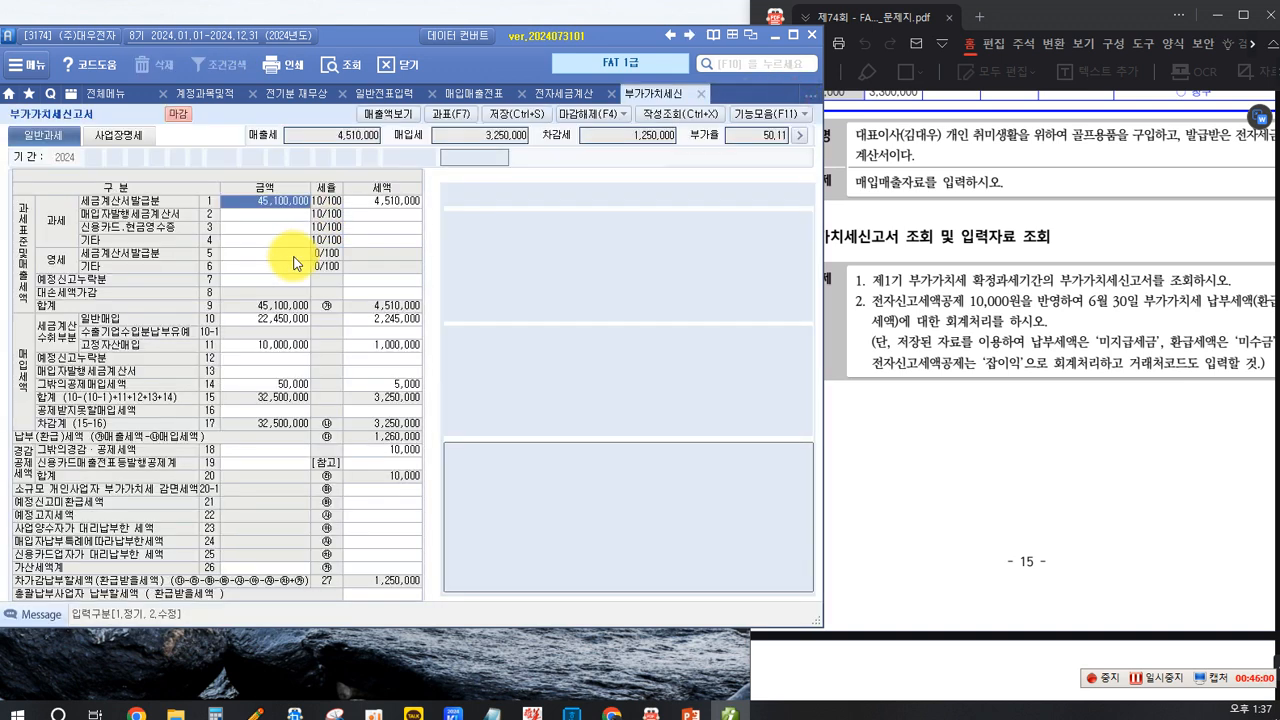
Close the 부가가치세신고서 and 전자세금계산서 발행 및 내역관리 screens and return to 일반전표입력.
left_click(701, 93)
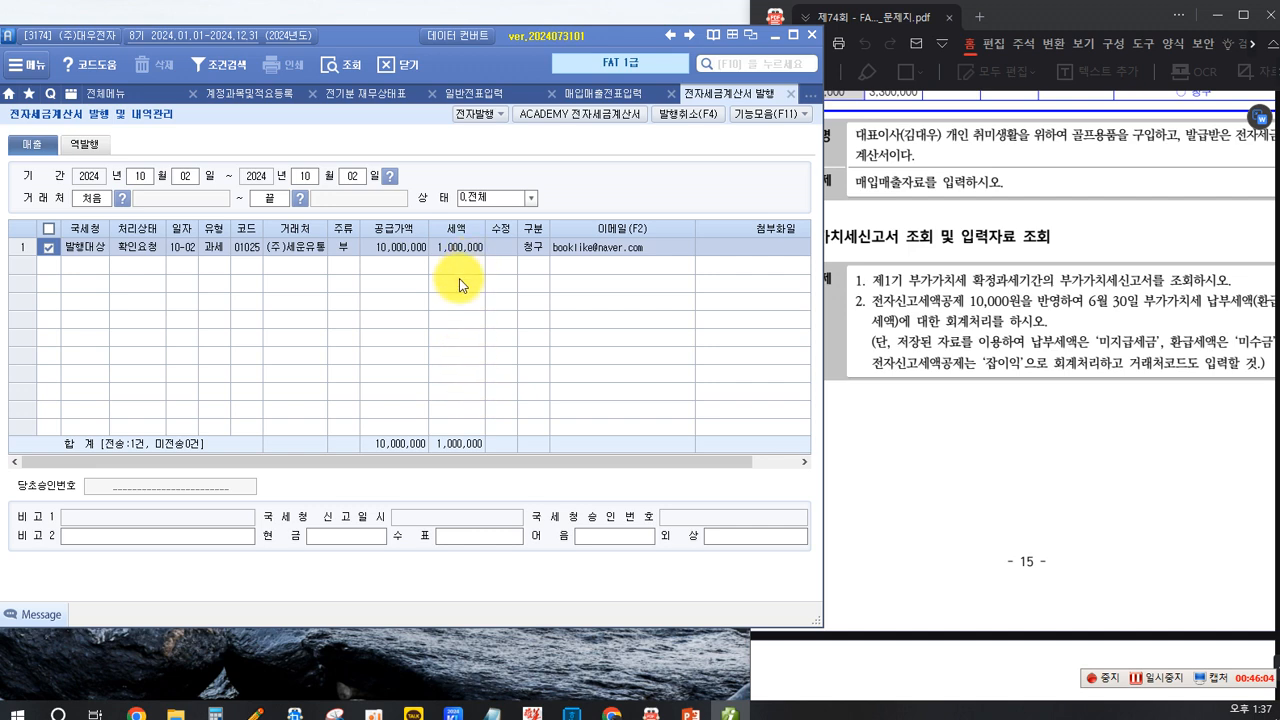
left_click(790, 93)
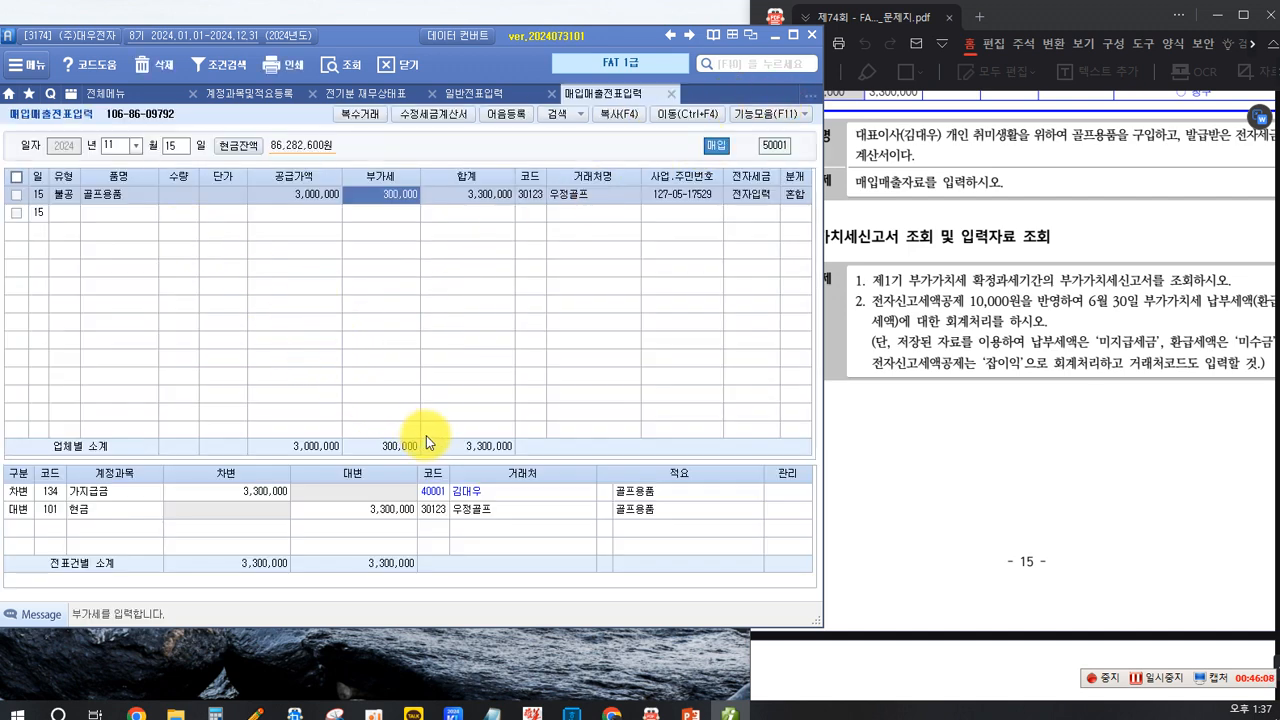
left_click(480, 93)
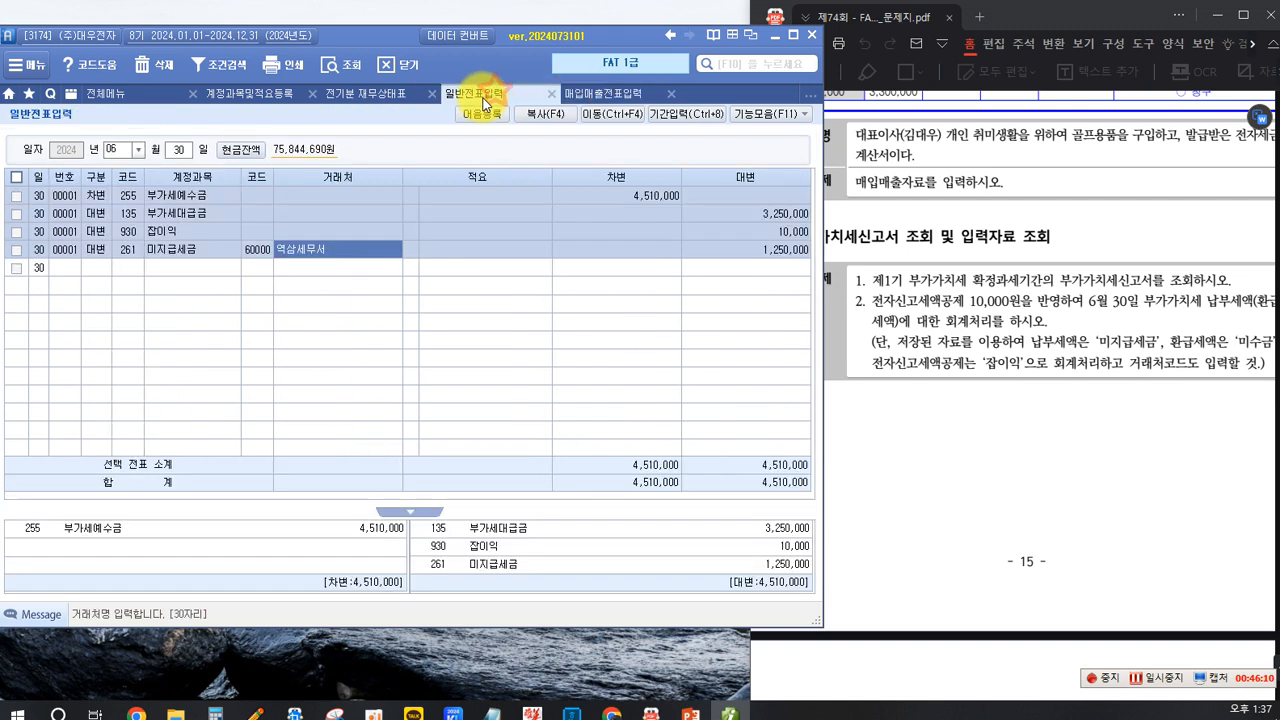
Bring up the 실무수행 4 결산 problem in the exam PDF.
left_click(934, 449)
scroll(856, 420, "down", 5)
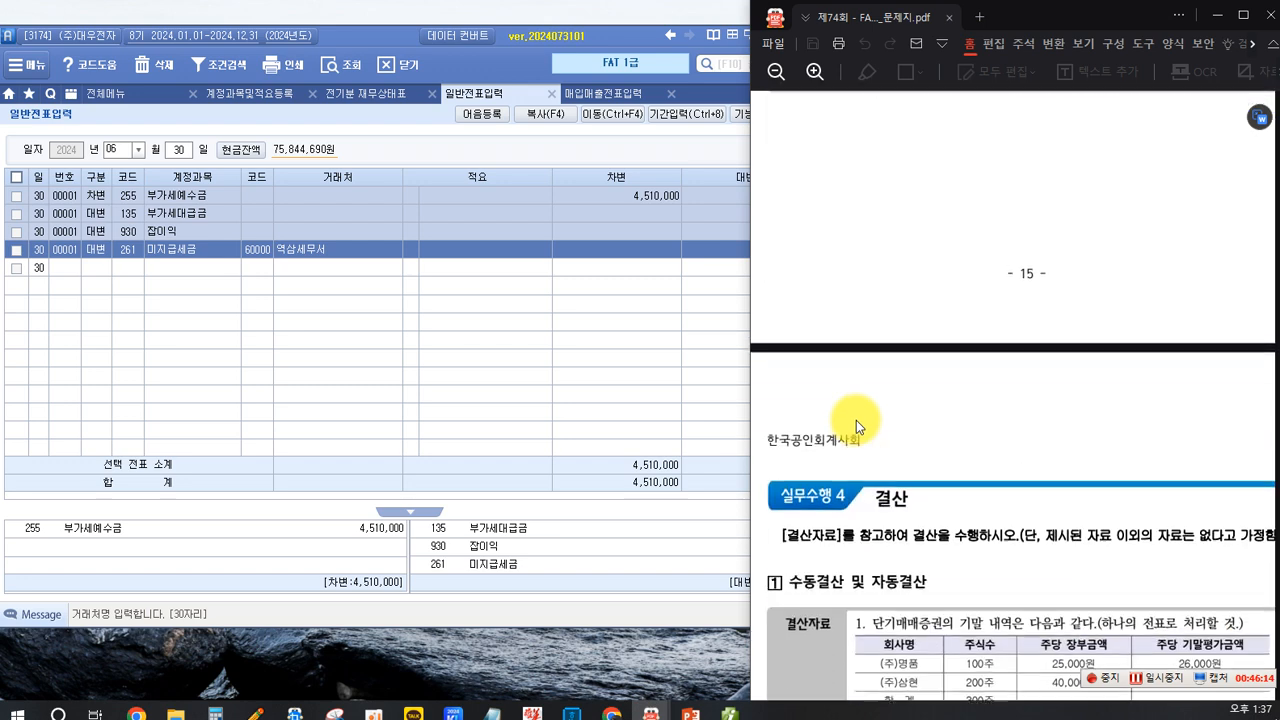